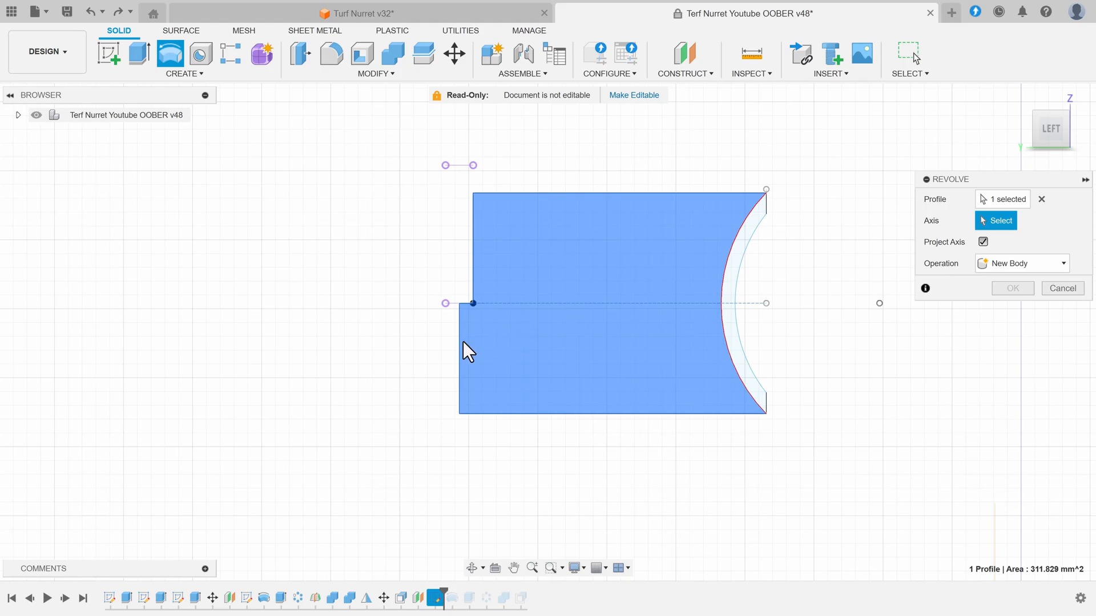
Select the short vertical edge at the profile's lower left as the revolve axis.
click(461, 349)
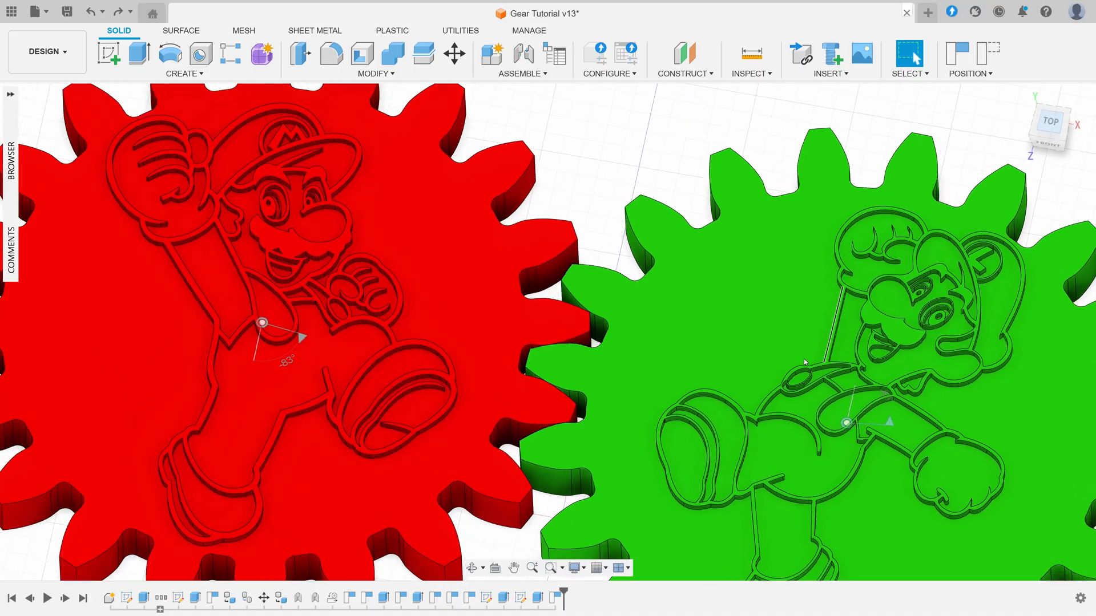
scroll(664, 392, up, 5)
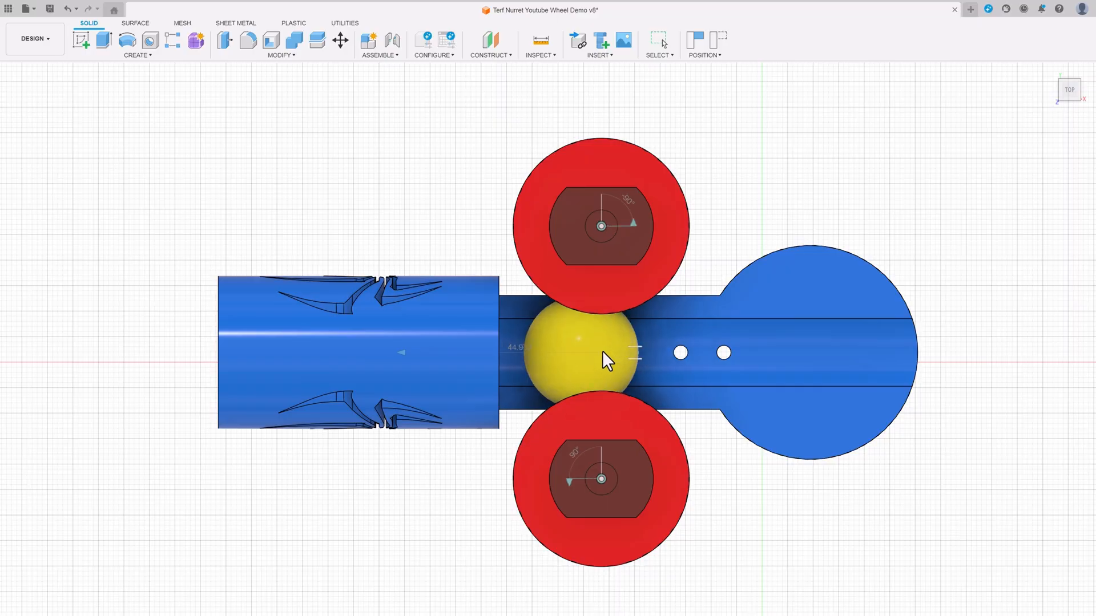
mouse_move(604, 360)
mouse_down()
mouse_move(567, 370)
mouse_move(654, 363)
mouse_move(597, 368)
mouse_move(610, 371)
mouse_up()
shift+middle_drag(610, 371, 966, 287)
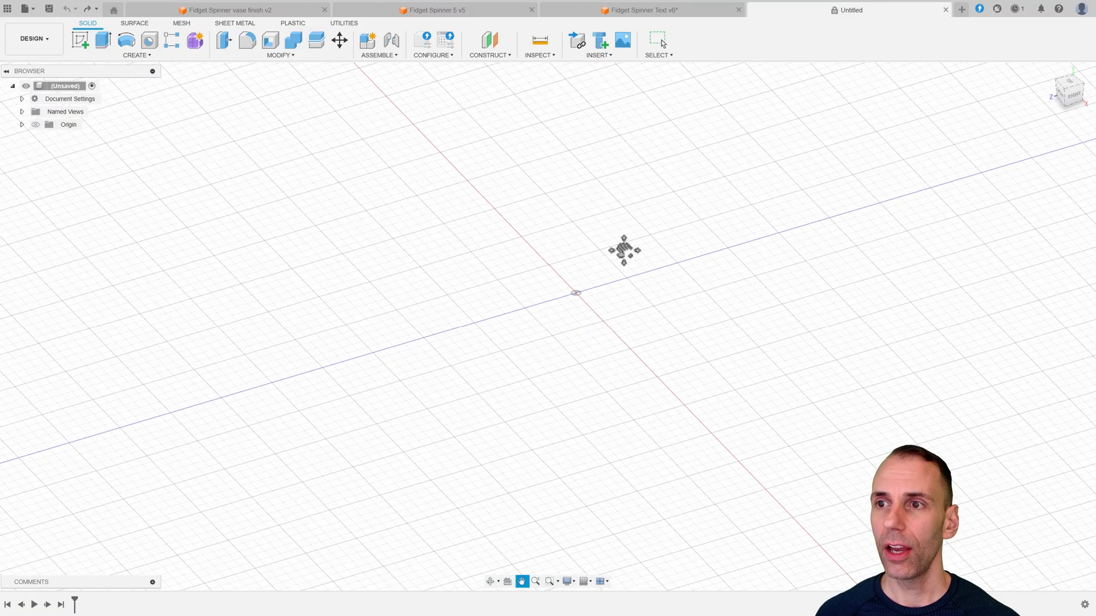
middle_drag(623, 249, 471, 267)
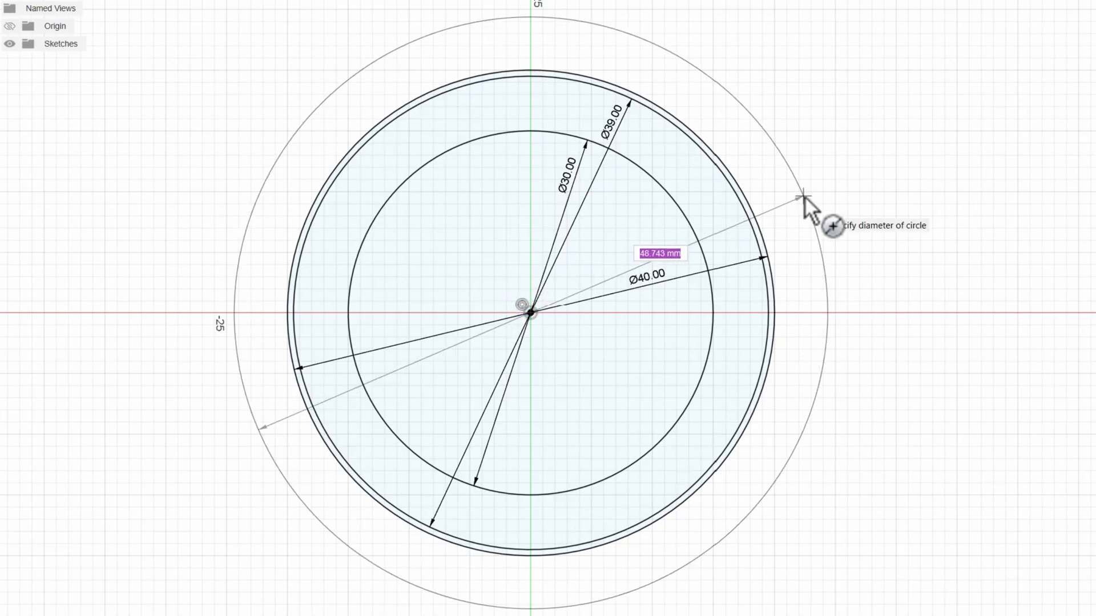
Draw a 49 mm diameter circle centred on the origin around the existing concentric circles.
text(48)
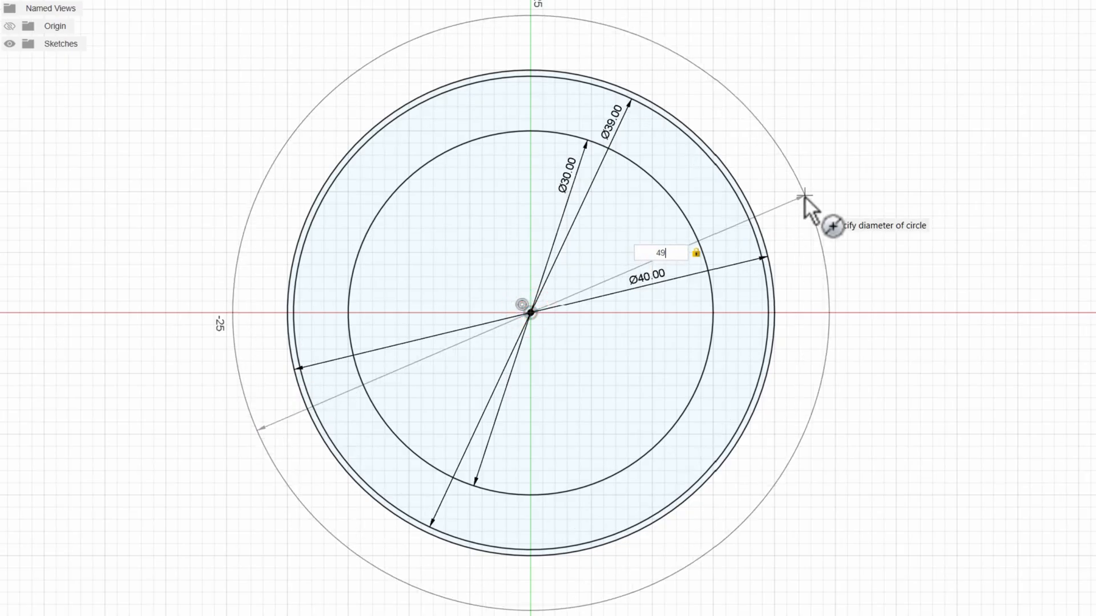
key(Return)
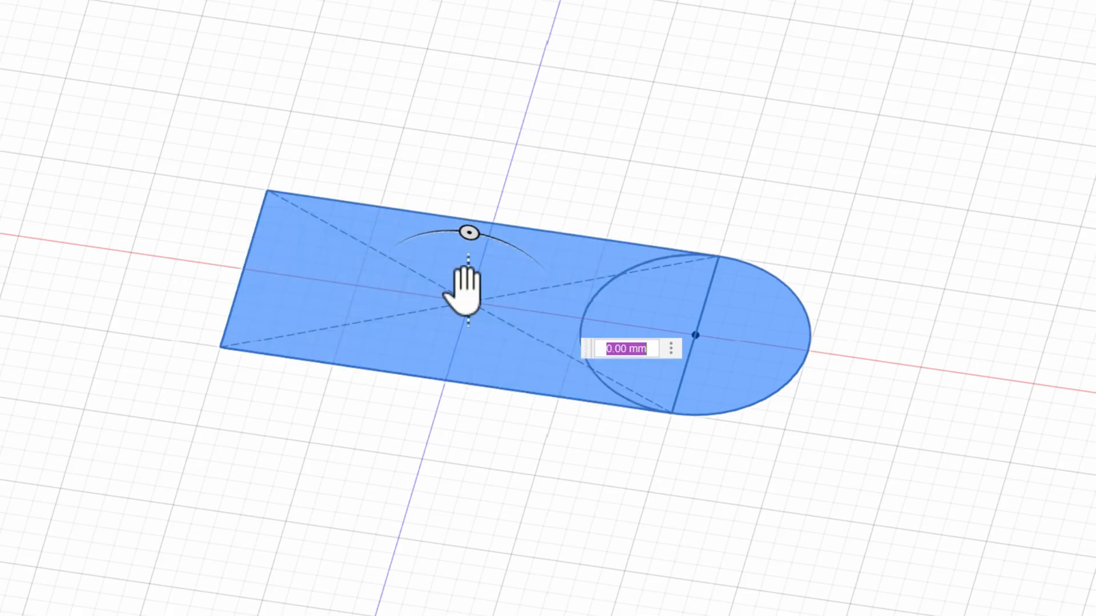
Extrude the rectangle and its rounded end upward from the sketch plane.
drag(465, 288, 479, 201)
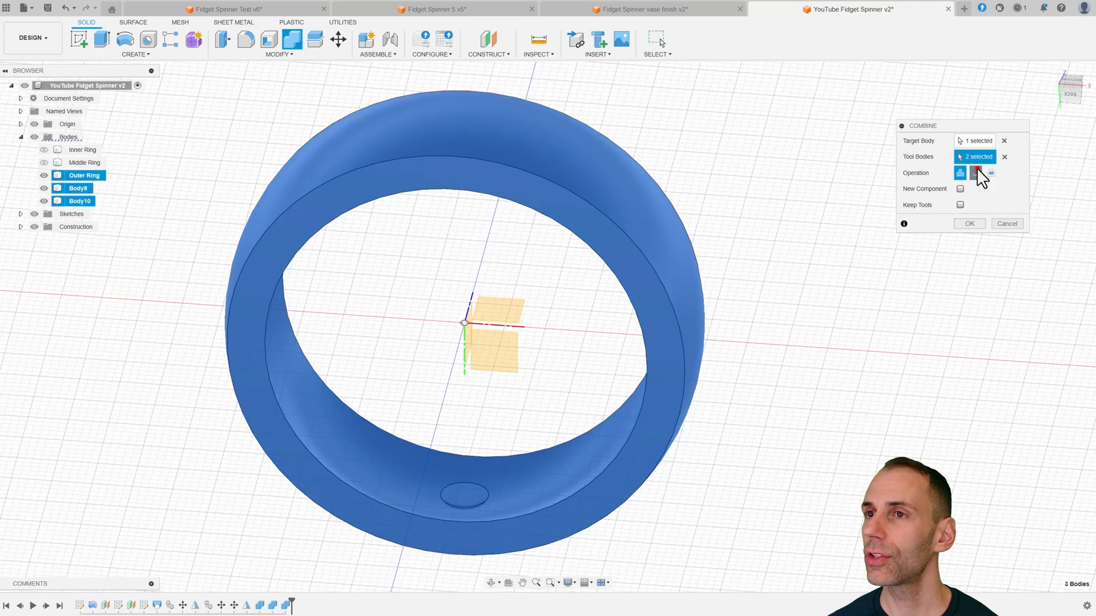
Cut the two selected tool bodies out of the Outer Ring with the Combine operation.
click(976, 173)
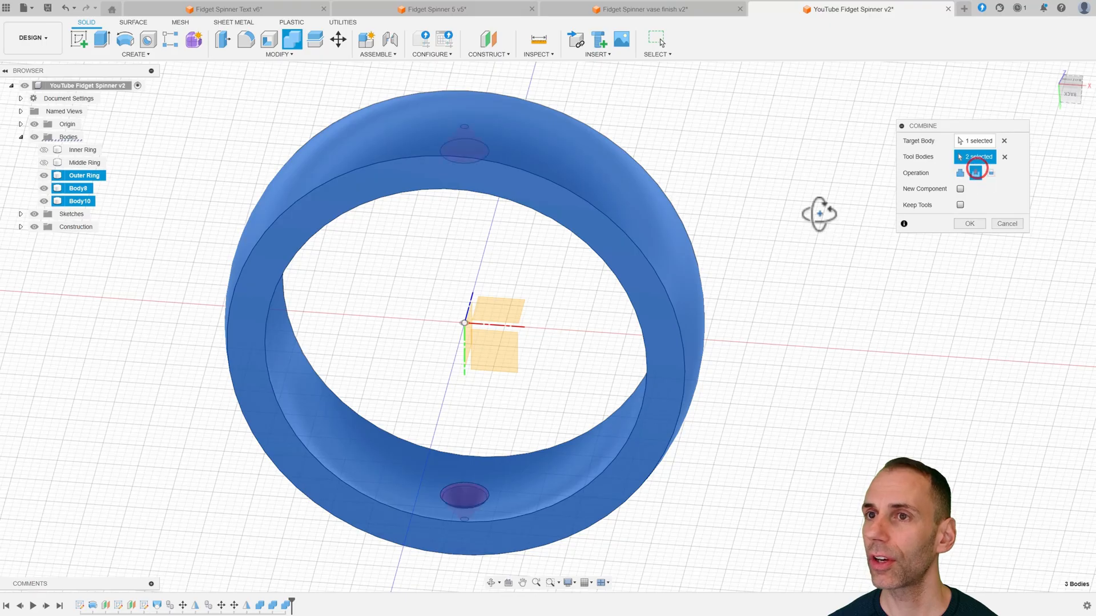
click(969, 223)
shift+middle_drag(778, 217, 754, 215)
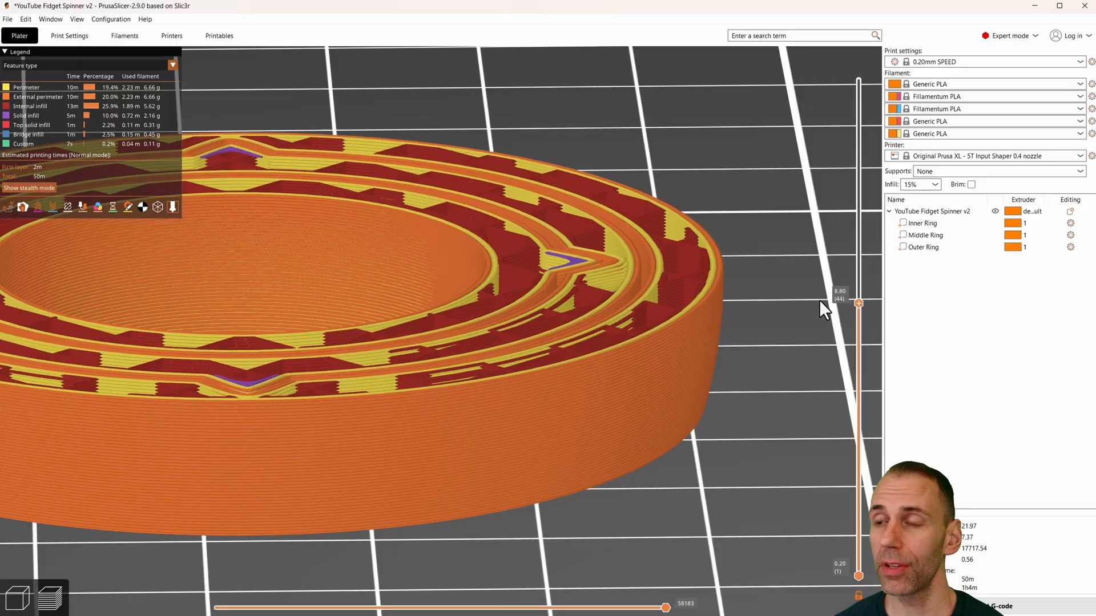
Switch to PrusaSlicer and examine the fidget spinner's sliced layers where the rings interlock.
scroll(772, 344, up, 5)
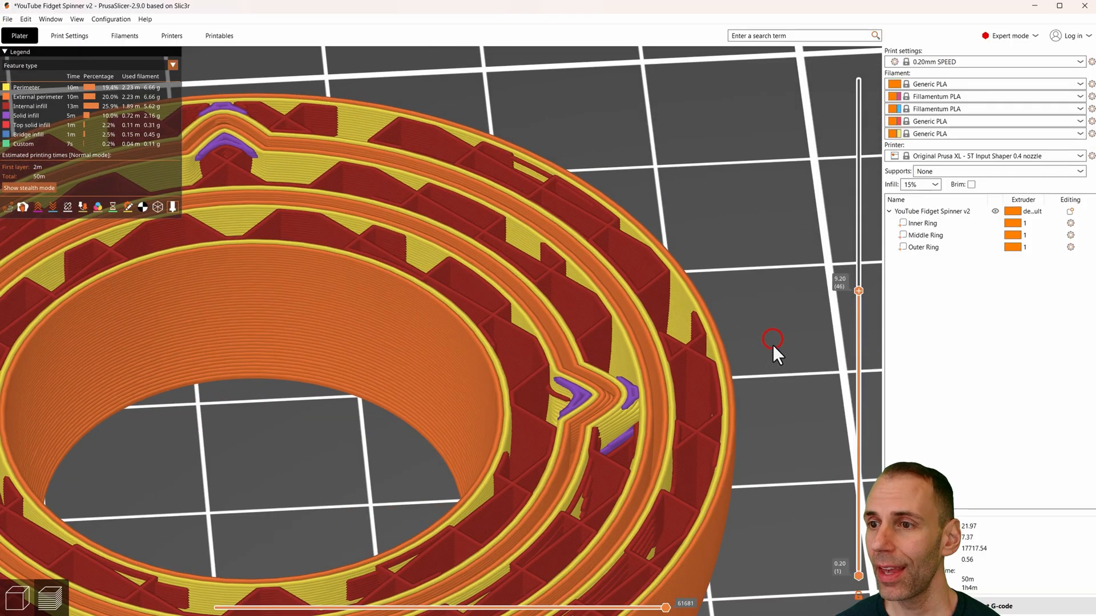
scroll(773, 348, down, 1)
drag(858, 288, 866, 346)
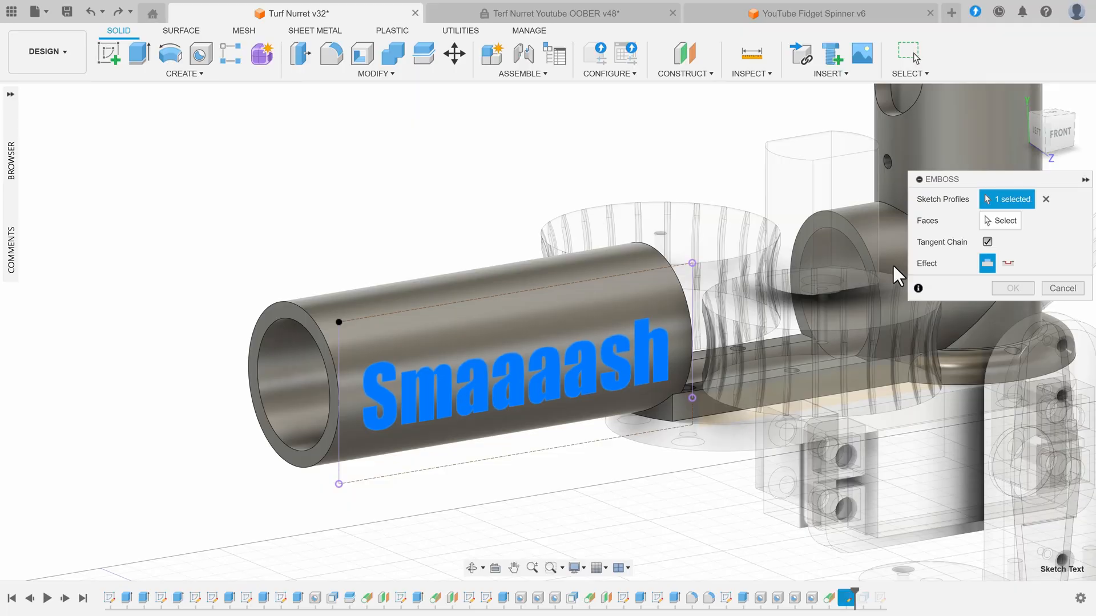
Switch to Fusion and emboss the "Smaaaash" text onto the barrel's curved outer face, raised 1.00 mm.
click(992, 223)
click(827, 326)
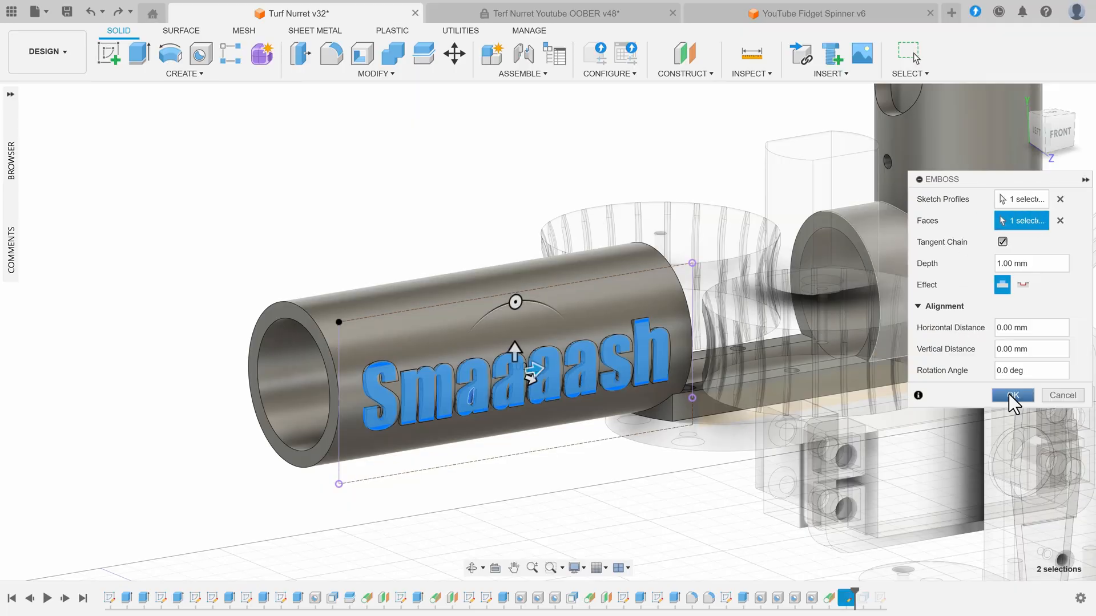
key(Return)
scroll(566, 450, up, 3)
shift+middle_drag(566, 450, 501, 421)
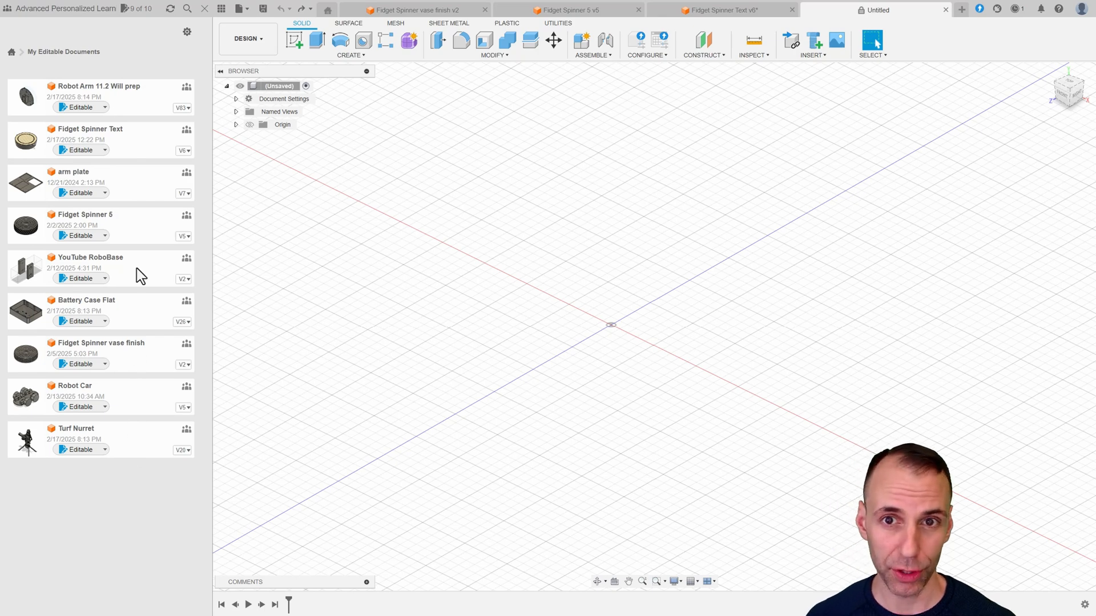
Browse the full project list, reopen My Editable Documents, and close the data panel.
click(12, 52)
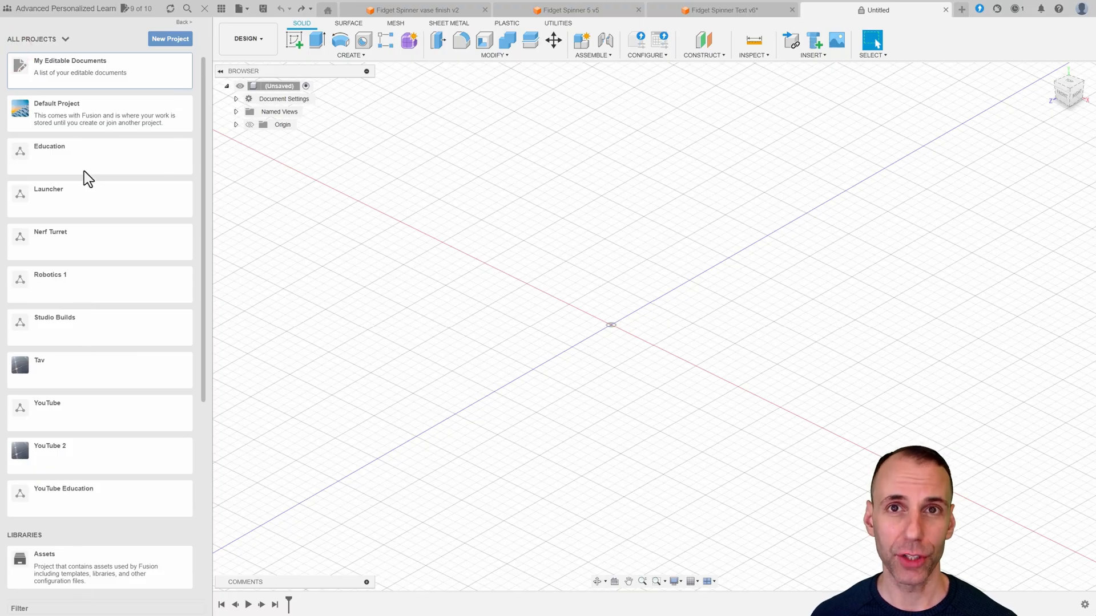
click(73, 73)
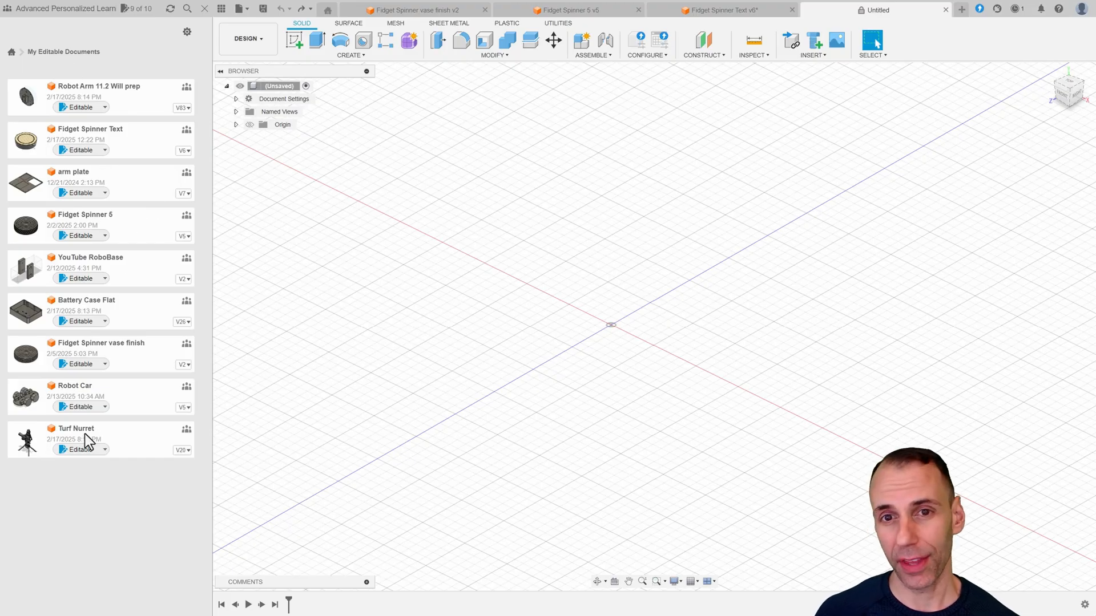
click(208, 8)
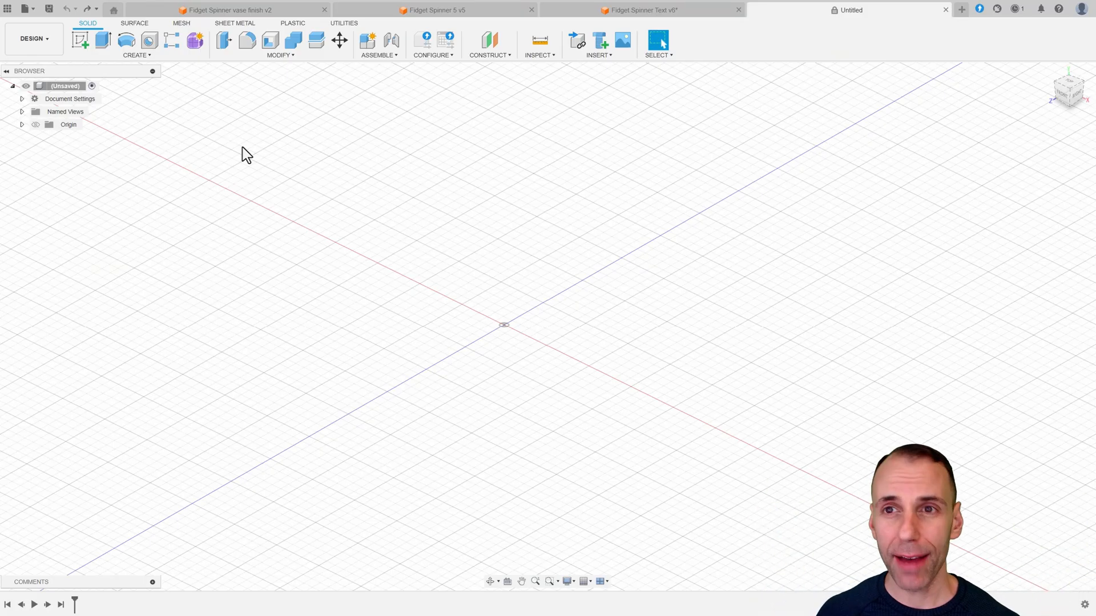
Pan the empty design's workspace around the origin.
middle_drag(570, 303, 588, 290)
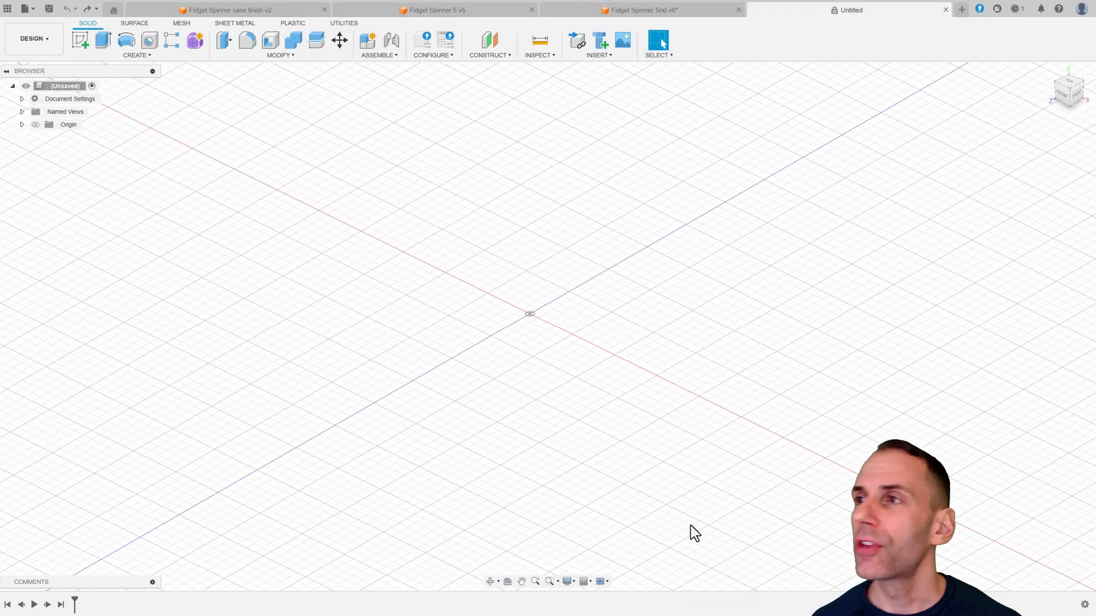
middle_drag(587, 306, 638, 289)
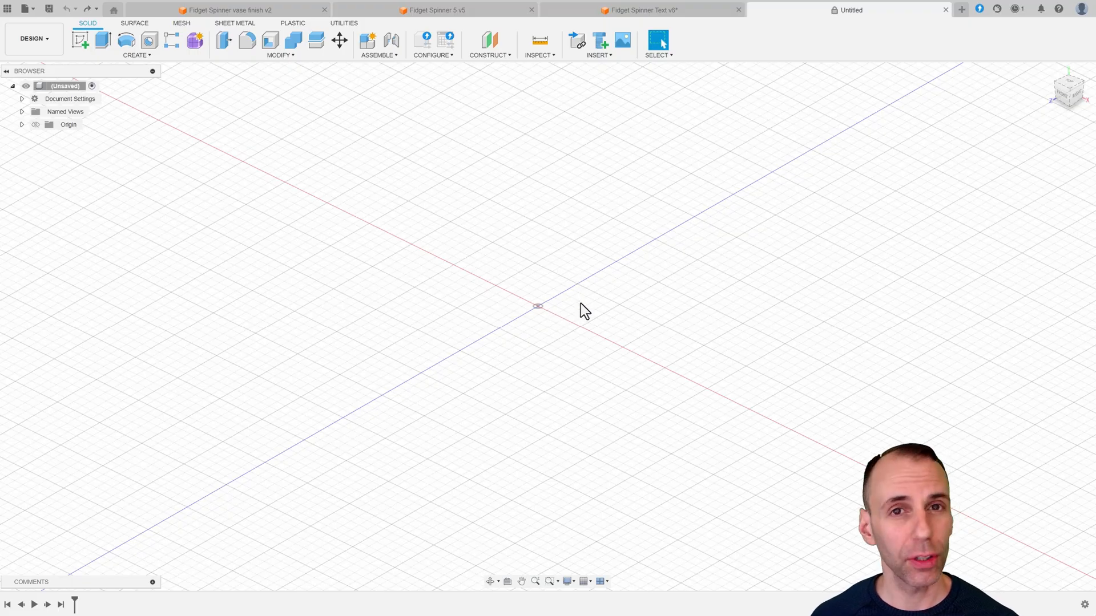
mouse_move(581, 302)
middle_down()
mouse_move(462, 306)
mouse_move(367, 281)
mouse_move(810, 260)
mouse_move(354, 277)
mouse_move(695, 296)
mouse_move(579, 290)
middle_up()
drag(603, 187, 812, 428)
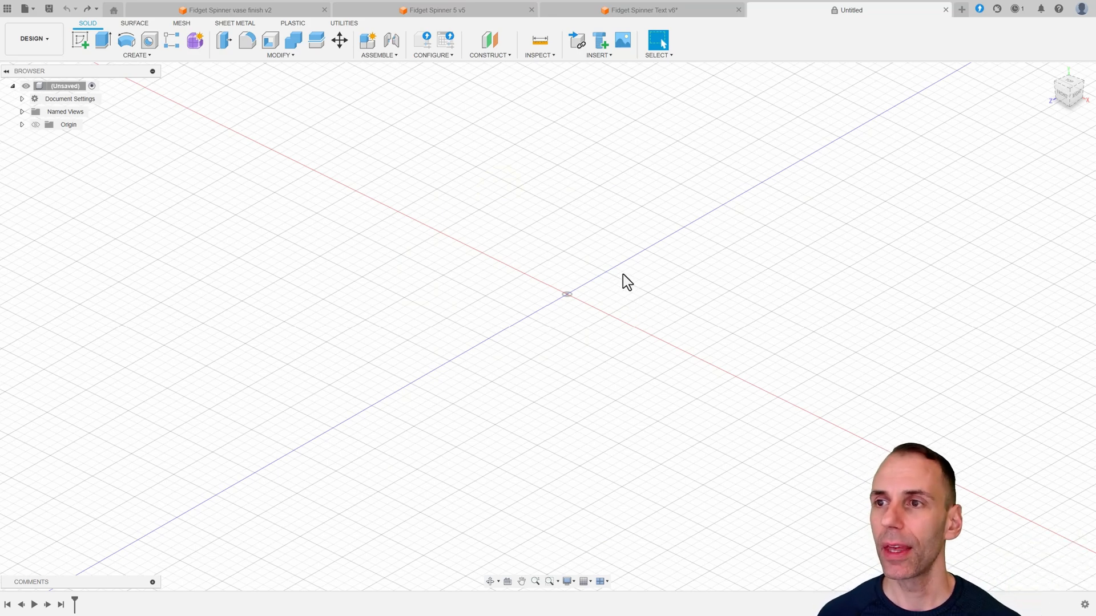
middle_drag(639, 268, 612, 271)
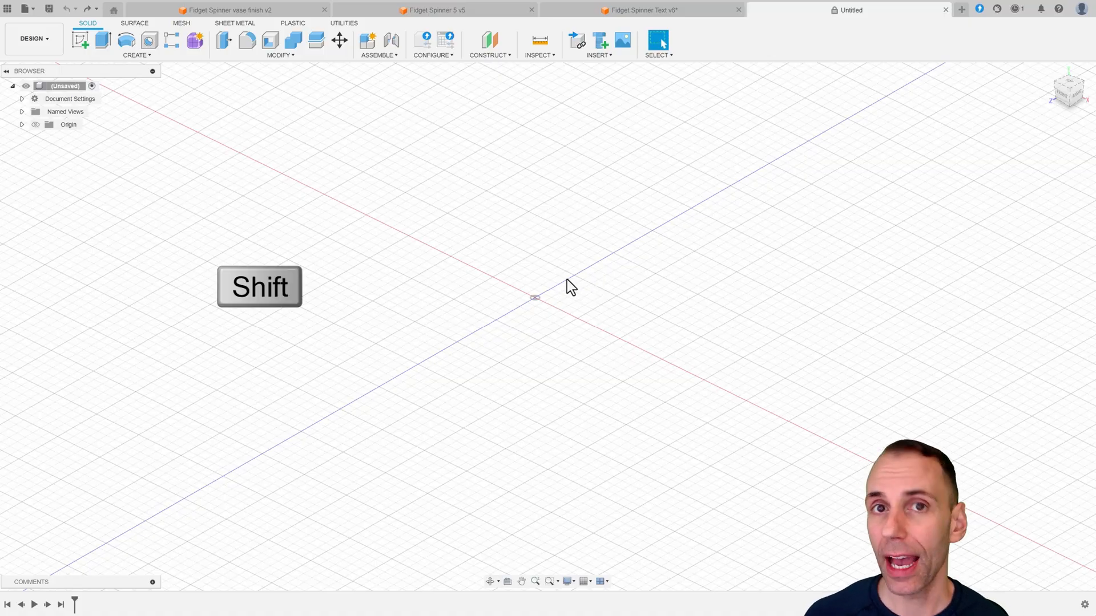
Orbit the empty workspace around the origin to view the grid from different angles.
shift+middle_drag(572, 307, 593, 248)
shift+middle_drag(613, 201, 563, 293)
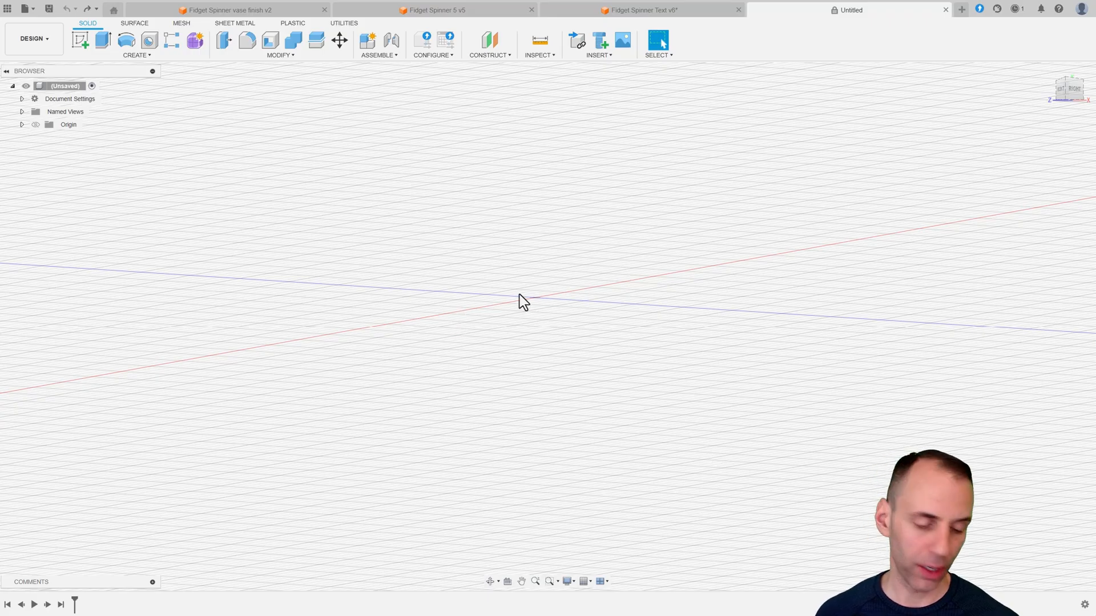
shift+middle_drag(519, 296, 467, 269)
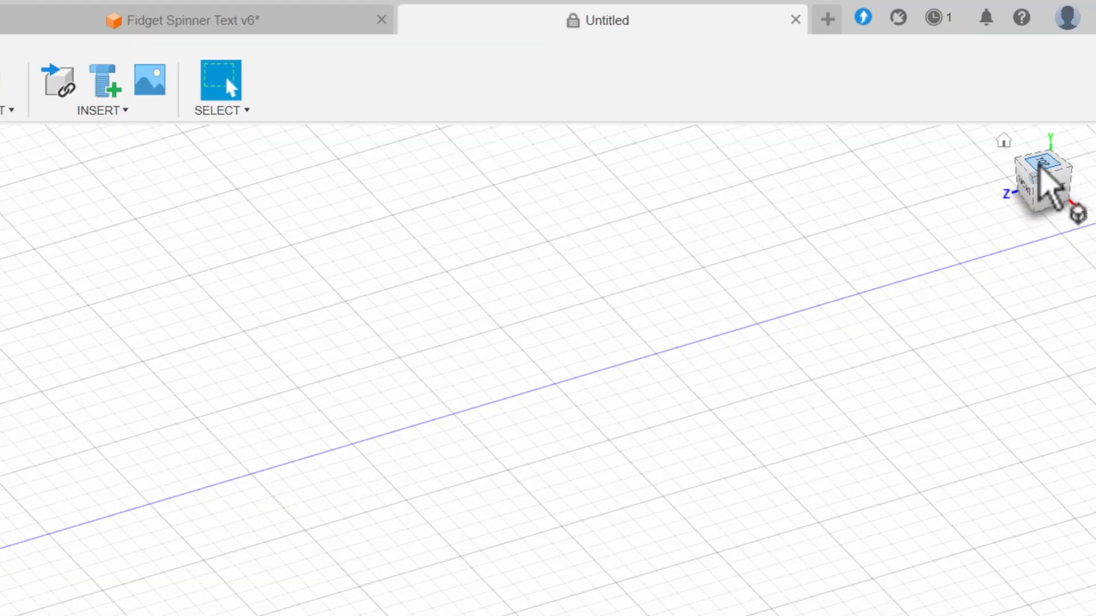
Align the view to a ViewCube face and rotate through the side faces to the Front view.
click(1049, 186)
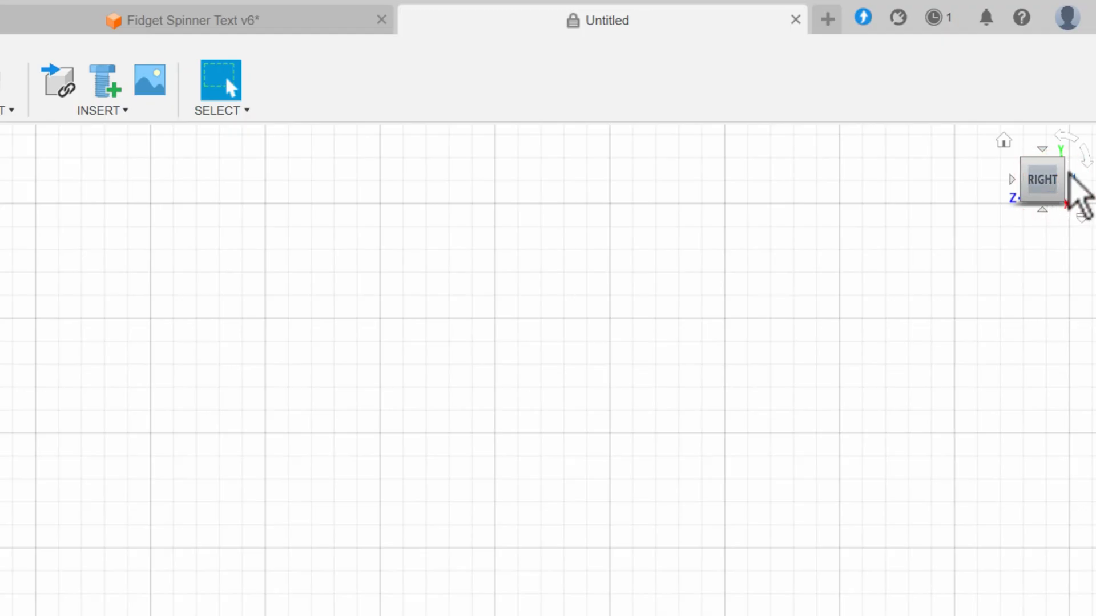
click(1089, 397)
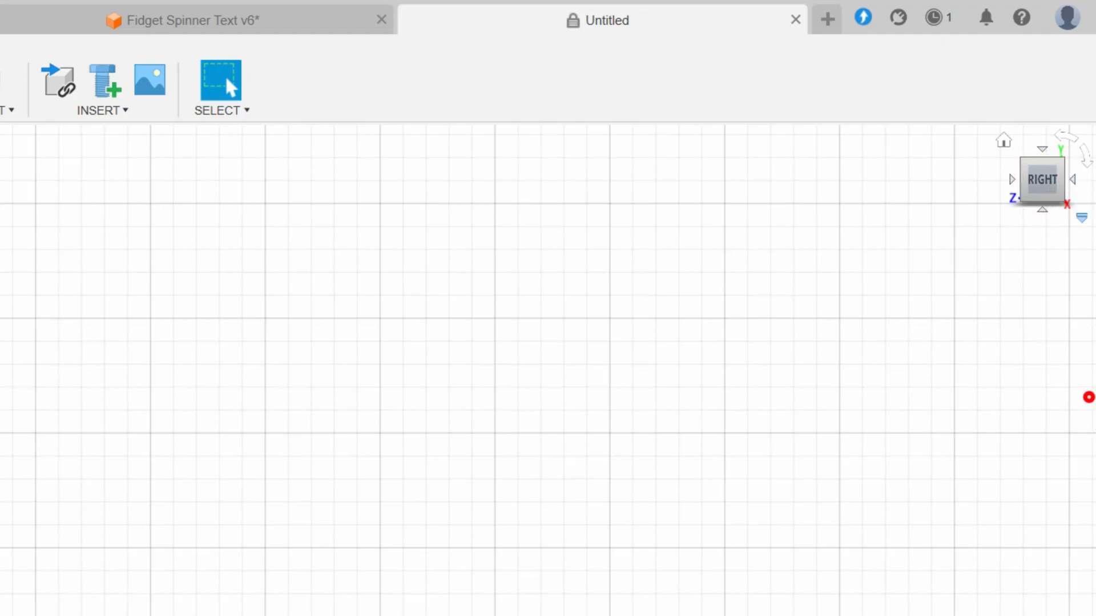
click(1074, 181)
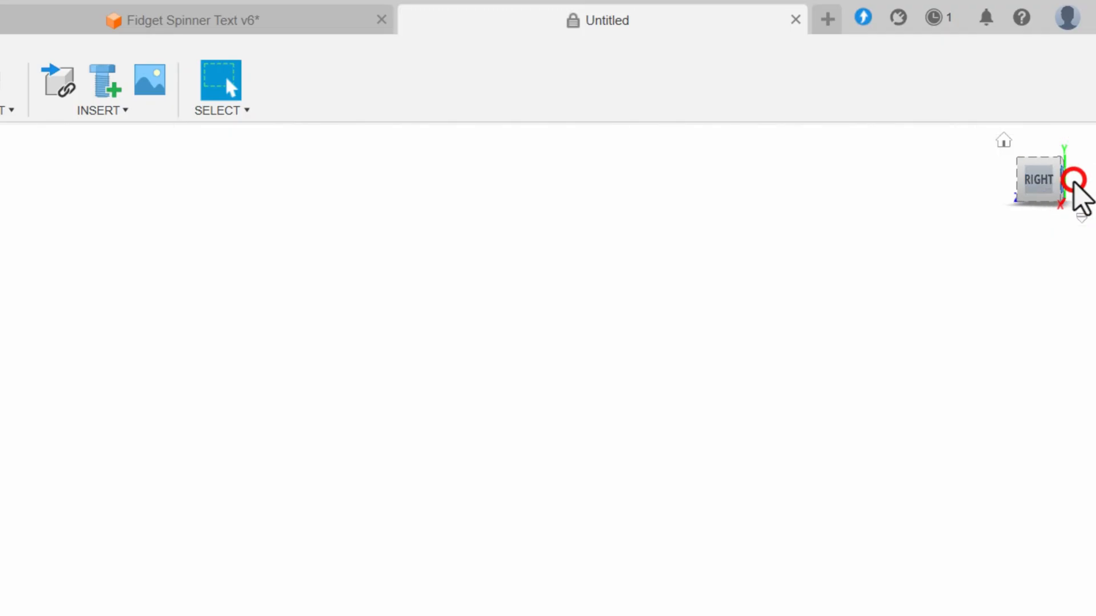
click(1073, 180)
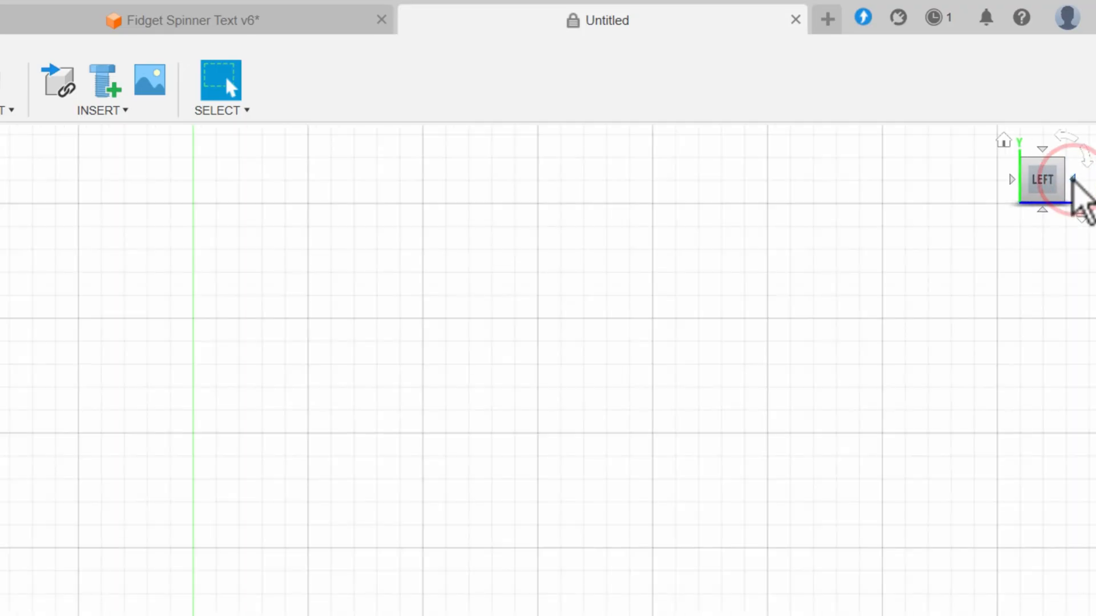
click(1073, 181)
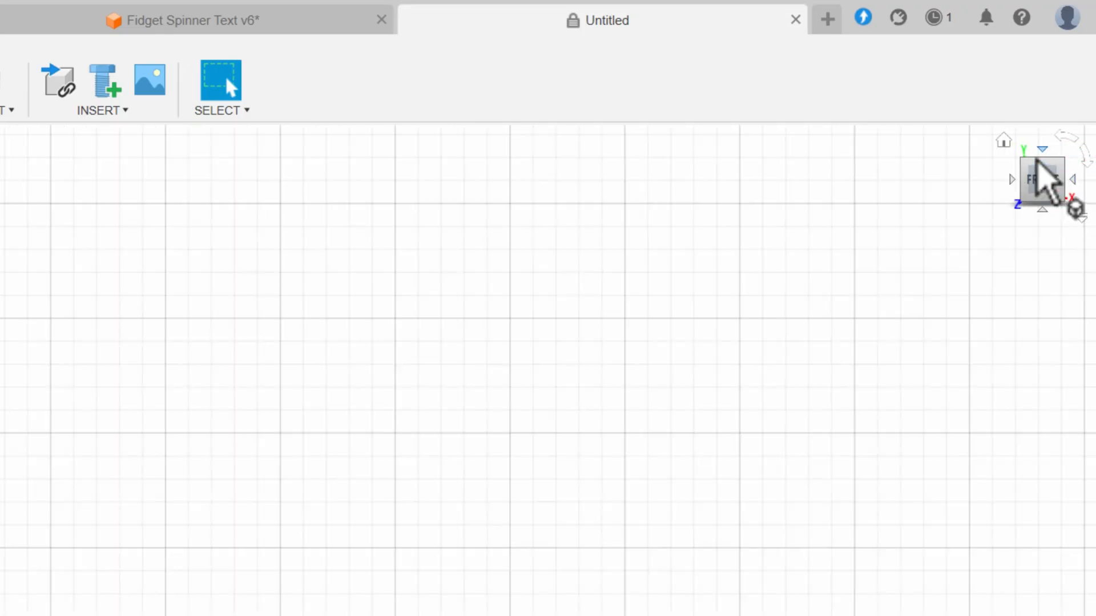
Rotate the view vertically in quarter turns from Front through the neighbouring ViewCube faces.
click(1044, 150)
click(1044, 150)
click(1044, 150)
click(1044, 150)
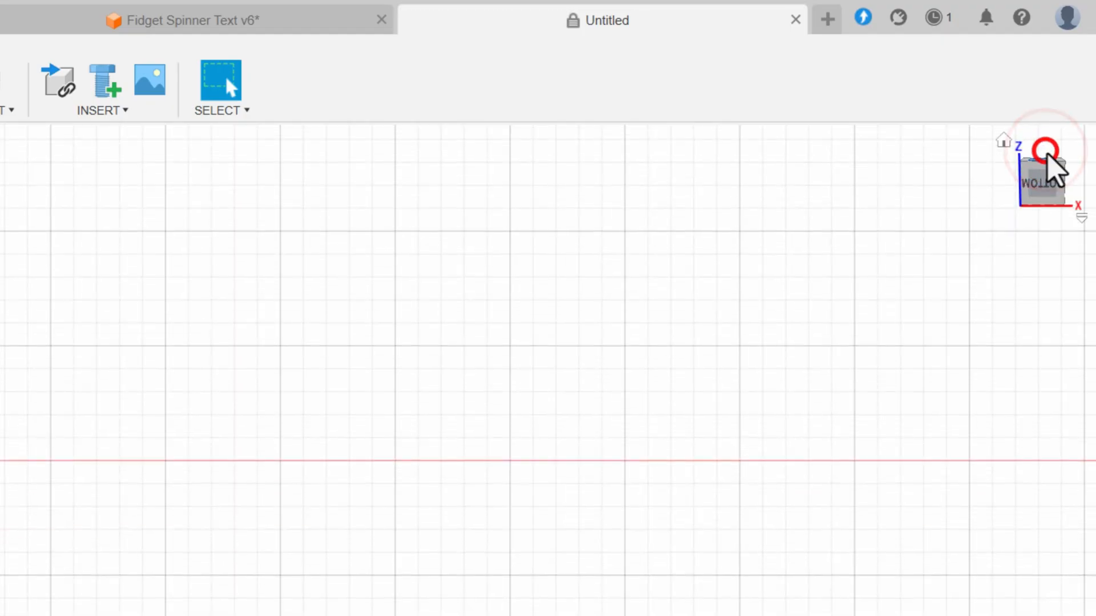
Roll the face-on view in quarter turns in both directions and bring Front upright again.
click(1070, 136)
click(1075, 151)
click(1065, 136)
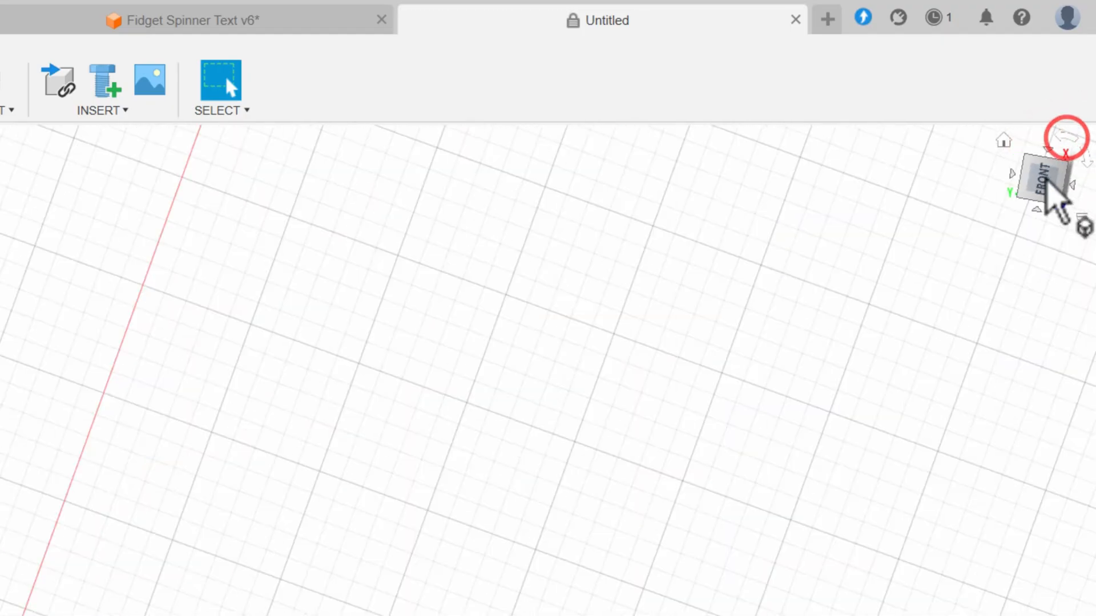
click(1086, 160)
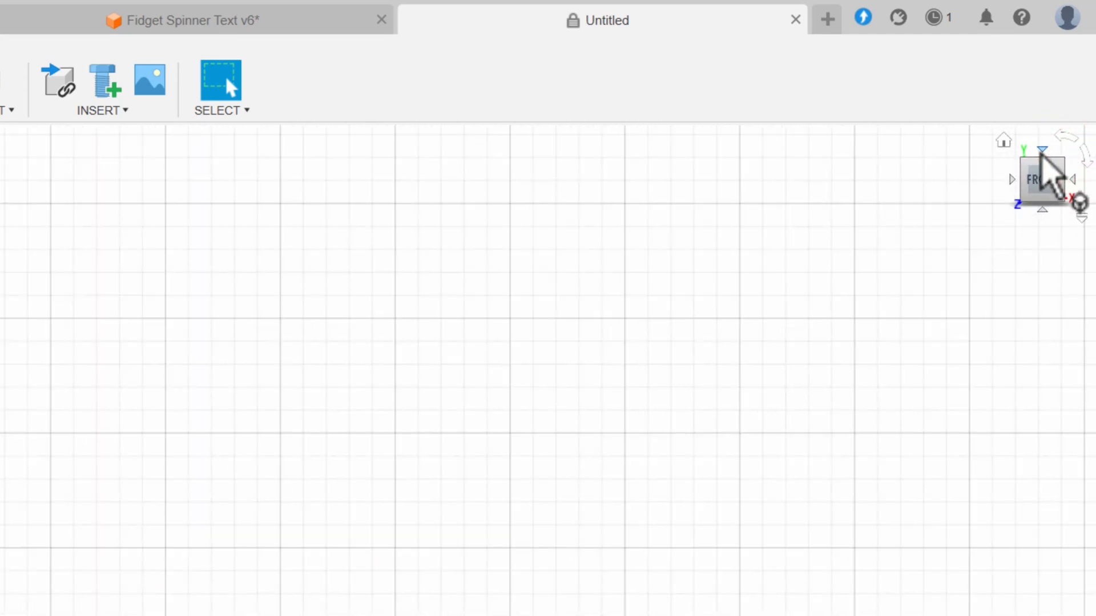
Align the view to the ViewCube's Top-Front edge and to its adjoining corner.
shift+middle_drag(939, 310, 902, 369)
click(1031, 172)
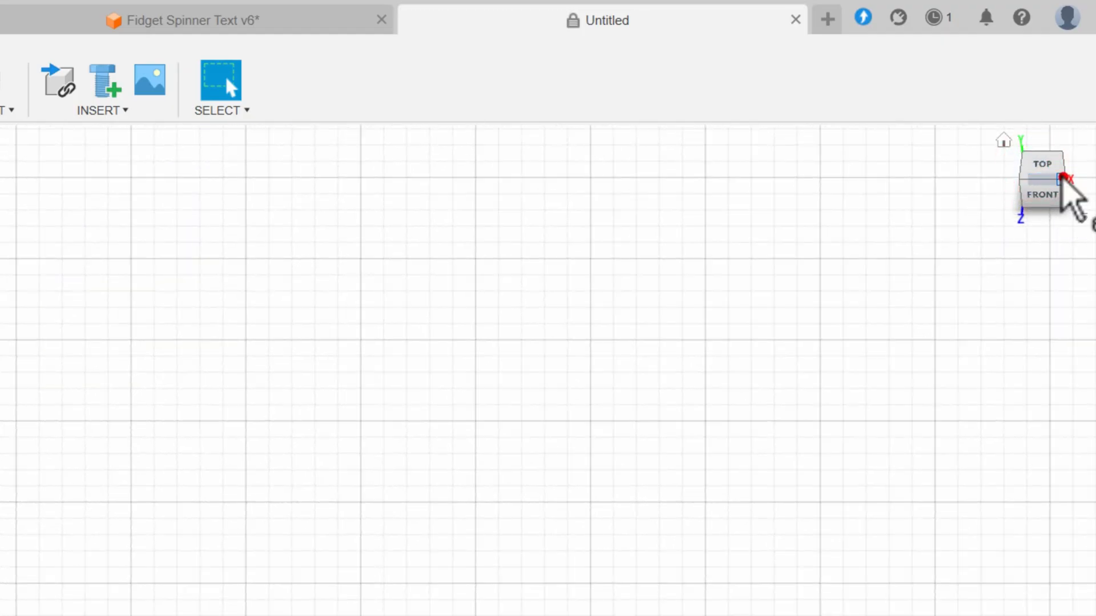
click(1063, 177)
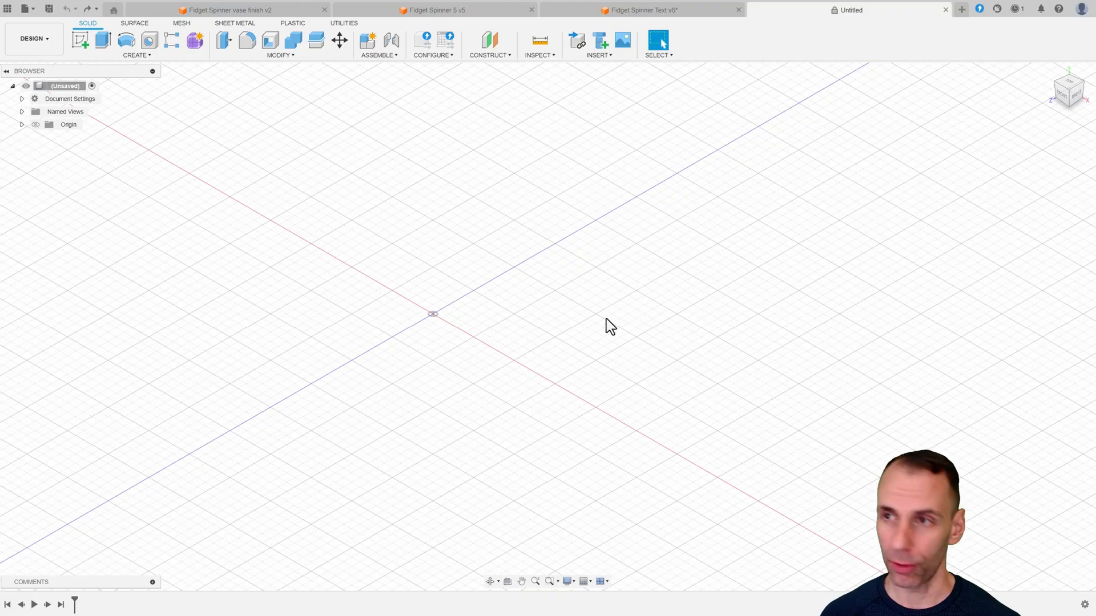
Orbit the workspace freely, align it to the Front view, and orbit to a tilted view from above.
shift+middle_drag(606, 319, 624, 282)
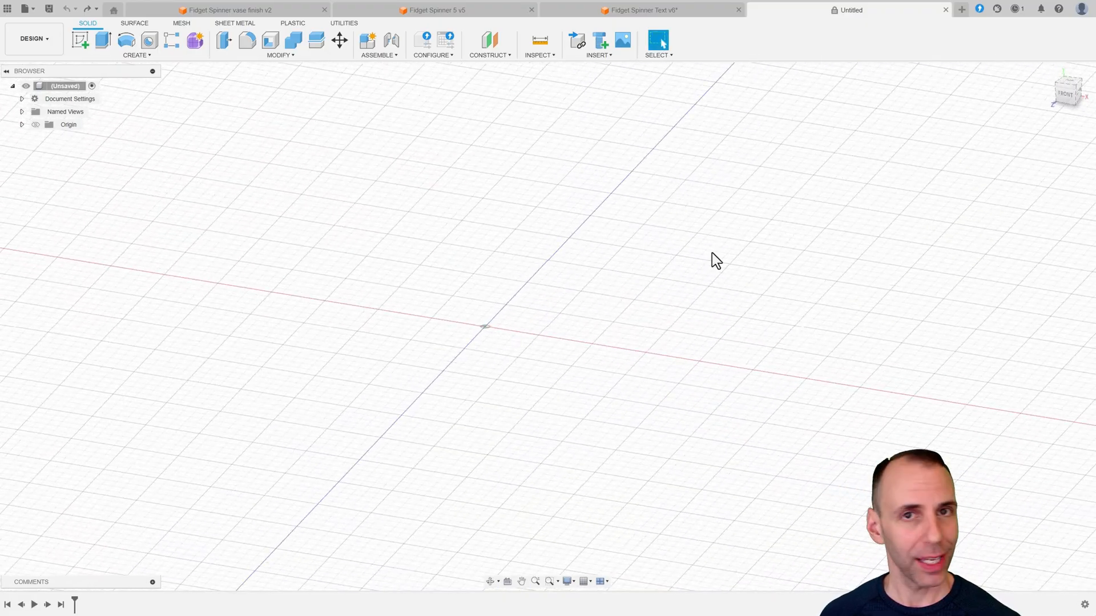
click(1063, 94)
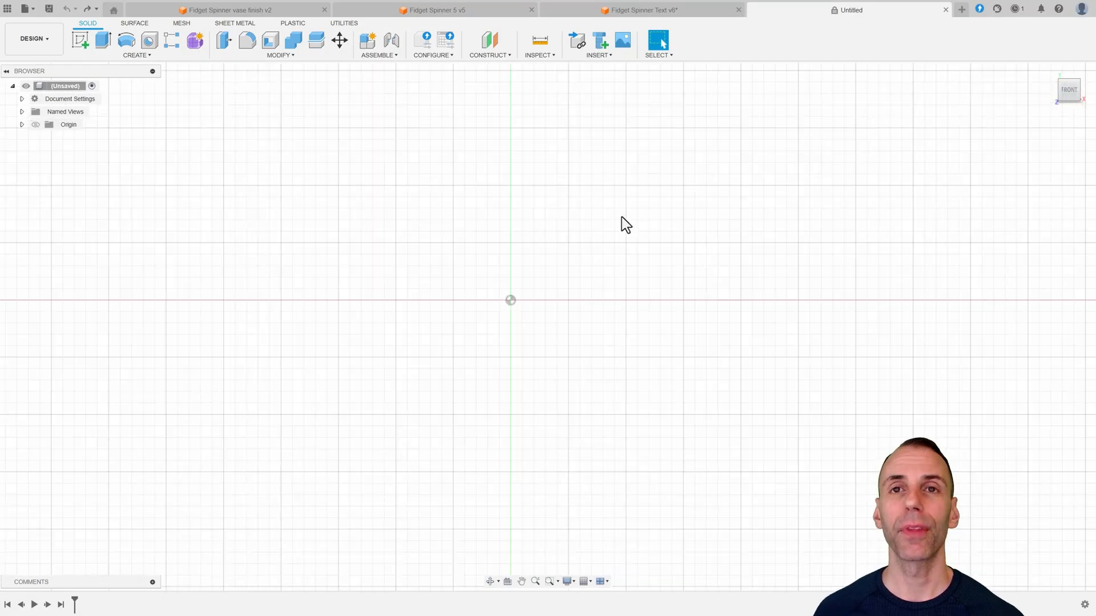
shift+middle_drag(623, 197, 622, 240)
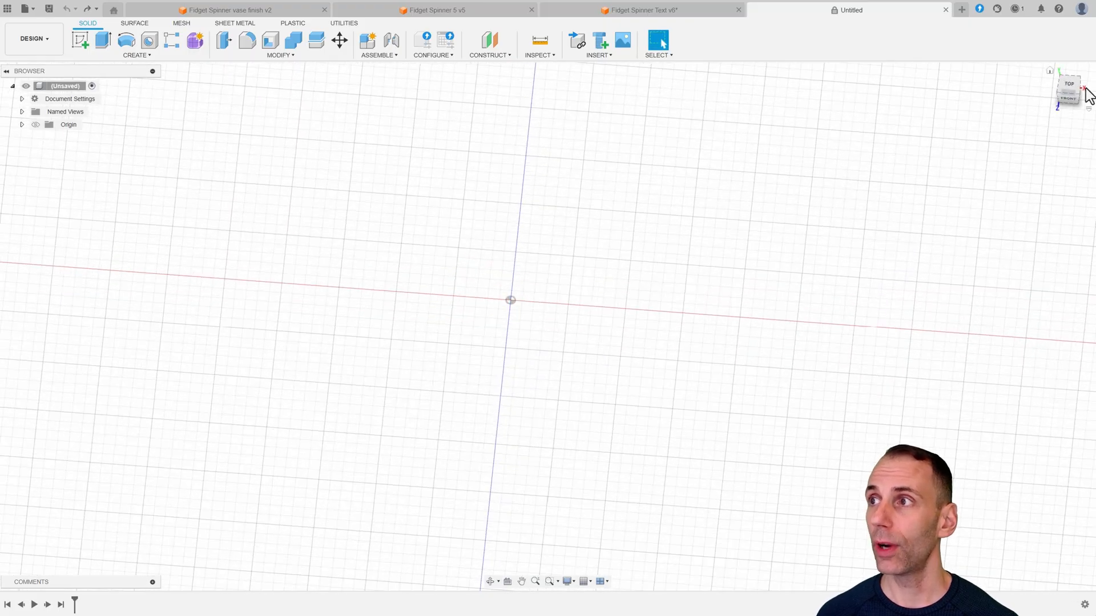
Align the view to Top and look through the Surface, Mesh, Sheet Metal, Plastic and Utilities toolsets, ending on Solid.
click(1066, 84)
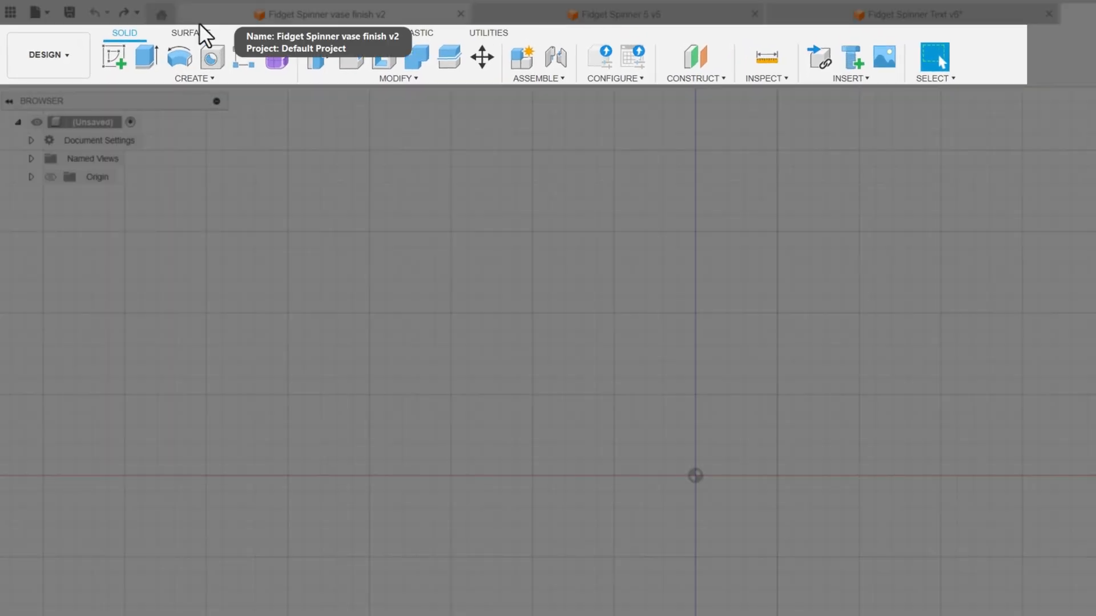
click(203, 32)
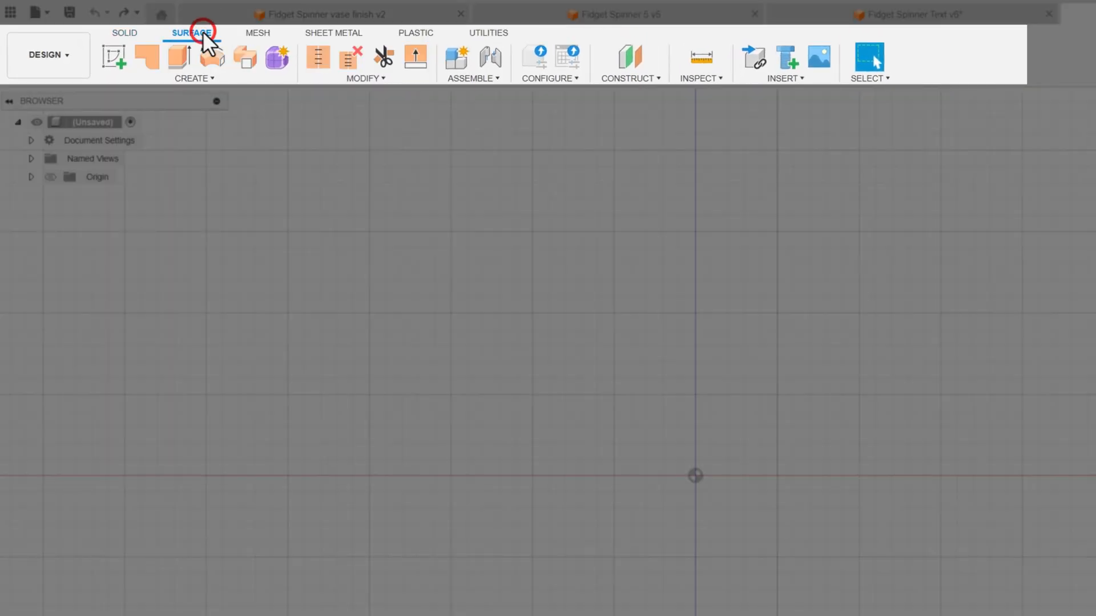
click(263, 31)
click(333, 33)
click(399, 31)
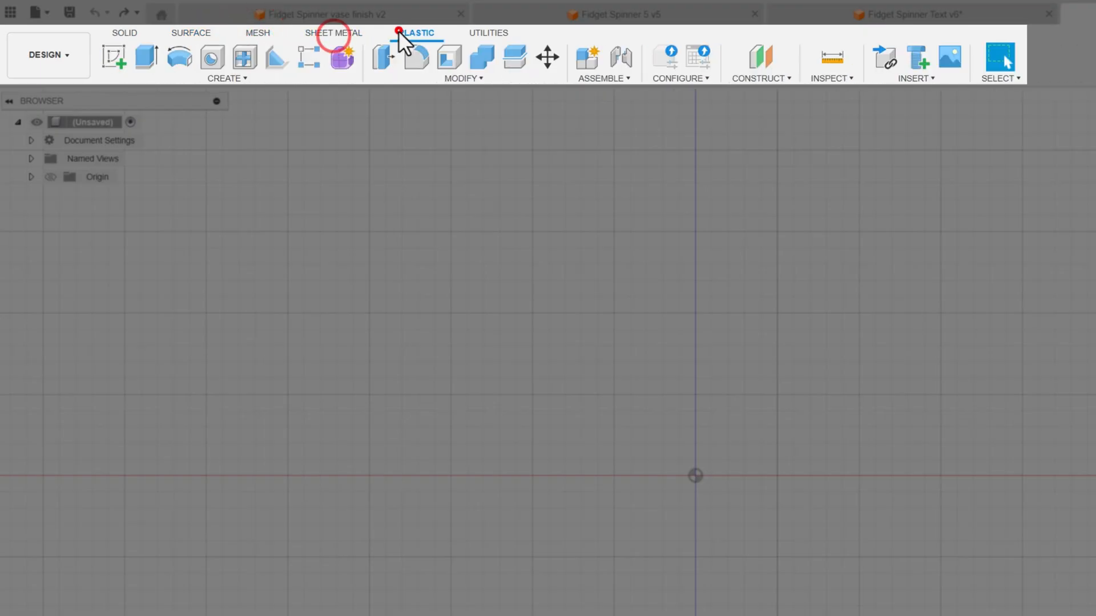
click(491, 31)
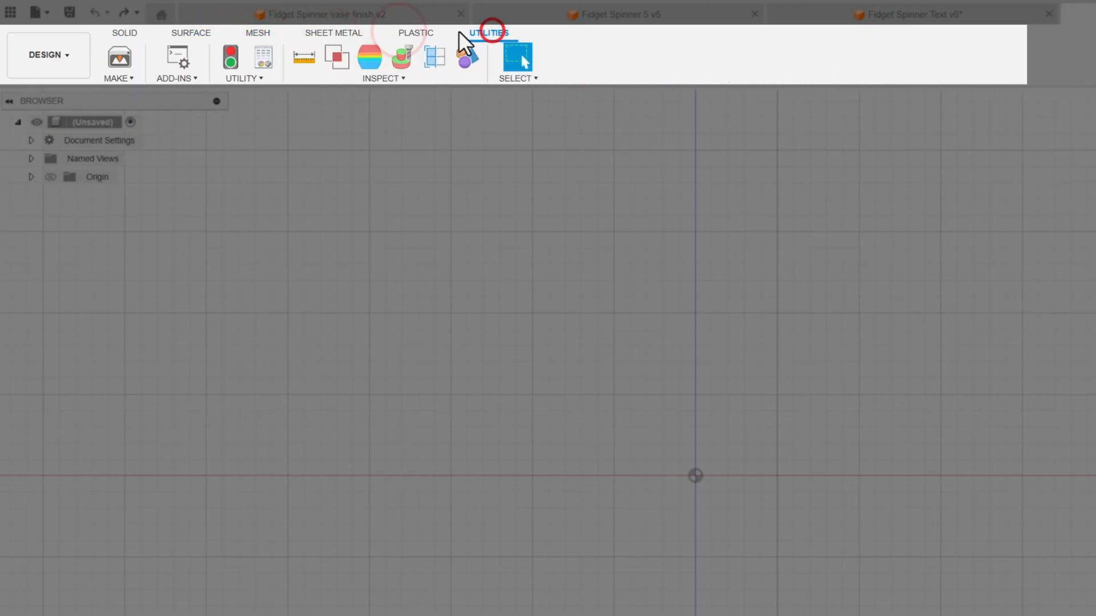
click(423, 32)
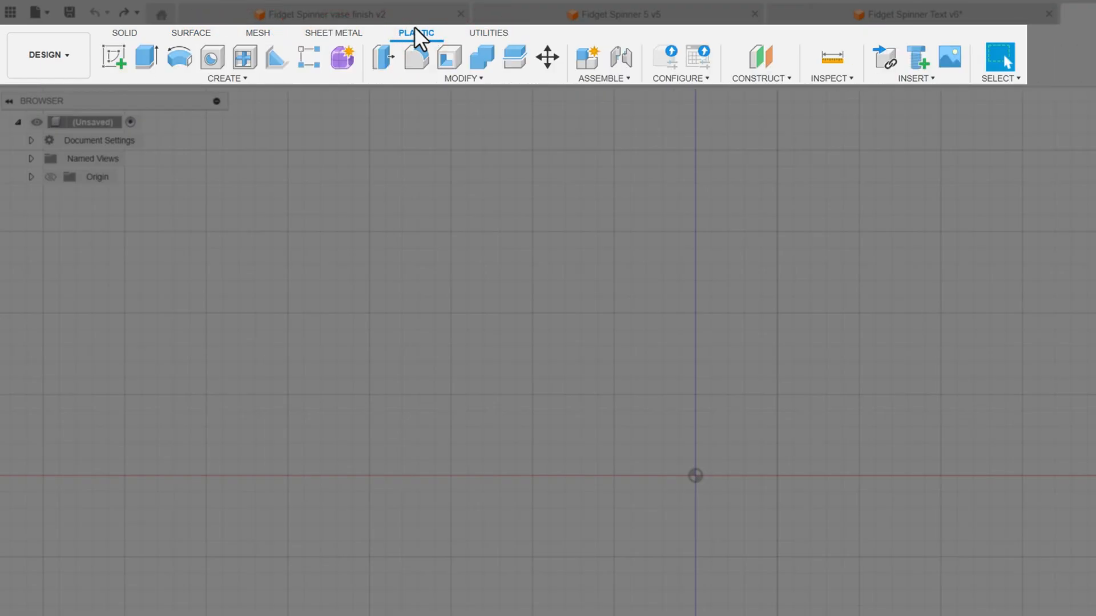
click(126, 33)
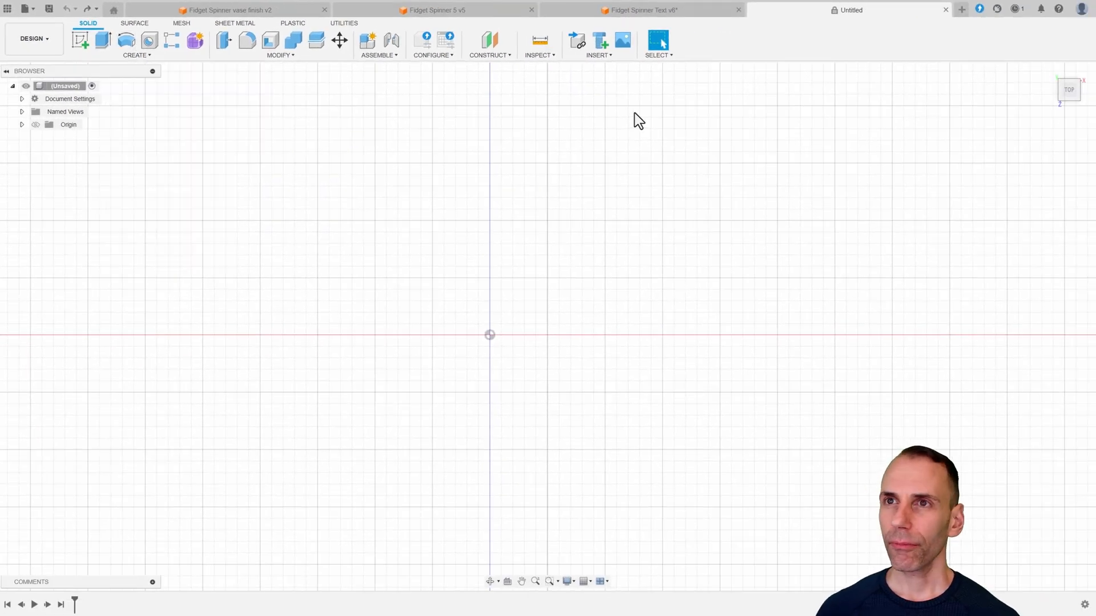
Compare the modelling toolsets once more from Surface through Utilities and back, and return to the Solid tools.
click(127, 22)
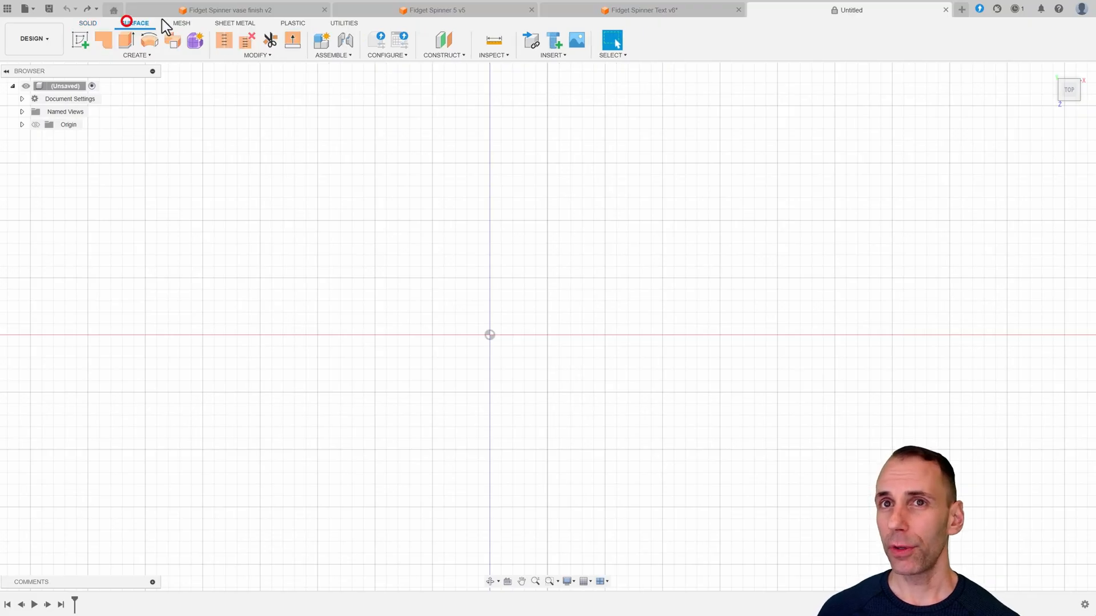
click(179, 22)
click(233, 23)
click(293, 23)
click(355, 24)
click(305, 24)
click(245, 23)
click(187, 23)
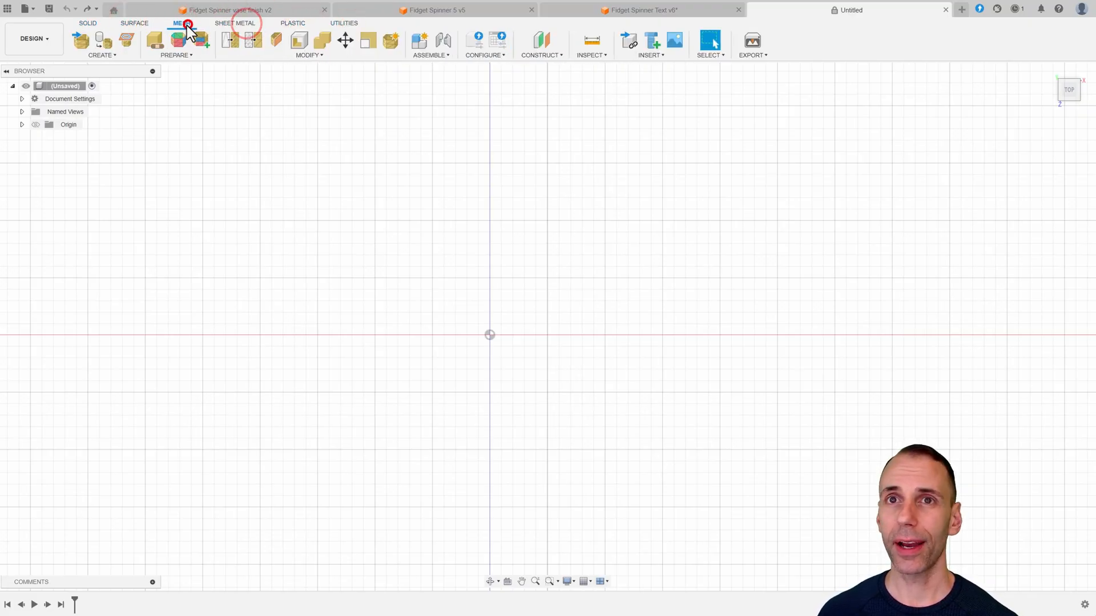
click(133, 24)
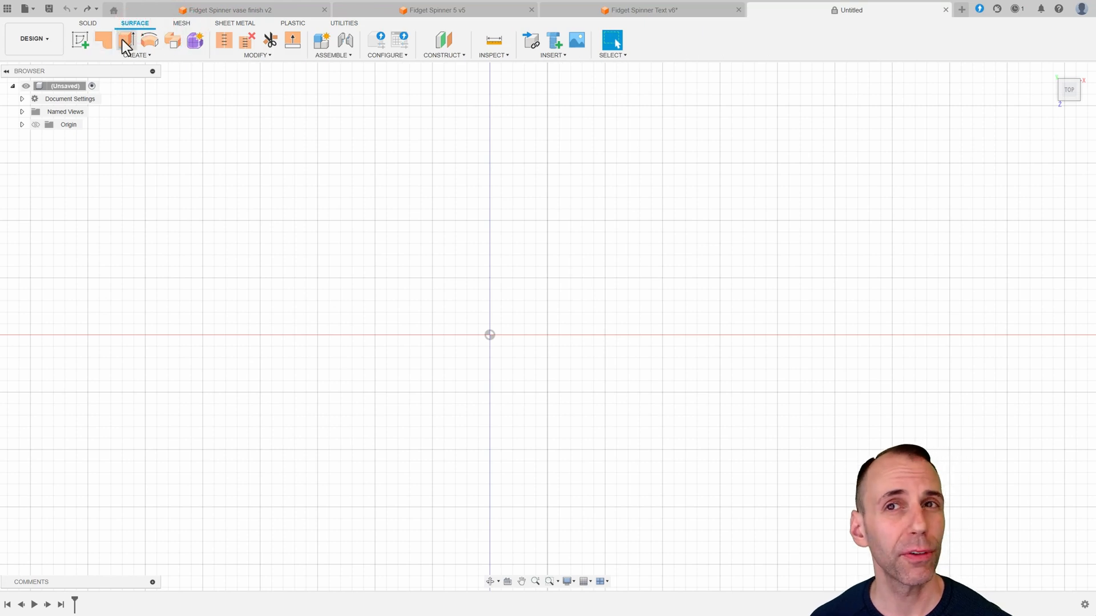
click(90, 24)
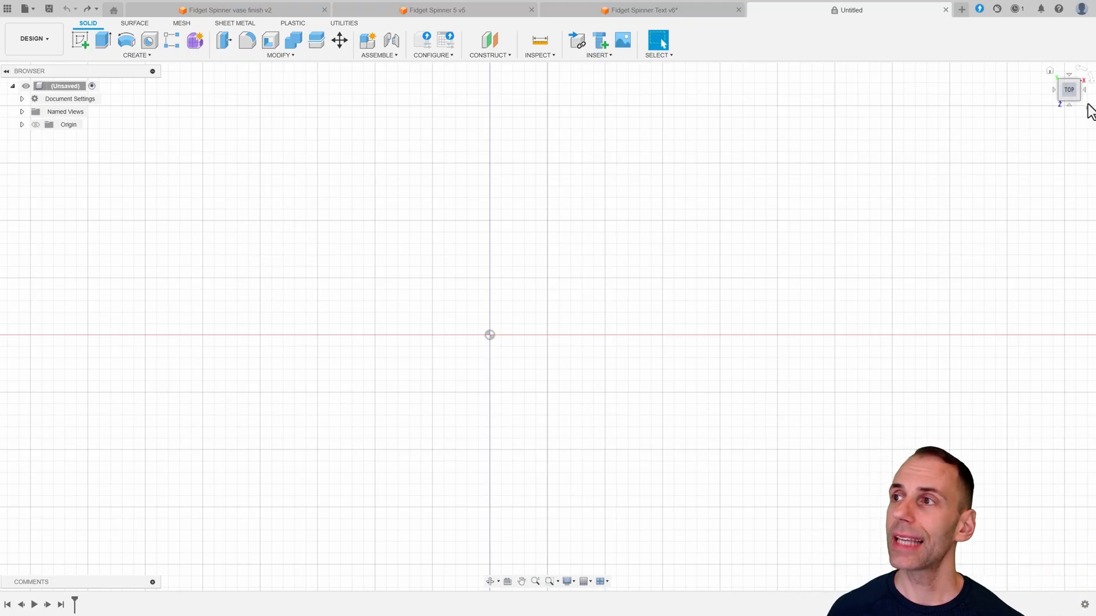
Roll the Top view with the ViewCube and bring it back upright.
click(1070, 93)
click(1080, 69)
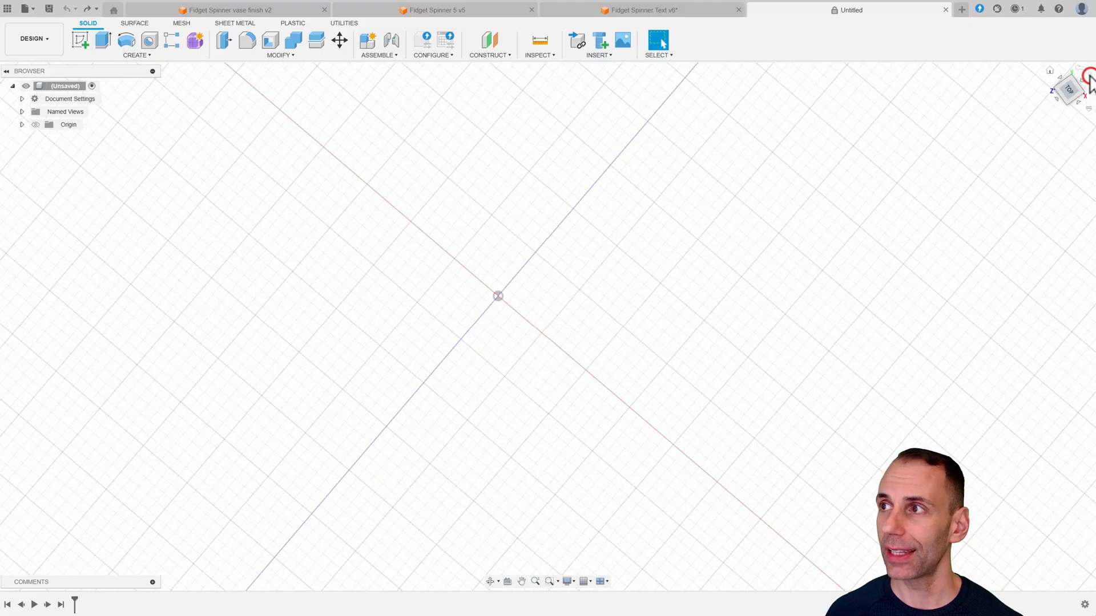
click(1080, 68)
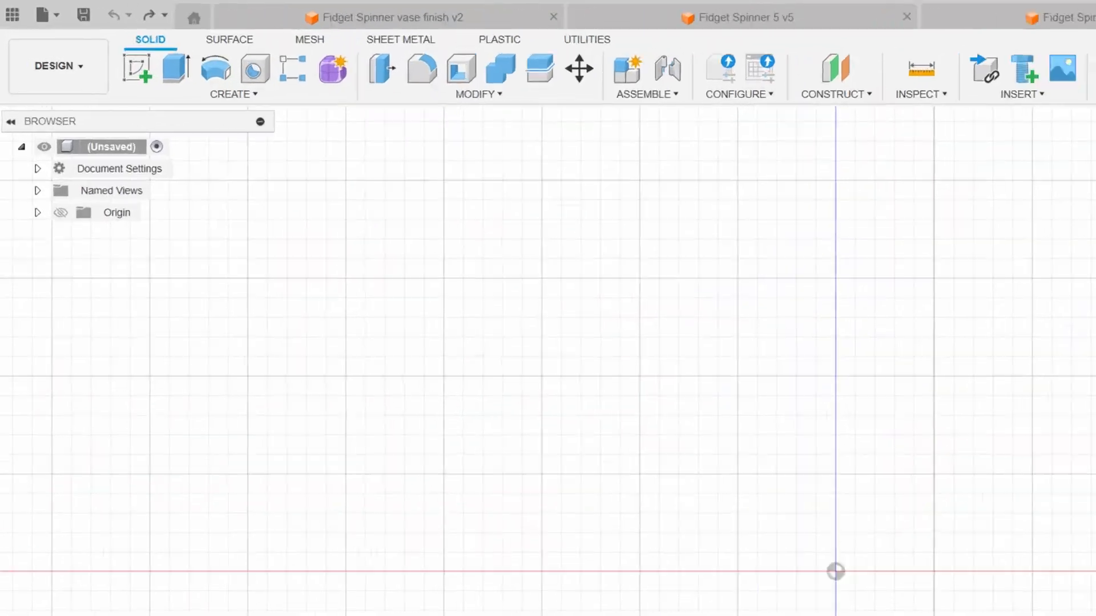
Create a new sketch on the horizontal origin plane between the X and Z axes, seen from the Top view.
click(83, 41)
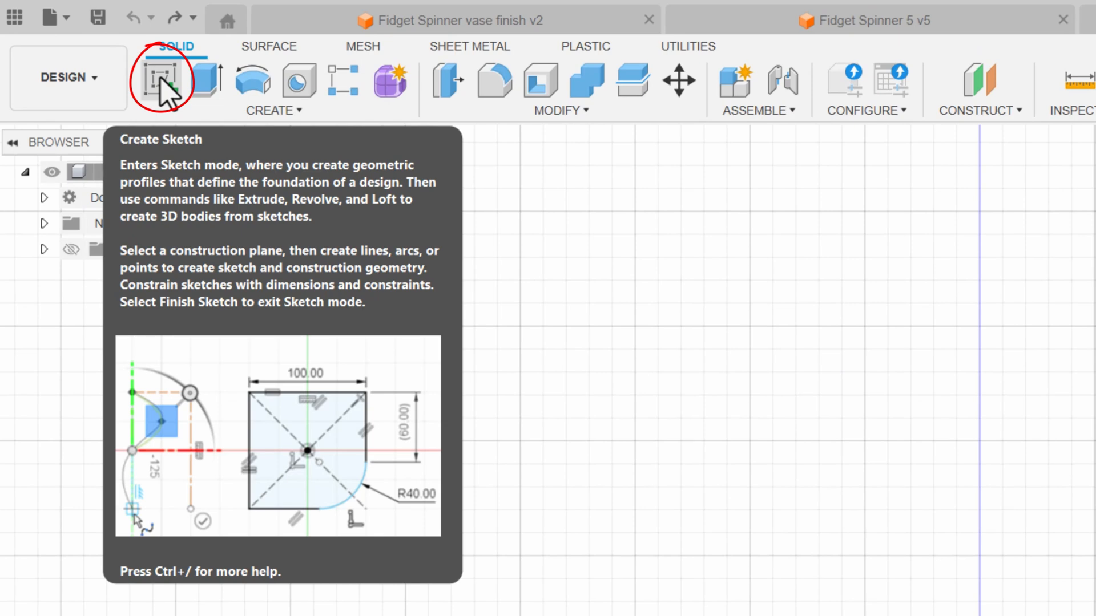
click(161, 80)
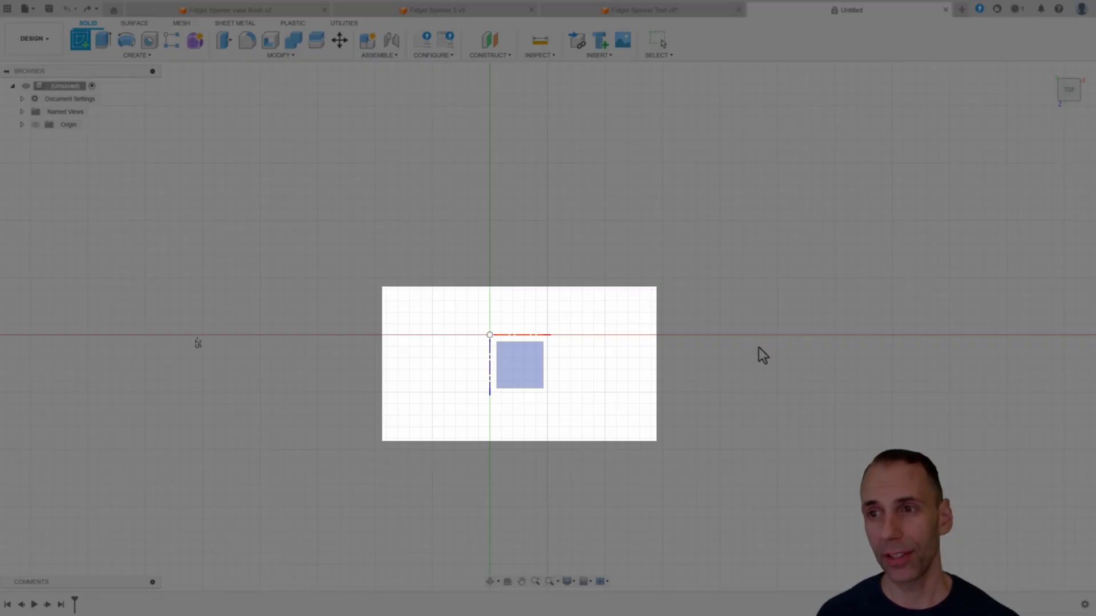
shift+middle_drag(735, 398, 663, 369)
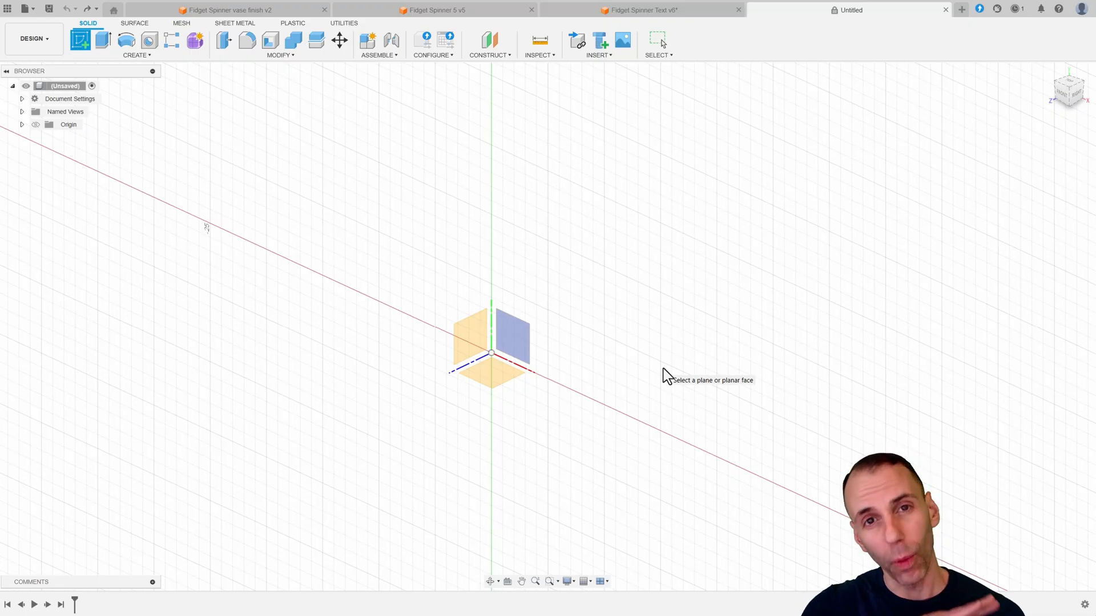
shift+middle_drag(663, 369, 516, 384)
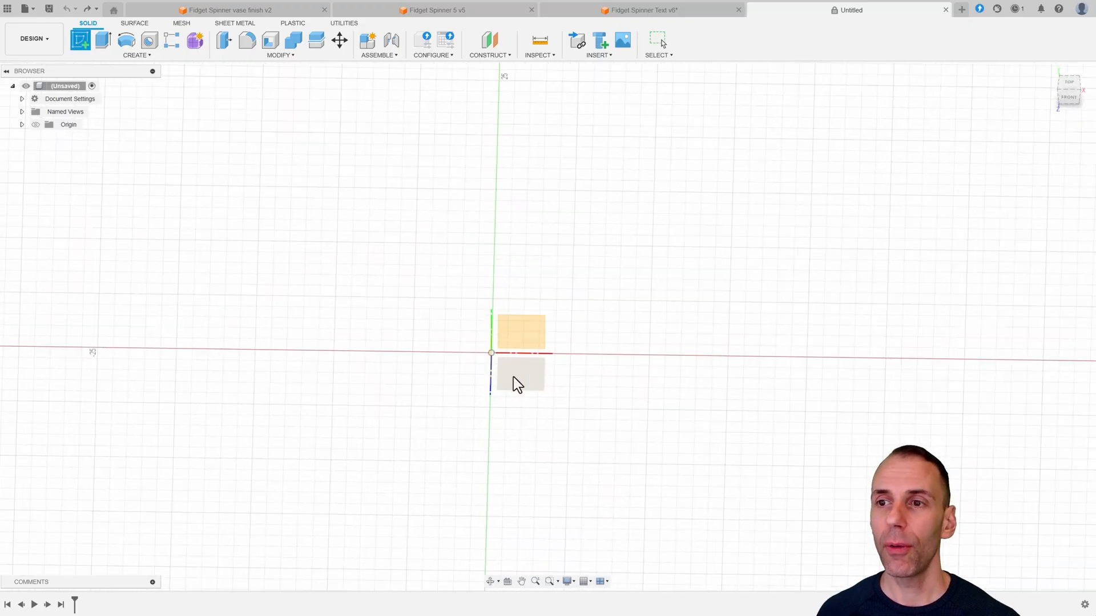
click(1070, 83)
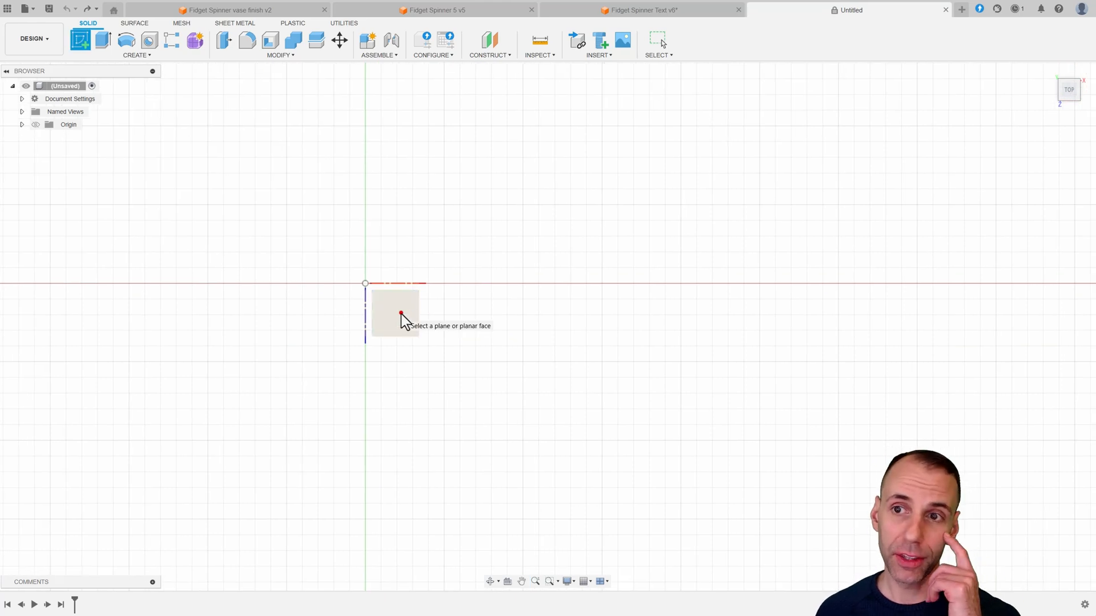
click(401, 314)
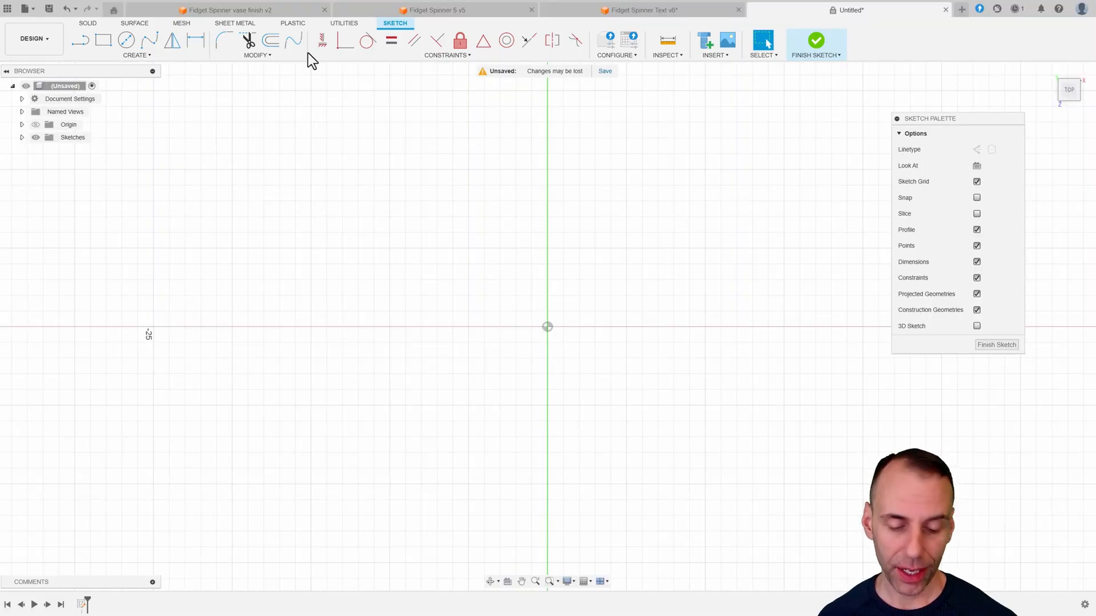
Examine the sketch Create, Modify and Constraints commands, including the available rectangle types, without leaving any command active.
key(r)
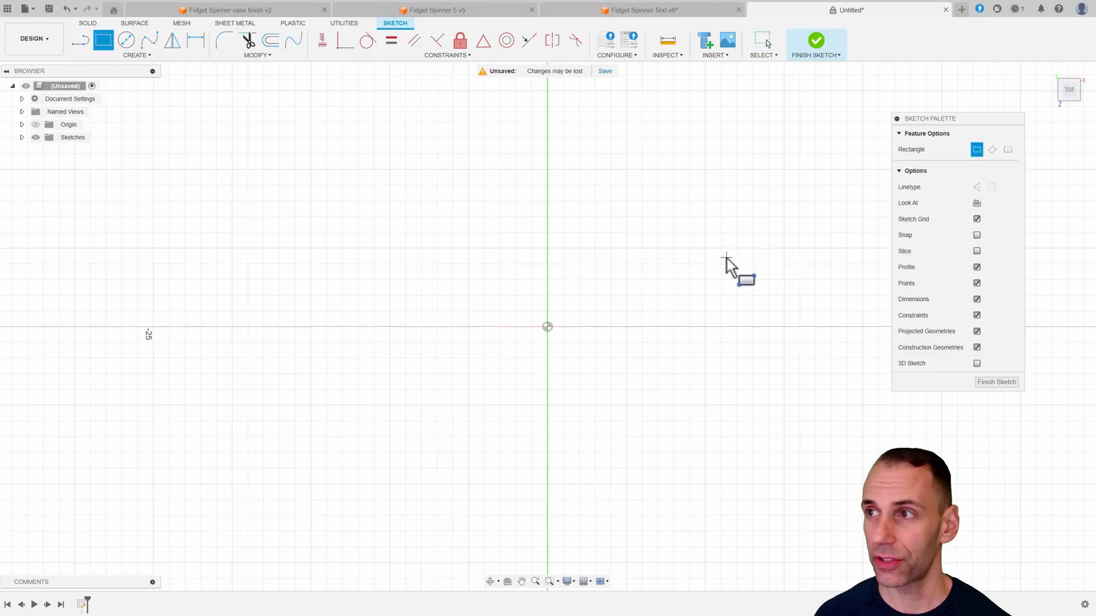
key(Escape)
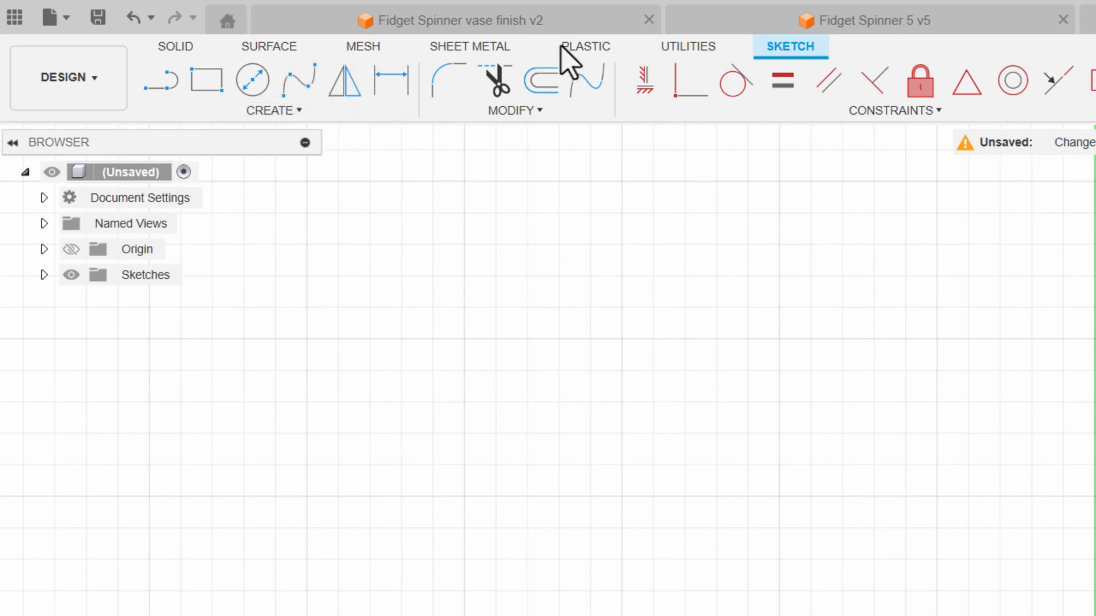
click(286, 112)
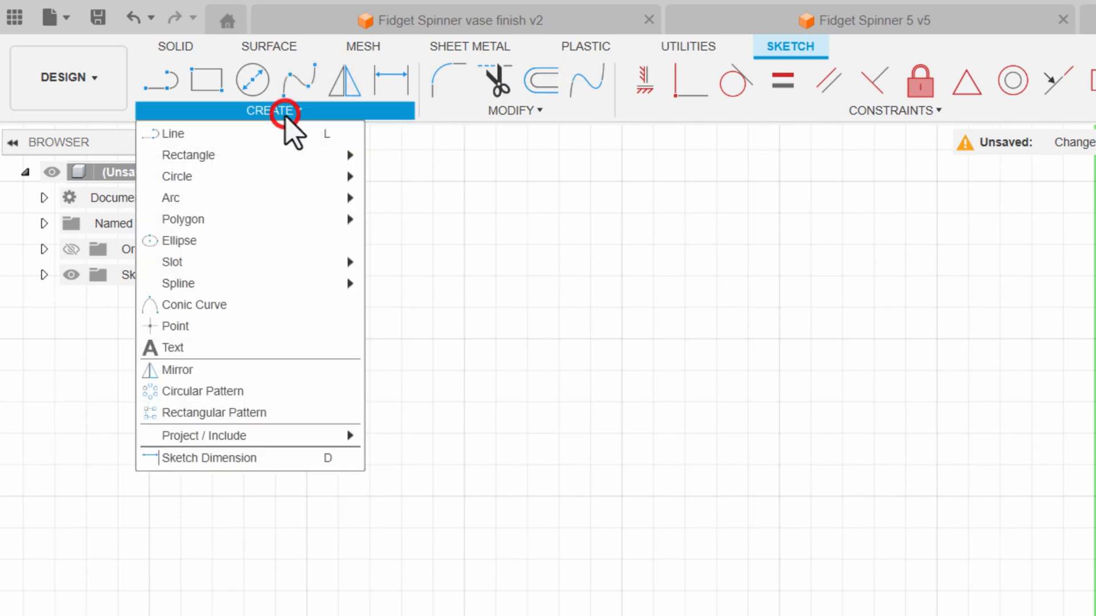
click(493, 114)
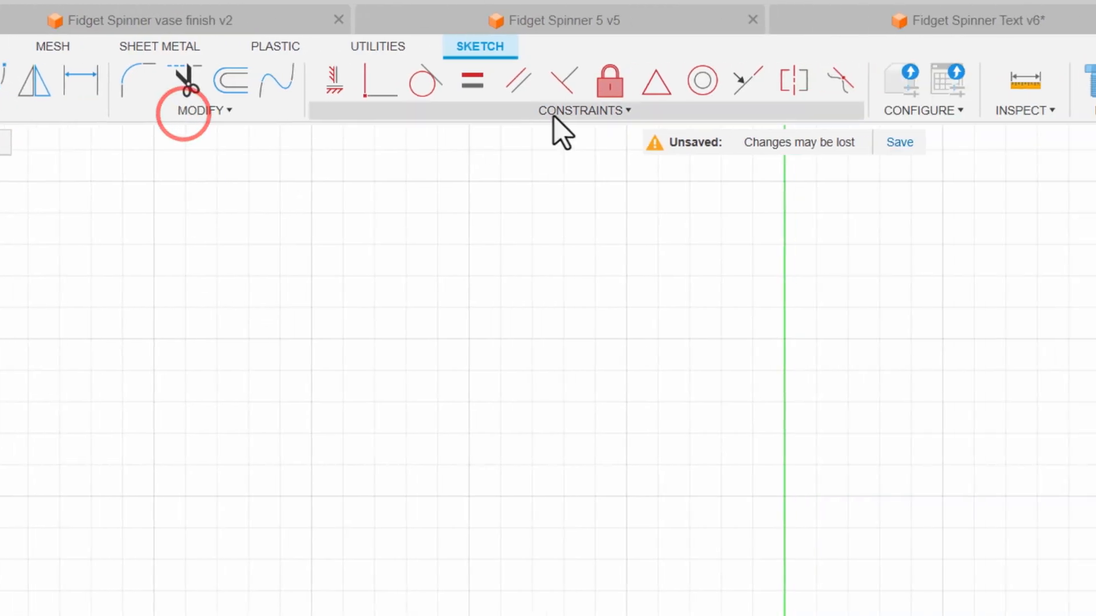
click(768, 110)
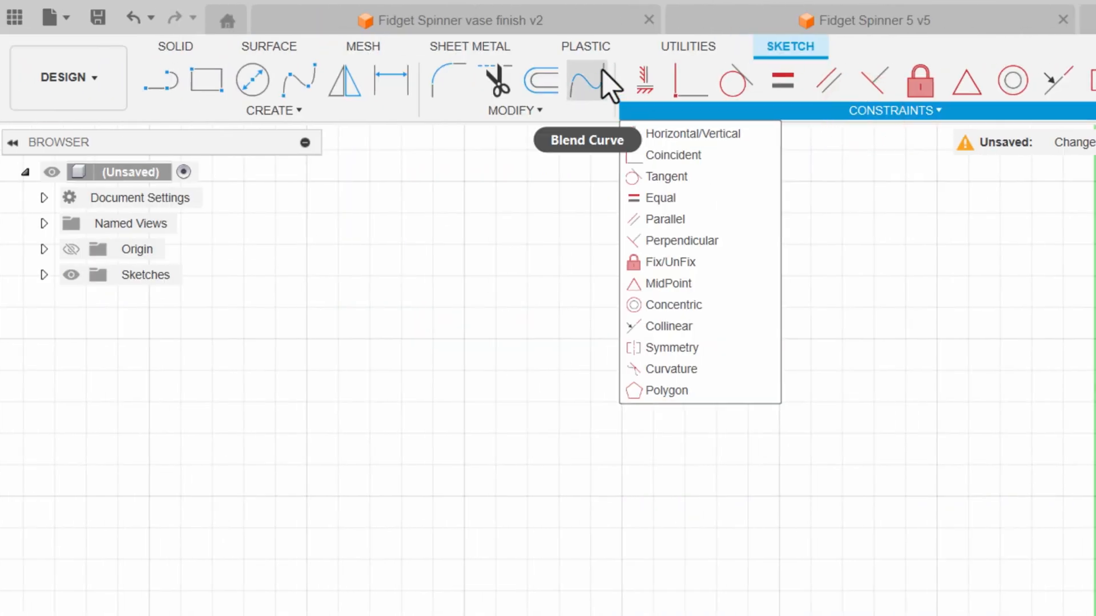
mouse_move(581, 112)
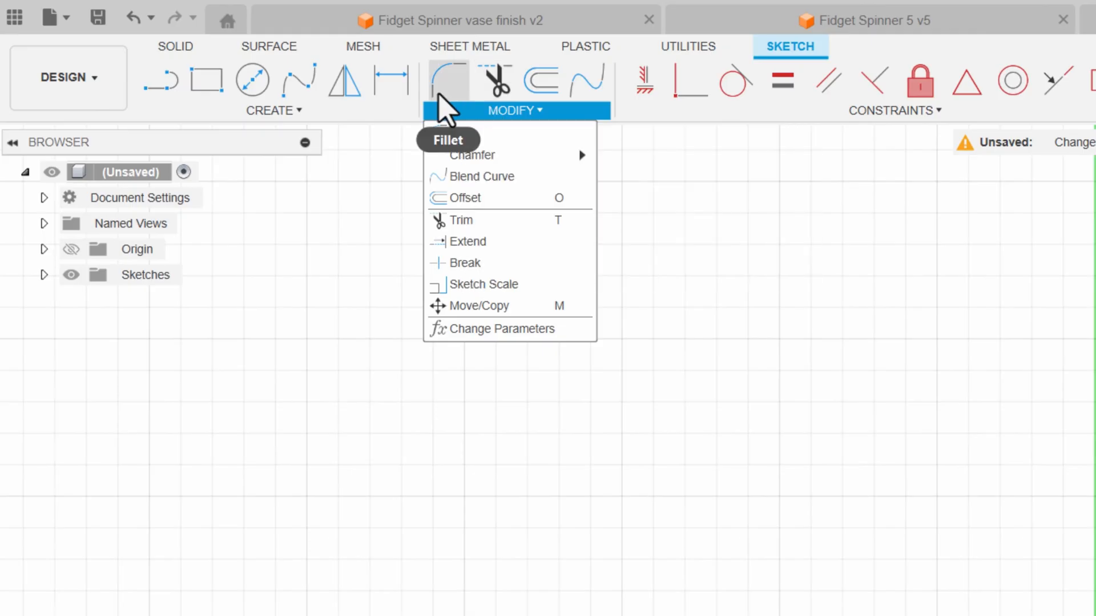
mouse_move(317, 113)
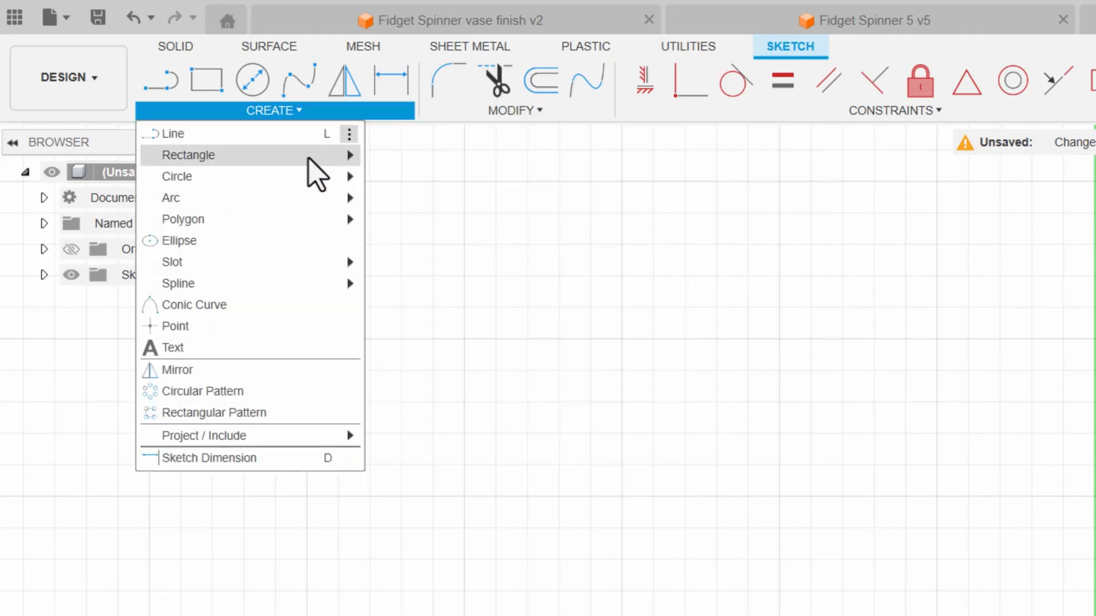
mouse_move(308, 160)
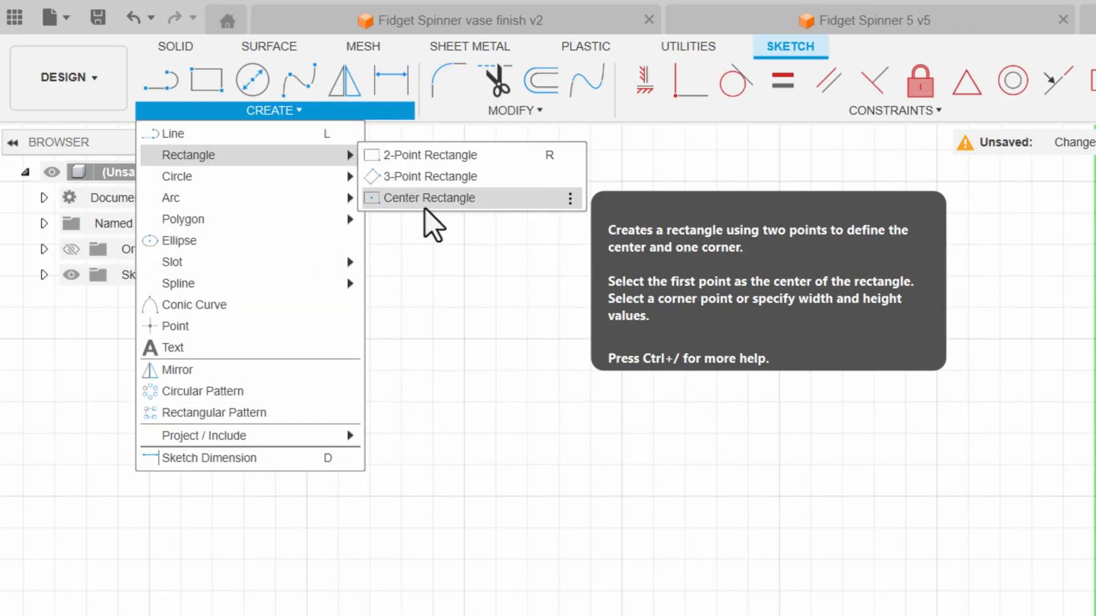
click(747, 201)
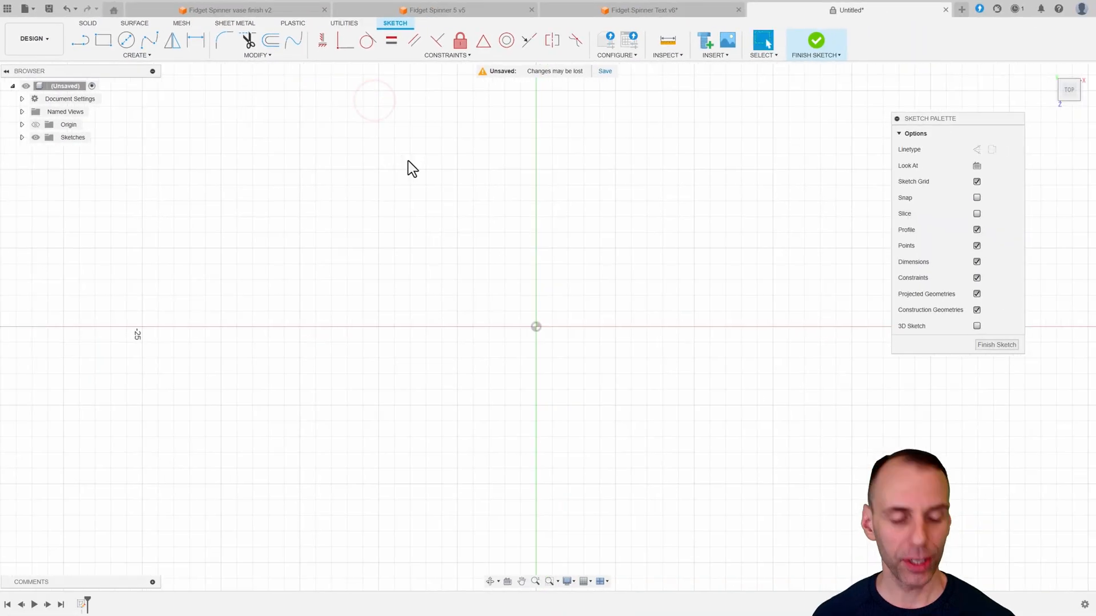
Start a Center Rectangle with its center point on the sketch origin.
key(r)
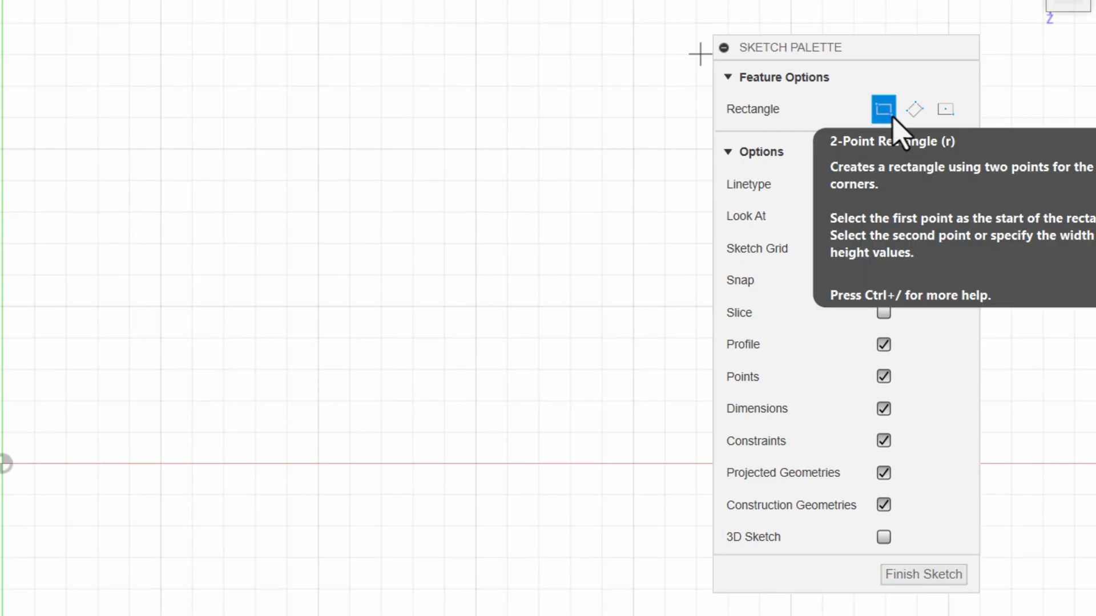
click(945, 110)
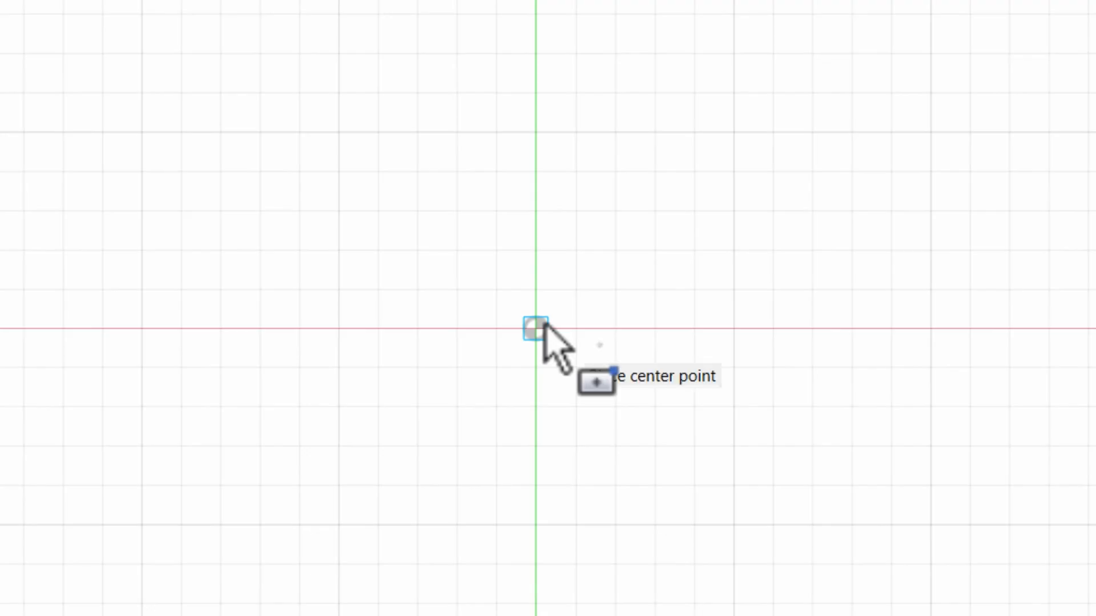
click(542, 324)
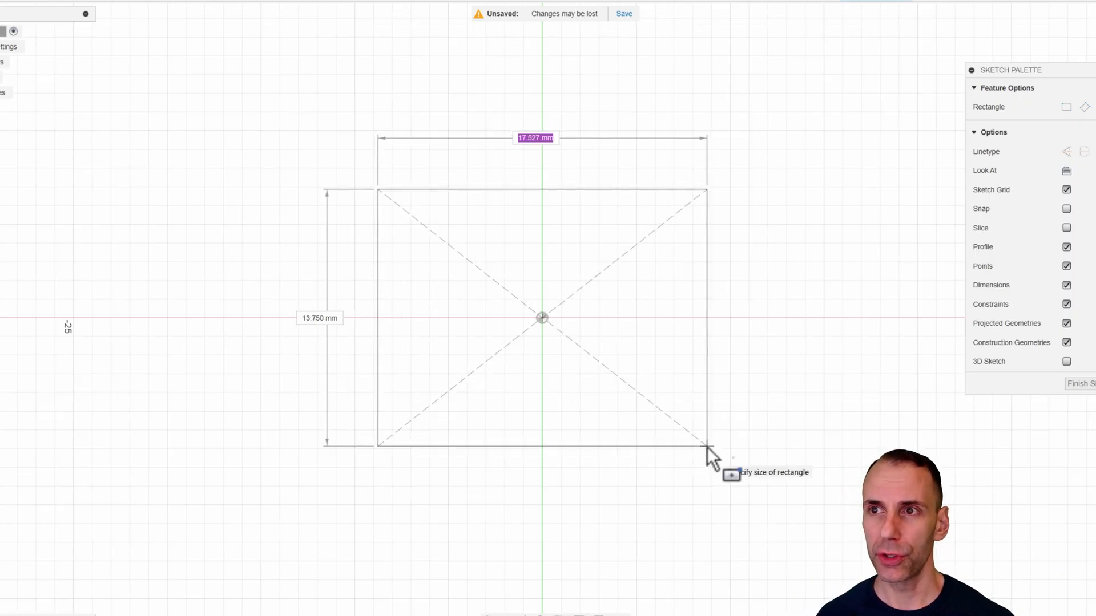
Zoom and pan around the unfinished rectangle to examine how its size preview relates to the grid.
scroll(705, 444, up, 2)
scroll(698, 443, down, 4)
scroll(698, 447, down, 4)
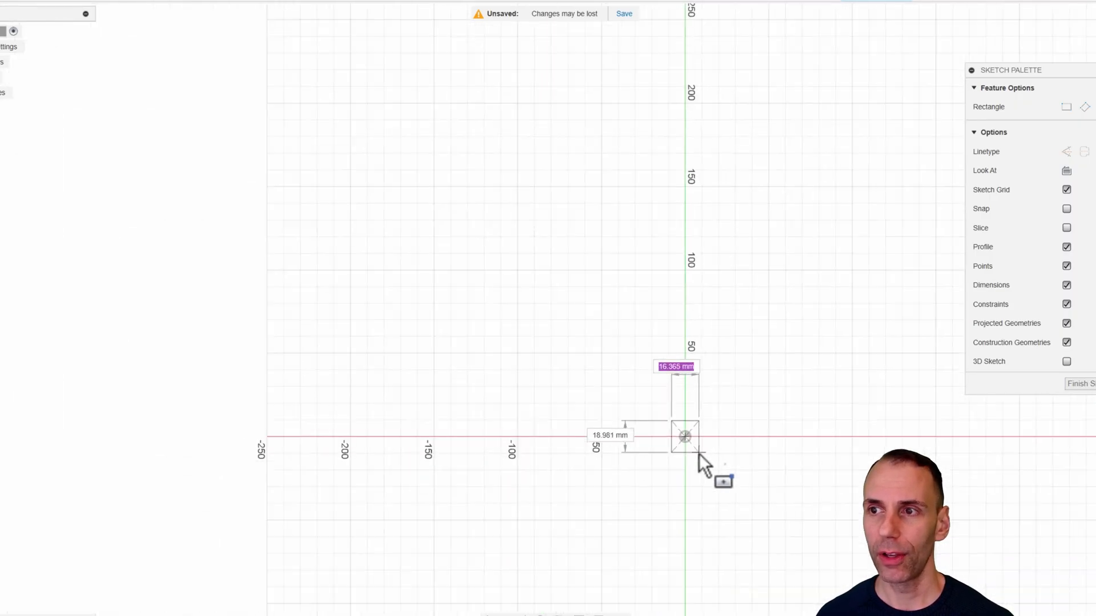
scroll(698, 454, up, 5)
scroll(688, 451, up, 5)
middle_drag(721, 391, 744, 484)
scroll(748, 432, down, 4)
scroll(758, 453, up, 5)
scroll(752, 447, down, 4)
middle_drag(791, 431, 630, 379)
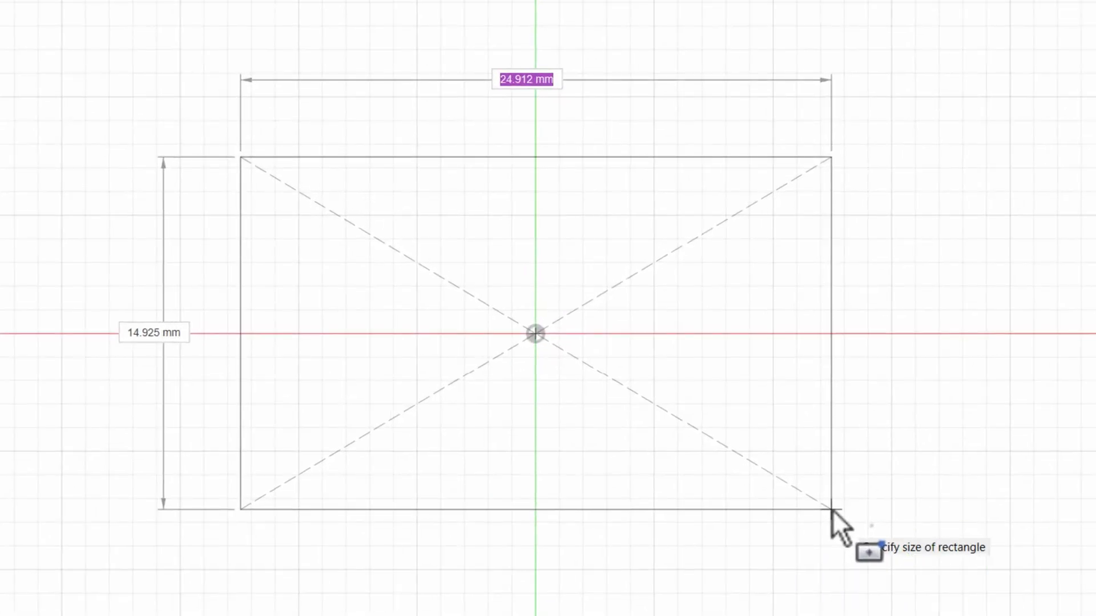
Set the rectangle's width to 20 mm and its height to 10 mm, and complete it.
key(Tab)
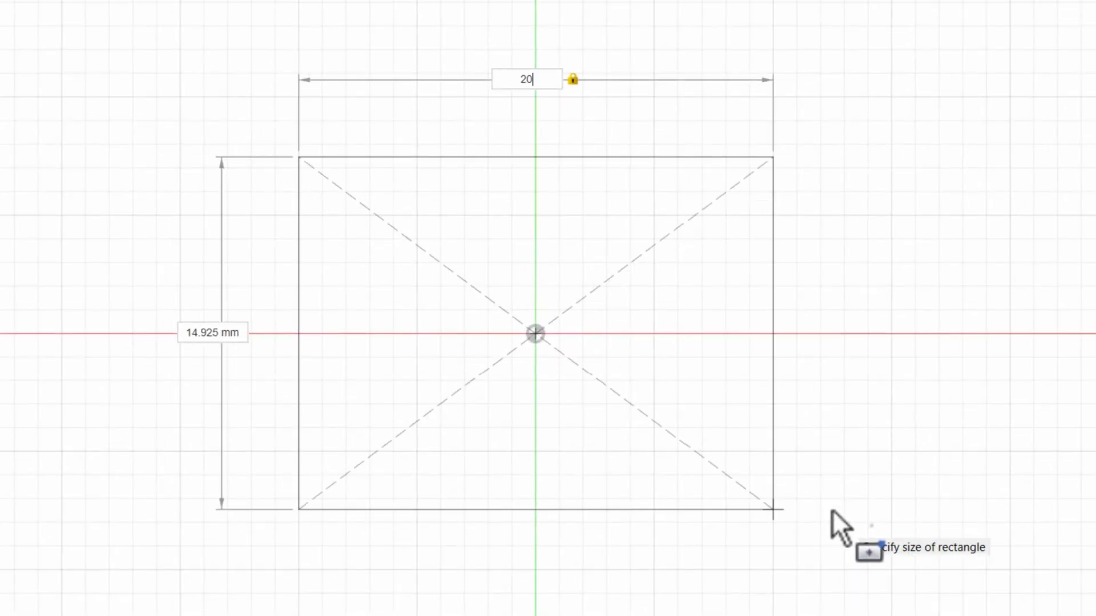
key(Tab)
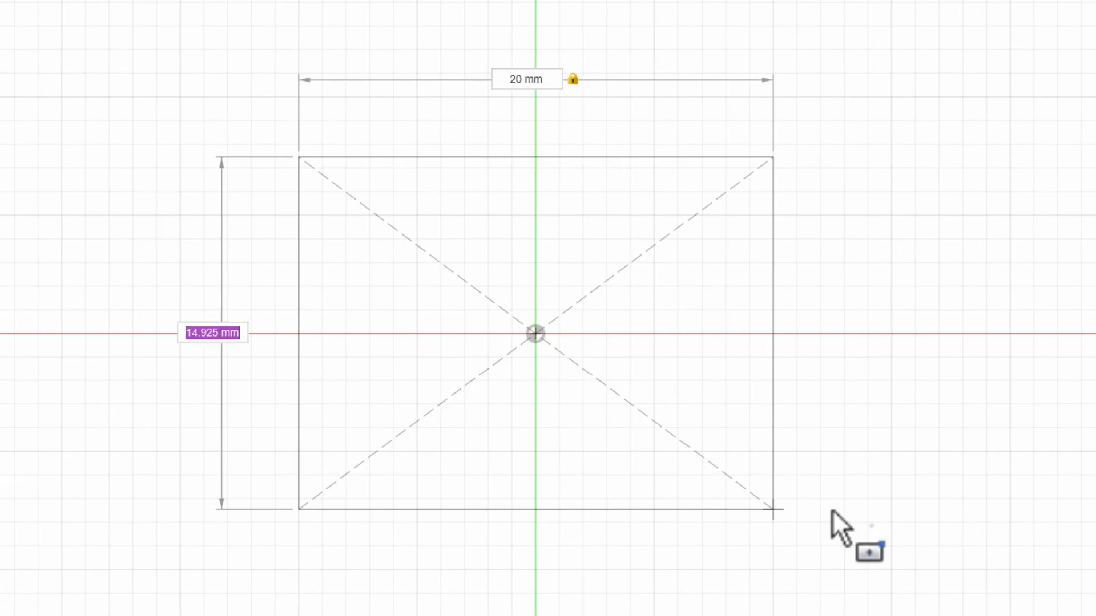
key(Return)
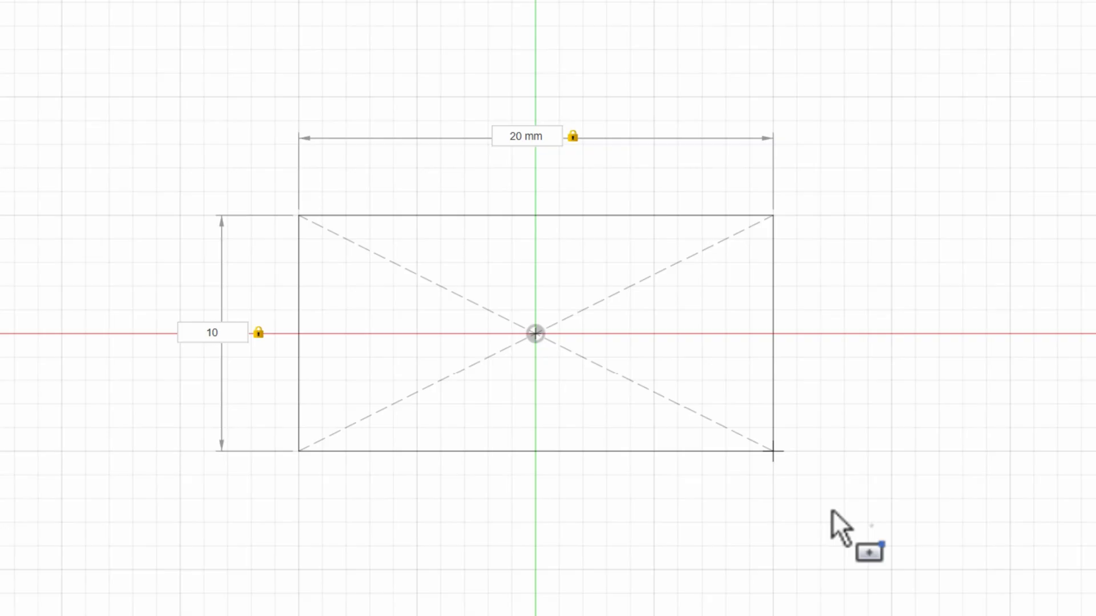
Draw a Center Diameter Circle centered on the midpoint of the rectangle's right edge, reaching out to the upper-right corner.
key(Return)
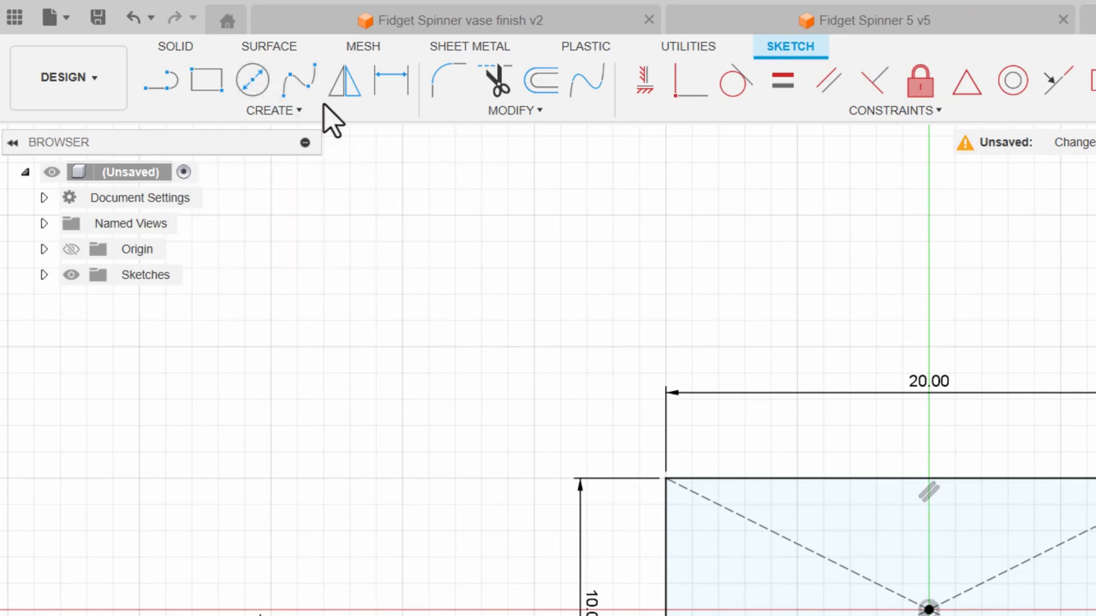
click(299, 109)
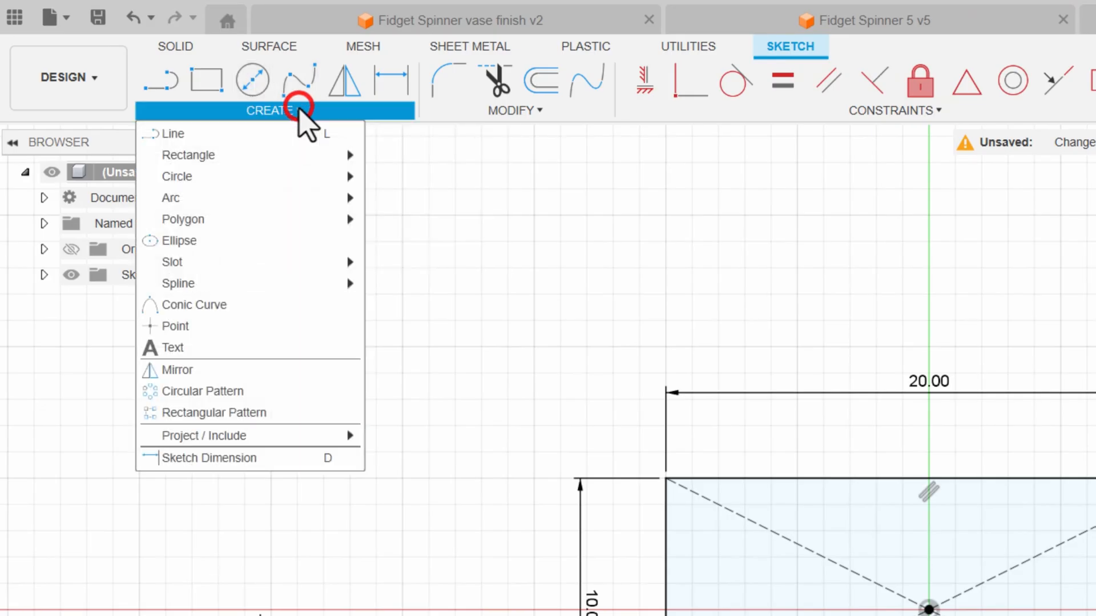
mouse_move(319, 193)
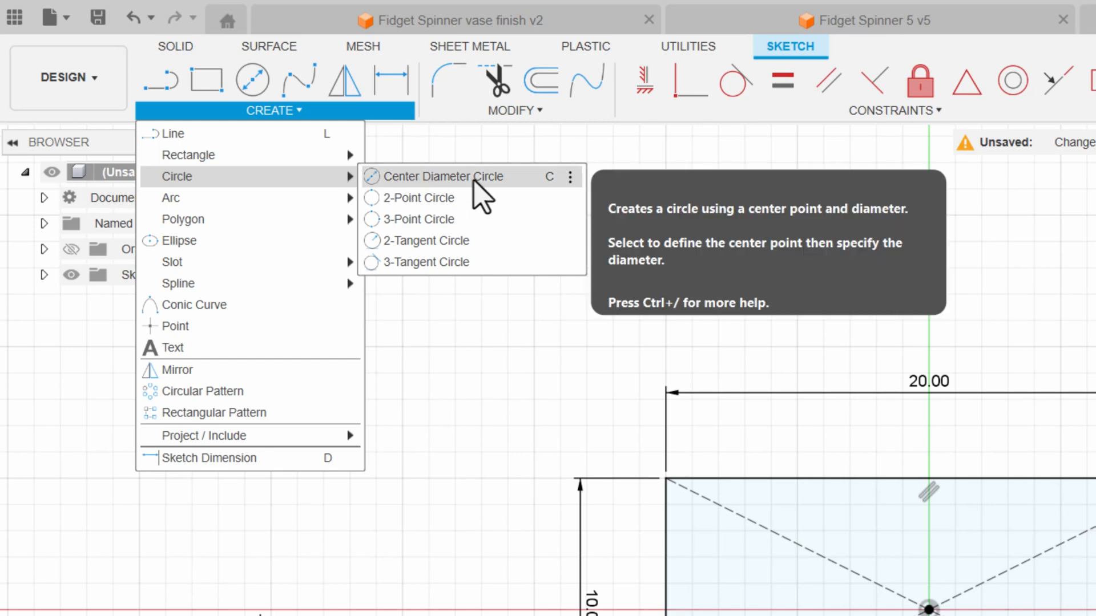
key(c)
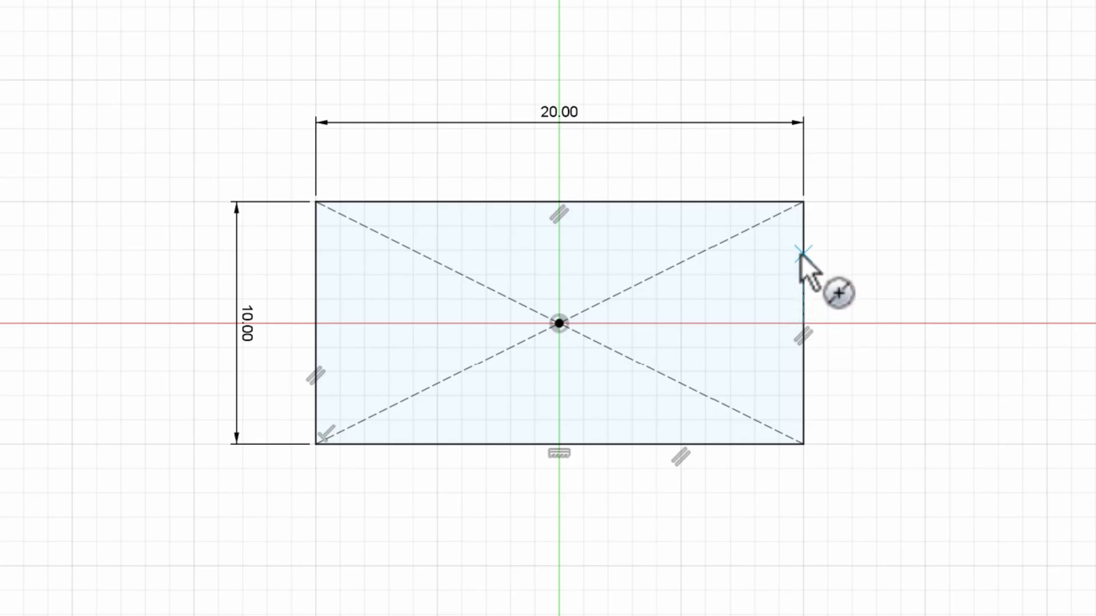
click(803, 323)
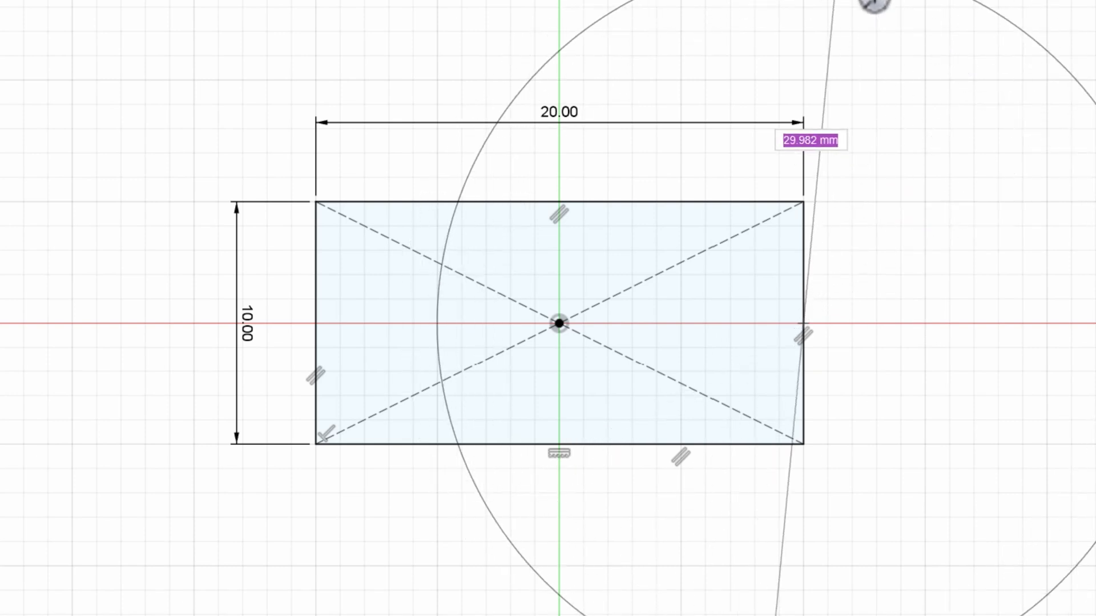
click(803, 201)
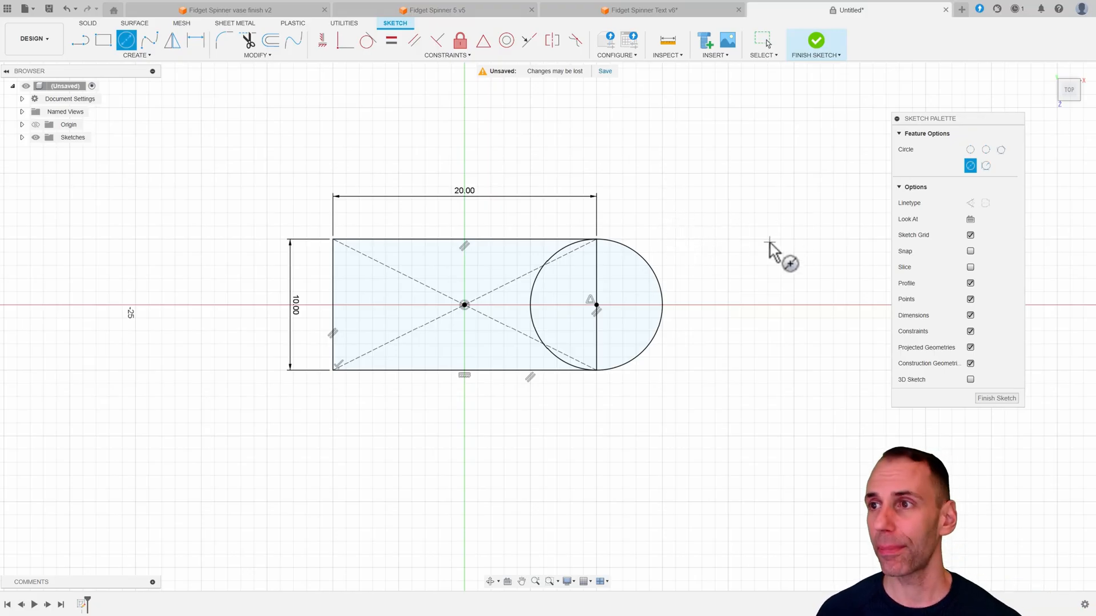
key(Escape)
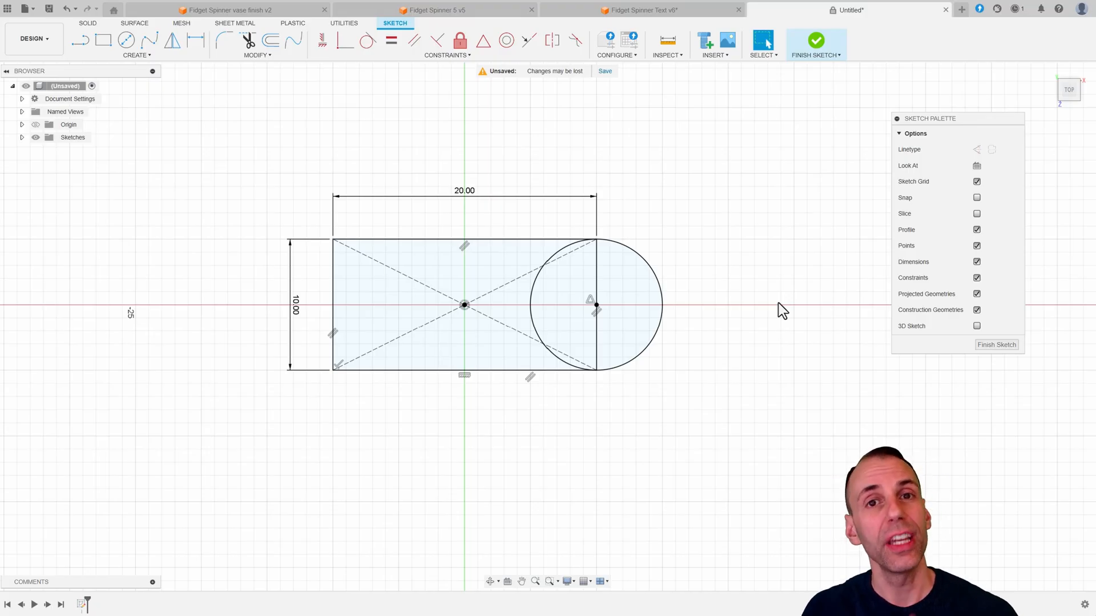
Extrude the circle and rectangle profiles together 10 mm upward as a new body.
mouse_move(751, 299)
shift+middle_down()
mouse_move(744, 308)
mouse_move(832, 219)
mouse_move(817, 257)
mouse_move(734, 294)
mouse_move(632, 299)
mouse_move(653, 371)
mouse_move(785, 308)
mouse_move(820, 311)
mouse_move(832, 364)
mouse_move(715, 398)
shift+middle_up()
key(e)
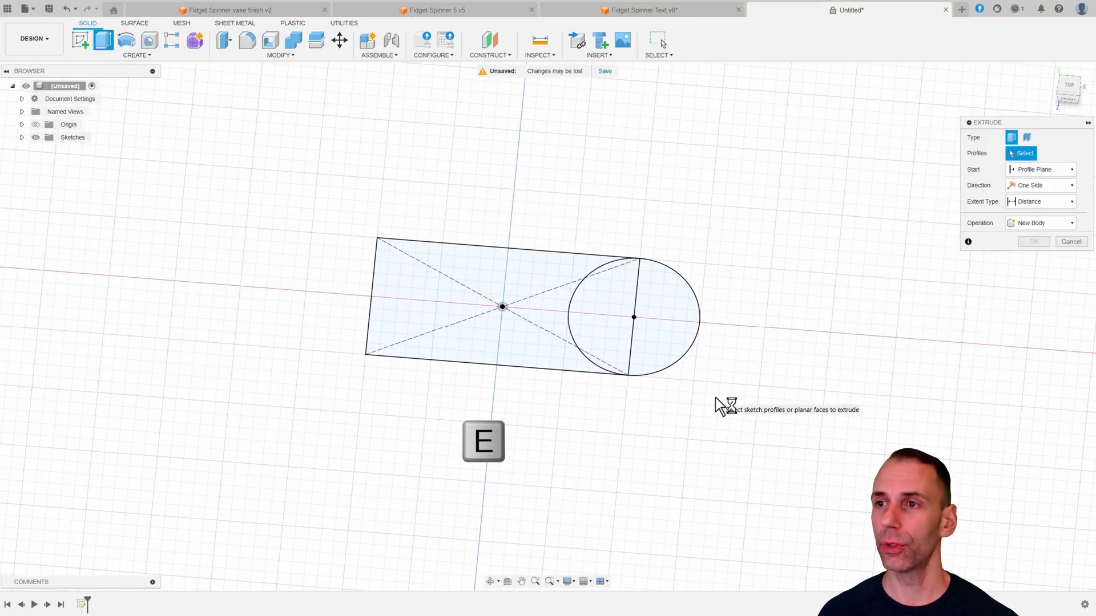
click(677, 315)
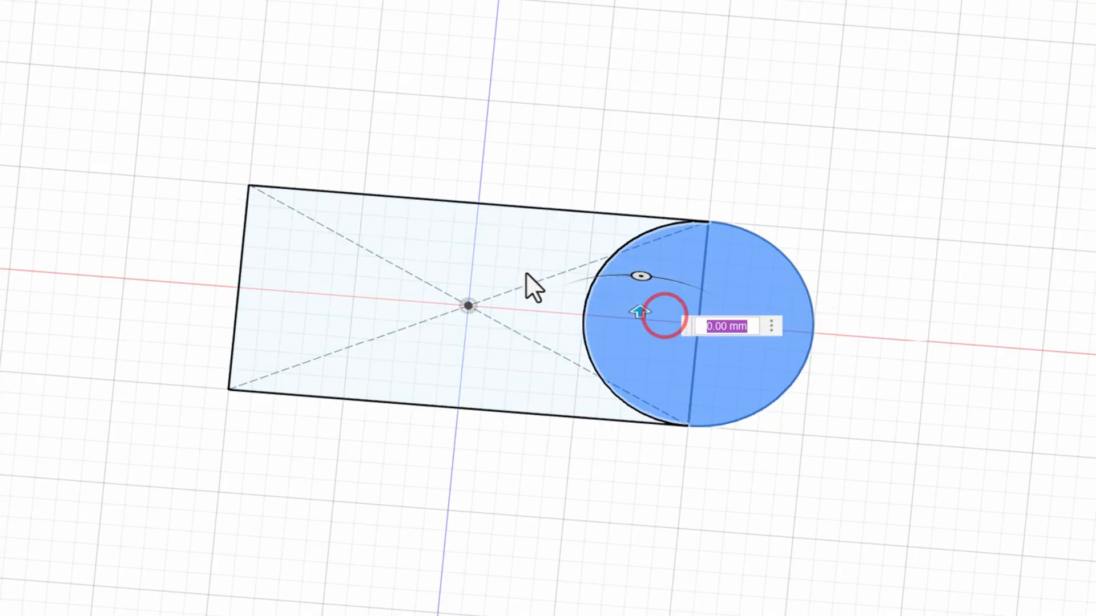
click(526, 271)
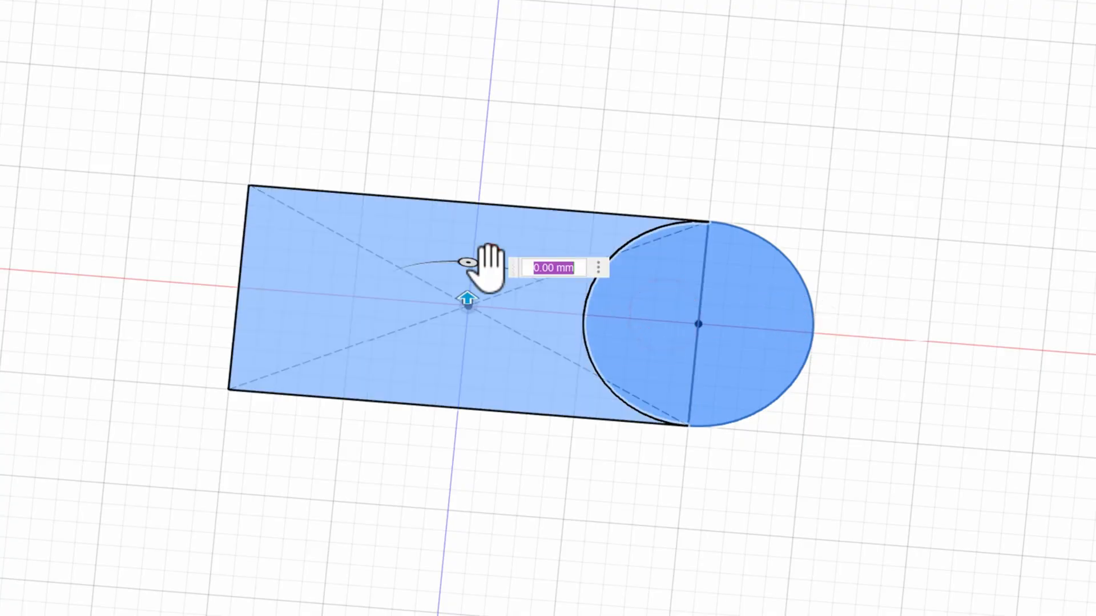
shift+middle_drag(489, 264, 487, 251)
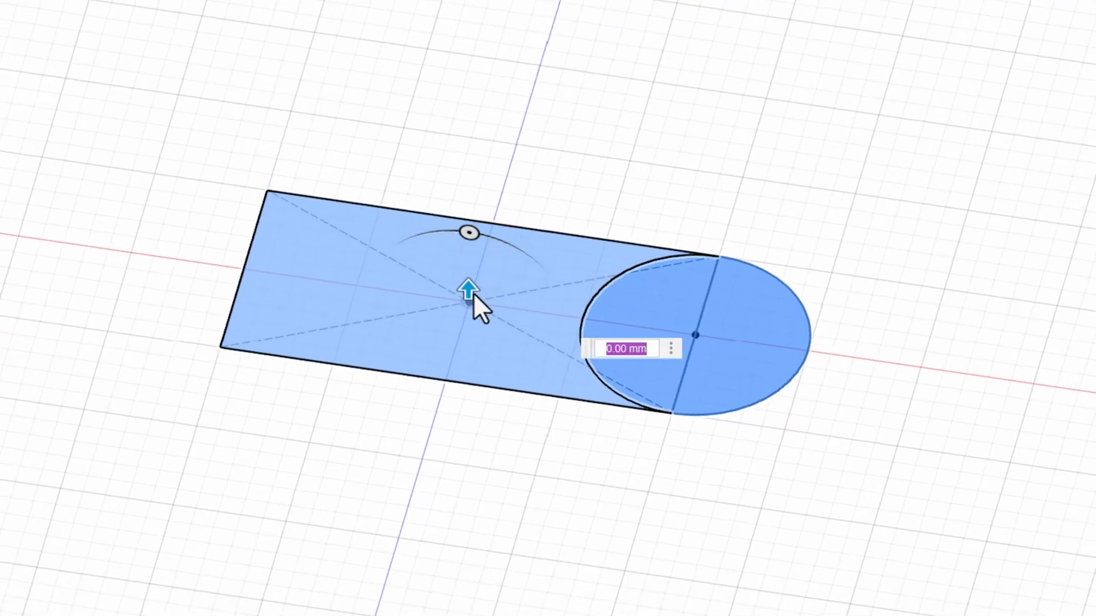
drag(467, 288, 482, 183)
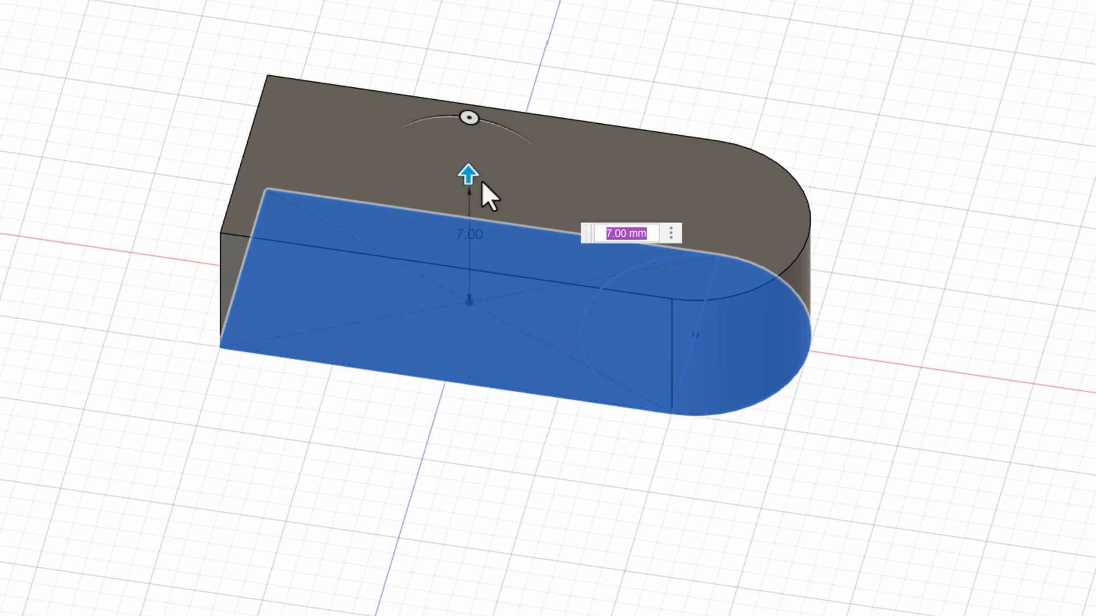
text(10-)
key(BackSpace)
key(Return)
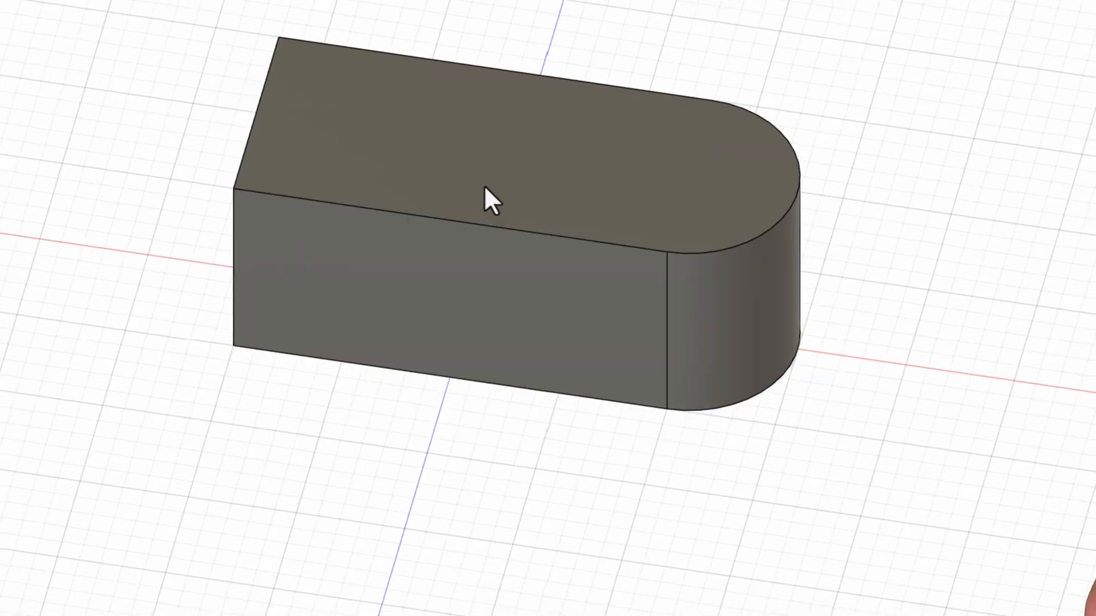
shift+middle_drag(758, 279, 869, 310)
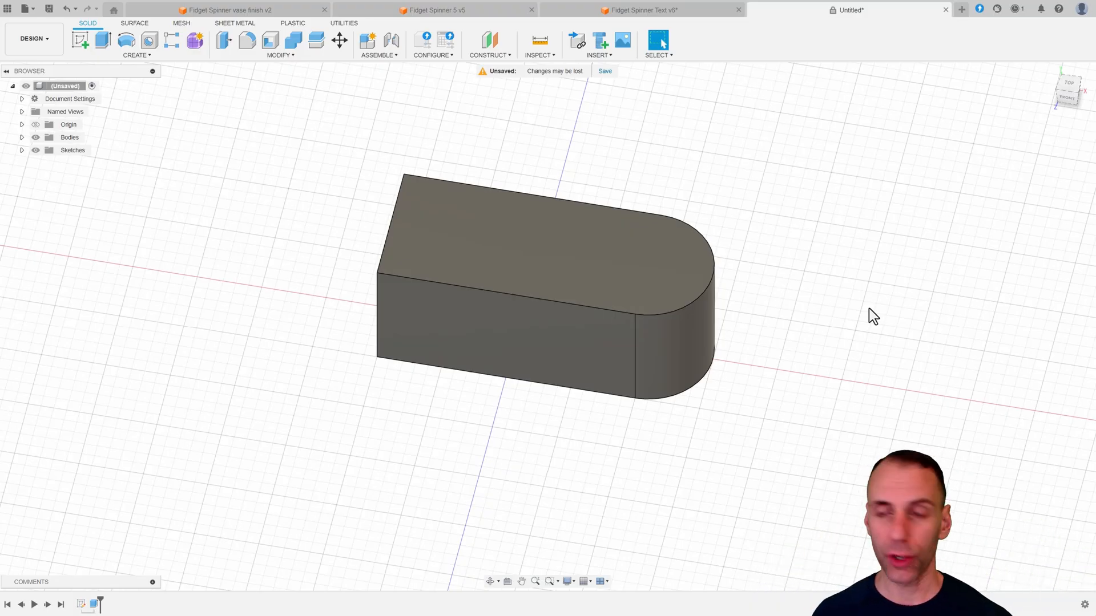
Undo the extrusion and the whole sketch back to an empty design, and redo everything to restore the body.
key(ctrl+z)
key(ctrl+z)
key(ctrl+z)
key(ctrl+z)
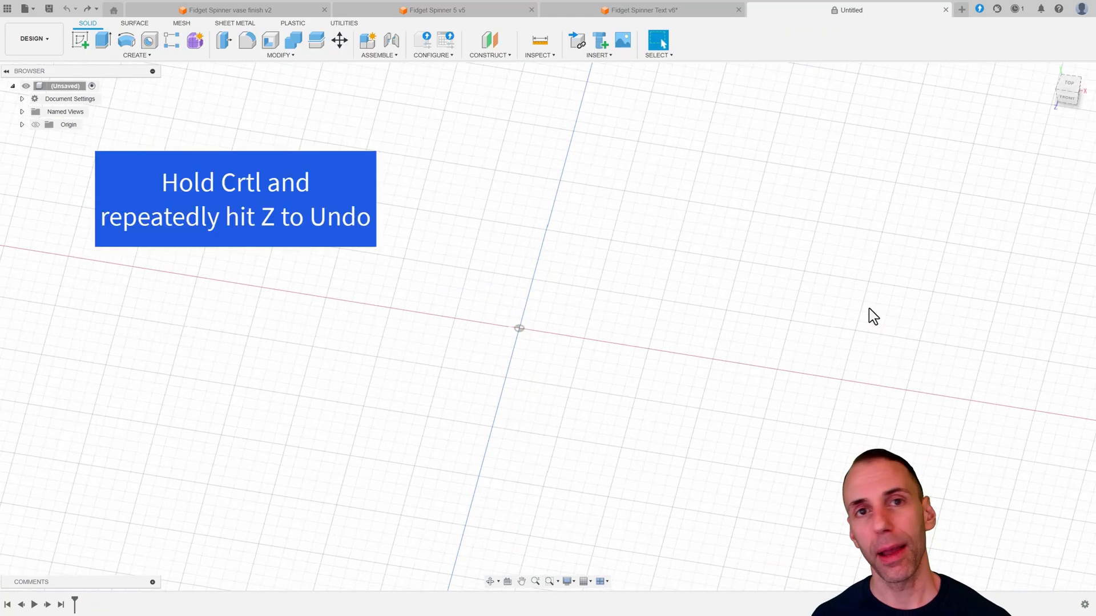
key(ctrl+y)
key(ctrl+y)
key(ctrl+y)
key(ctrl+y)
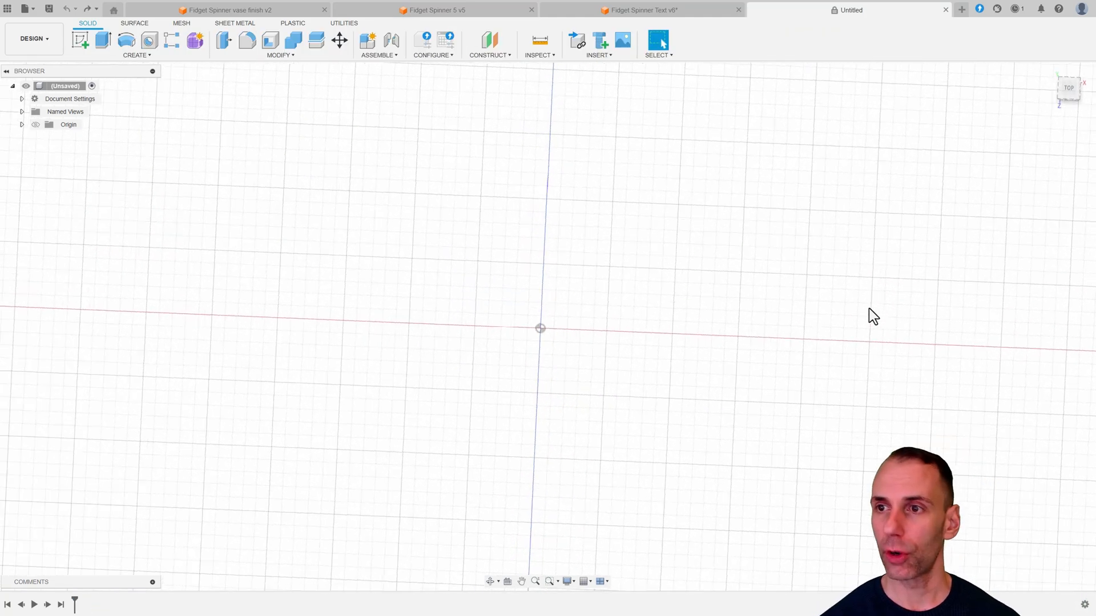
key(ctrl+y)
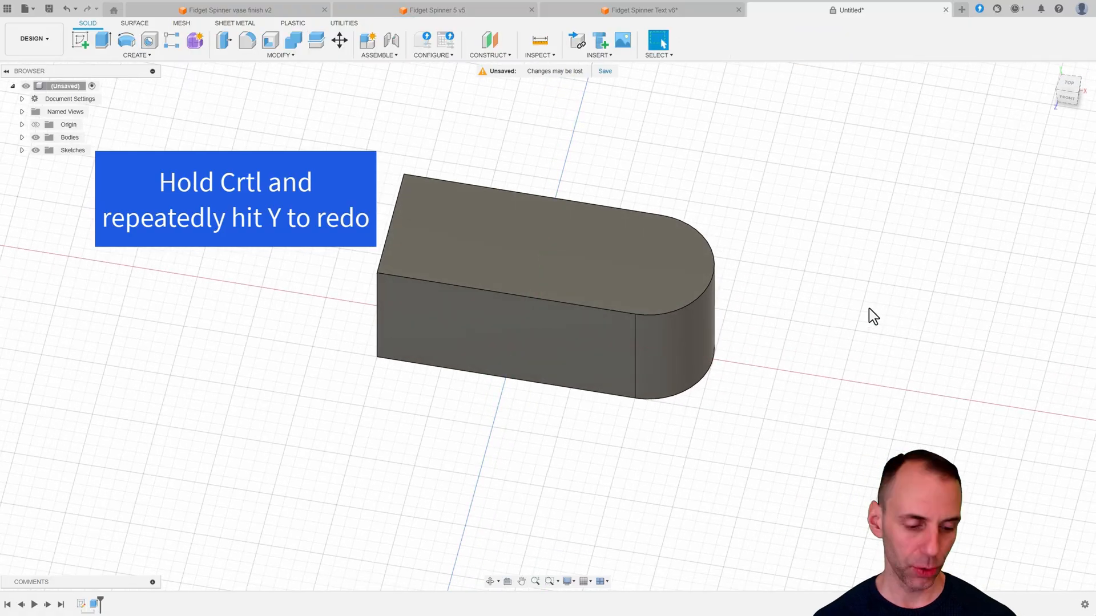
Practice undo and redo again on the extrusion and sketch, finishing with everything undone to an empty design.
key(ctrl+z)
key(ctrl+z)
key(ctrl+z)
key(ctrl+z)
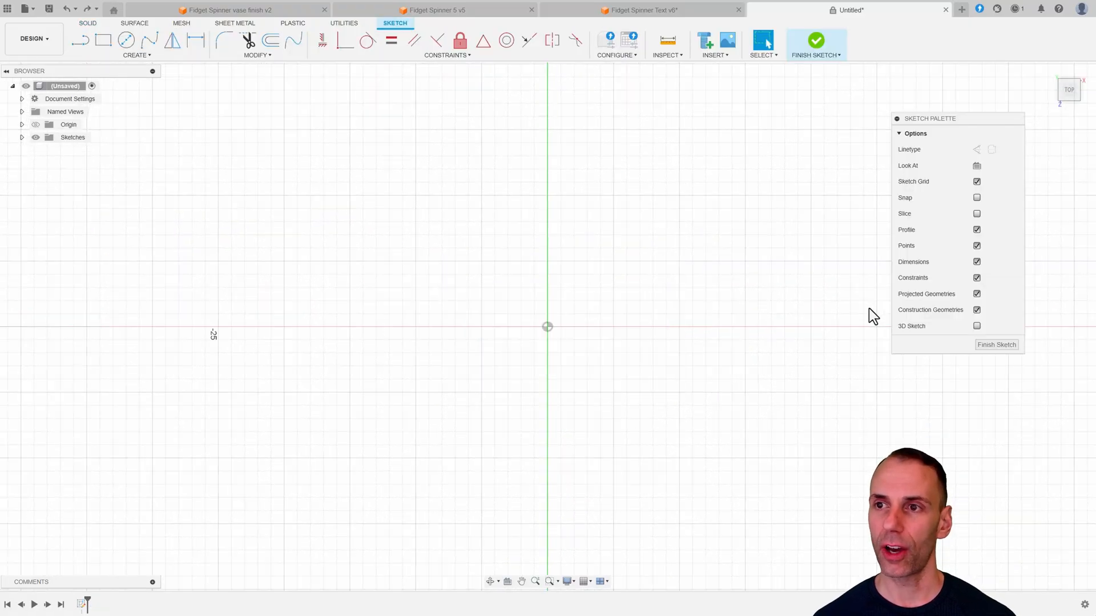
key(ctrl+z)
key(ctrl+y)
key(ctrl+y)
key(ctrl+y)
key(ctrl+y)
key(ctrl+z)
key(ctrl+z)
key(ctrl+z)
key(ctrl+z)
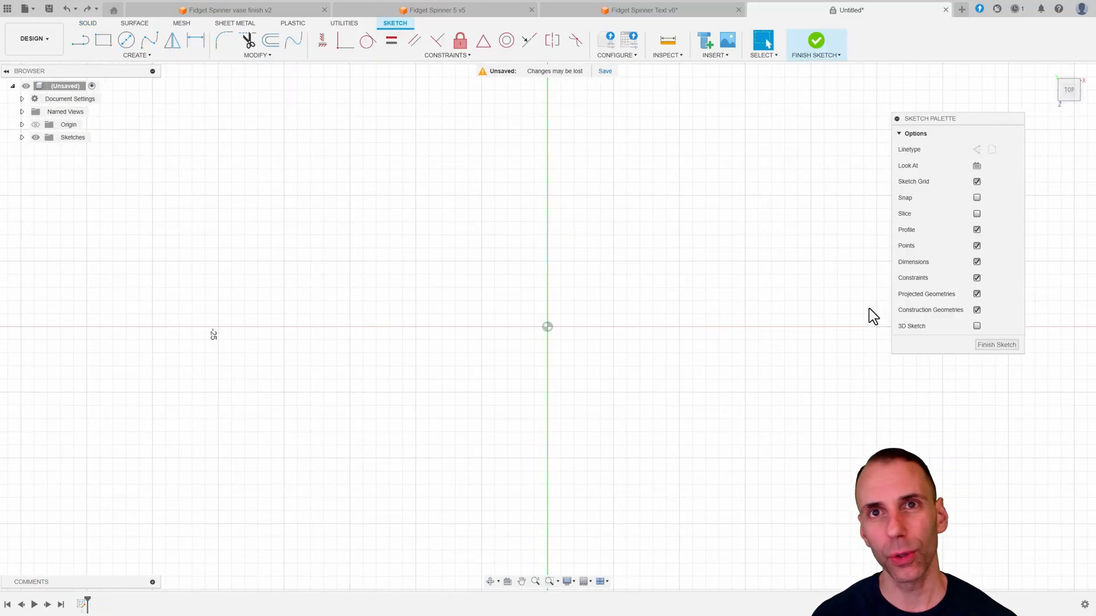
key(ctrl+z)
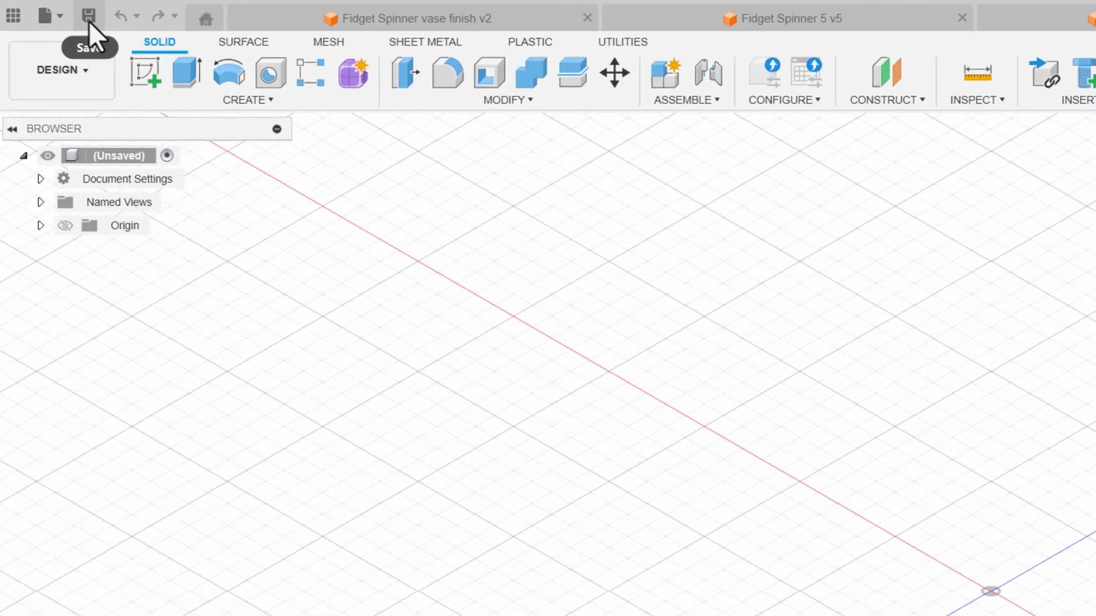
Save the empty design as "YouTube Fidget Spinner" in Default Project.
click(84, 19)
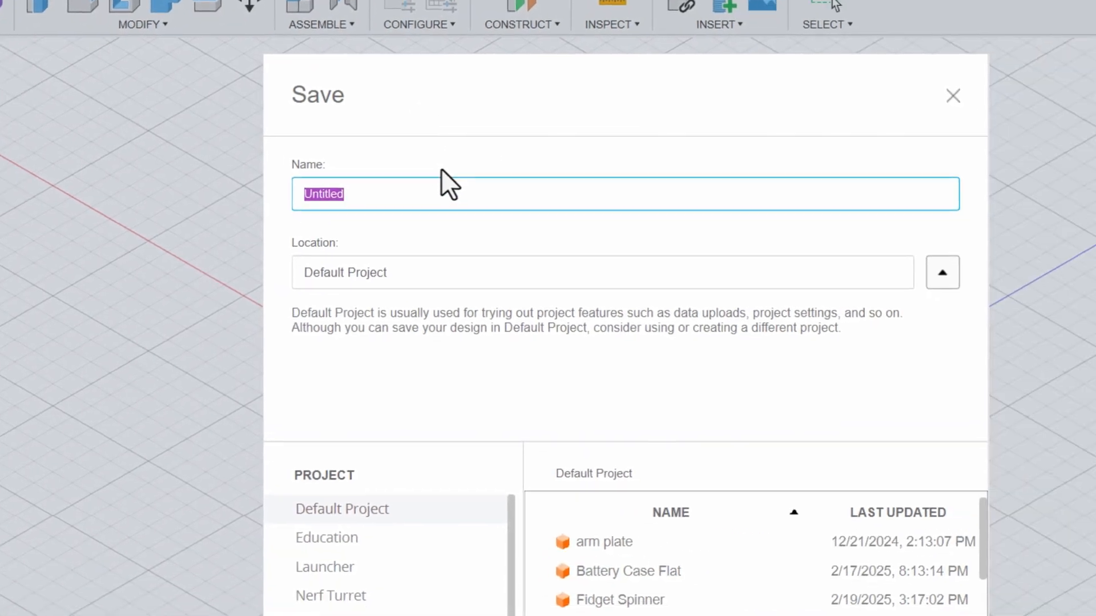
text(YouTube Fidget Spinner)
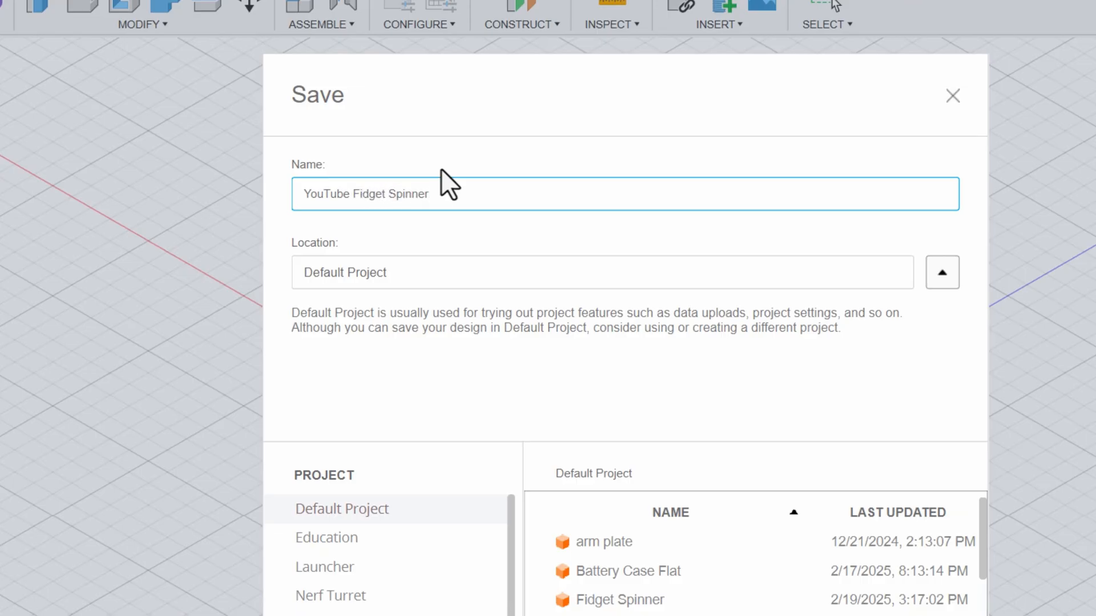
key(Return)
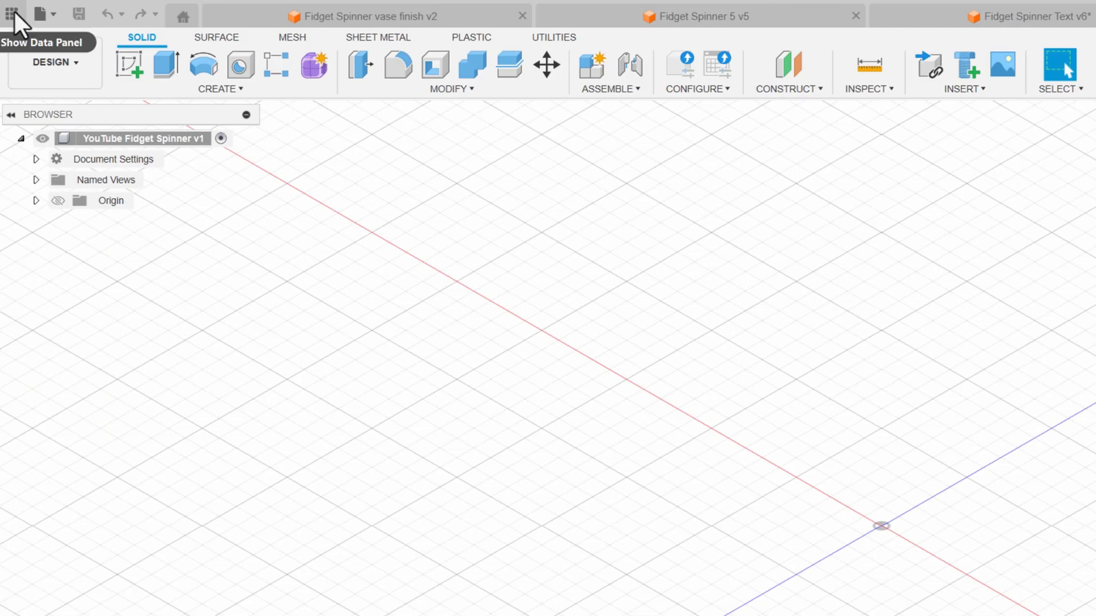
Make the YouTube RoboBase document read-only in the list of editable documents, and close the list.
click(14, 12)
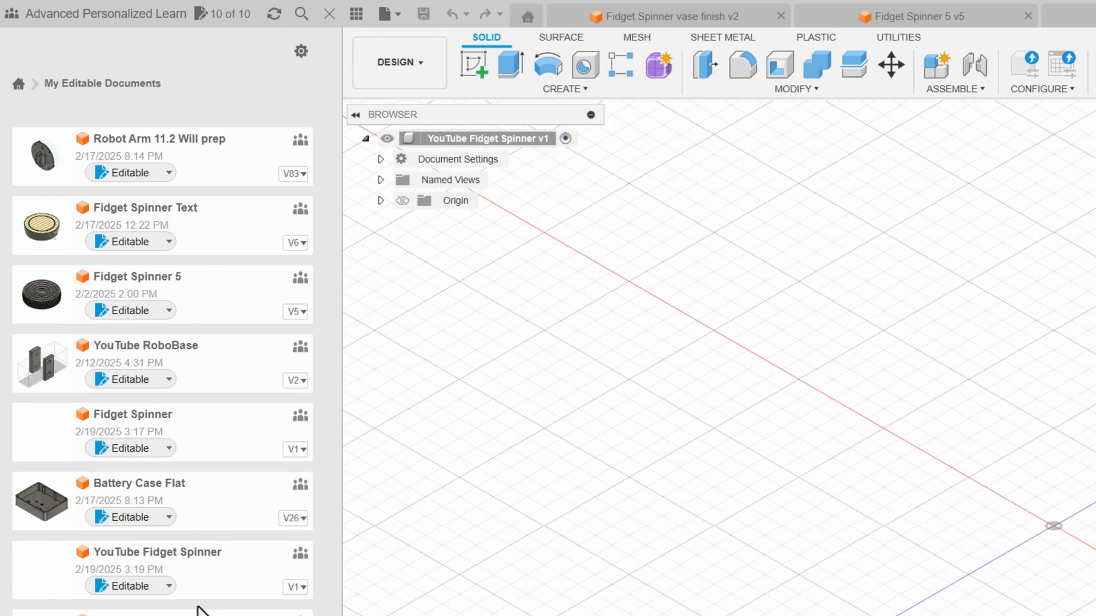
click(129, 380)
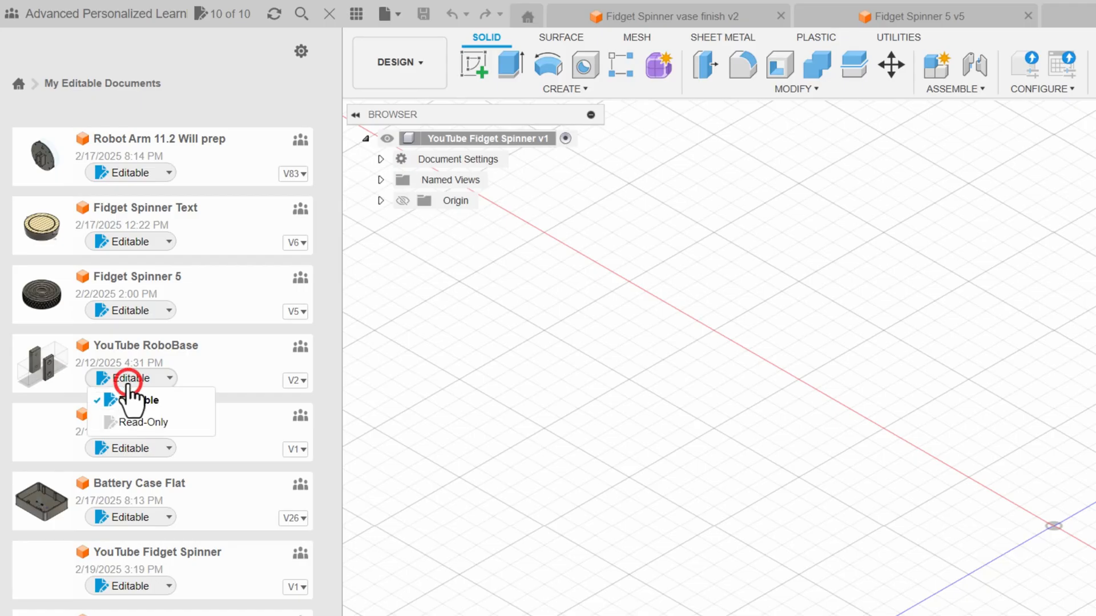
click(142, 423)
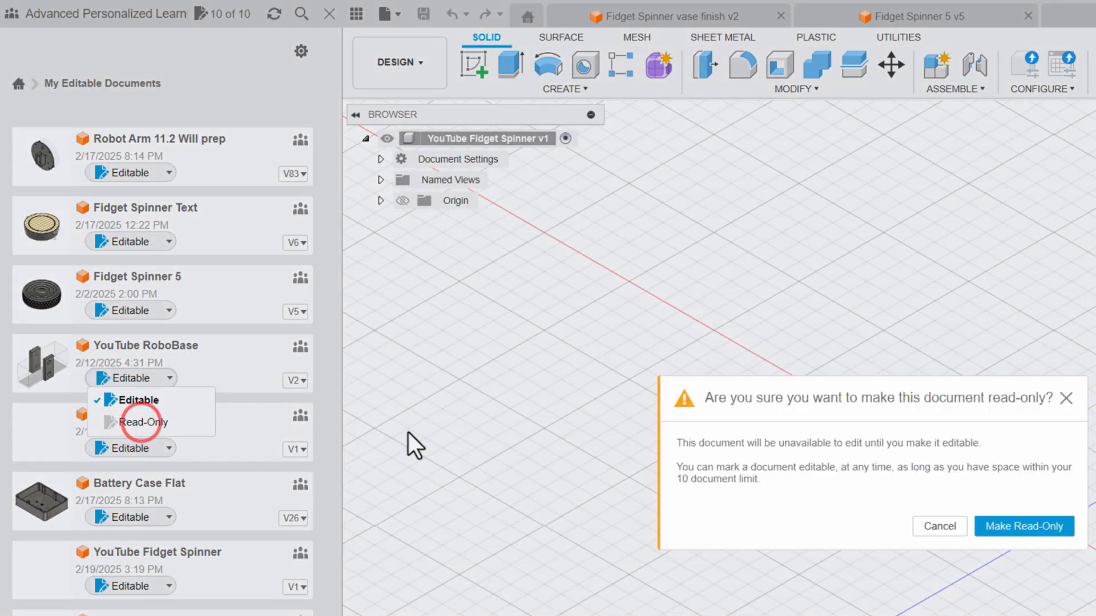
click(1027, 526)
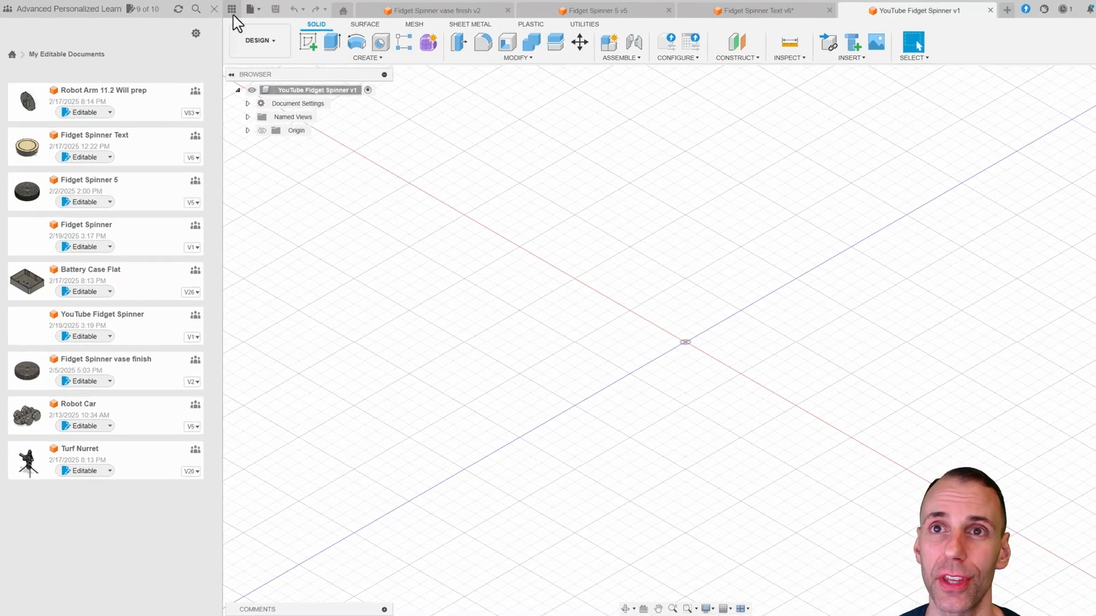
click(214, 8)
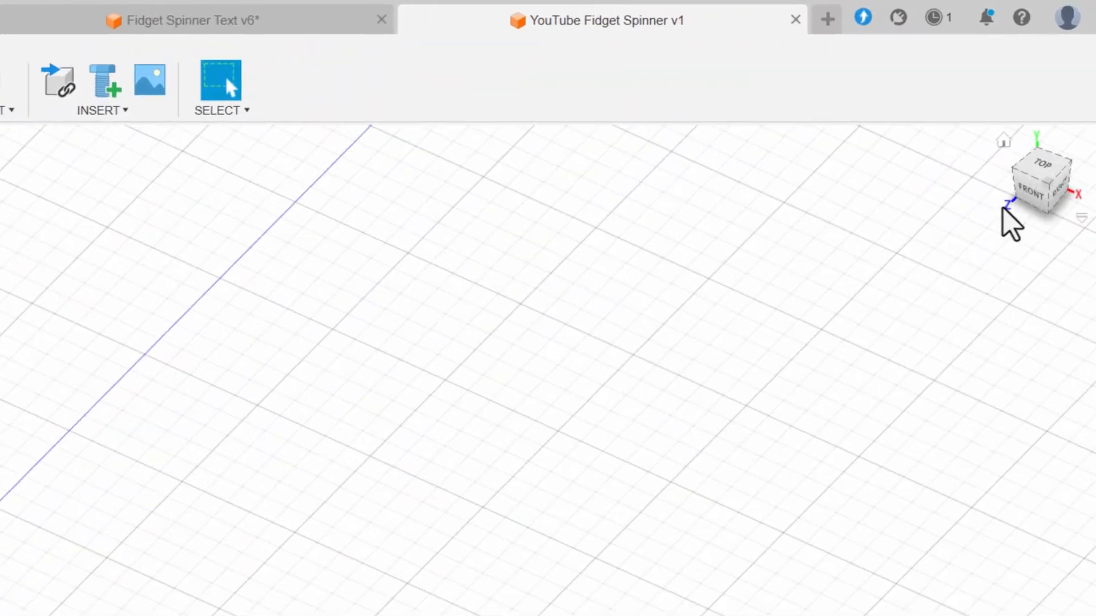
Create a new sketch on the horizontal origin plane, seen from the top.
click(1039, 170)
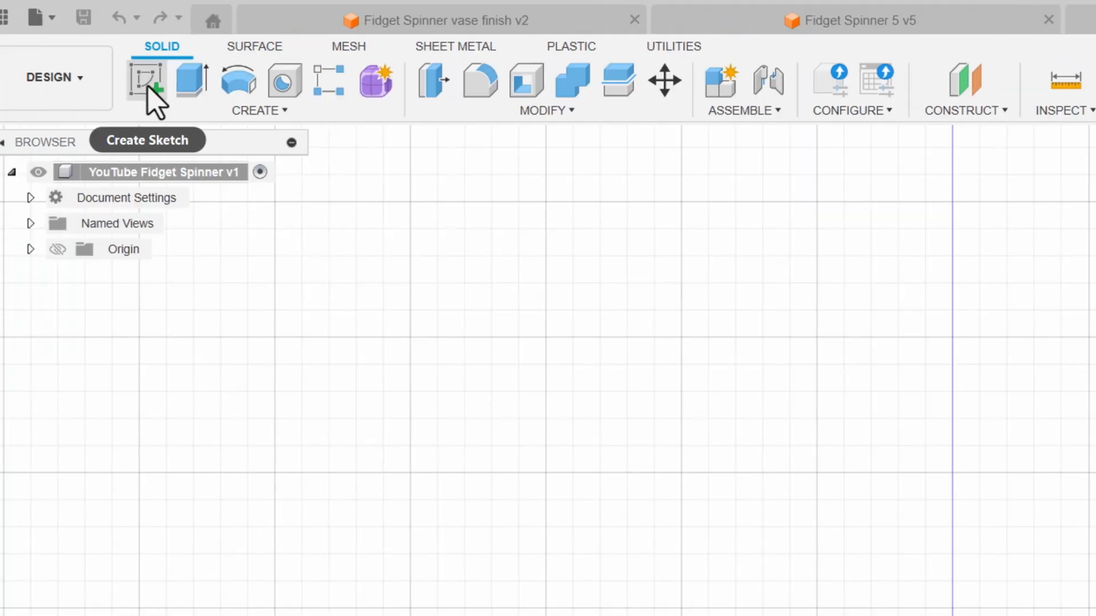
click(147, 87)
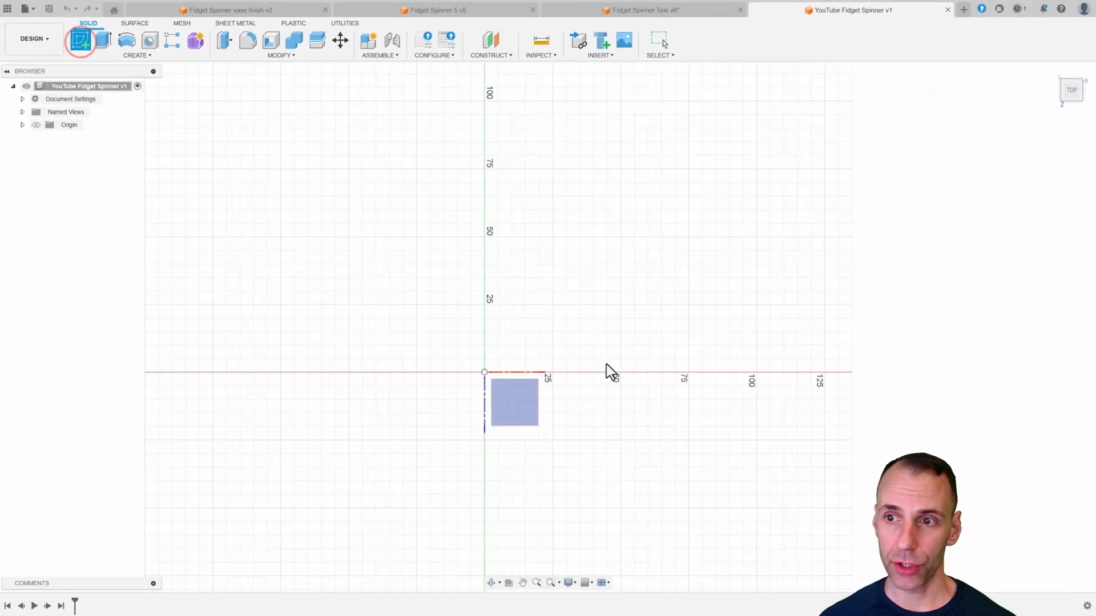
click(523, 401)
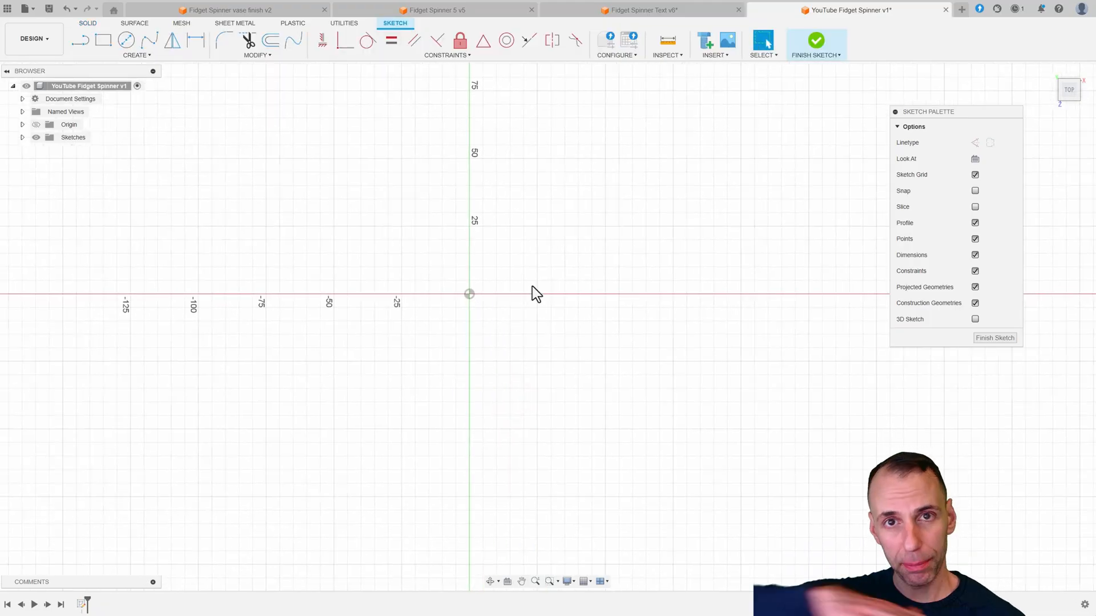
Draw a Center Diameter Circle at the sketch origin with a diameter of 30 mm.
key(c)
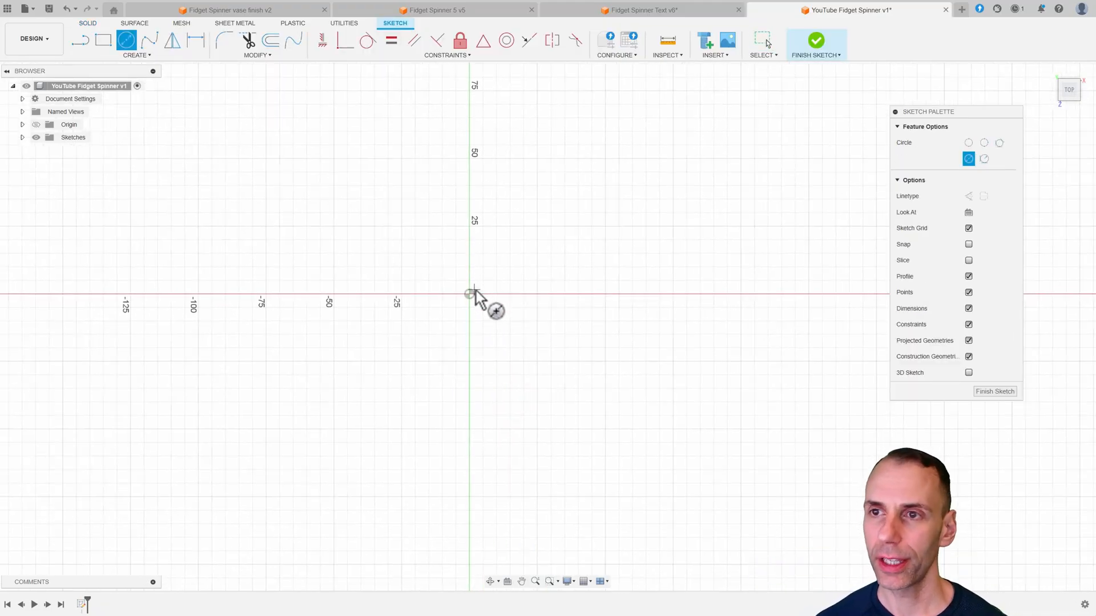
click(516, 308)
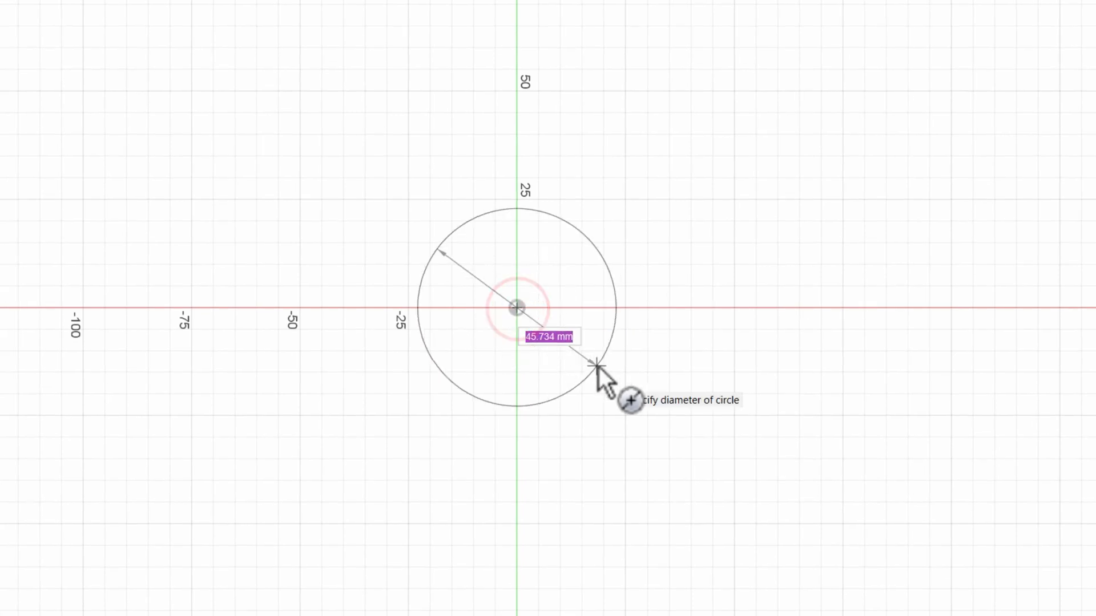
text(30)
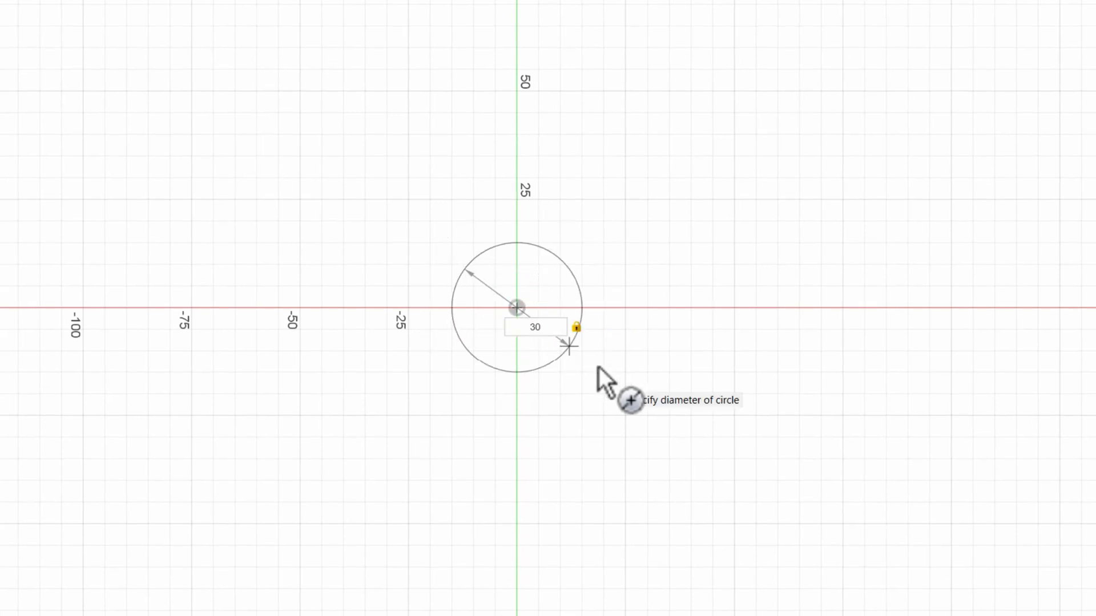
key(Return)
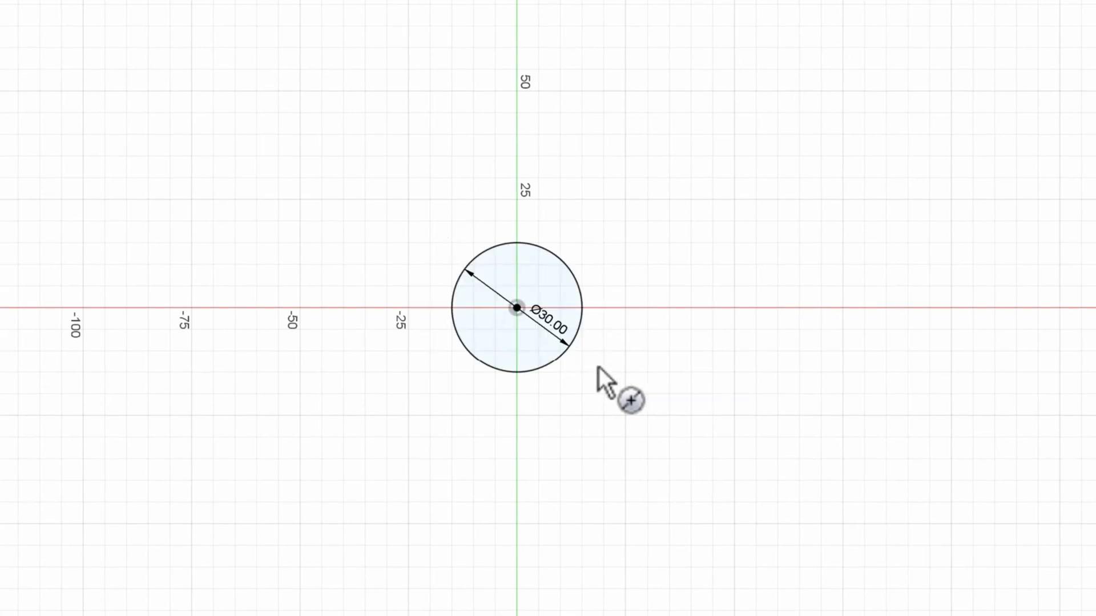
Draw a 39 mm diameter circle centred on the sketch origin, concentric with the 30 mm circle.
click(517, 308)
text(39)
key(Return)
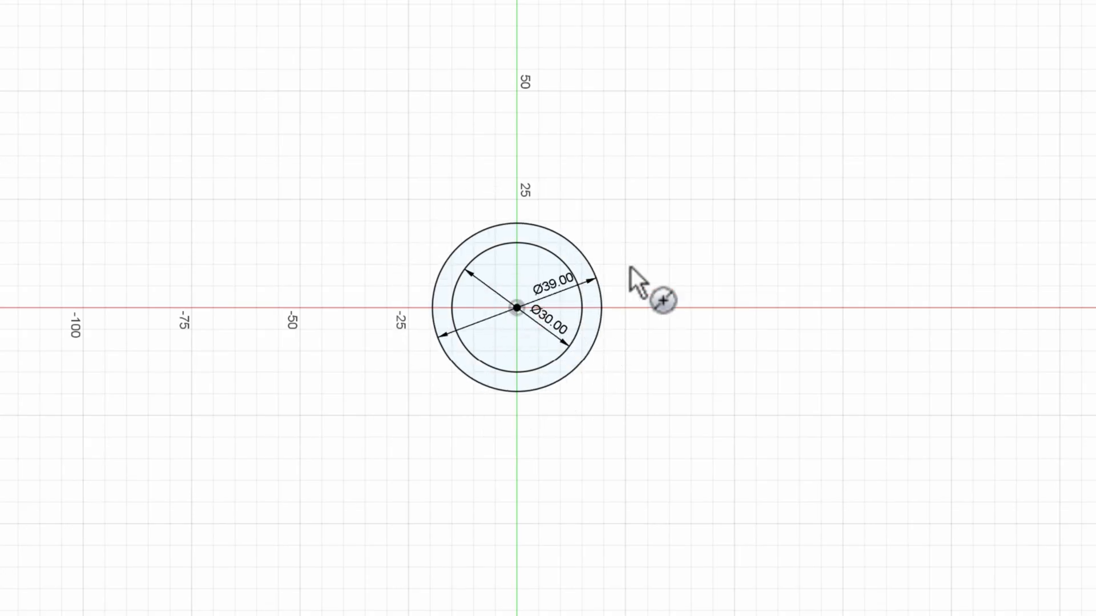
key(Escape)
Move the 30 mm and 39 mm diameter labels to the upper part of the circles, near their edges.
scroll(663, 323, up, 6)
mouse_move(659, 327)
middle_down()
mouse_move(809, 379)
mouse_move(882, 350)
middle_up()
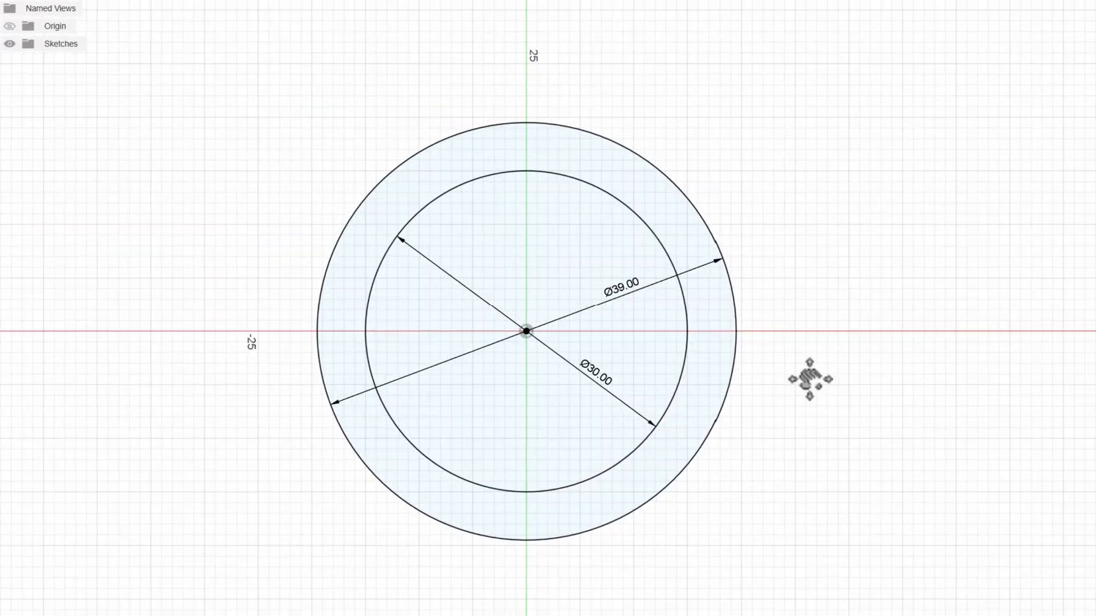
scroll(809, 379, up, 3)
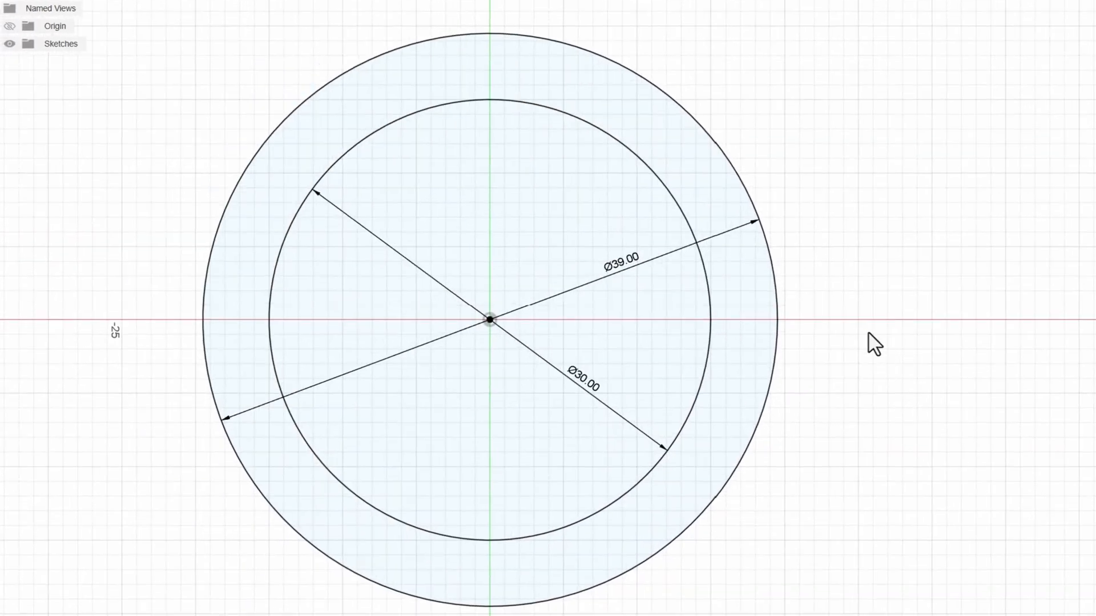
click(589, 381)
drag(589, 382, 550, 166)
drag(635, 255, 599, 102)
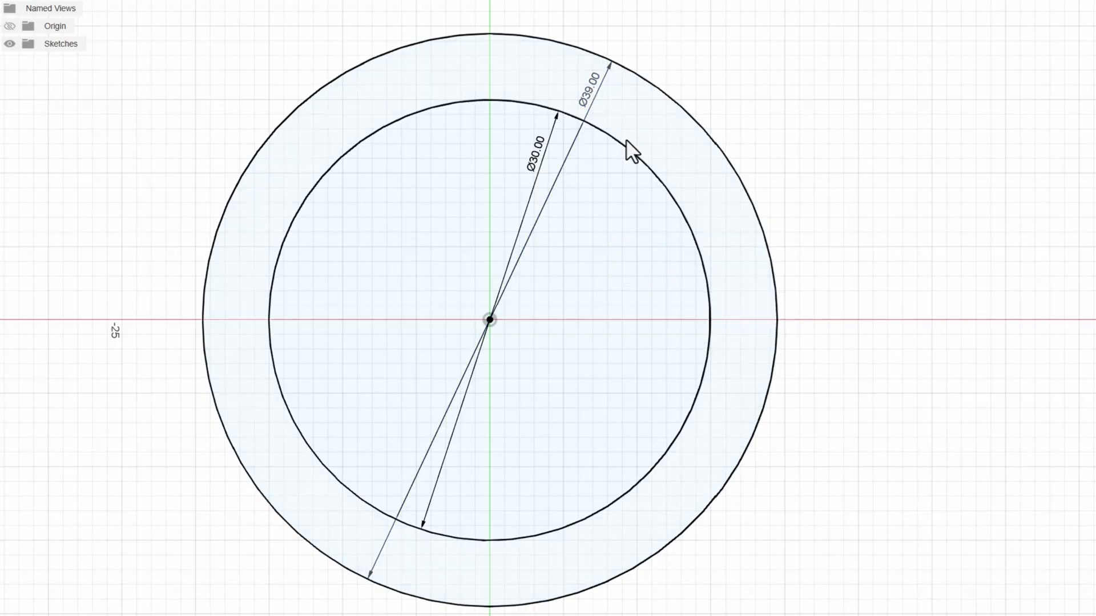
middle_drag(777, 183, 777, 190)
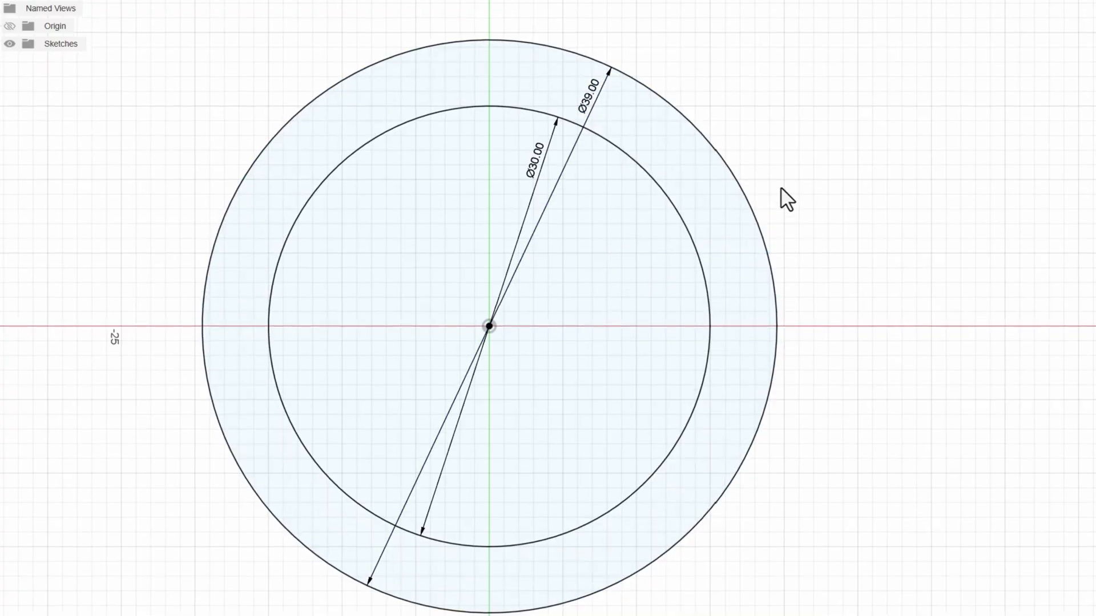
Draw a concentric circle with a diameter of 40 mm at the sketch origin.
scroll(827, 245, down, 3)
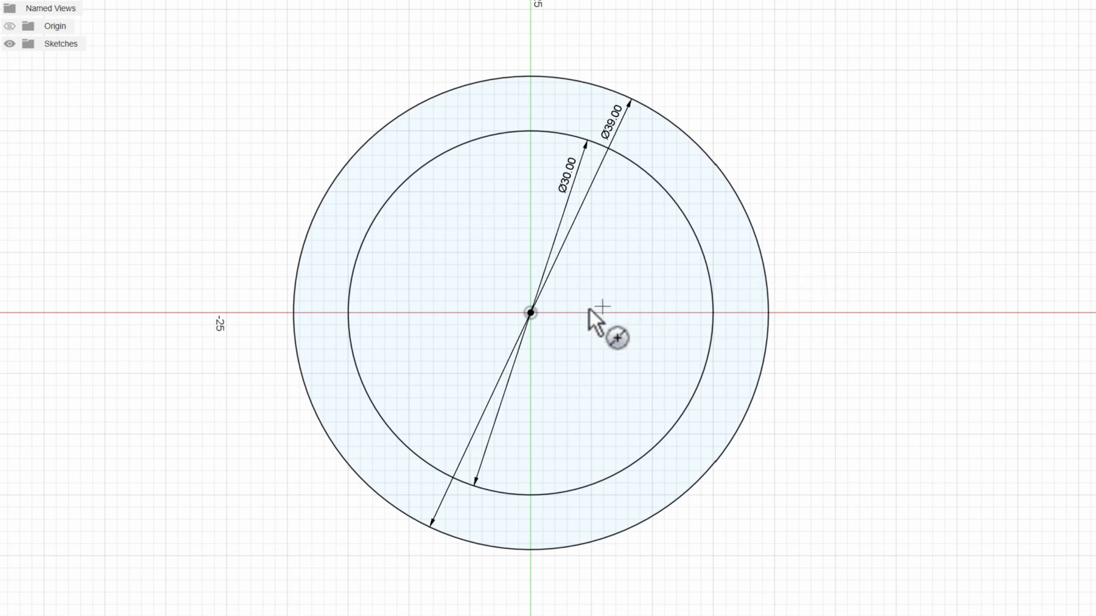
click(530, 312)
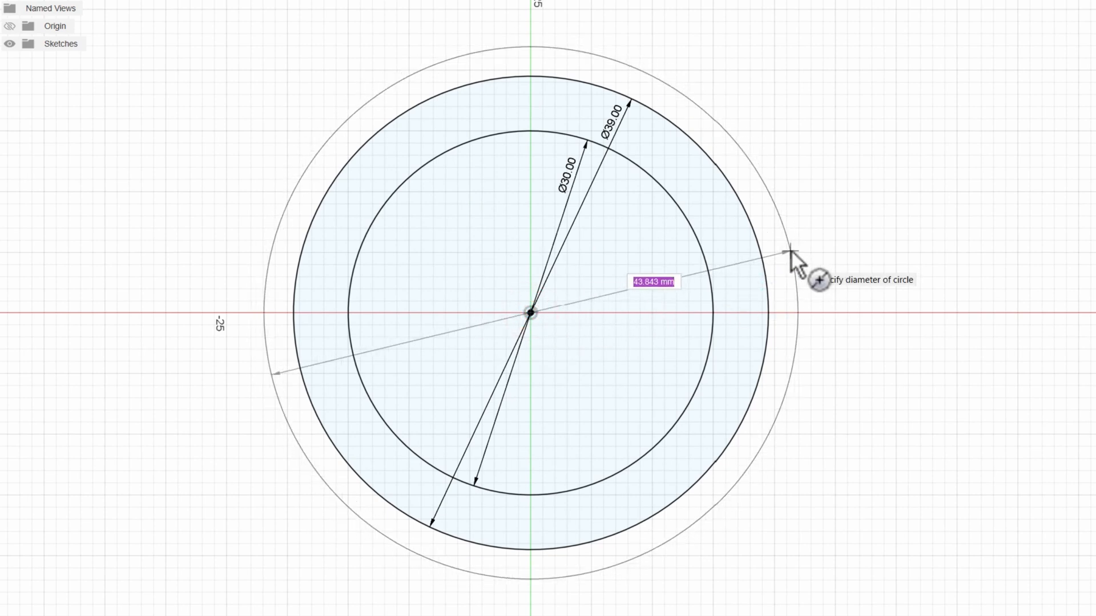
text(40)
key(Tab)
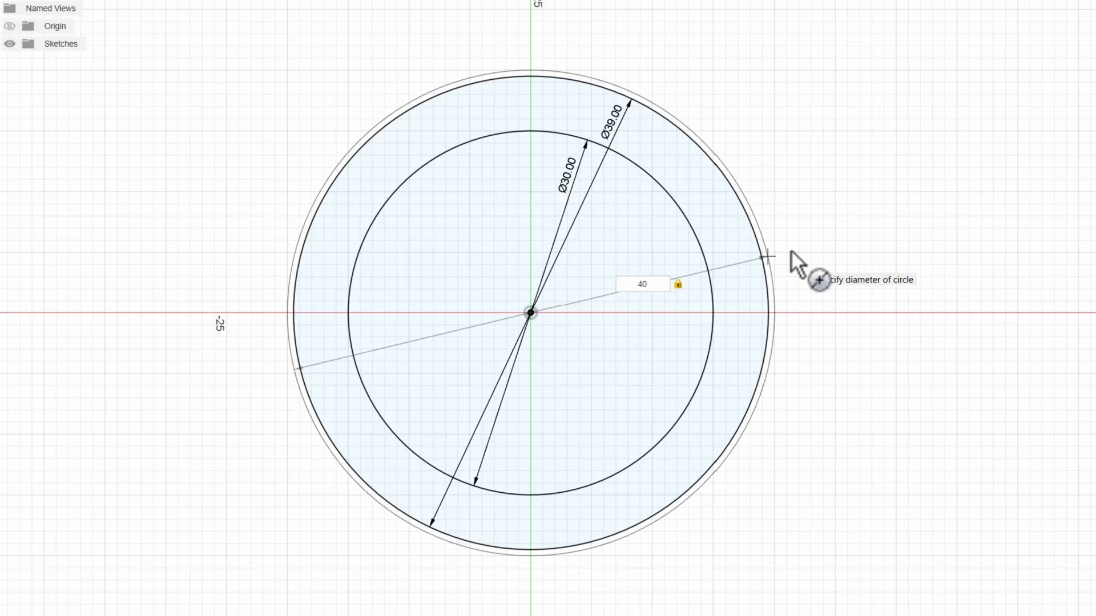
key(Return)
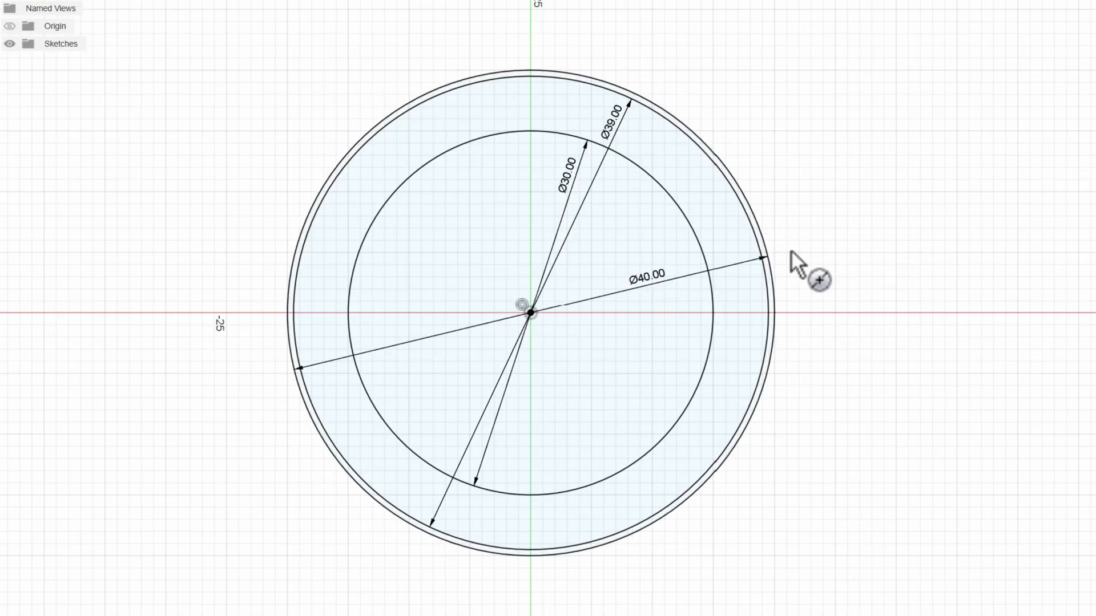
Draw a concentric 49 mm diameter circle at the origin and move the 40 mm and 49 mm labels up and outward.
click(531, 312)
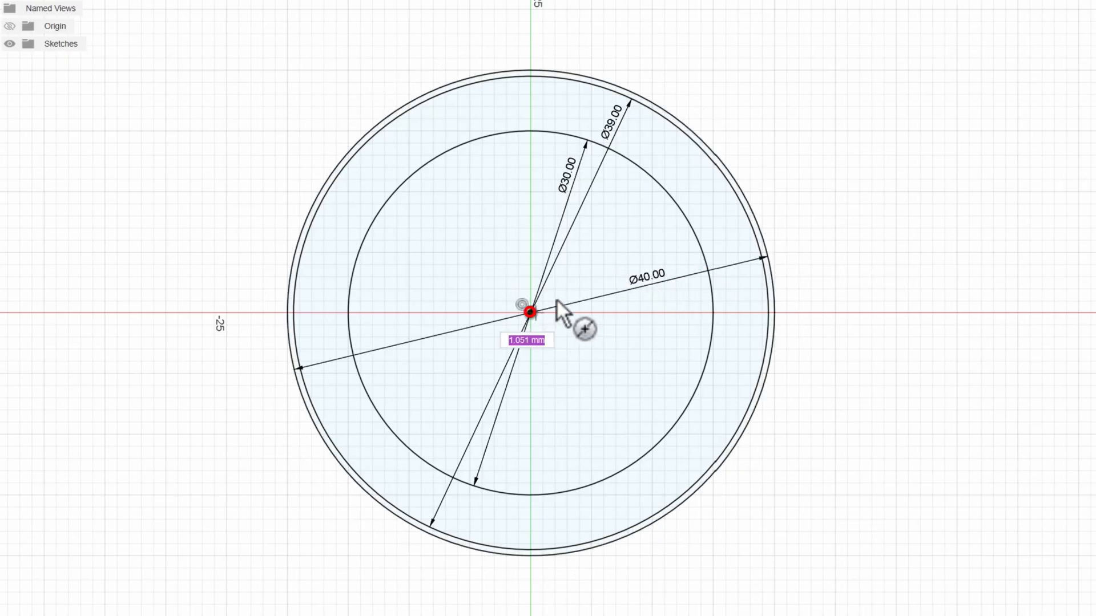
text(49)
key(Tab)
key(Return)
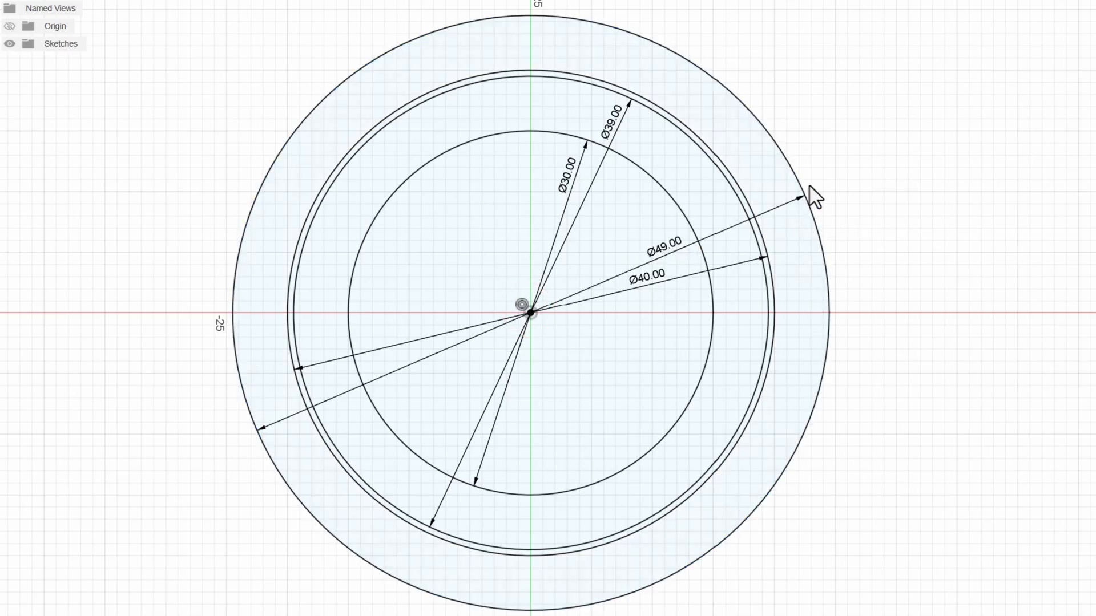
mouse_move(702, 274)
mouse_down()
mouse_move(688, 224)
mouse_move(718, 215)
mouse_move(745, 165)
mouse_up()
scroll(885, 214, down, 2)
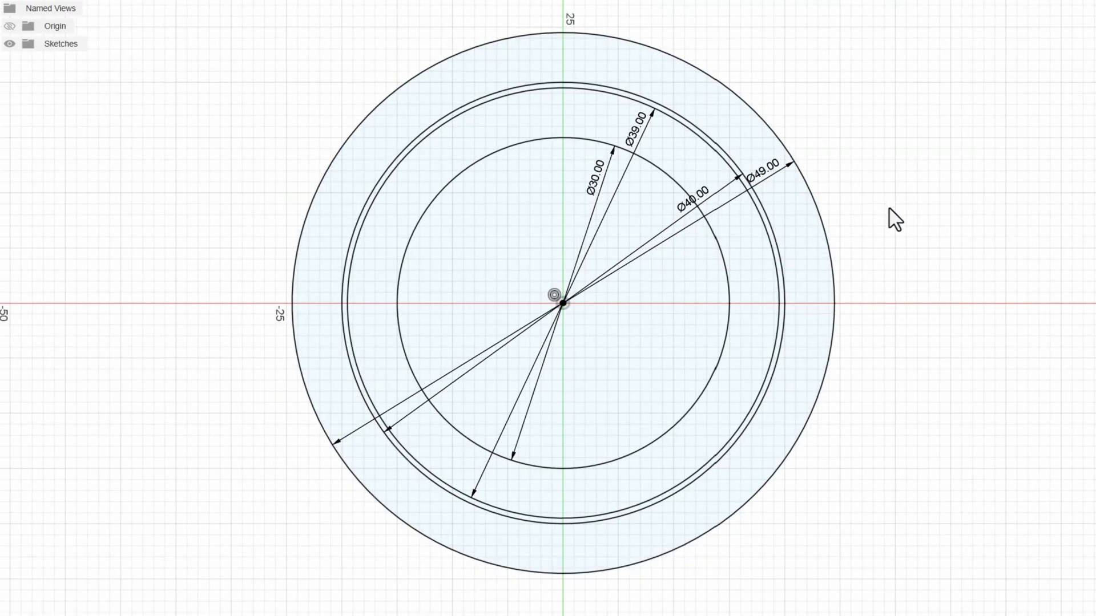
Draw two more circles centred on the sketch origin with diameters of 50 mm and 59 mm.
key(c)
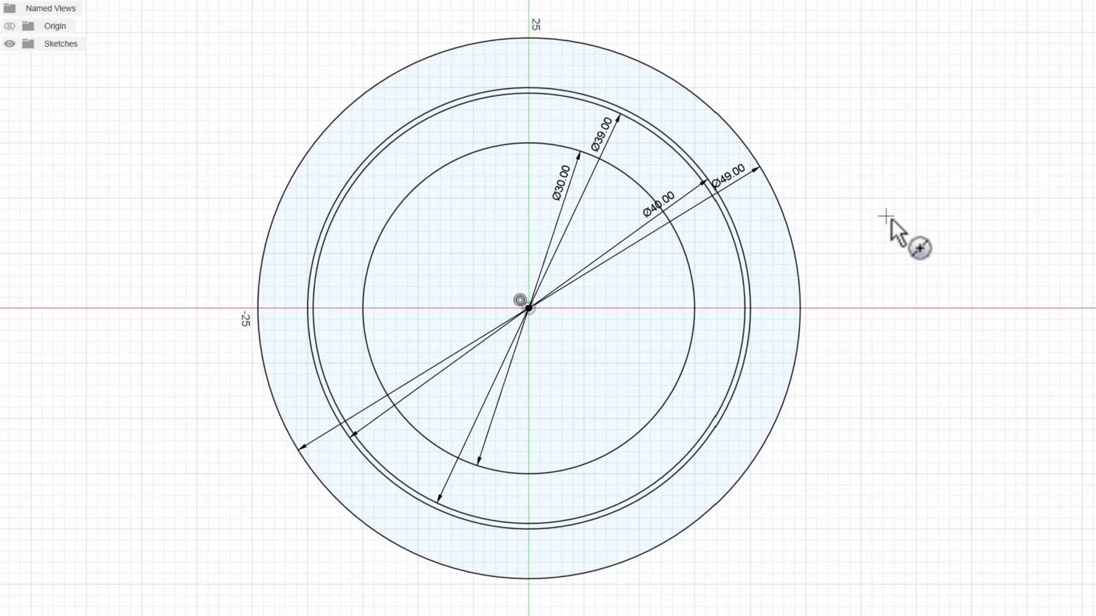
click(529, 309)
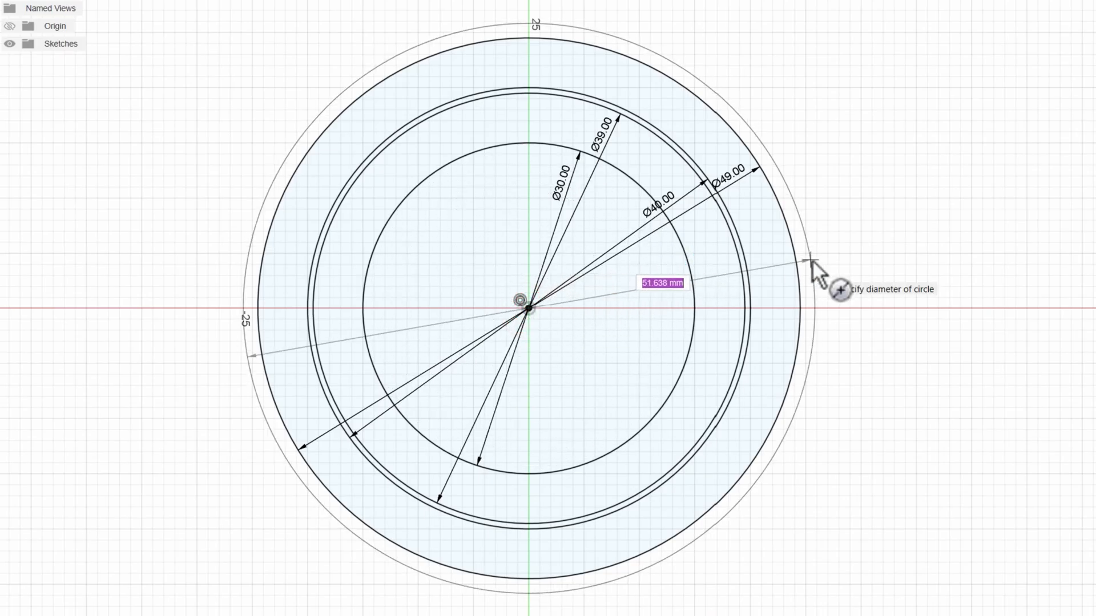
text(50)
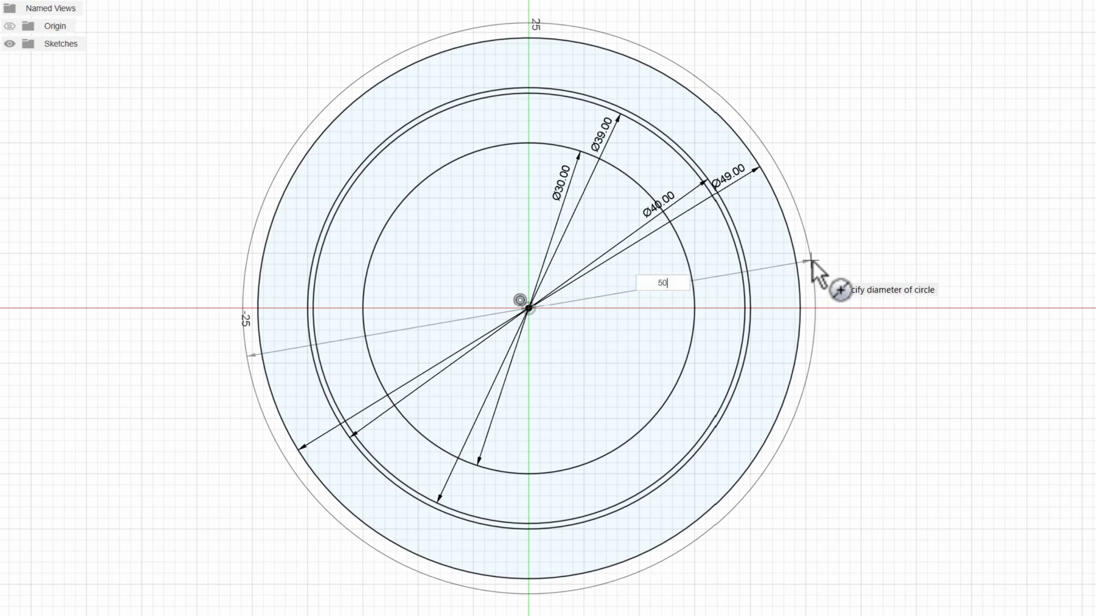
key(Return)
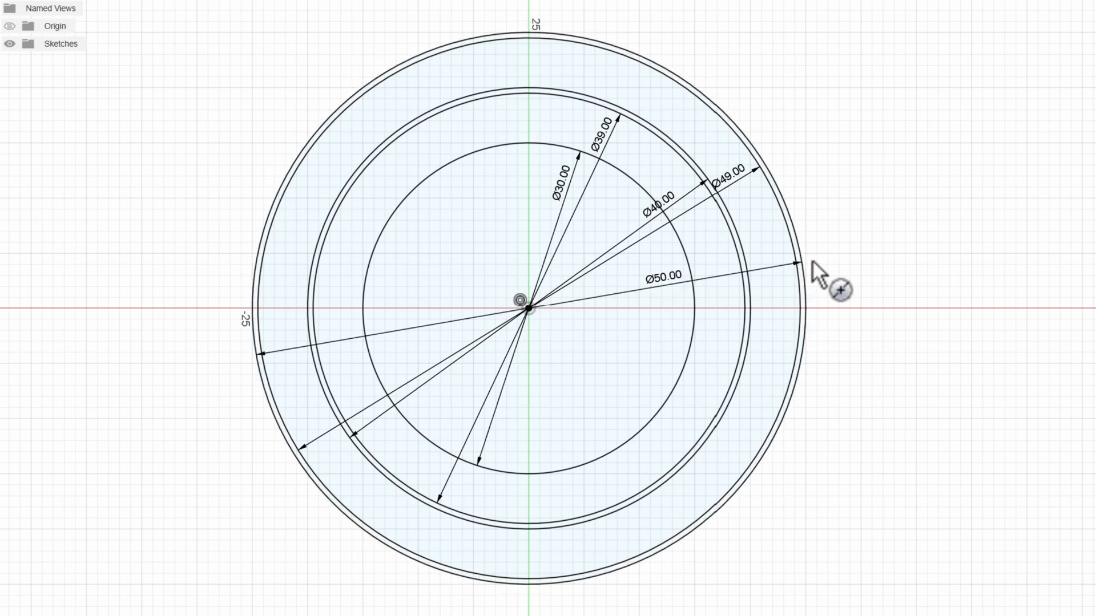
click(528, 308)
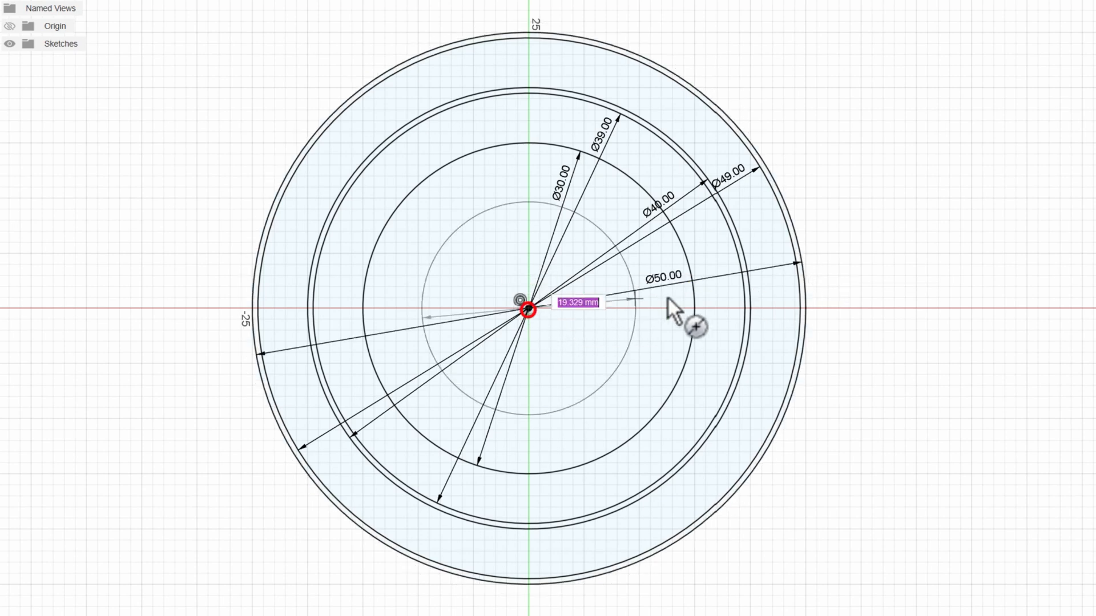
text(59)
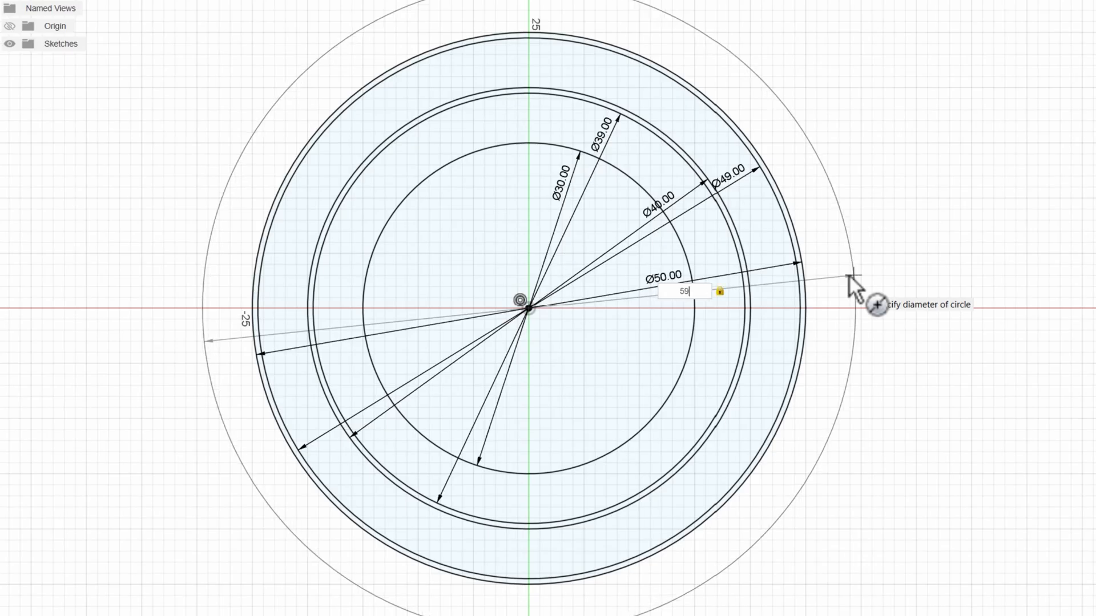
key(Return)
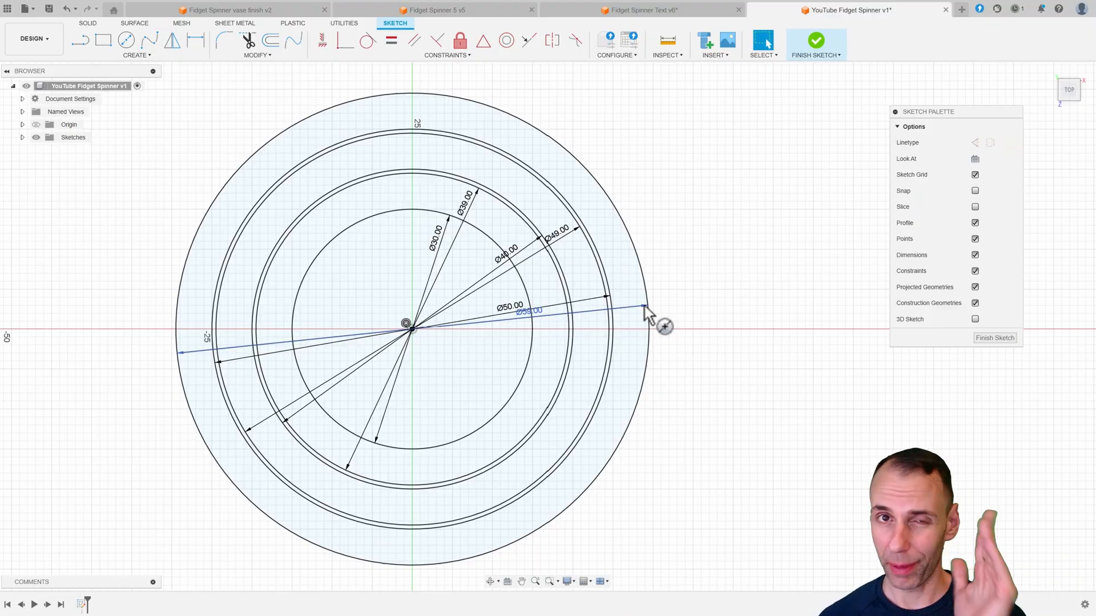
Turn on the Construction linetype for new sketch geometry.
scroll(608, 303, up, 2)
mouse_move(610, 304)
middle_down()
mouse_move(706, 308)
mouse_move(604, 313)
middle_up()
scroll(690, 303, down, 2)
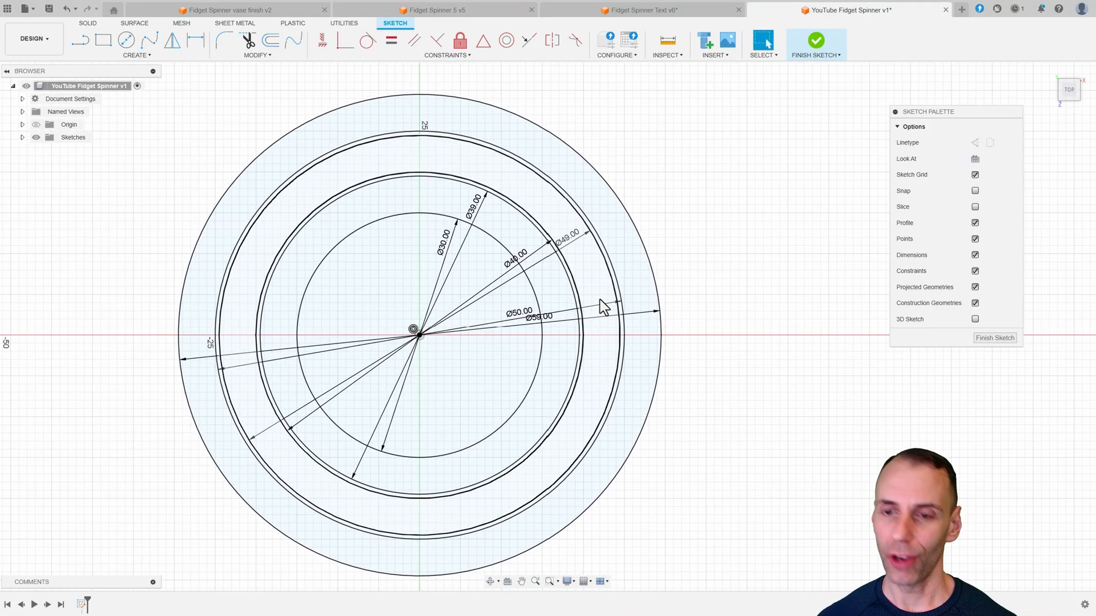
middle_drag(713, 287, 742, 330)
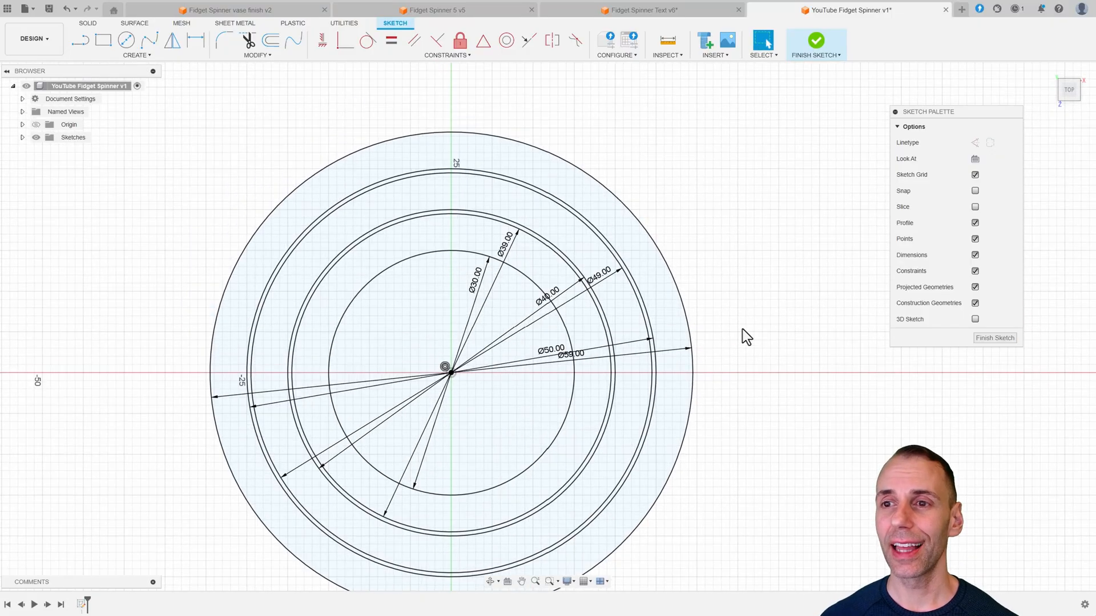
scroll(742, 330, down, 2)
key(x)
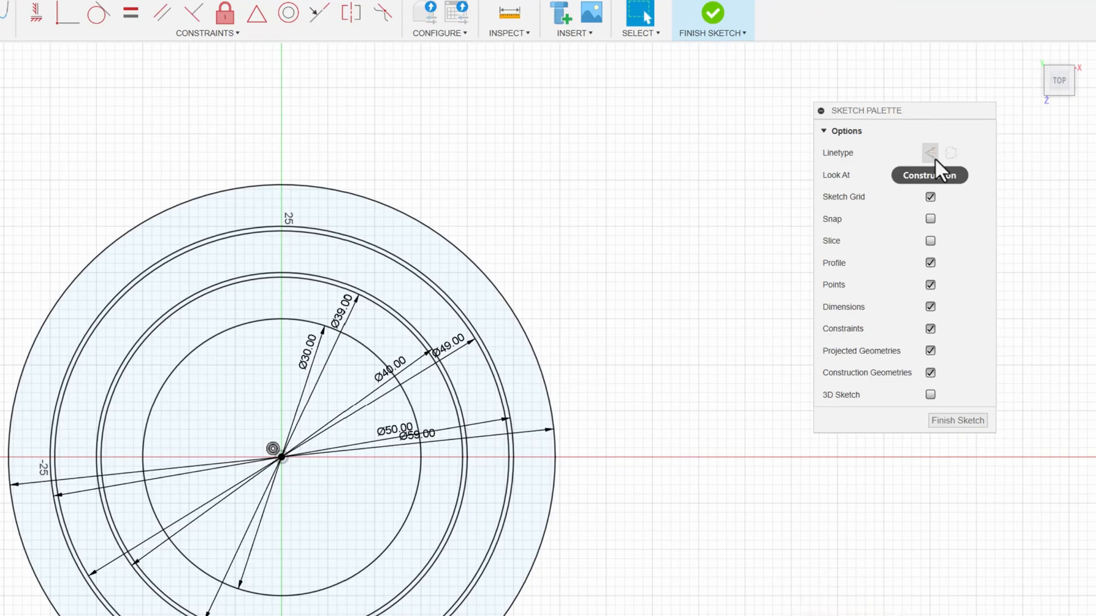
click(931, 153)
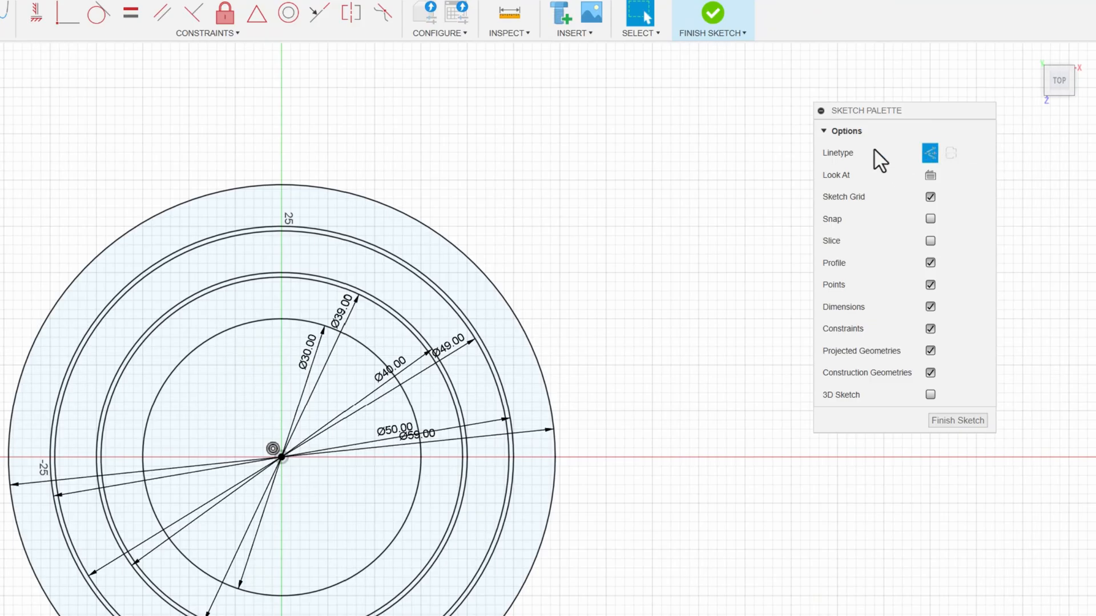
Draw a vertical construction line 8 mm long upward from the sketch origin.
scroll(301, 339, up, 2)
middle_drag(286, 338, 227, 276)
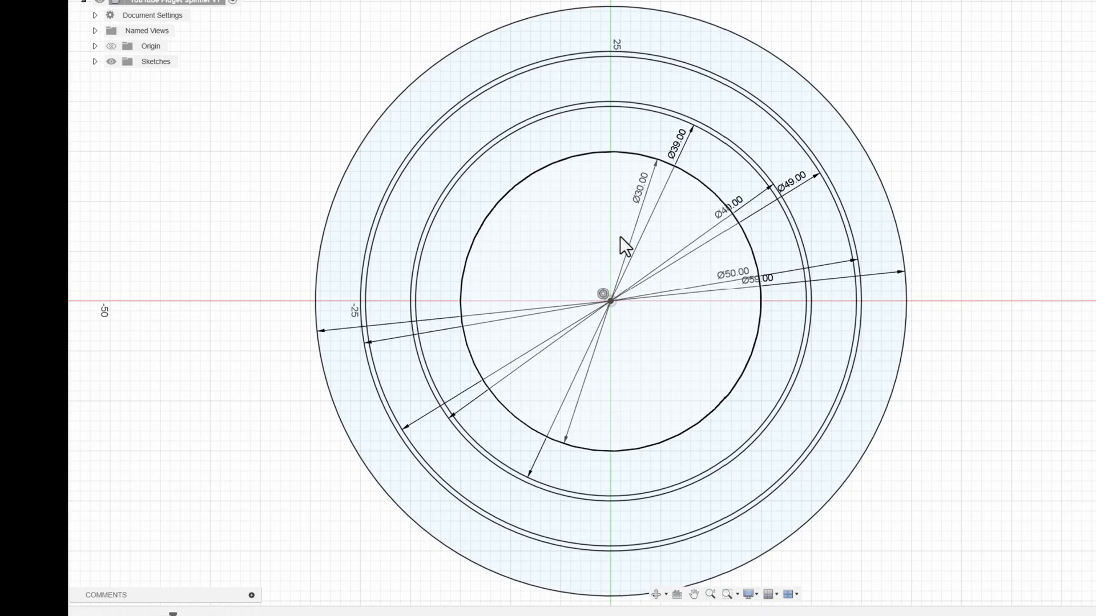
key(l)
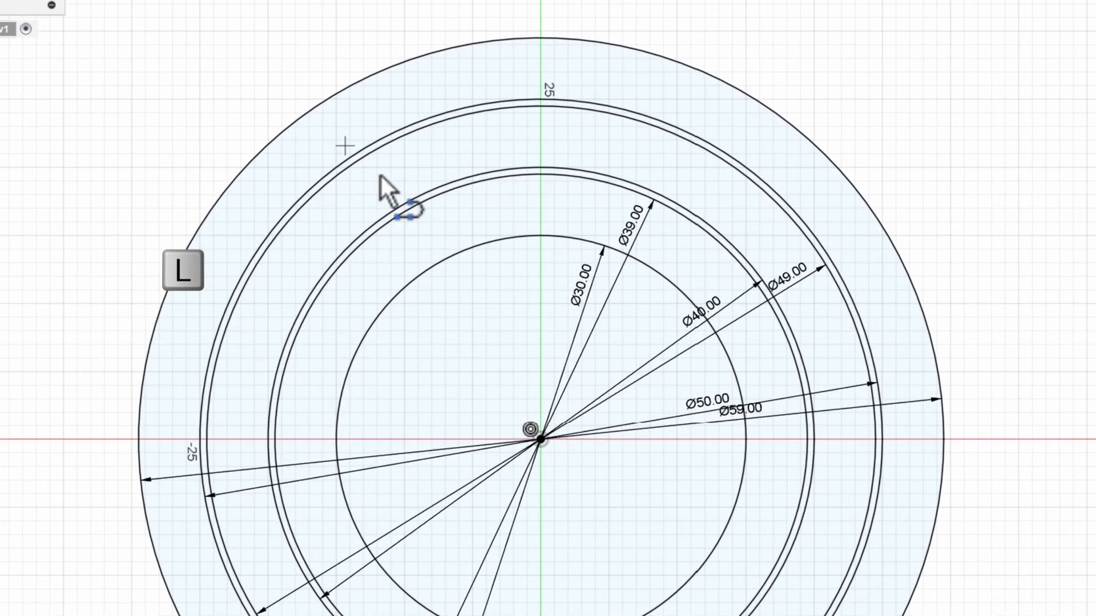
click(540, 445)
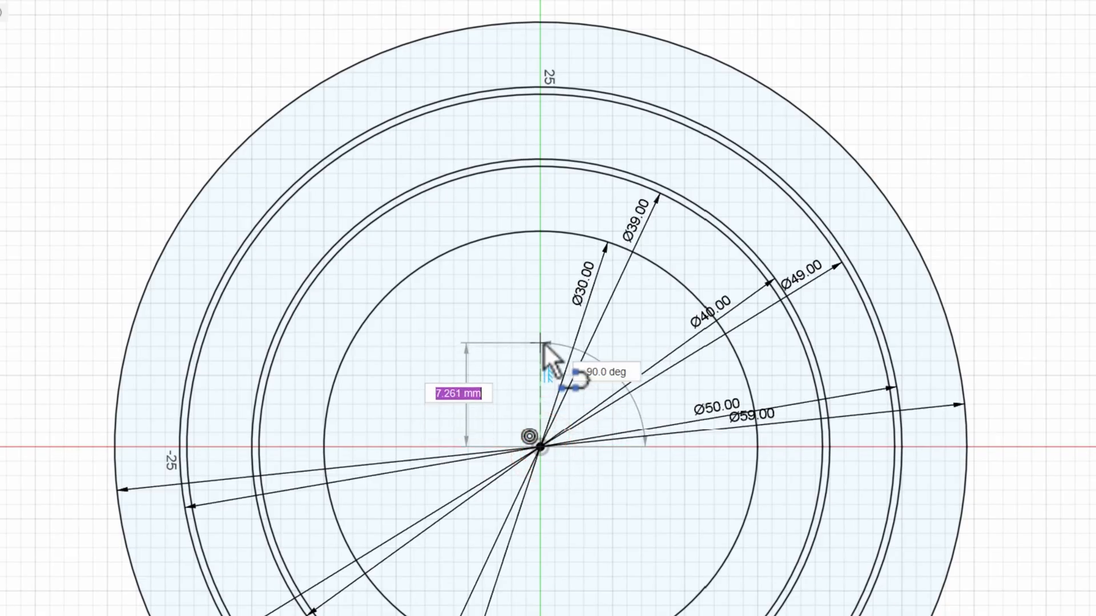
scroll(542, 346, up, 2)
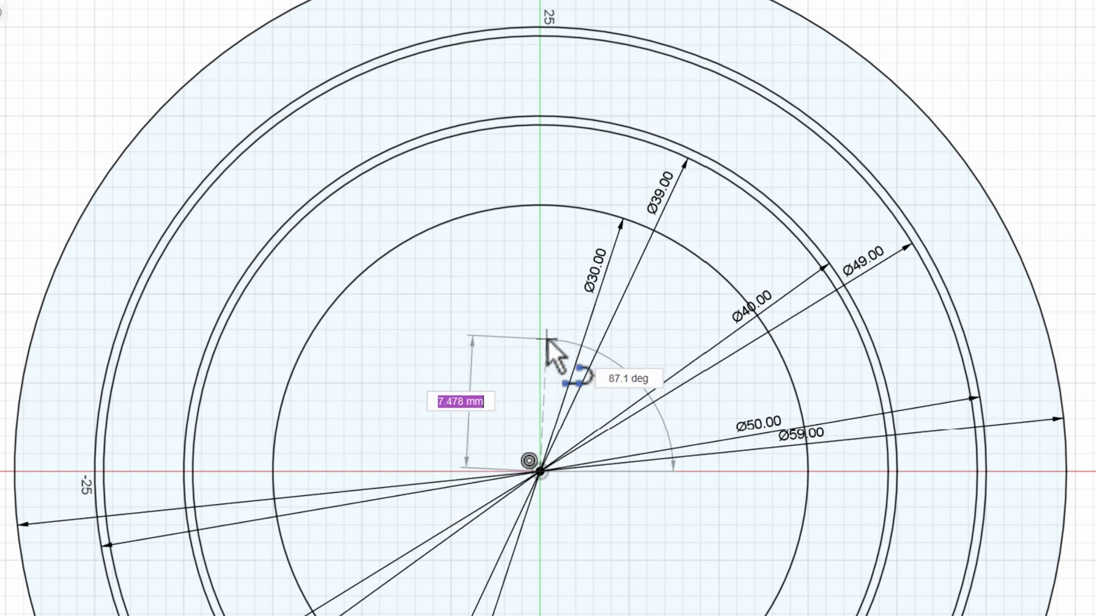
scroll(545, 343, down, 3)
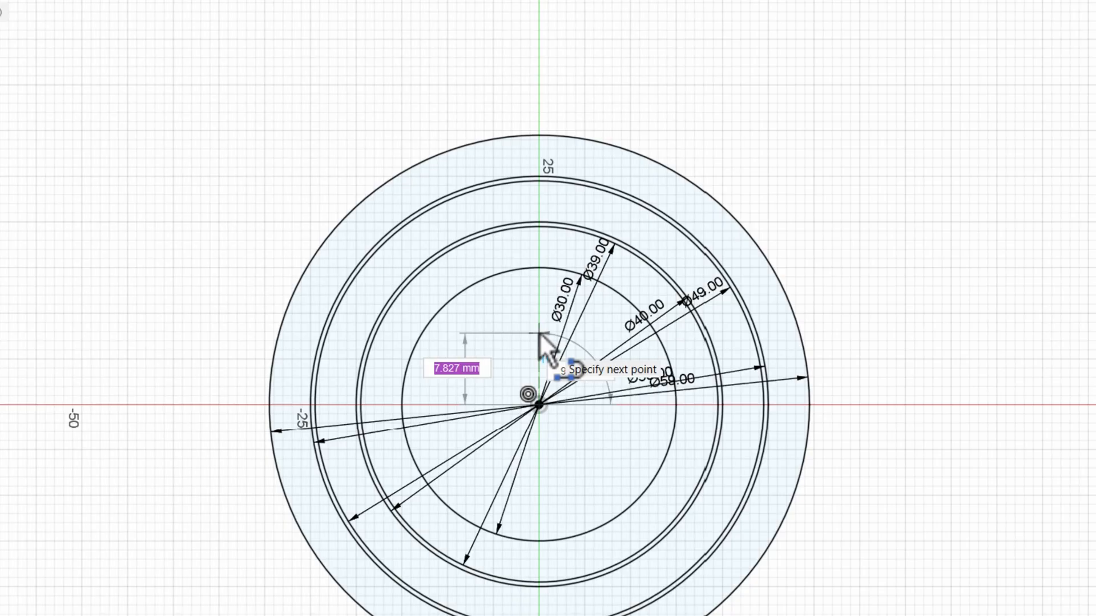
scroll(540, 334, up, 3)
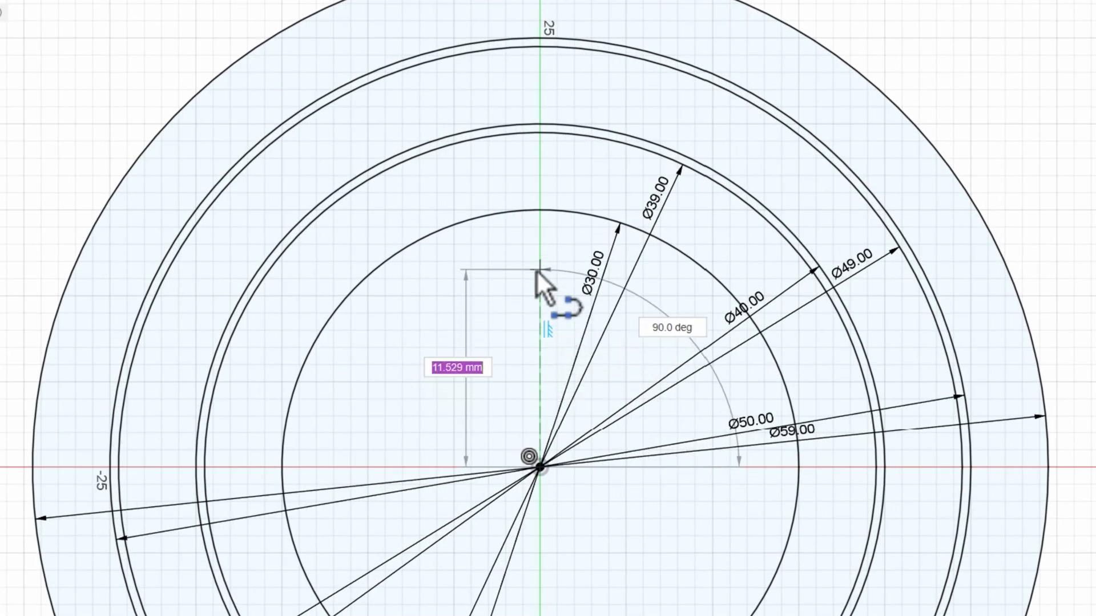
text(8)
key(Tab)
key(Return)
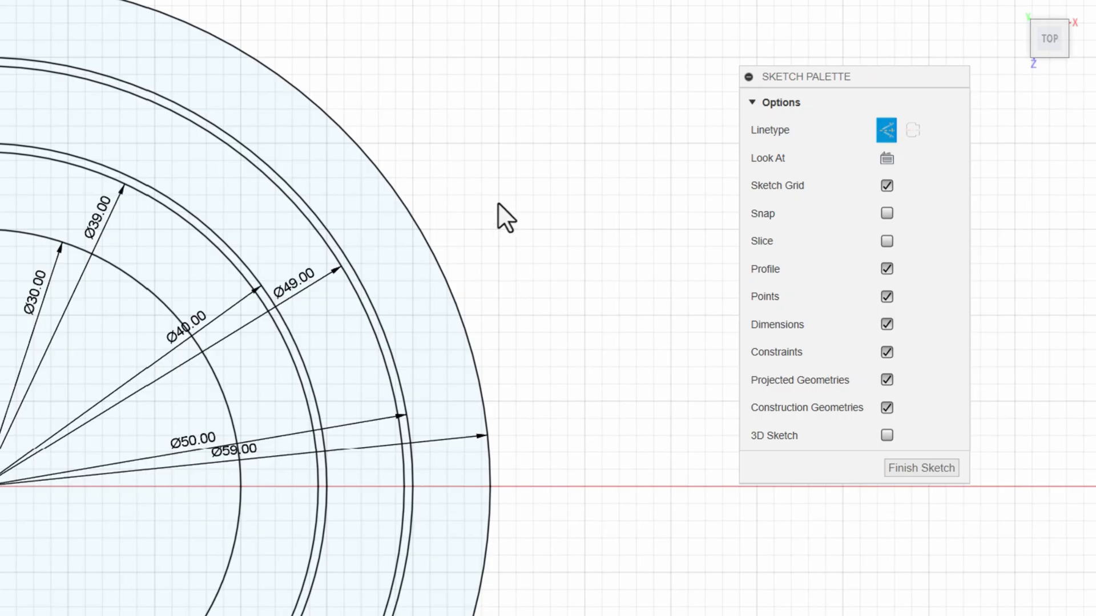
Switch back to normal lines and draw a horizontal line from the construction line's upper end rightward to the 59 mm circle.
key(x)
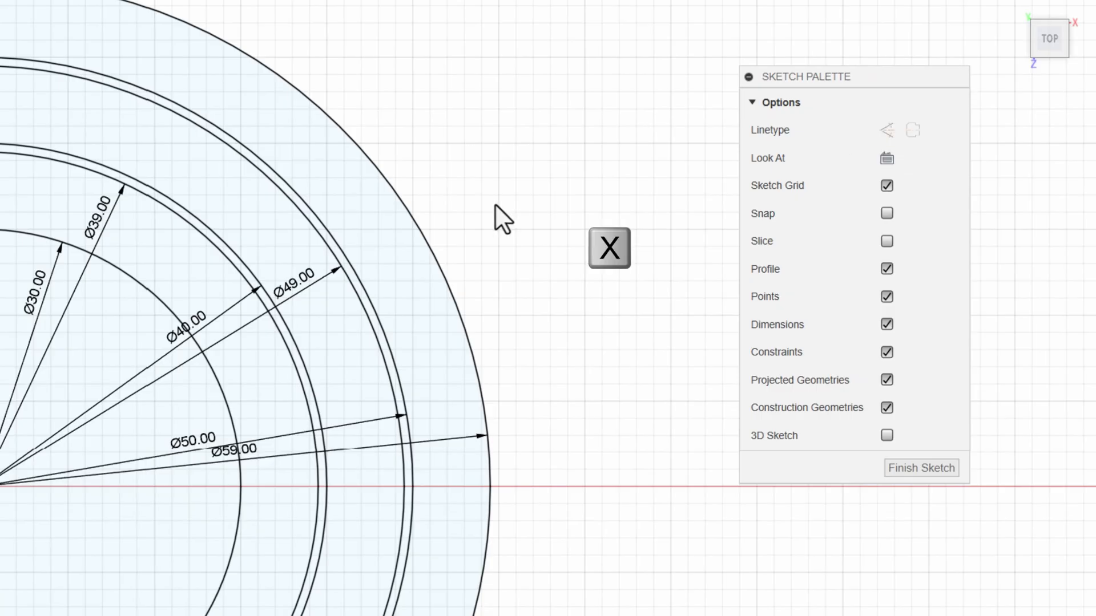
key(l)
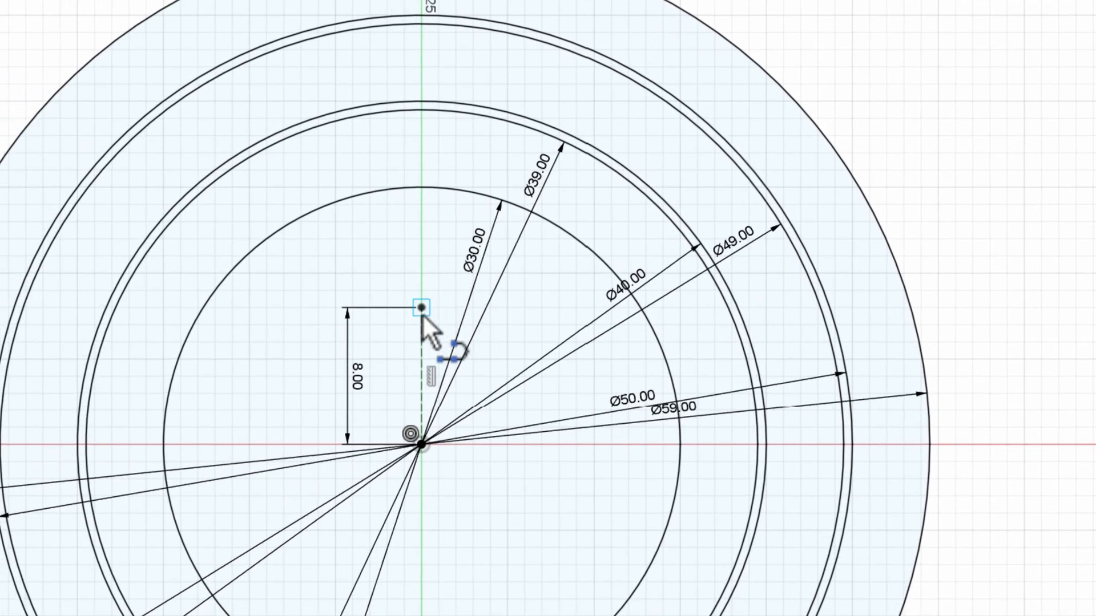
click(422, 310)
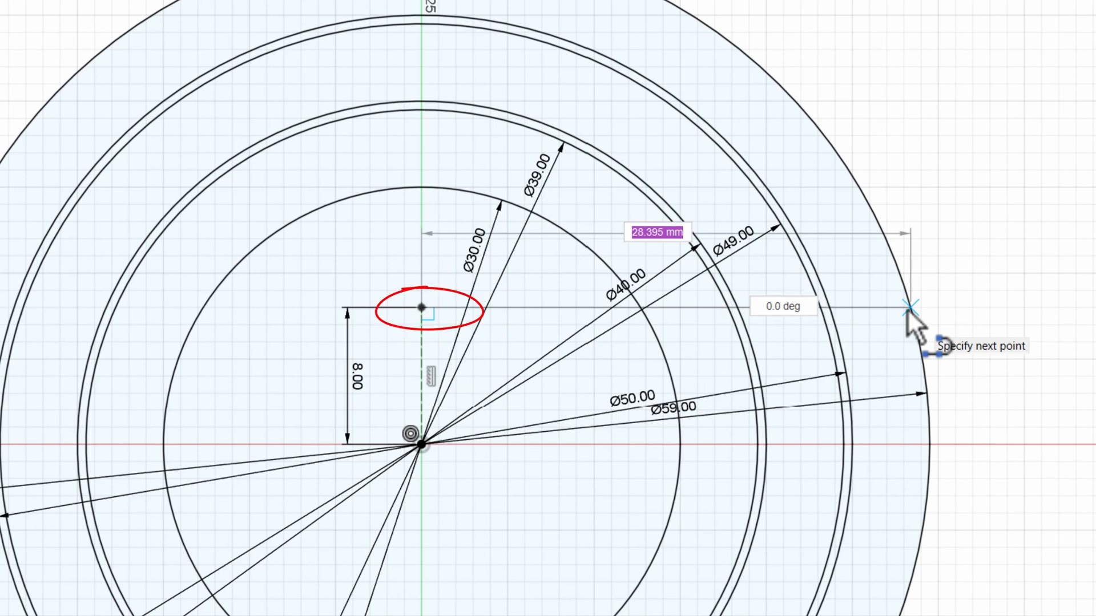
click(909, 308)
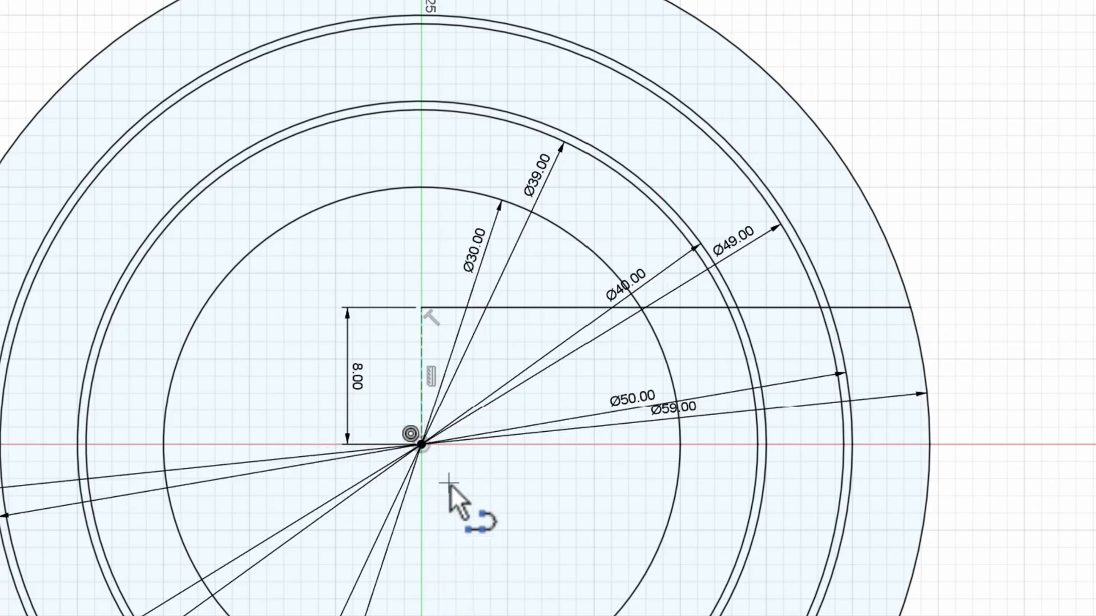
key(Escape)
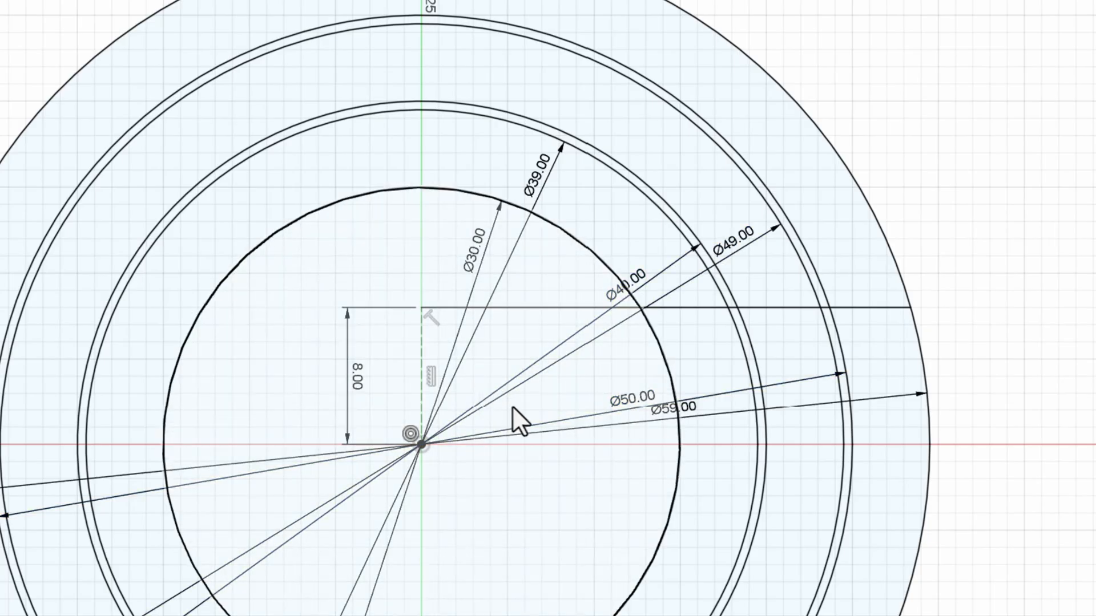
Draw a horizontal construction line from the sketch origin rightward, ending inside the 30 mm circle.
key(x)
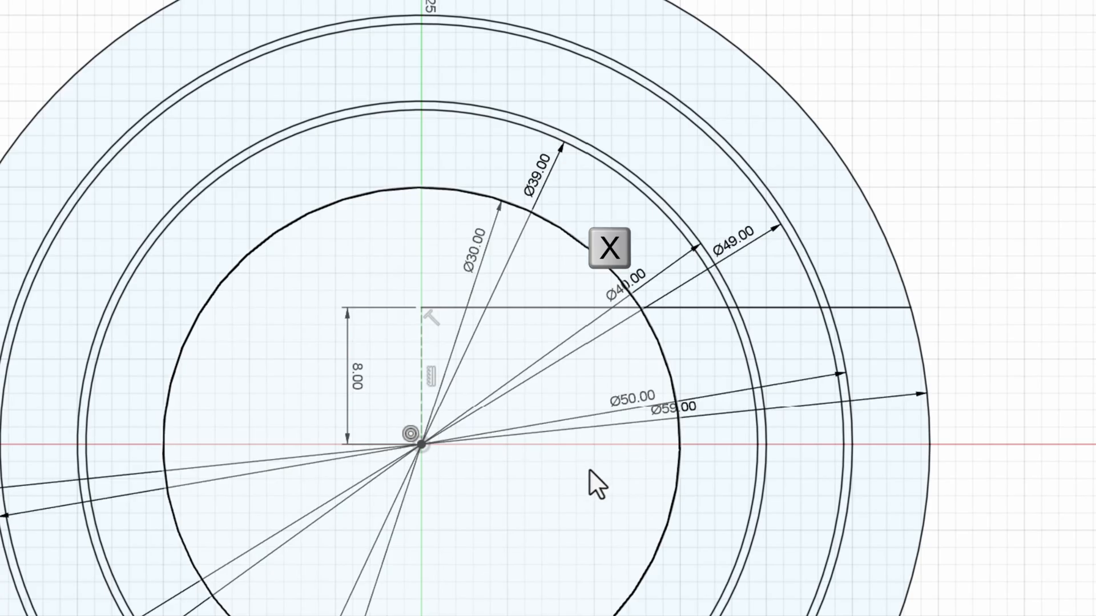
key(l)
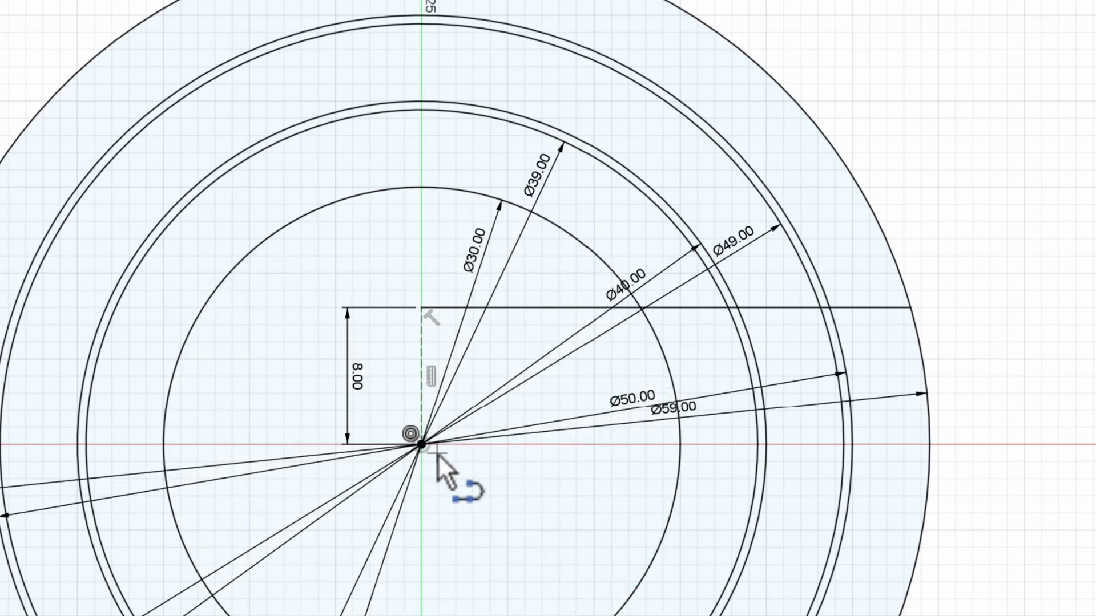
click(422, 444)
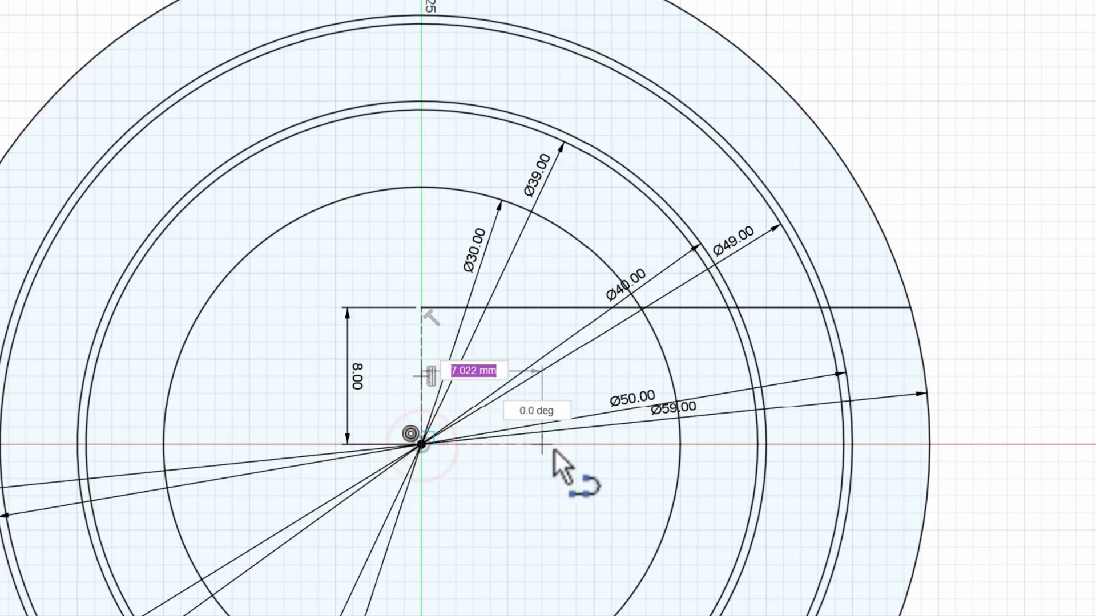
click(610, 445)
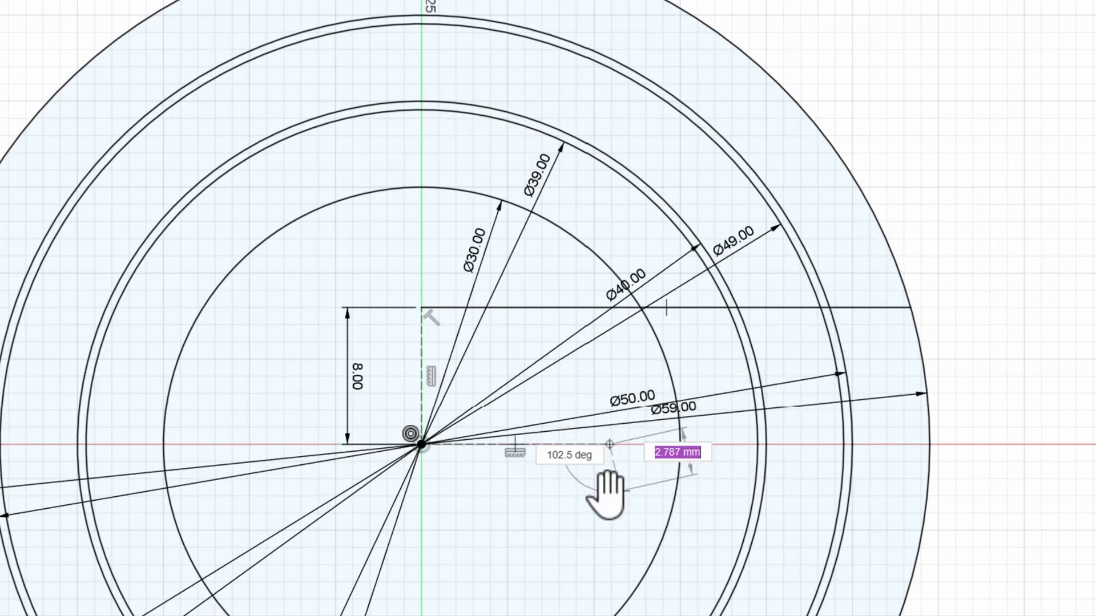
key(Escape)
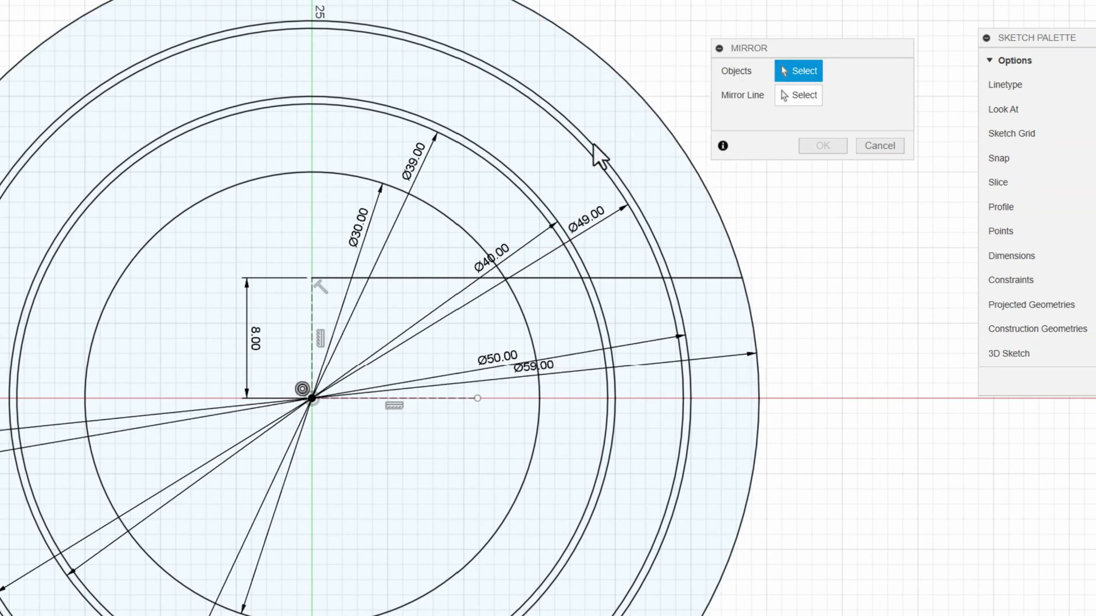
Mirror the horizontal profile line across the horizontal construction line, leaving the circles out of the selection.
click(435, 279)
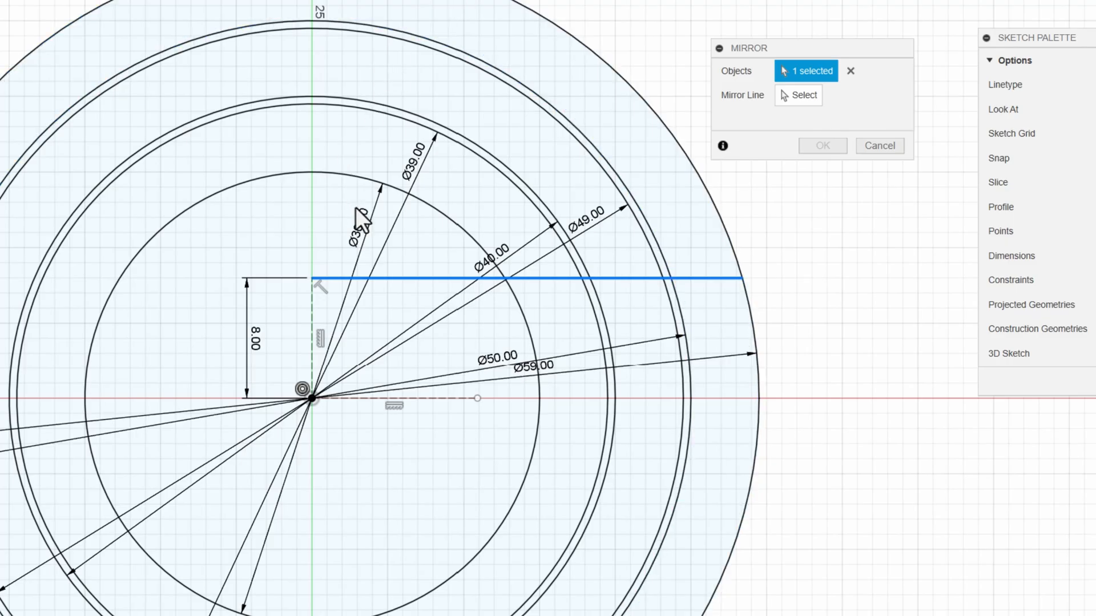
click(412, 200)
click(474, 152)
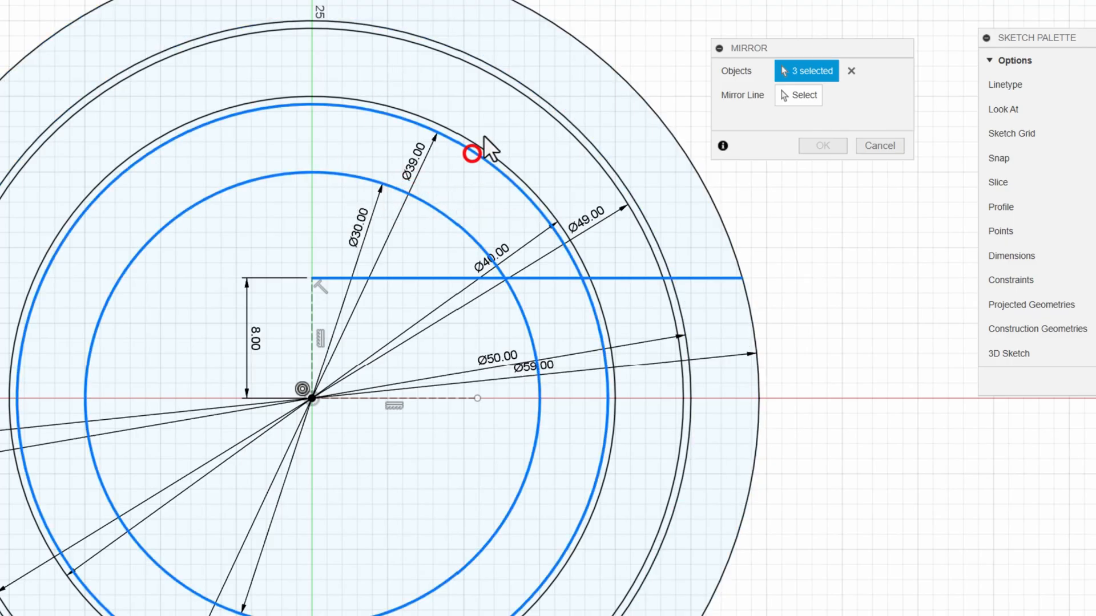
click(481, 147)
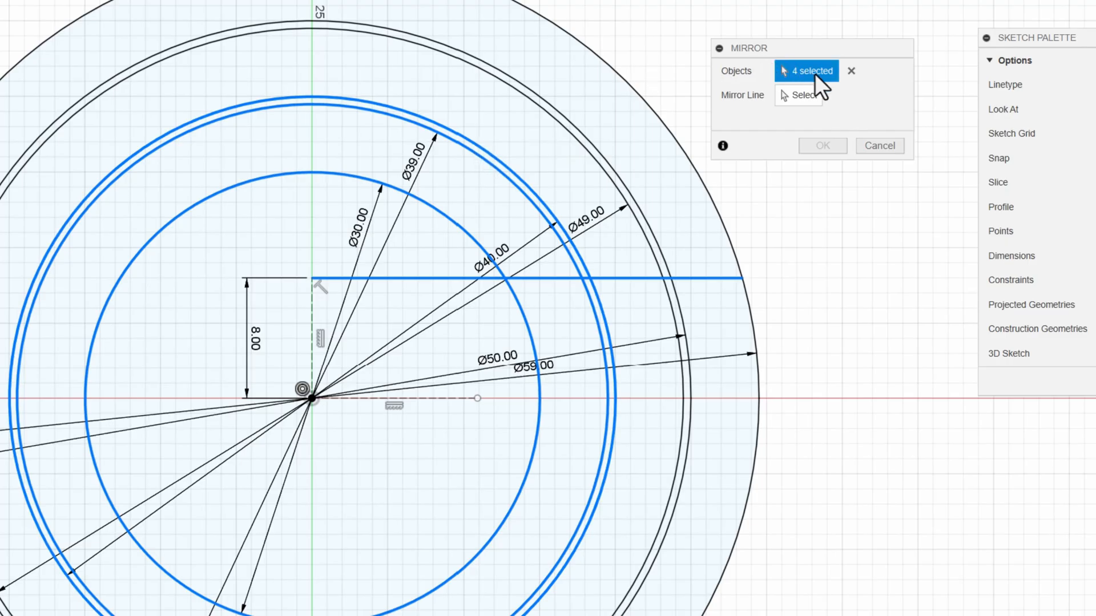
click(514, 172)
click(512, 178)
click(456, 222)
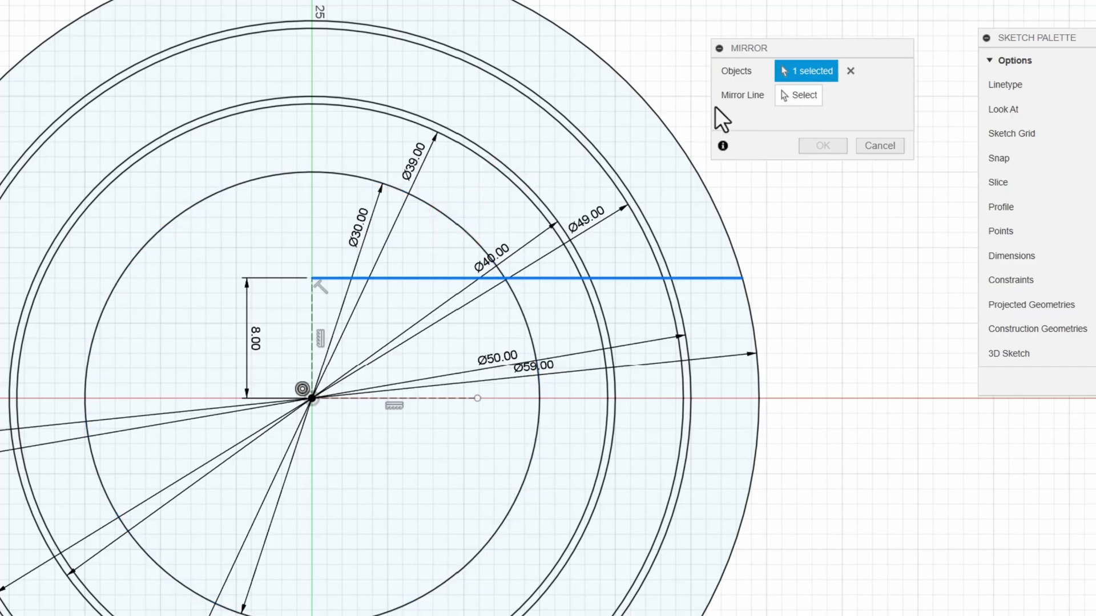
click(799, 94)
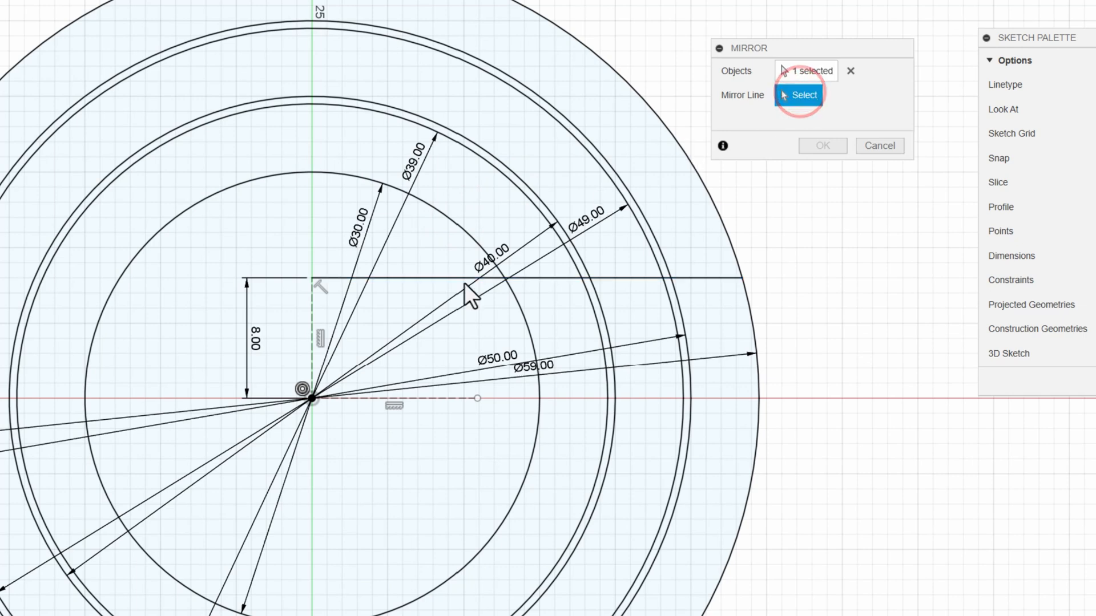
click(428, 398)
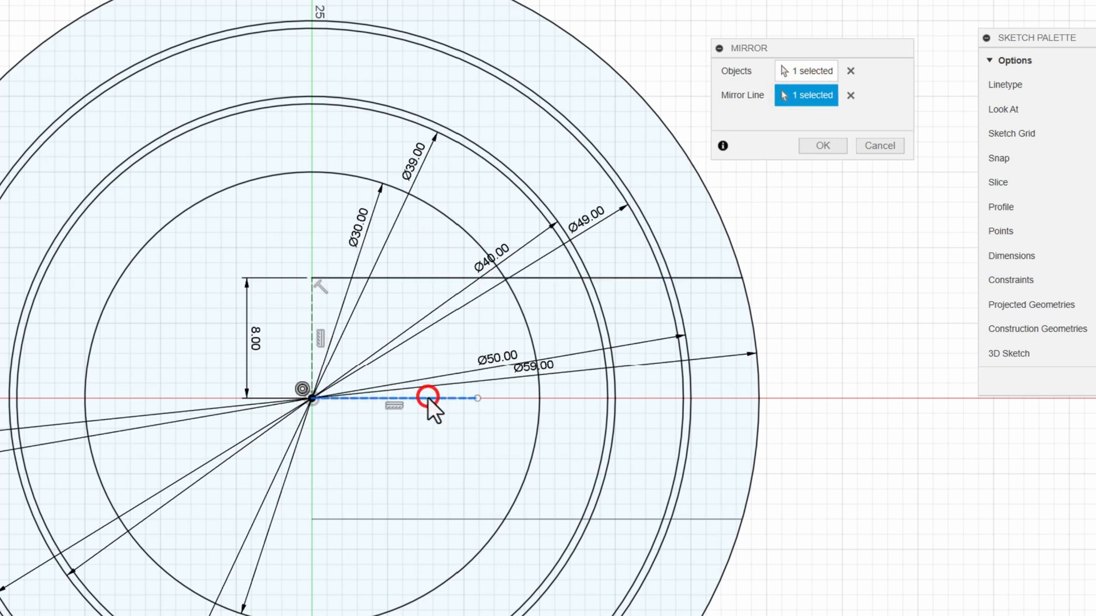
click(822, 146)
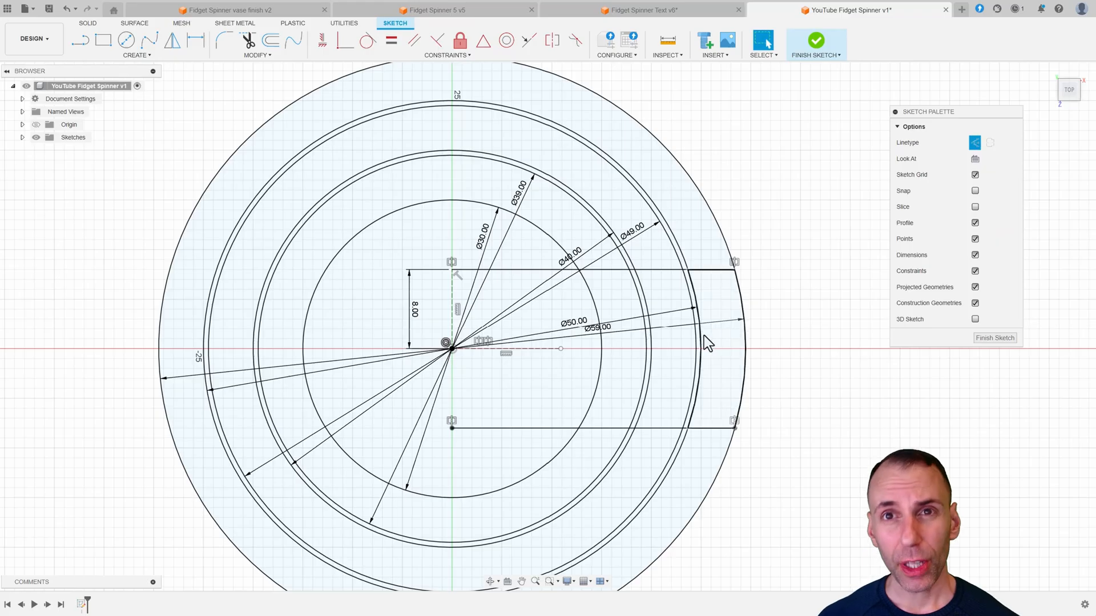
Finish the sketch.
click(999, 337)
scroll(800, 280, down, 2)
middle_drag(821, 286, 724, 266)
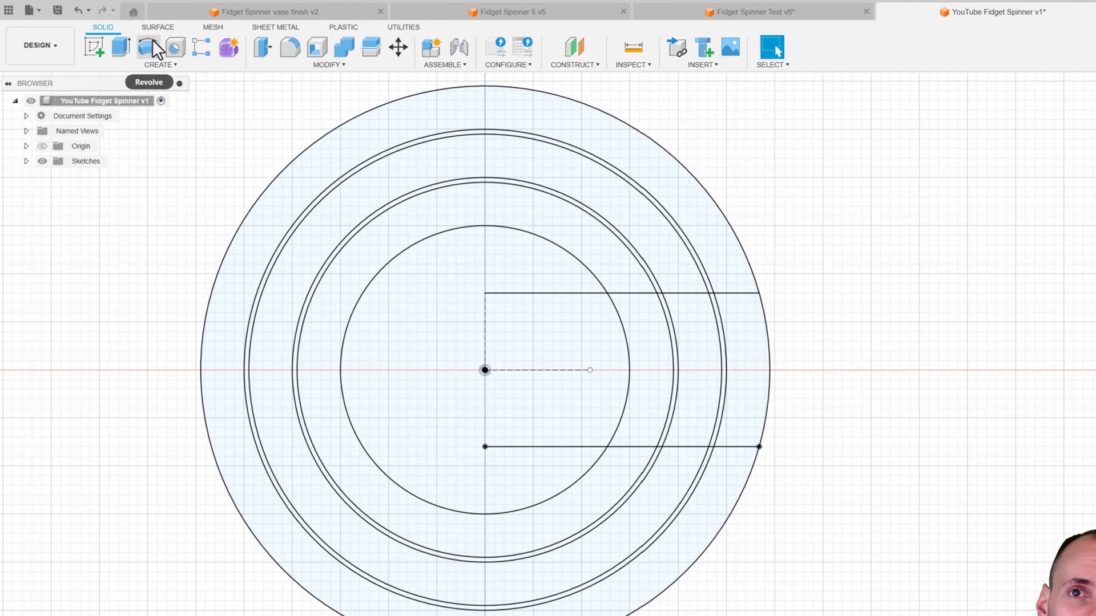
Revolve the three wide ring profiles between the horizontal lines 360 degrees about the vertical axis through the origin as new bodies.
click(128, 40)
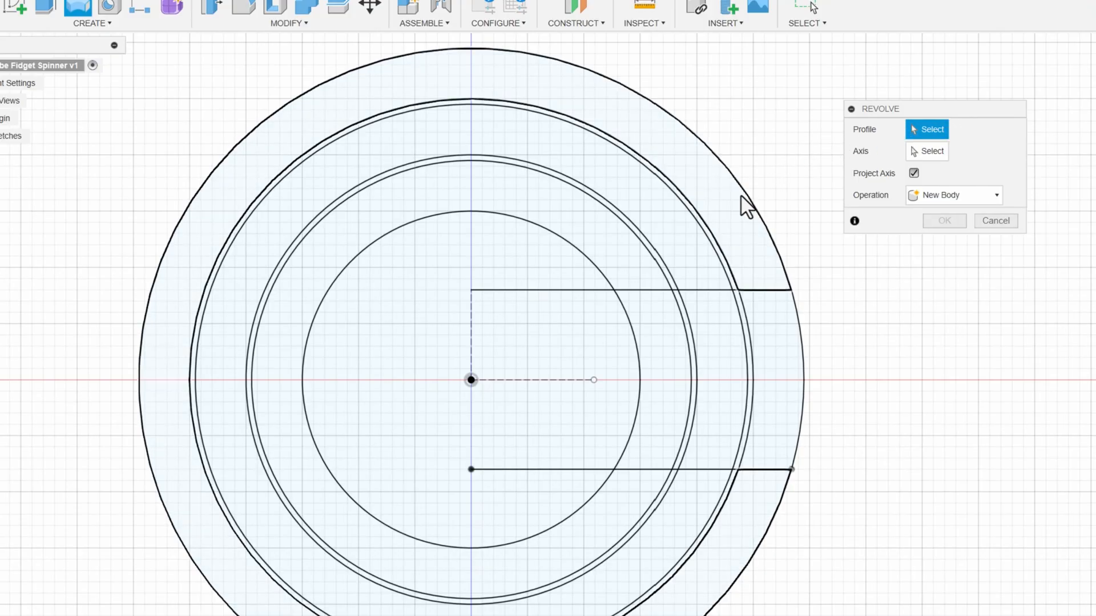
click(662, 356)
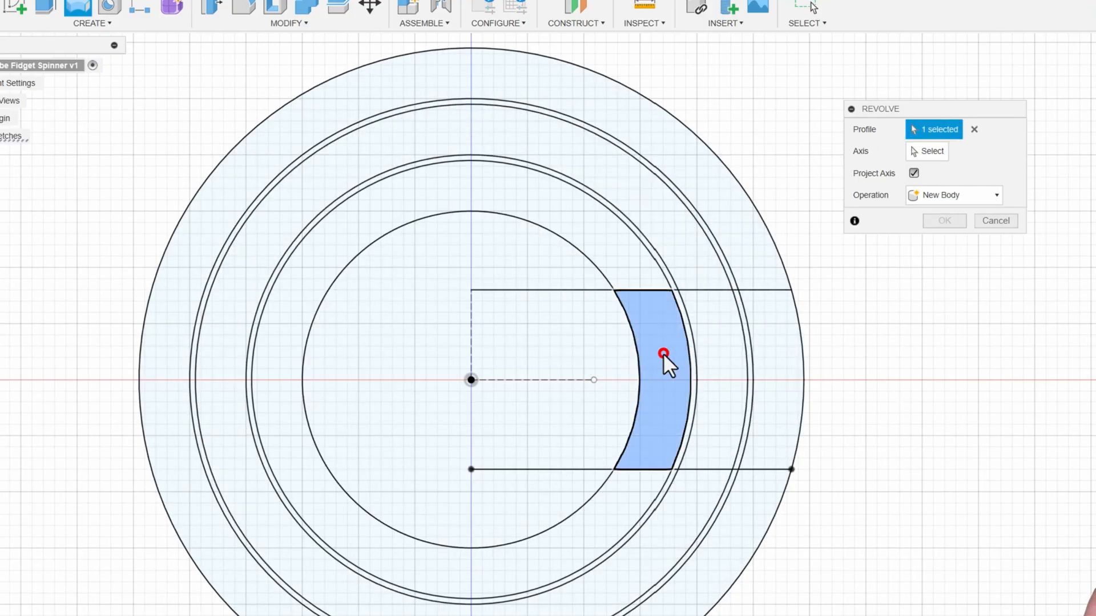
click(733, 340)
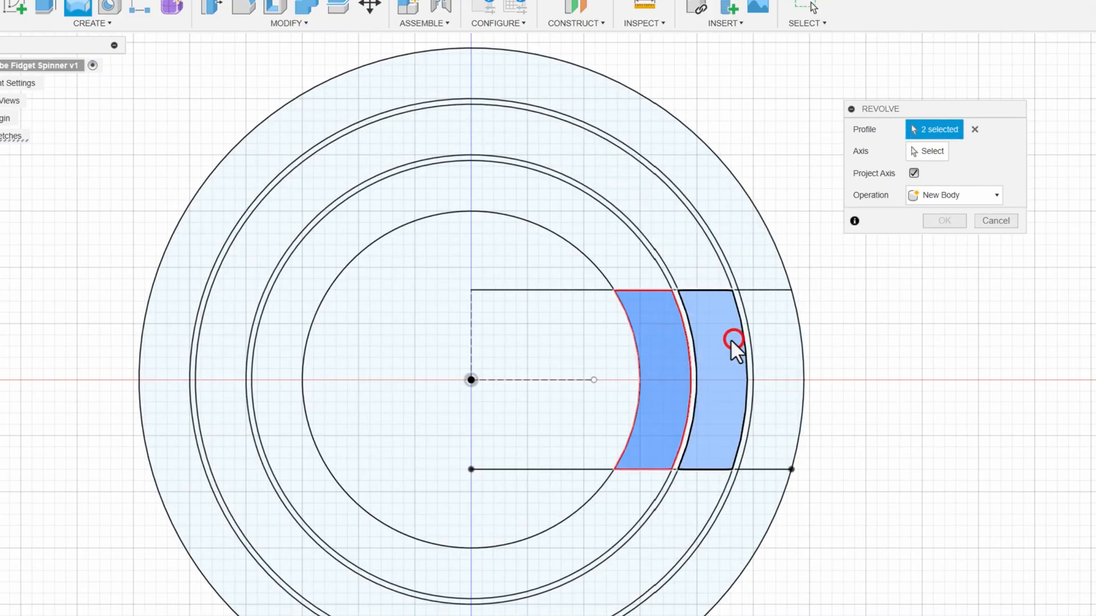
click(766, 340)
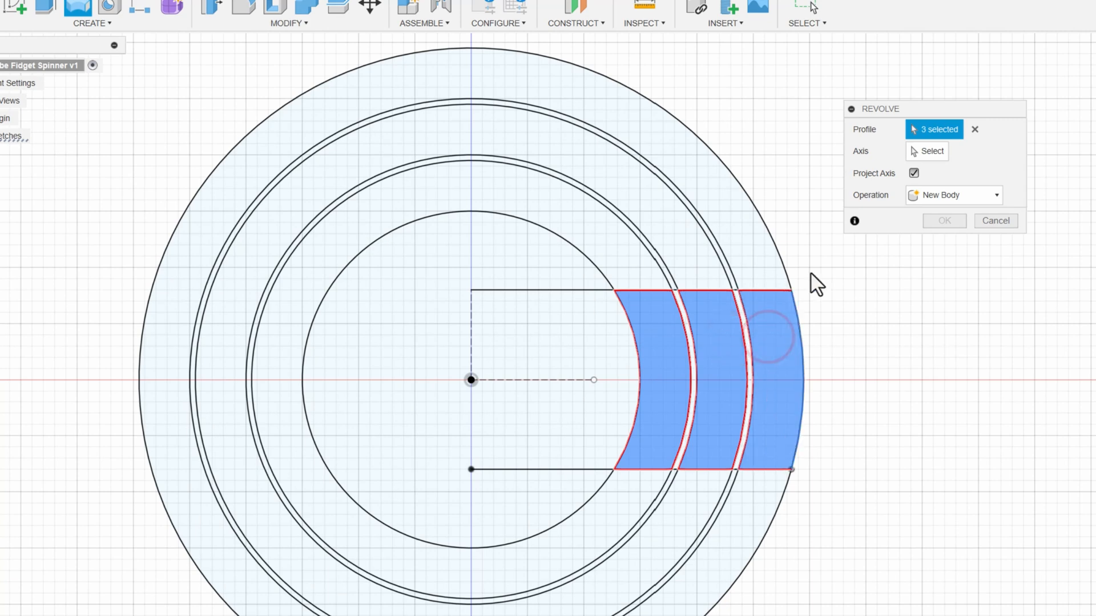
click(930, 153)
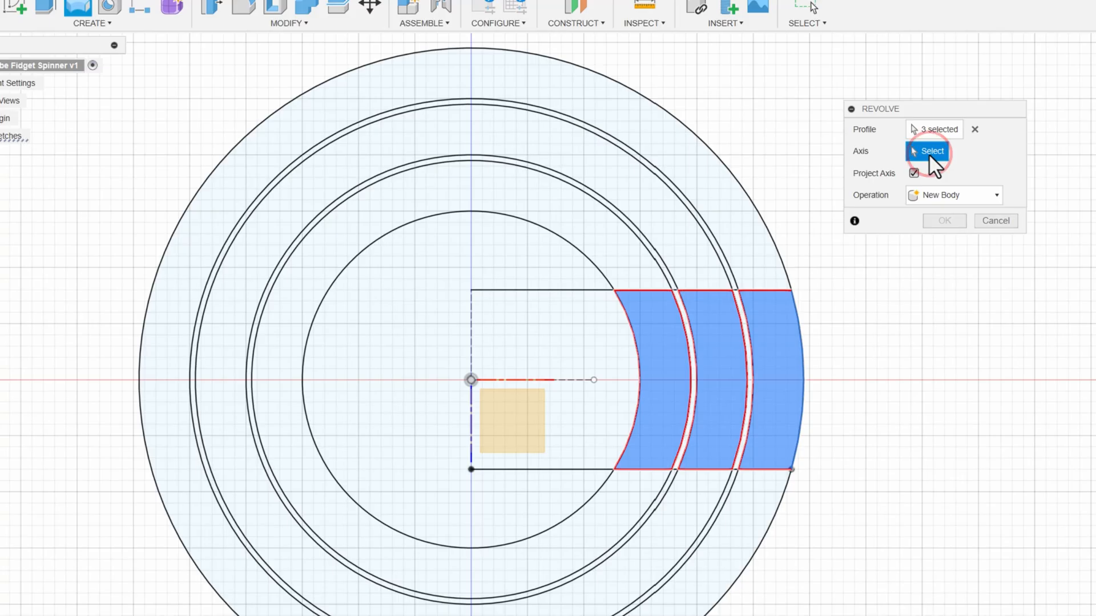
click(469, 338)
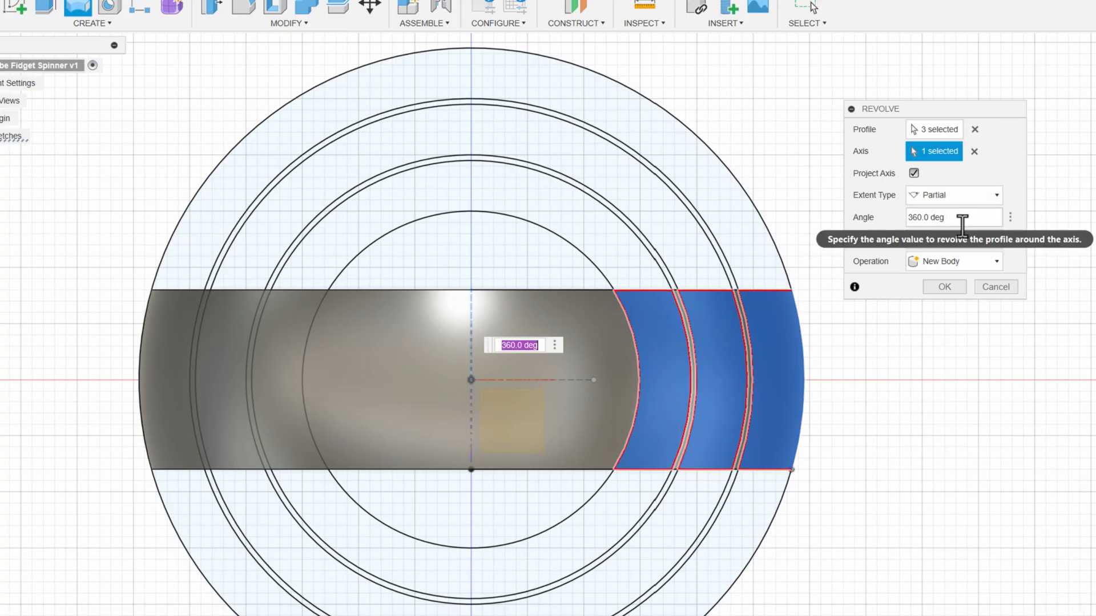
click(945, 286)
shift+middle_drag(927, 285, 921, 386)
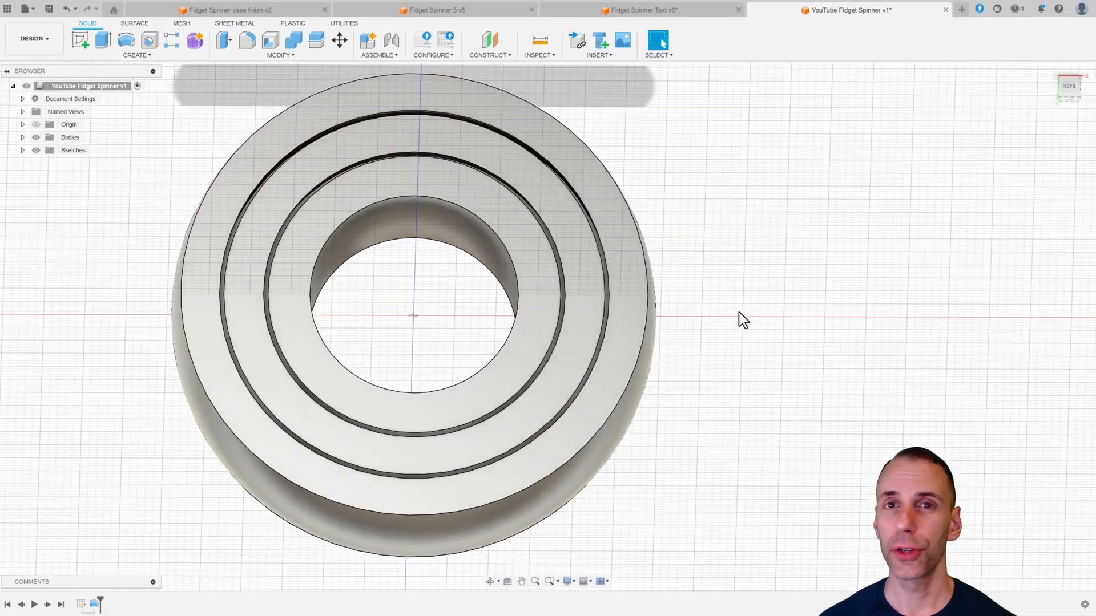
shift+middle_drag(742, 320, 729, 226)
click(1073, 95)
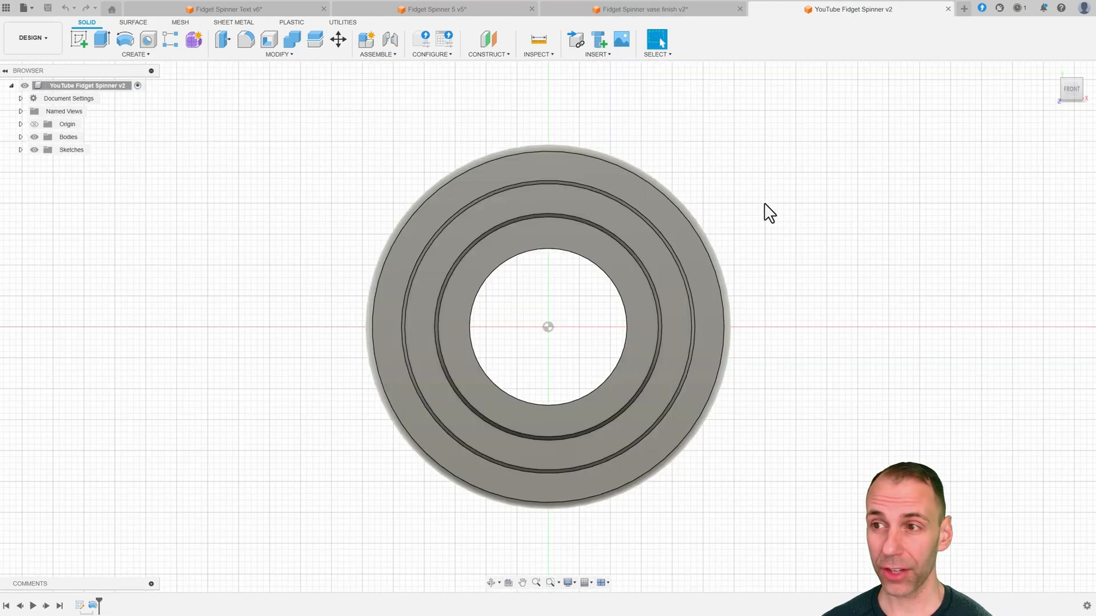
shift+middle_drag(765, 263, 758, 222)
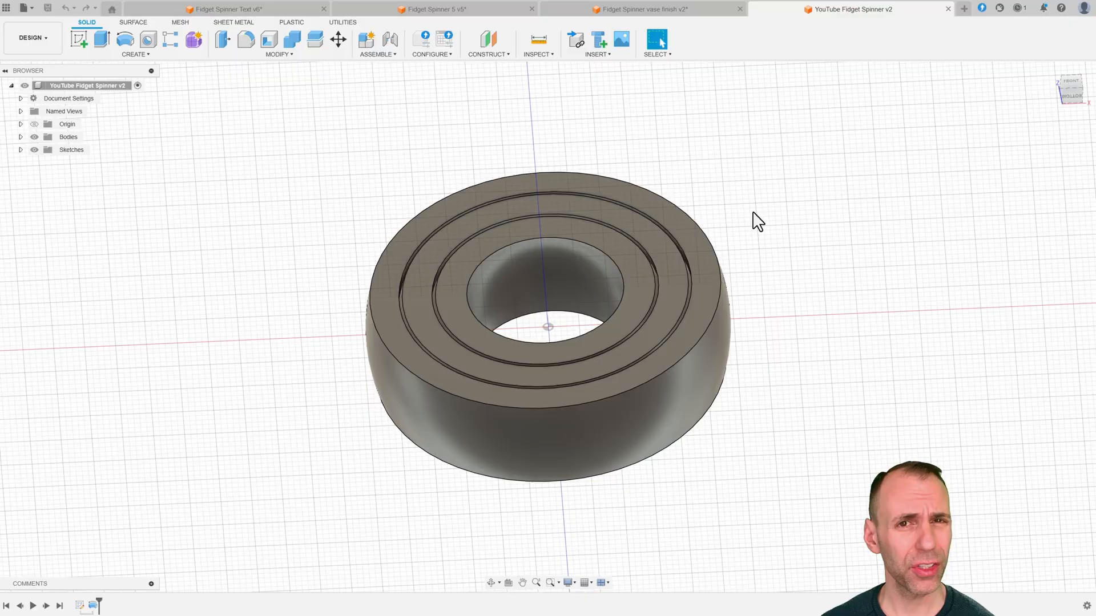
Switch to the Fidget Spinner vase finish v2 design and examine the cones and sockets on its Inner Ring and Middle Ring bodies individually.
click(678, 12)
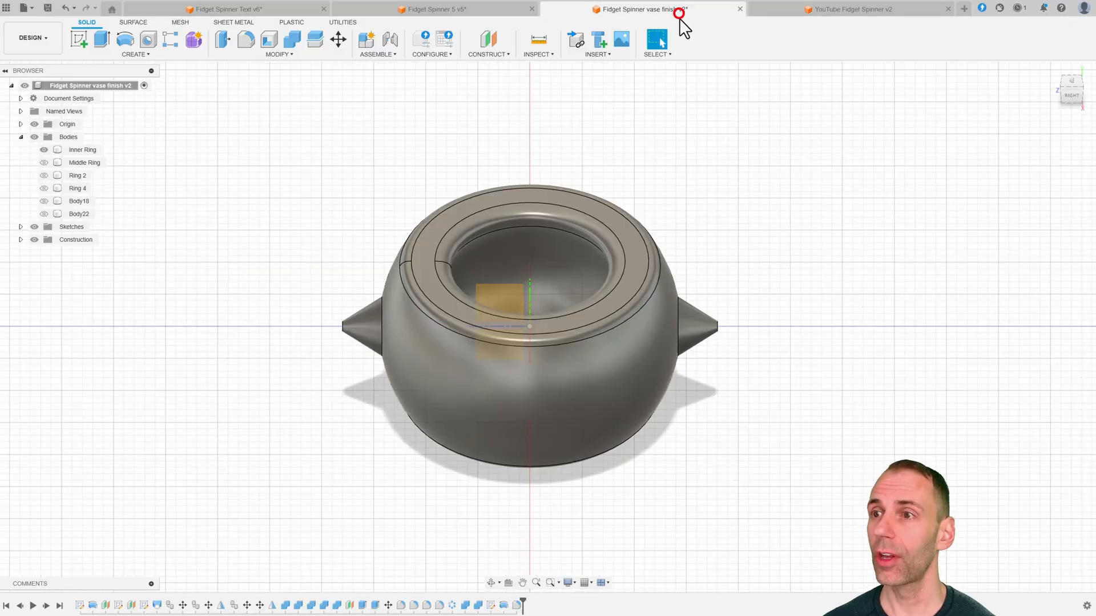
shift+middle_drag(763, 303, 744, 277)
scroll(713, 302, up, 4)
shift+middle_drag(656, 291, 697, 301)
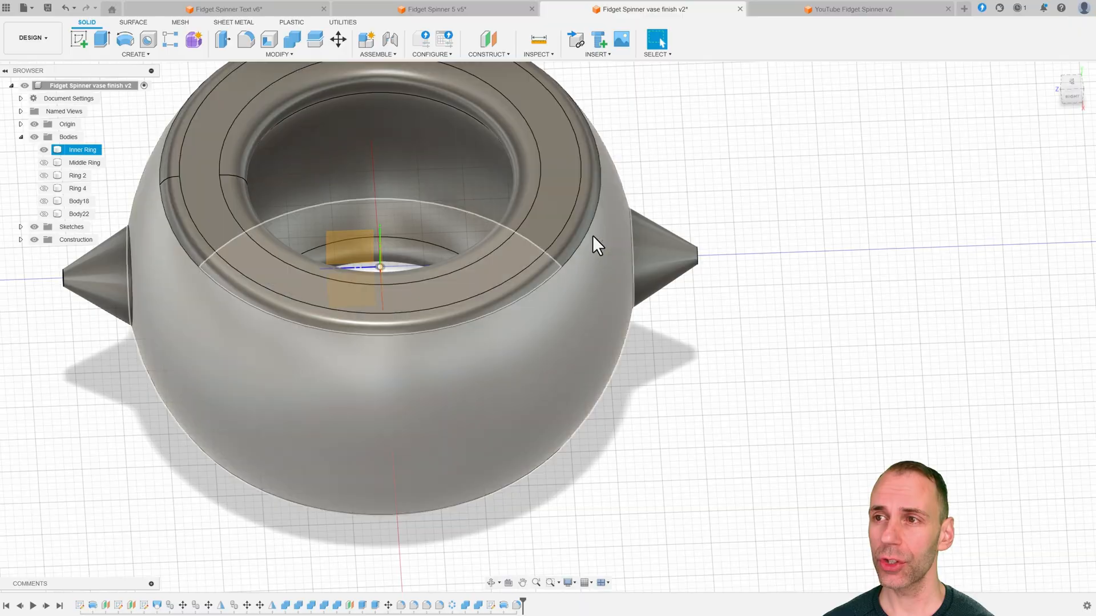
middle_drag(571, 174, 657, 259)
key(Escape)
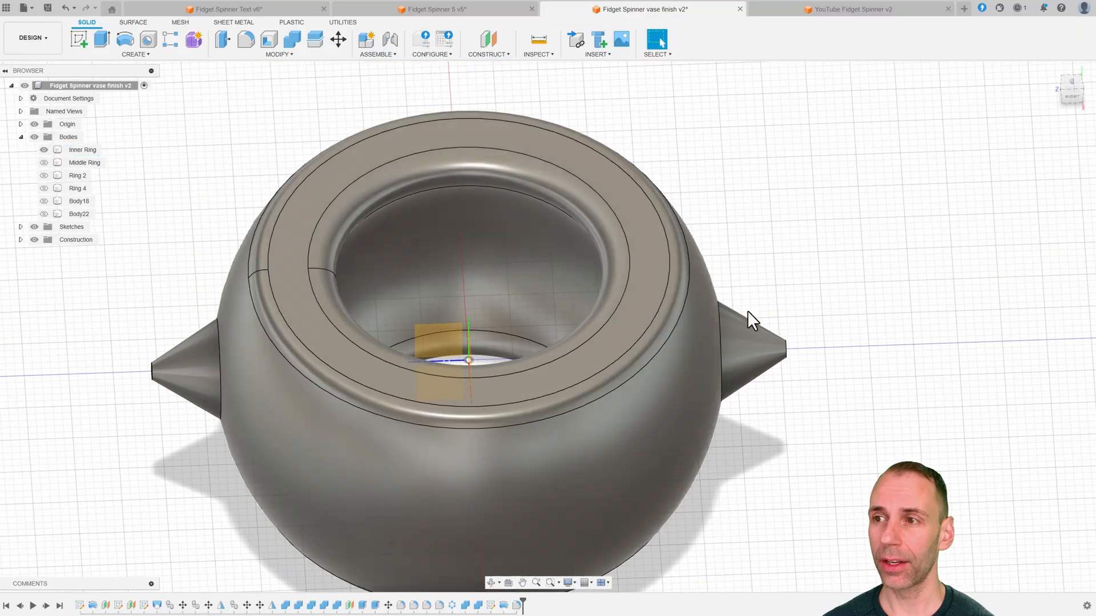
click(44, 162)
click(44, 148)
shift+middle_drag(623, 243, 878, 176)
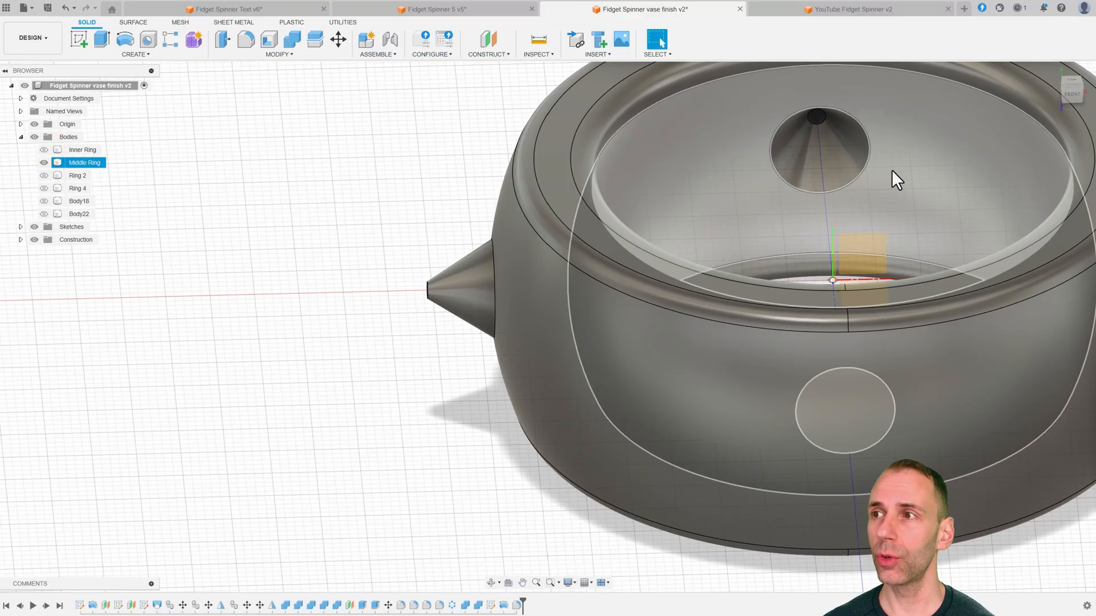
scroll(646, 246, down, 5)
shift+middle_drag(646, 246, 453, 254)
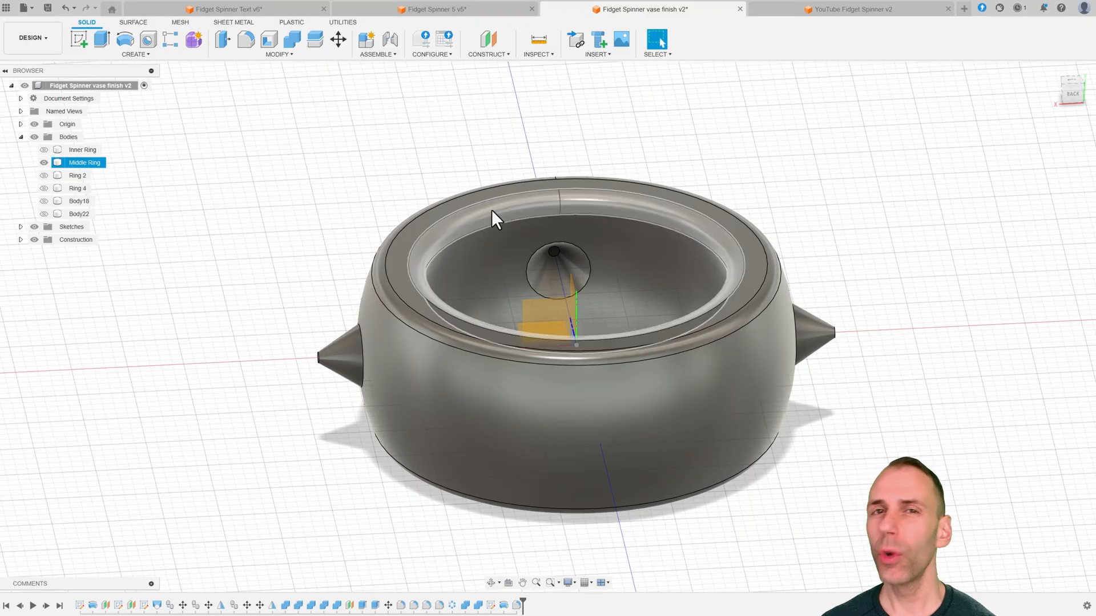
Return to the YouTube Fidget Spinner v2 design and face the flat front side of the rings.
click(862, 8)
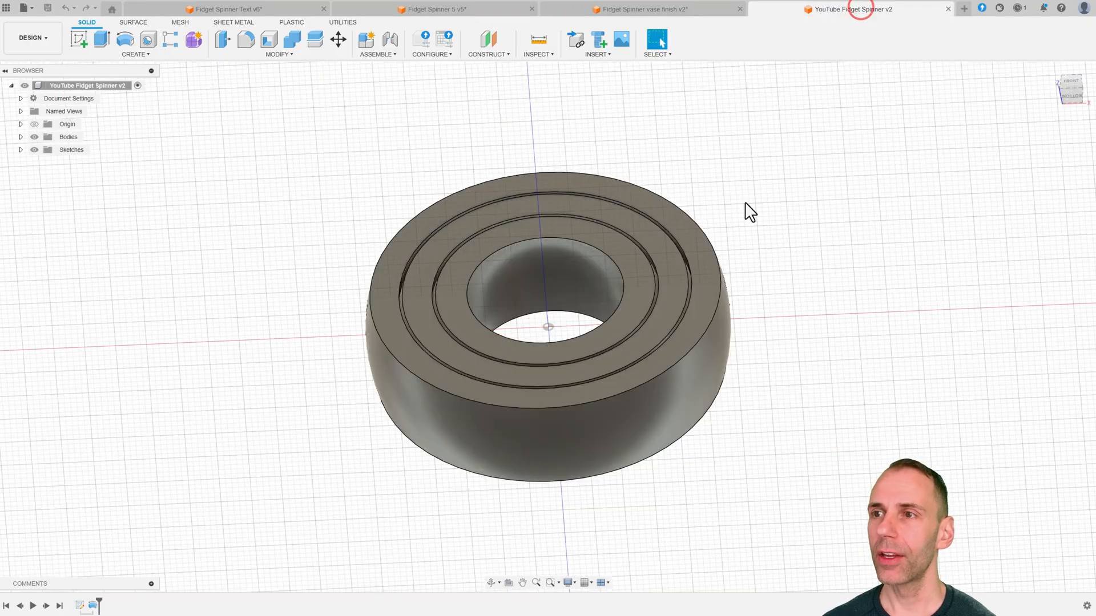
shift+middle_drag(749, 212, 746, 255)
middle_drag(811, 172, 727, 148)
middle_drag(632, 148, 758, 166)
scroll(761, 177, up, 2)
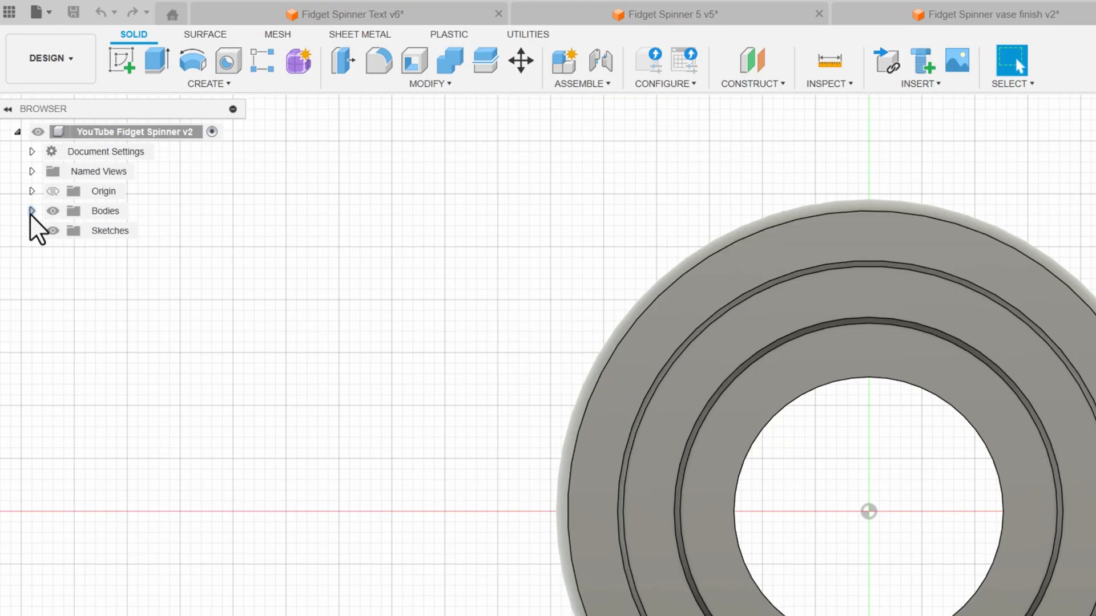
List the design's bodies and select each one to identify which ring it represents.
click(31, 211)
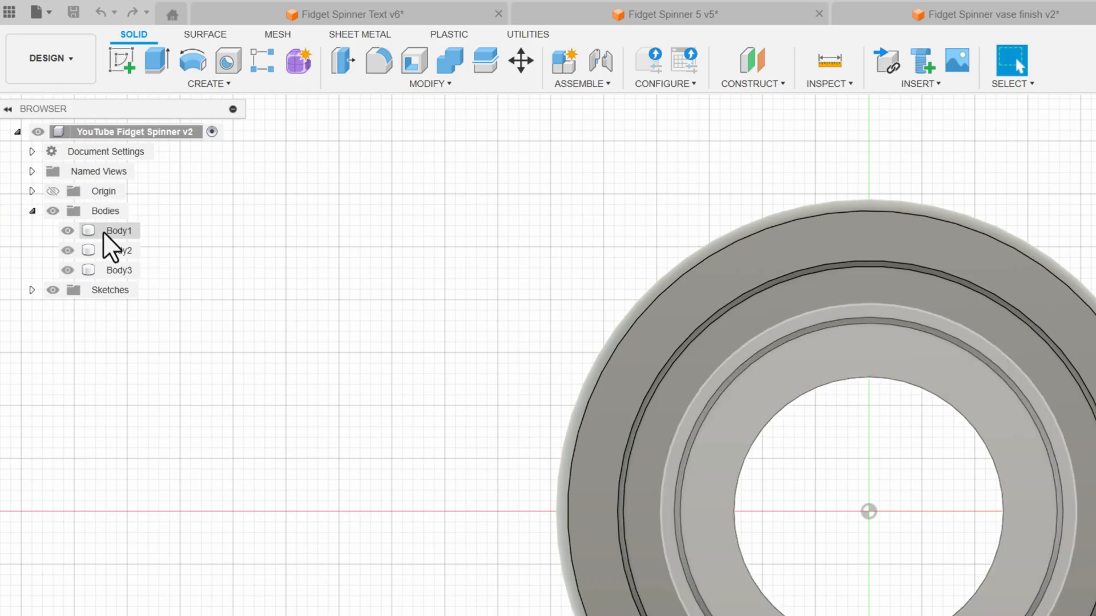
click(107, 231)
click(111, 271)
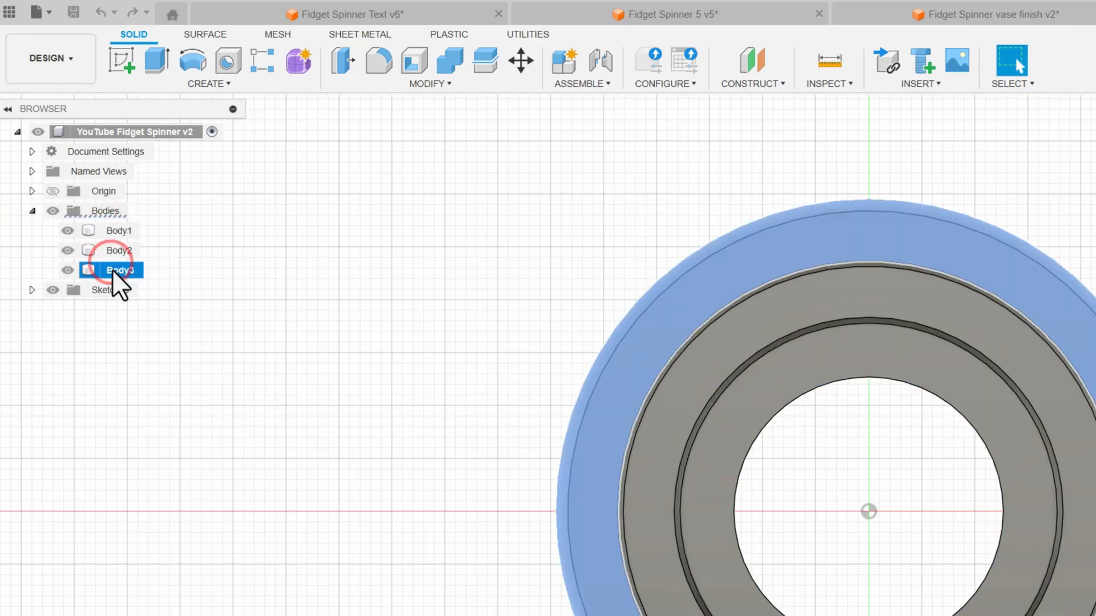
click(112, 251)
click(111, 236)
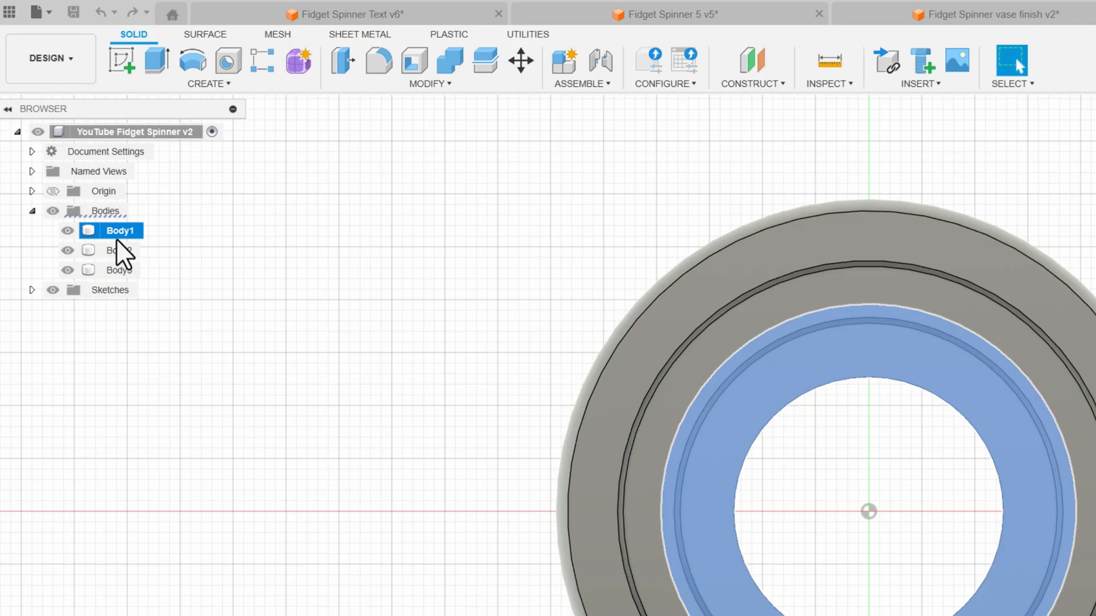
Rename the innermost ring's body as Inner Ring.
click(110, 214)
click(114, 234)
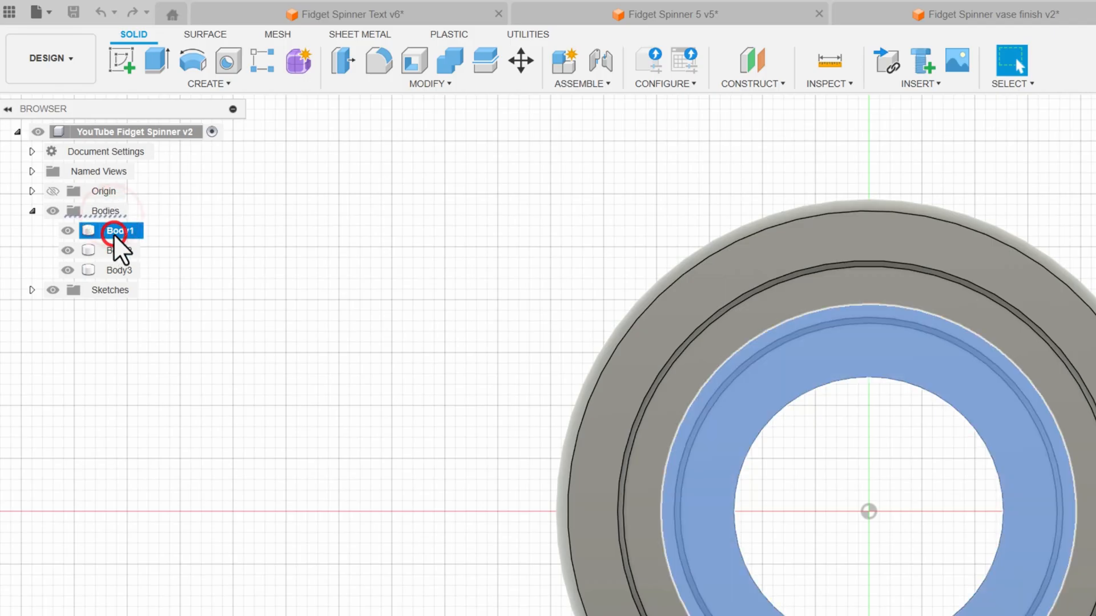
double_click(114, 234)
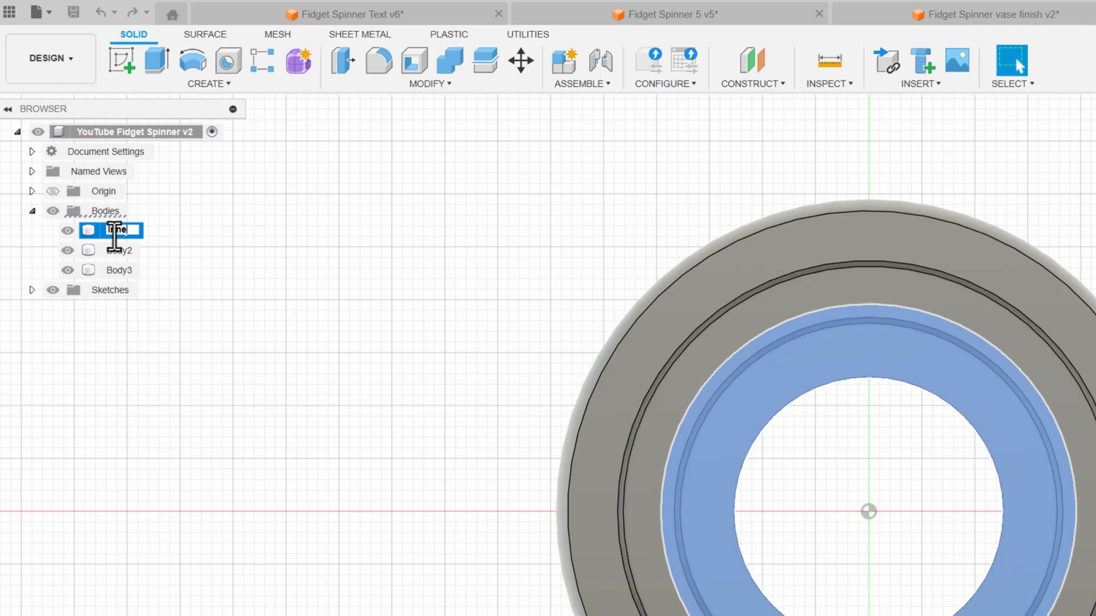
key(Return)
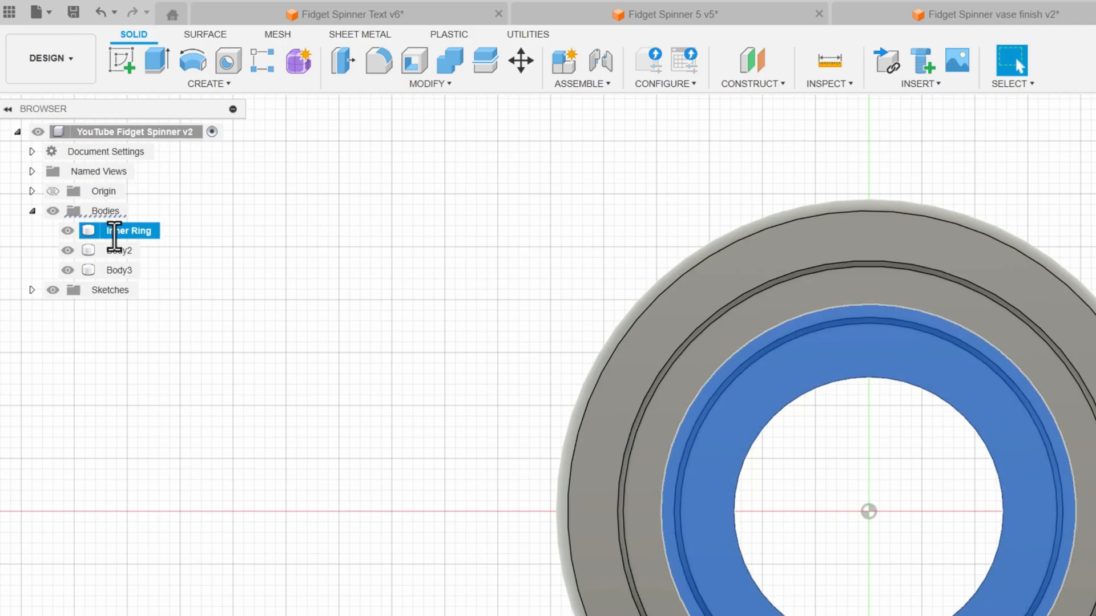
Rename the middle ring's body as Middle Ring and the outermost ring's body as Outer Ring.
click(123, 250)
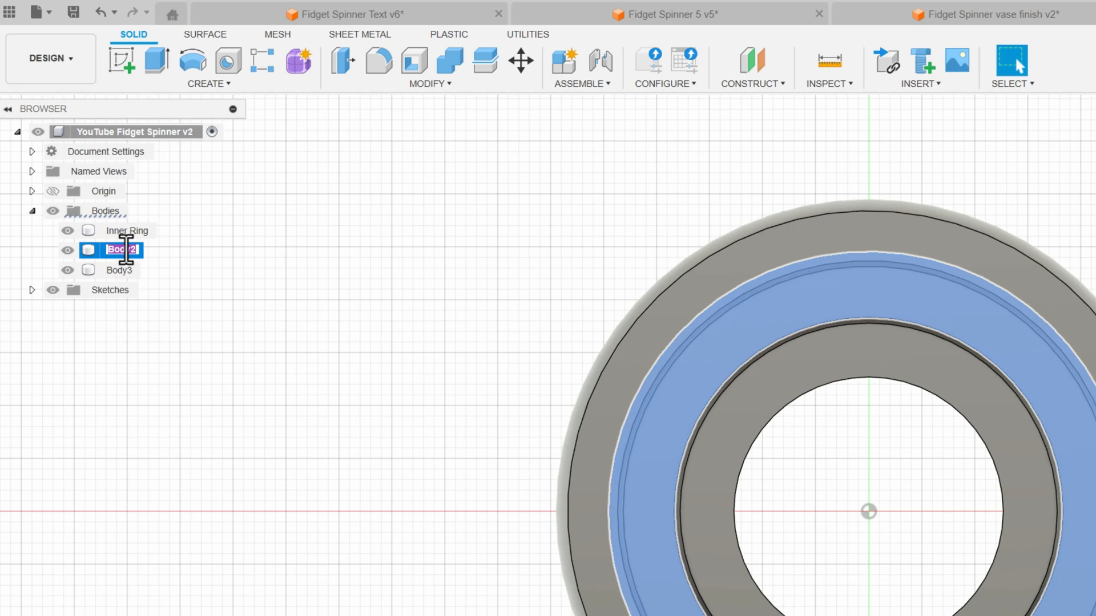
text(Middle Ring)
key(Return)
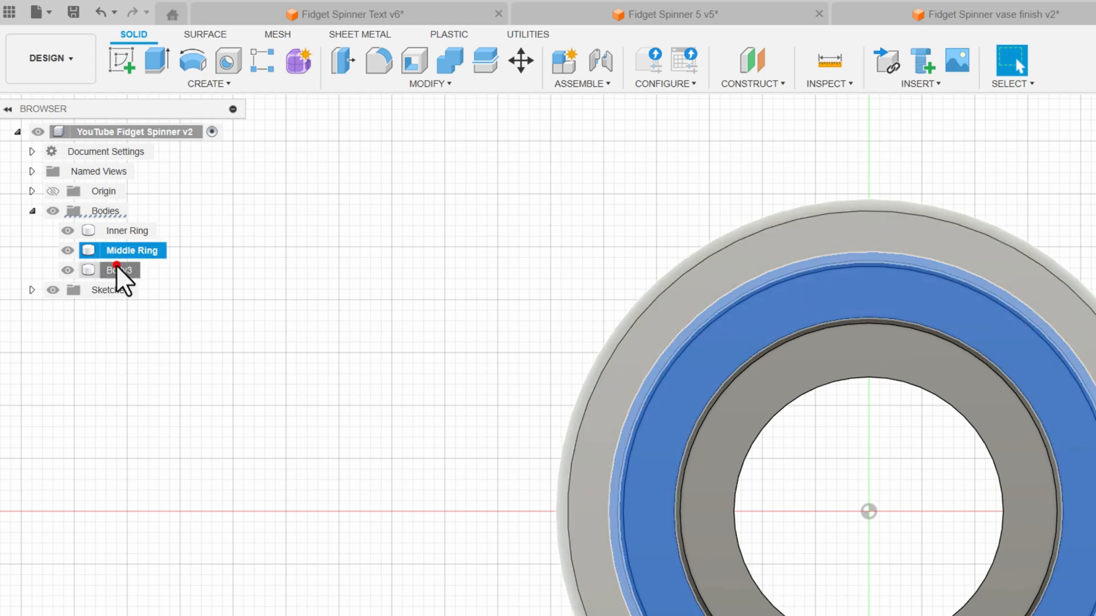
double_click(118, 270)
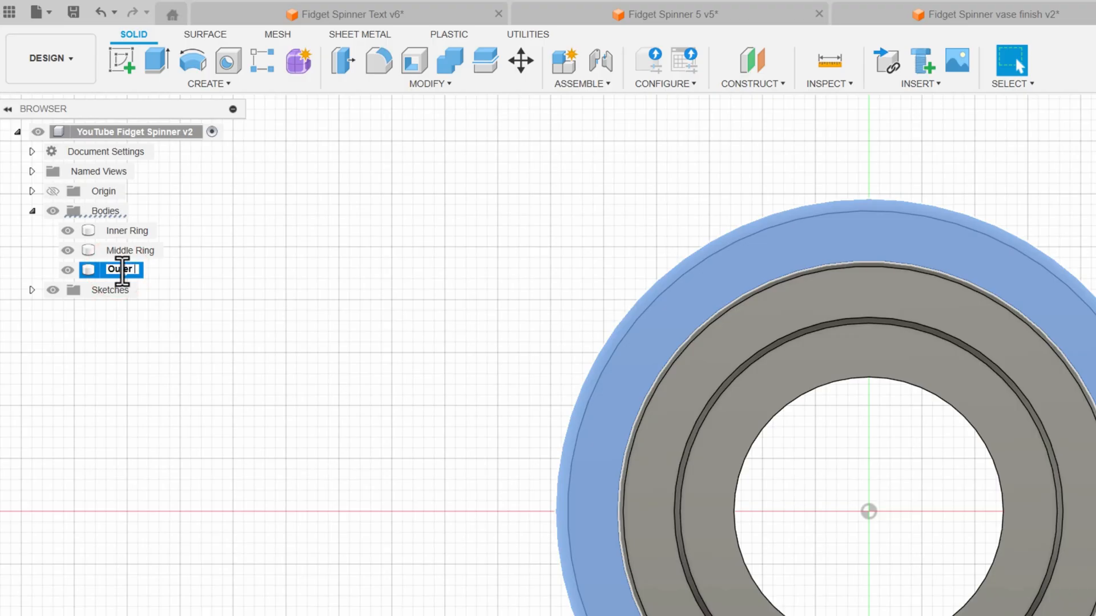
text(Outer Ring)
key(Return)
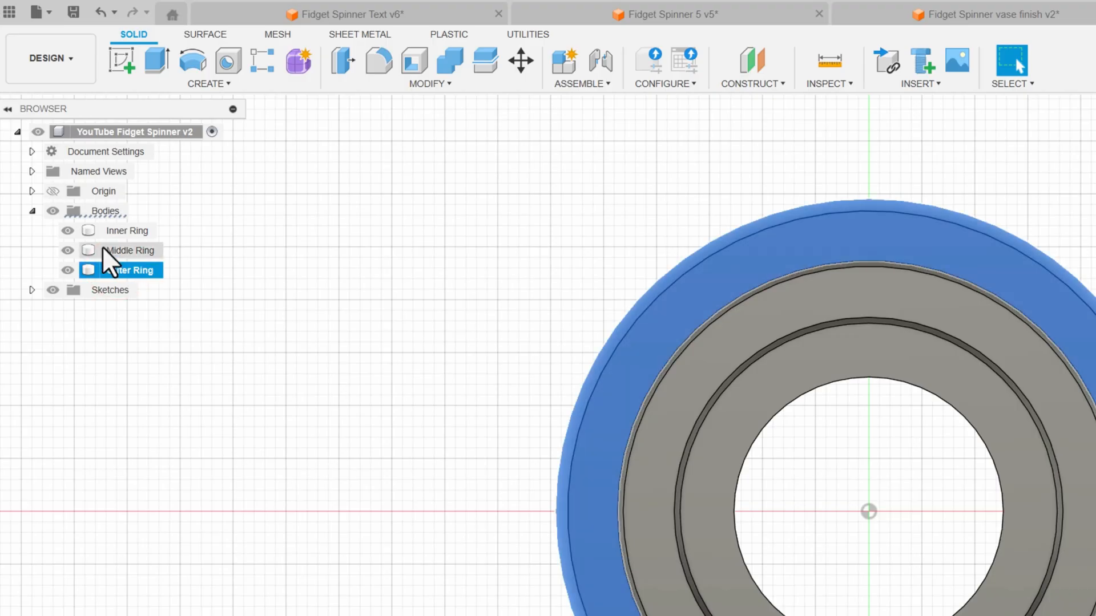
key(Escape)
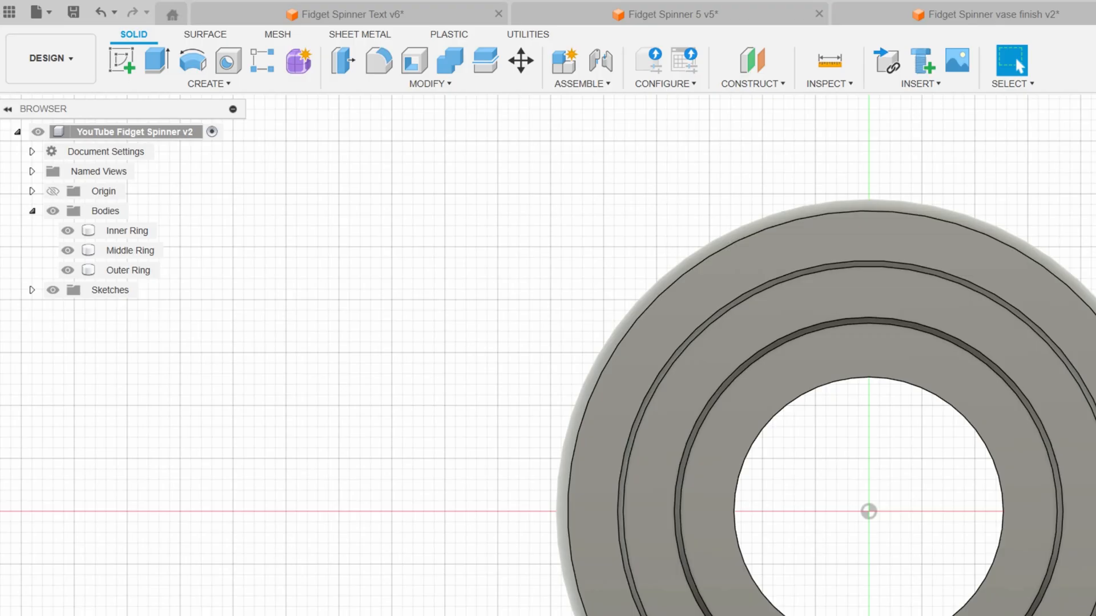
Hide the Outer Ring and Middle Ring bodies, leaving only the Inner Ring displayed.
middle_drag(868, 511, 719, 457)
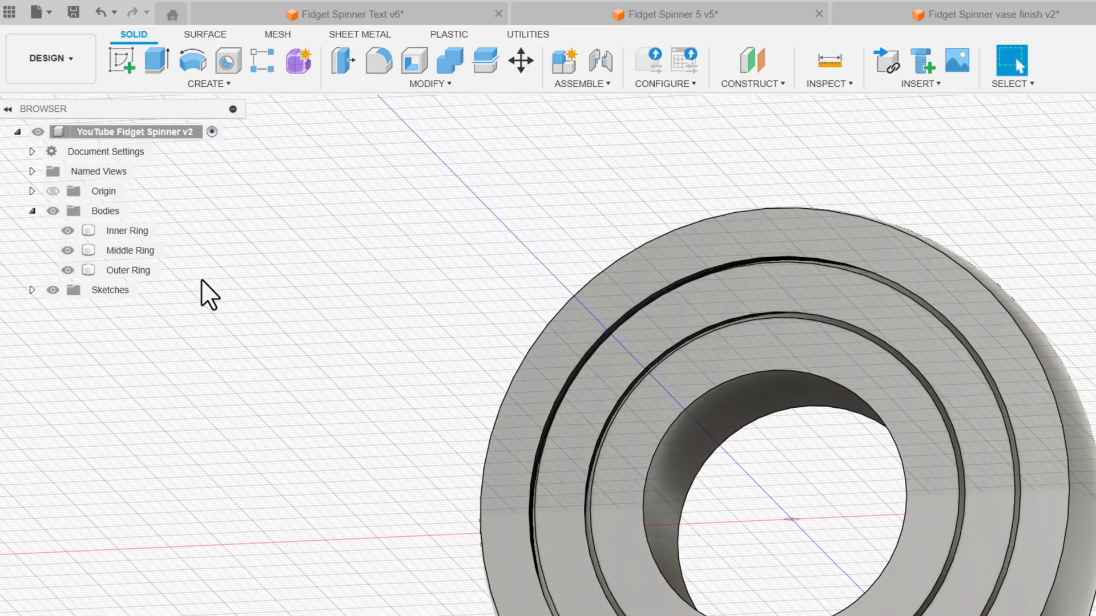
click(67, 278)
click(67, 270)
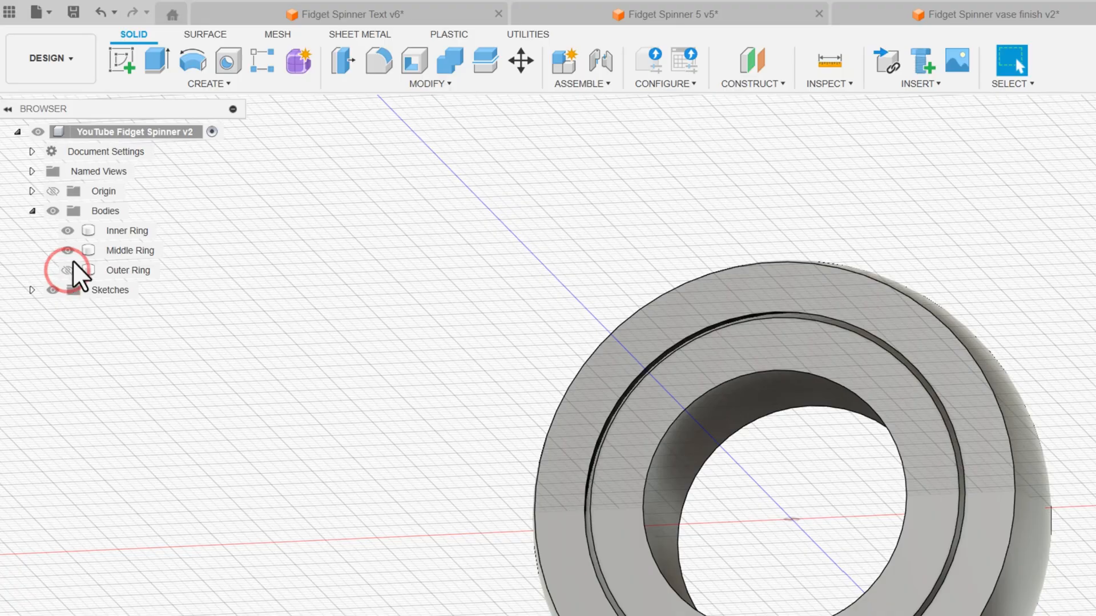
click(71, 255)
click(71, 253)
shift+middle_drag(822, 394, 838, 348)
click(603, 321)
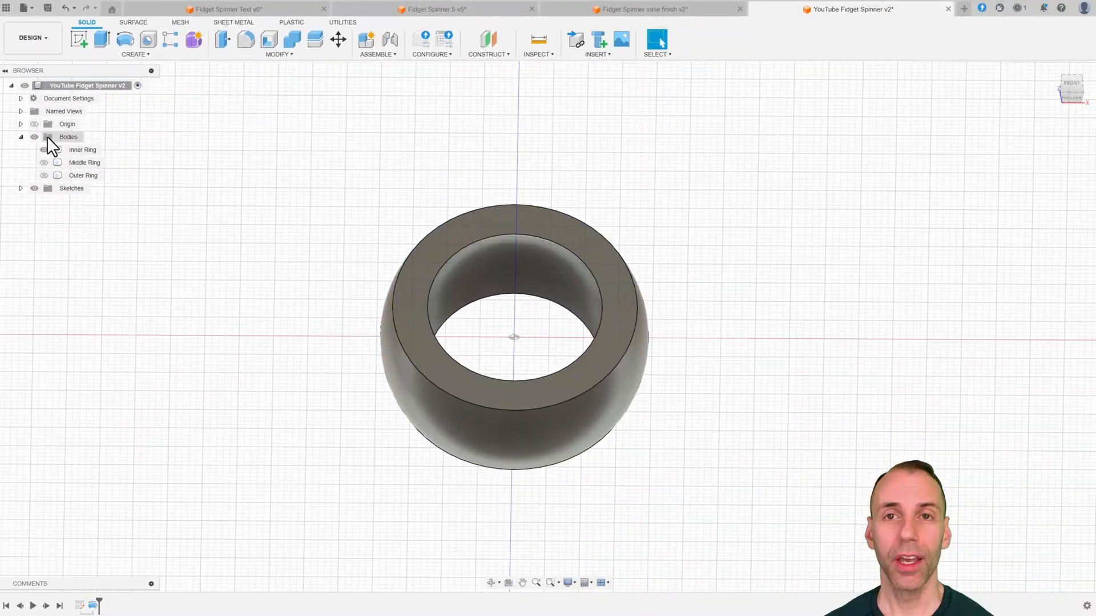
Toggle the visibility of the whole Bodies folder off and back on.
click(33, 138)
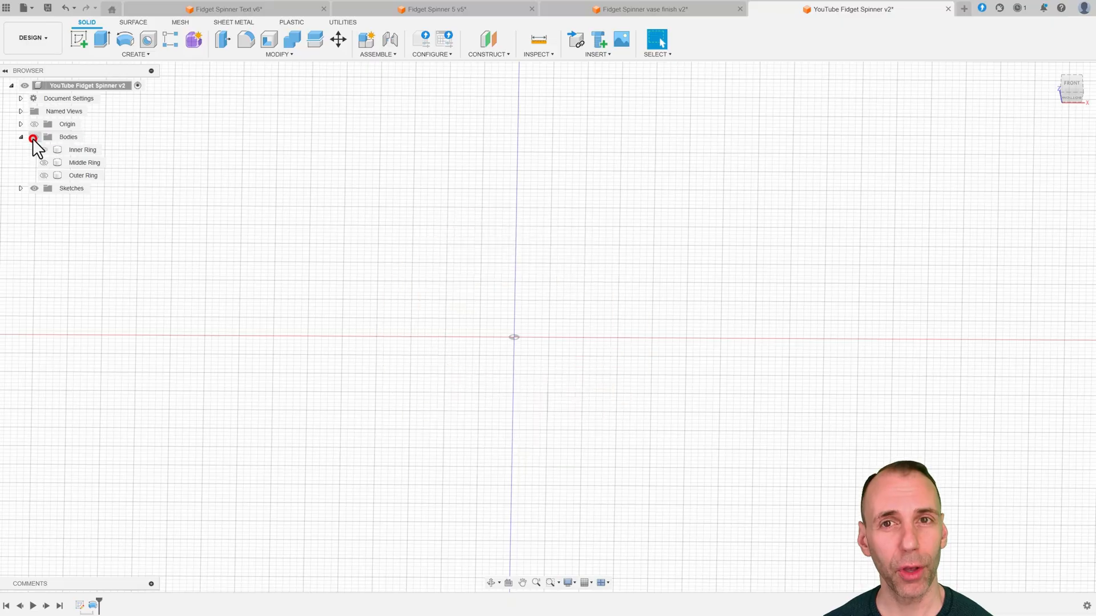
click(34, 137)
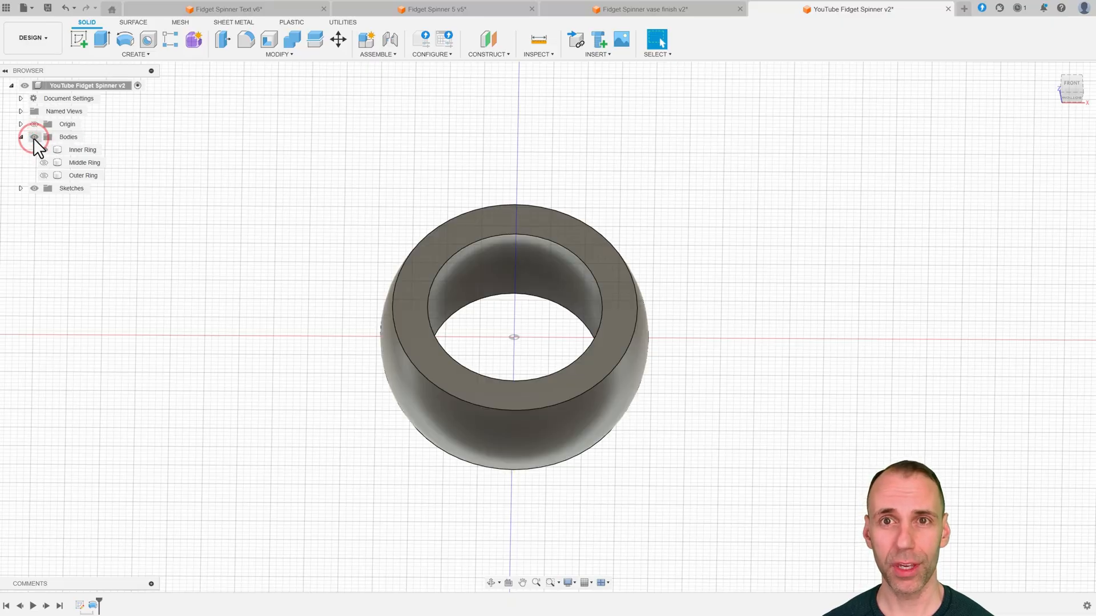
click(34, 137)
click(34, 138)
Compare the Inner Ring with the cones and sockets in the Fidget Spinner vase finish v2 design, ending in YouTube Fidget Spinner v2.
shift+middle_drag(728, 257, 665, 321)
scroll(688, 320, up, 3)
scroll(688, 319, up, 3)
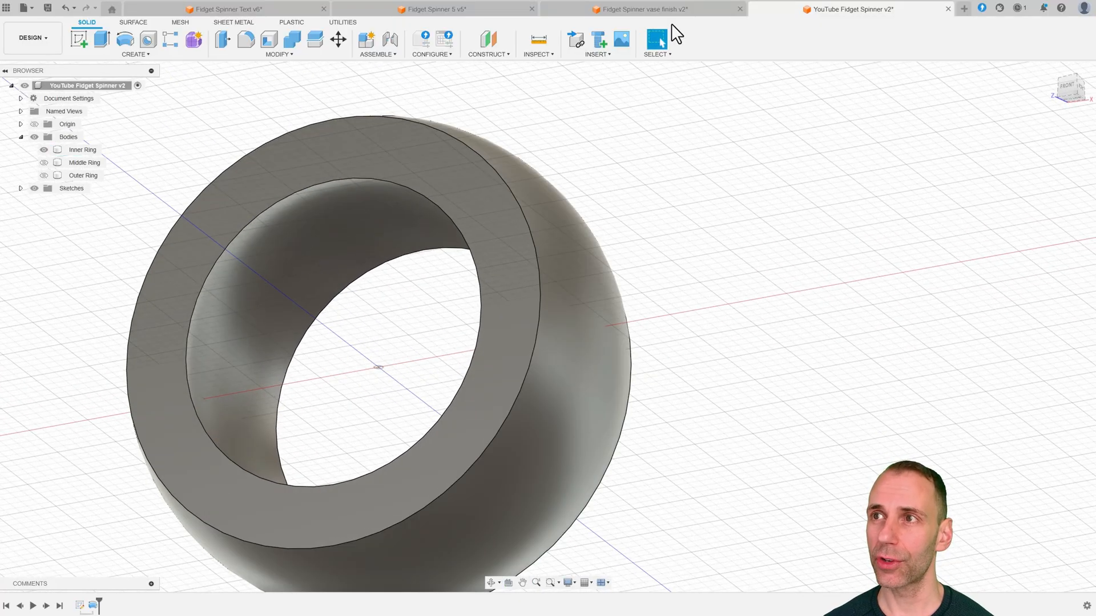
click(669, 10)
shift+middle_drag(802, 342, 749, 288)
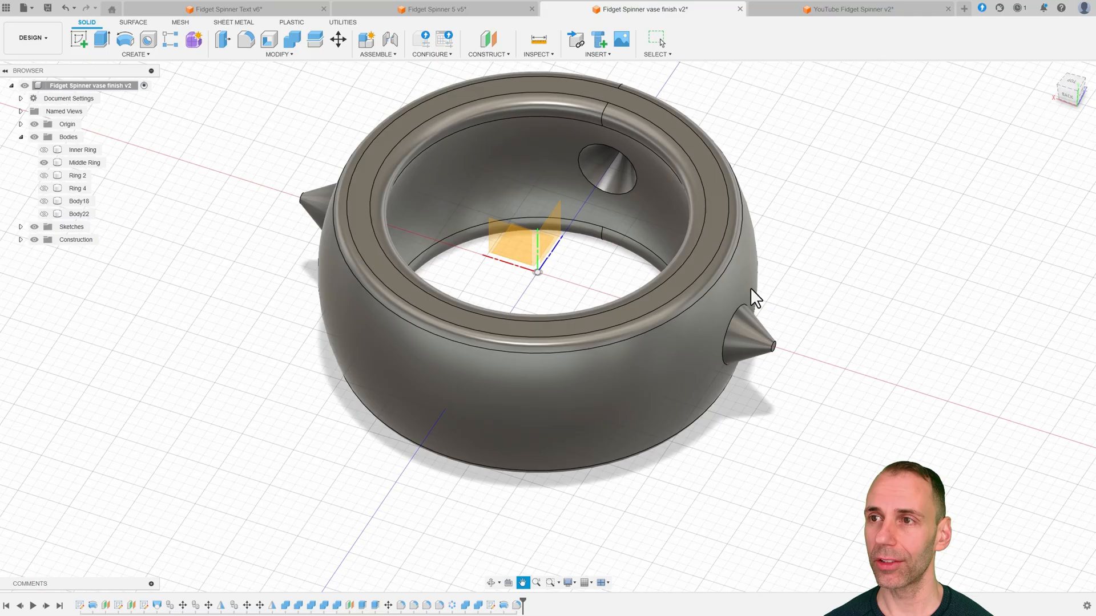
click(866, 14)
shift+middle_drag(706, 338, 592, 338)
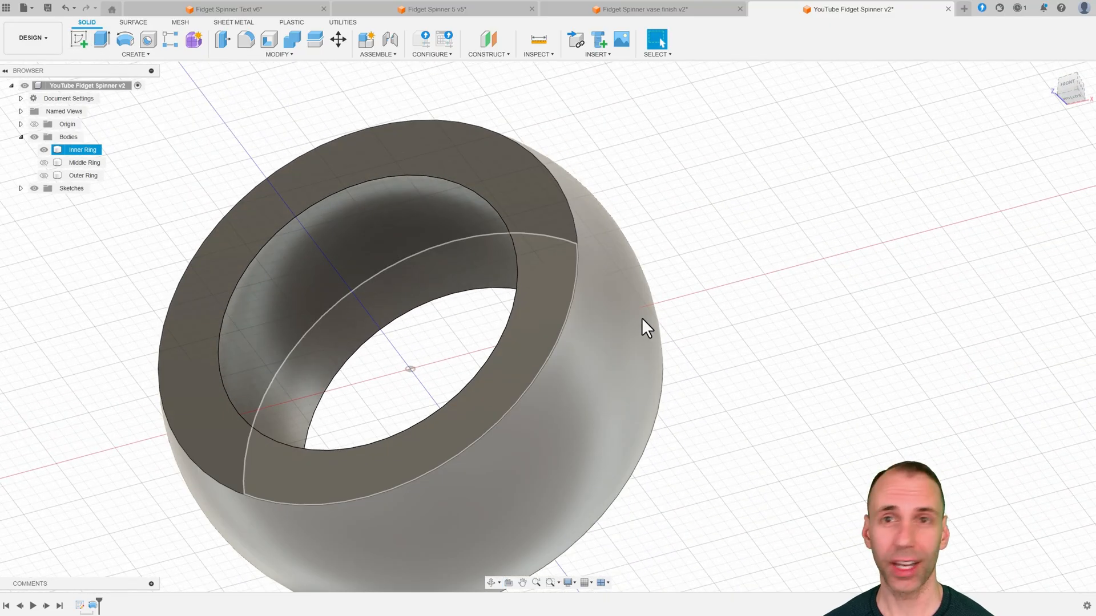
shift+middle_drag(864, 218, 731, 270)
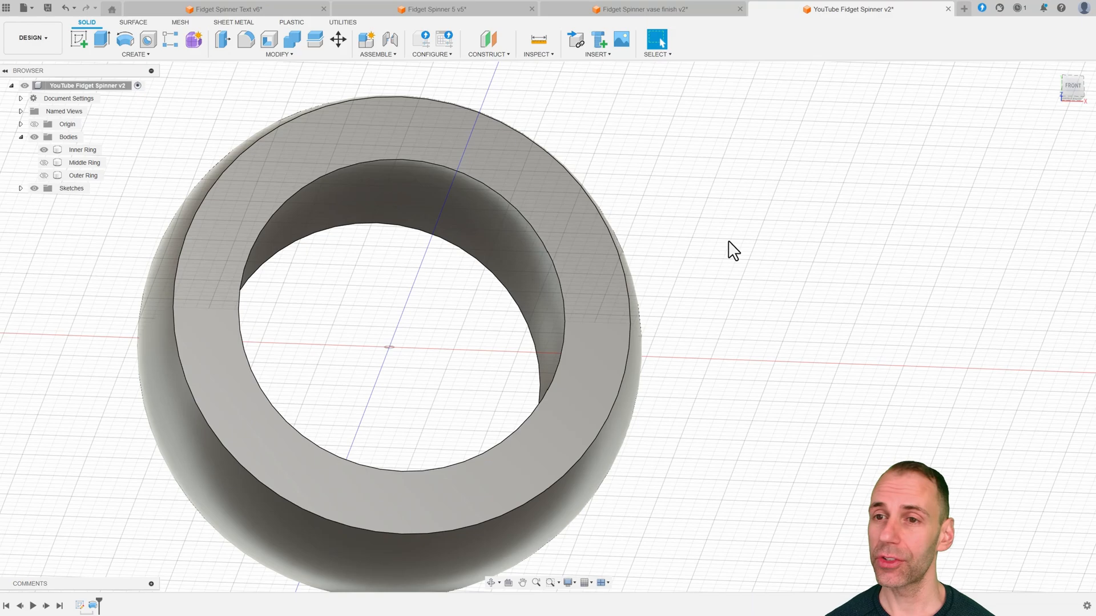
Show the origin planes and axes at the centre of the Inner Ring.
click(51, 126)
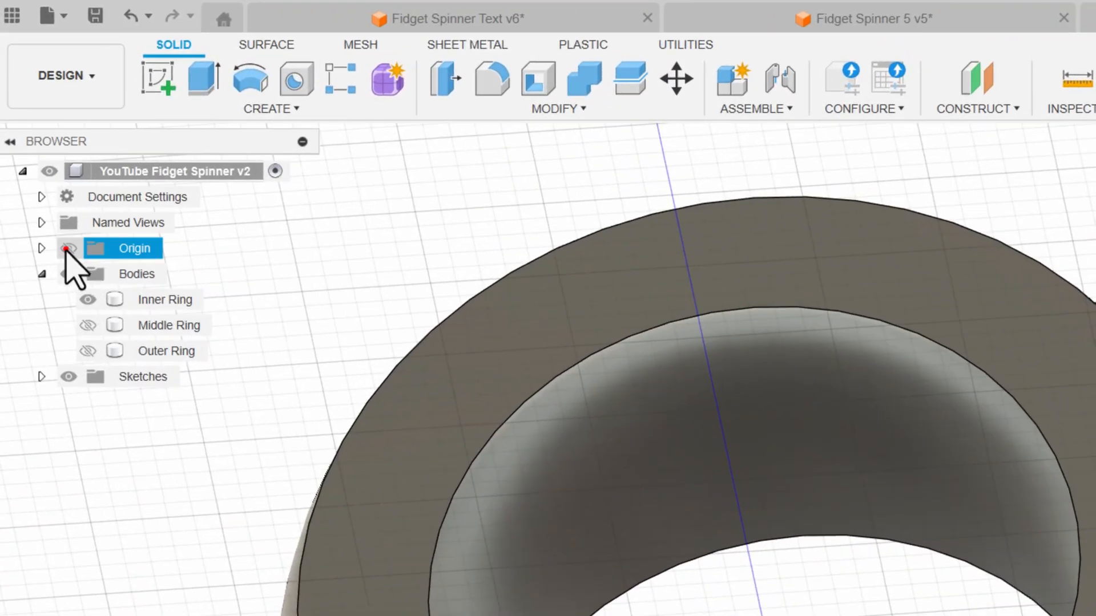
click(66, 250)
shift+middle_drag(1093, 388, 954, 363)
shift+middle_drag(624, 501, 659, 516)
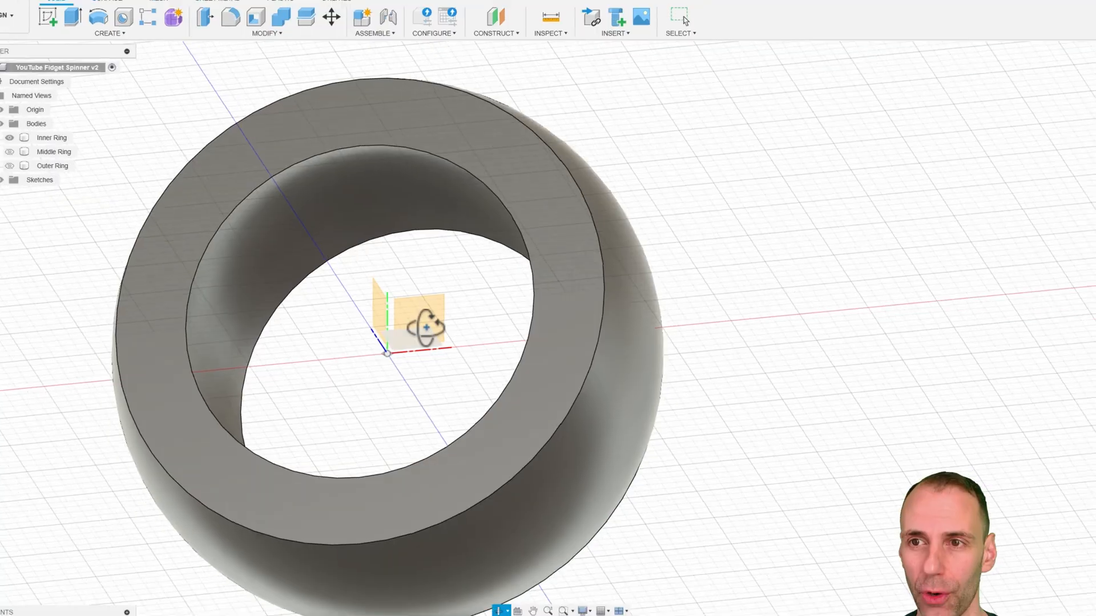
click(35, 124)
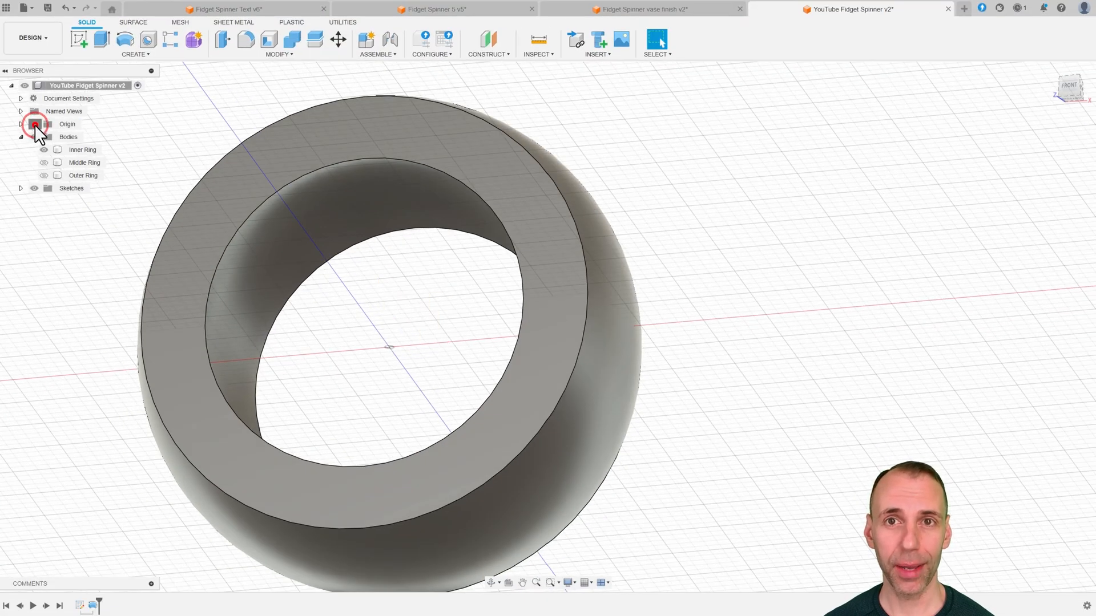
click(34, 125)
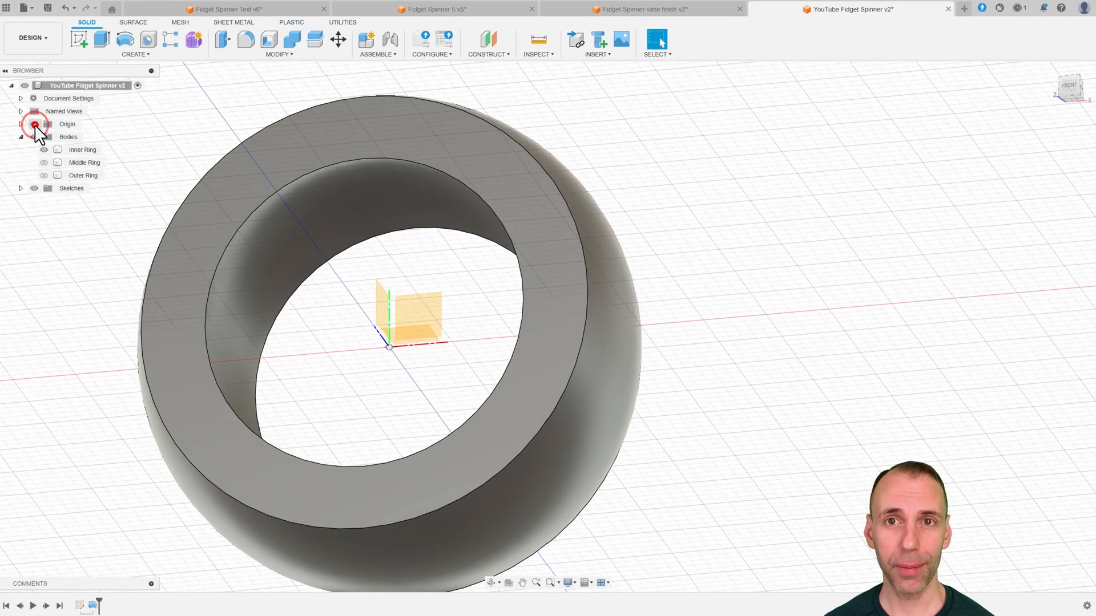
Create a construction plane offset 19.5 mm from the origin's YZ plane, toward the Inner Ring's outer surface.
shift+middle_drag(728, 212, 665, 142)
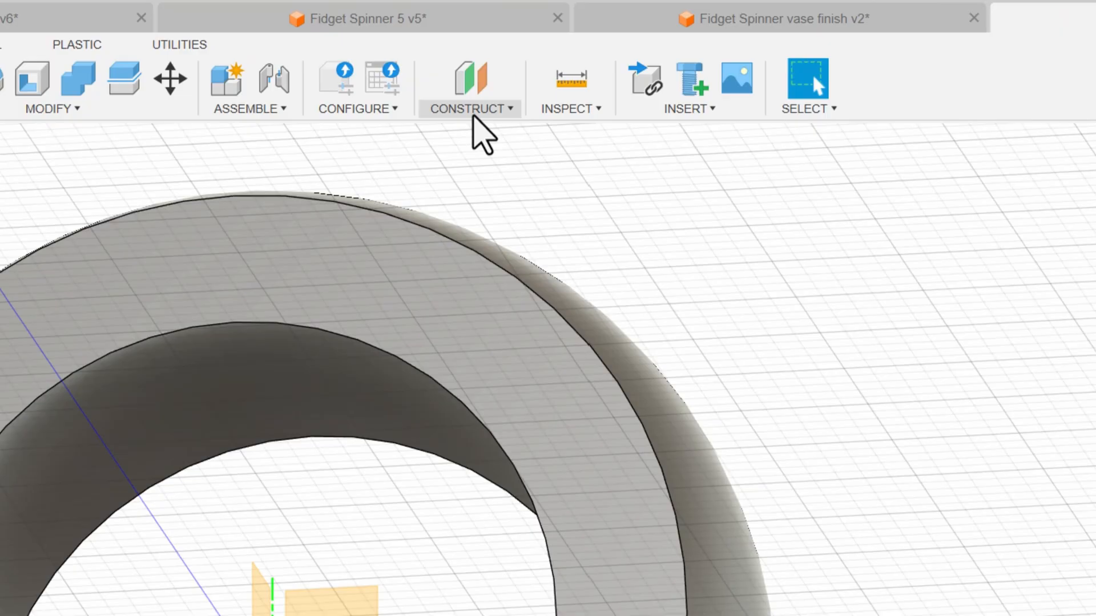
click(478, 110)
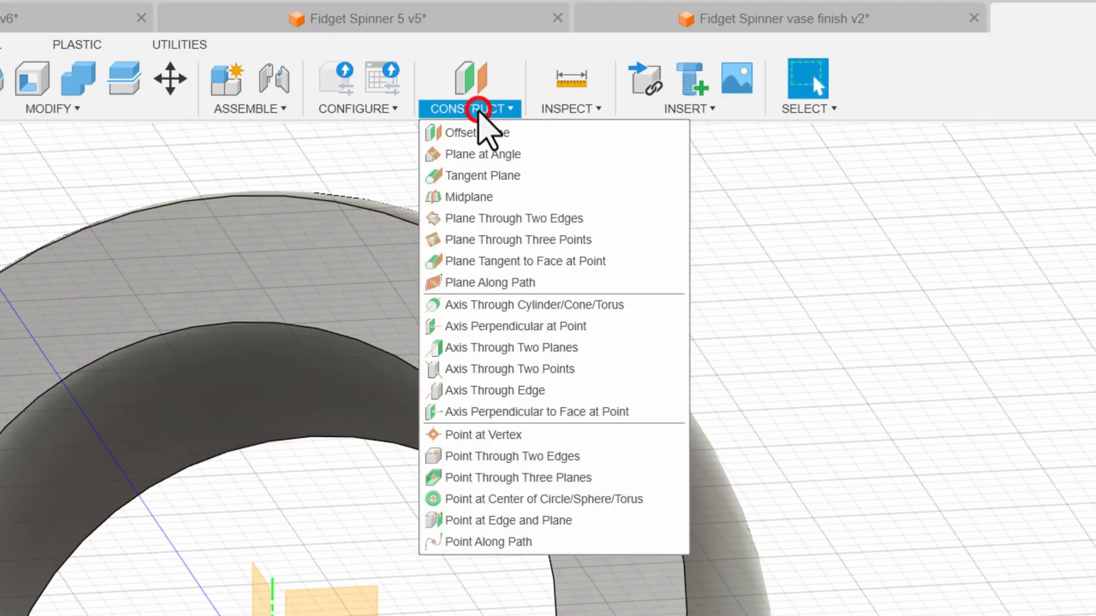
click(485, 133)
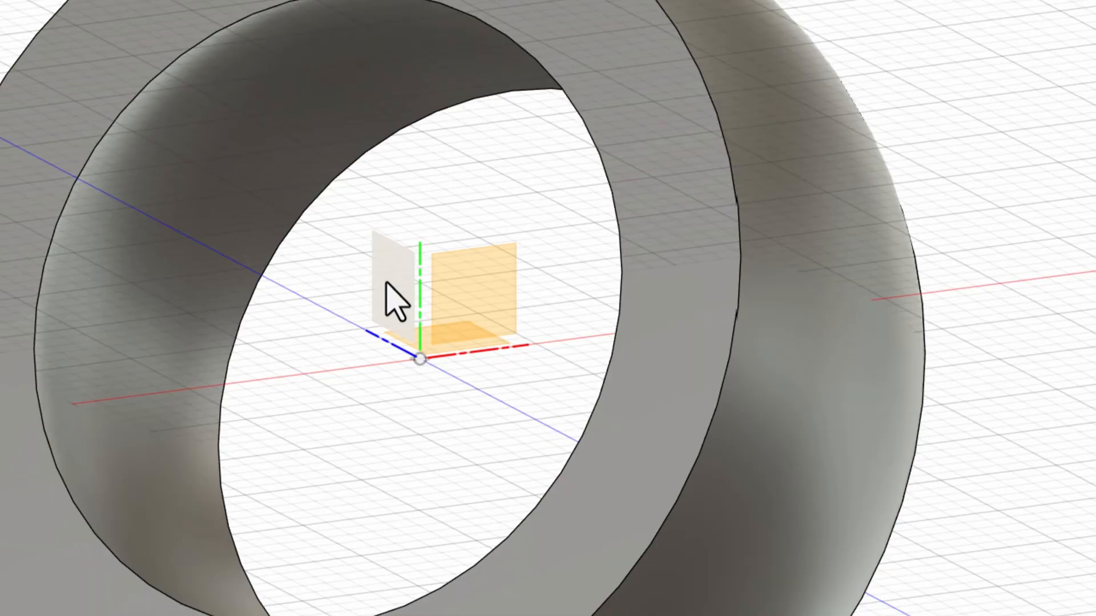
click(279, 511)
click(402, 525)
shift+middle_drag(557, 225, 667, 237)
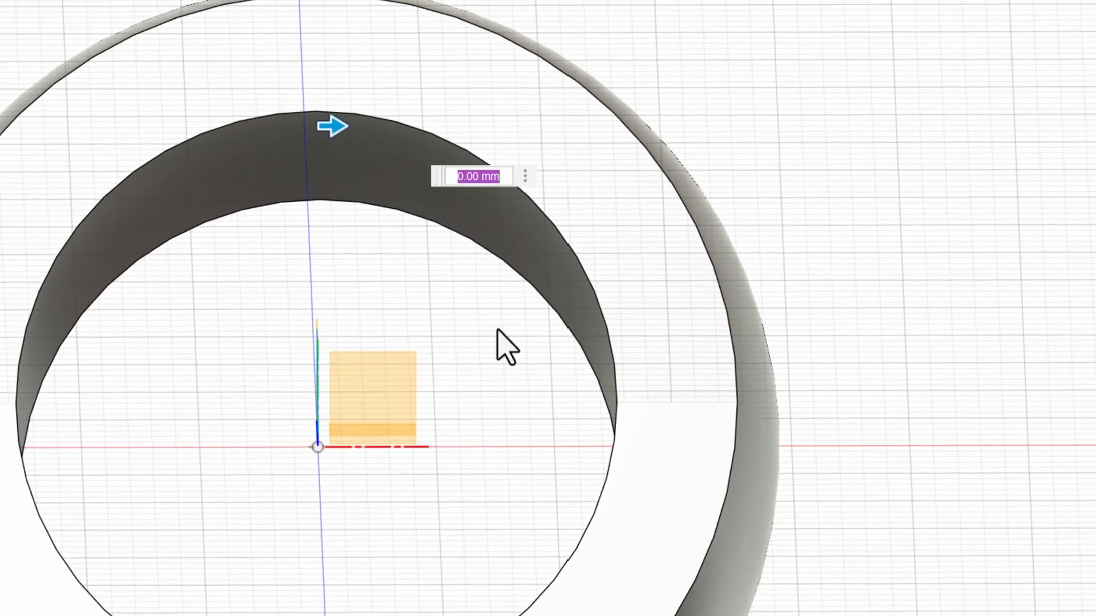
text(19.5)
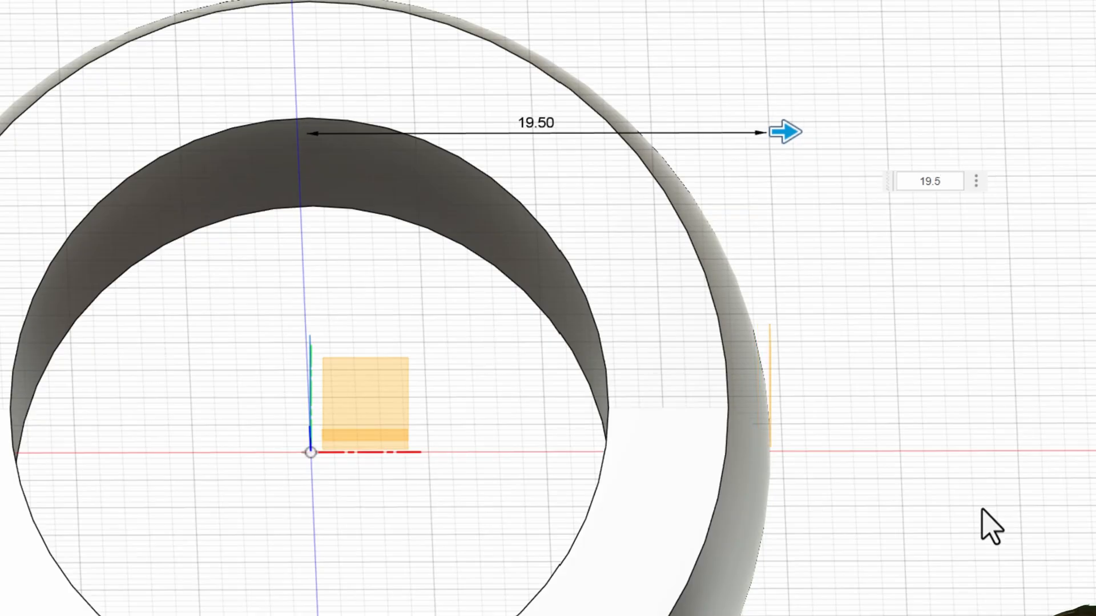
shift+middle_drag(981, 510, 905, 394)
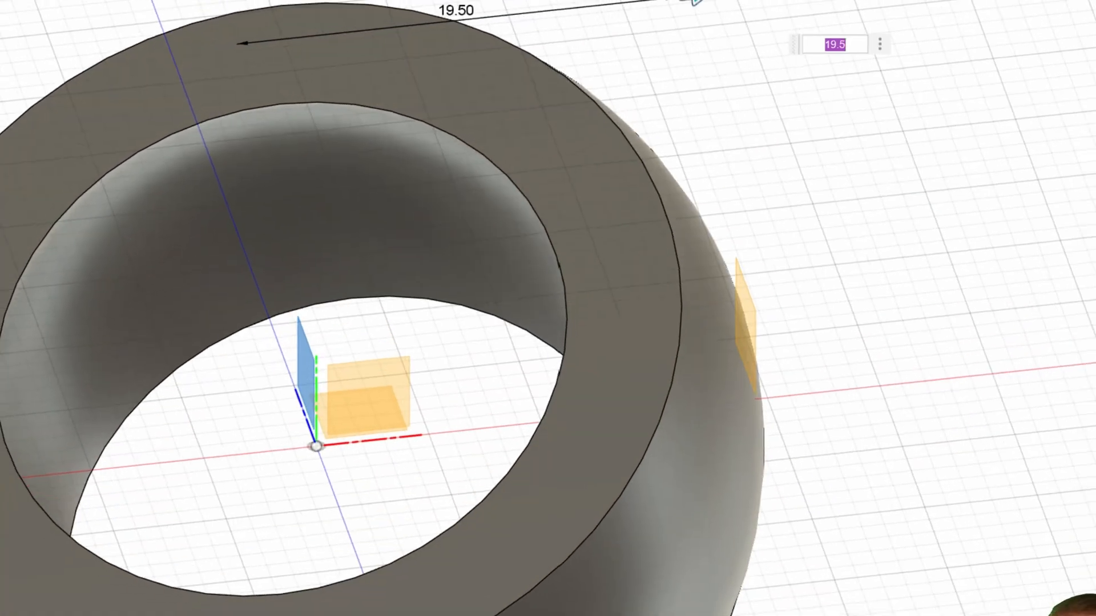
click(1035, 189)
Examine from the front and at an angle where the offset plane meets the Inner Ring's outer edge.
shift+middle_drag(850, 281, 810, 350)
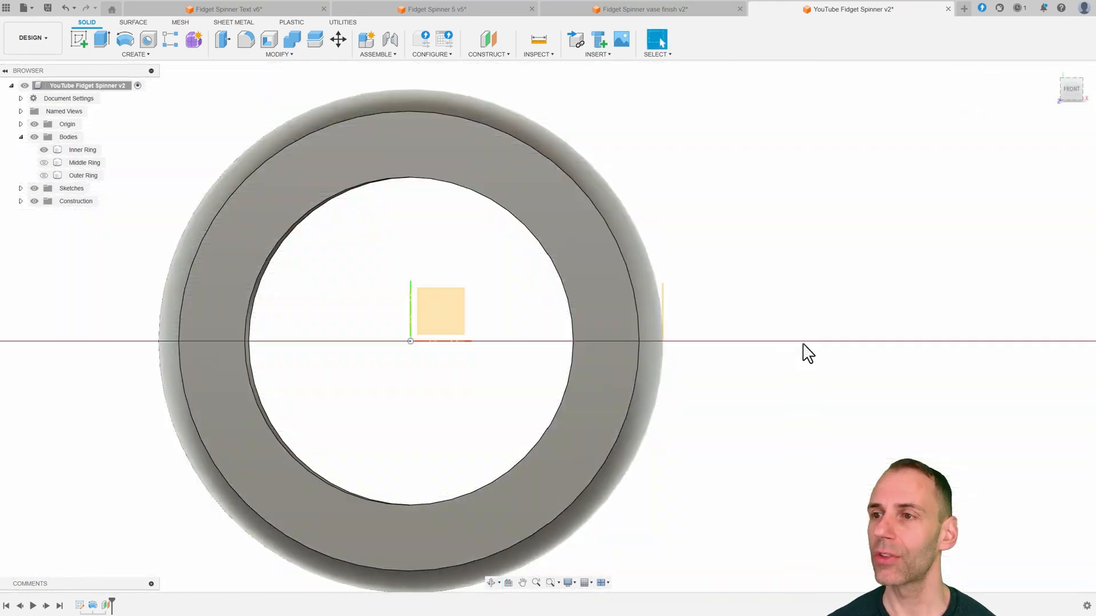
scroll(737, 363, up, 2)
scroll(646, 337, up, 2)
scroll(644, 333, down, 4)
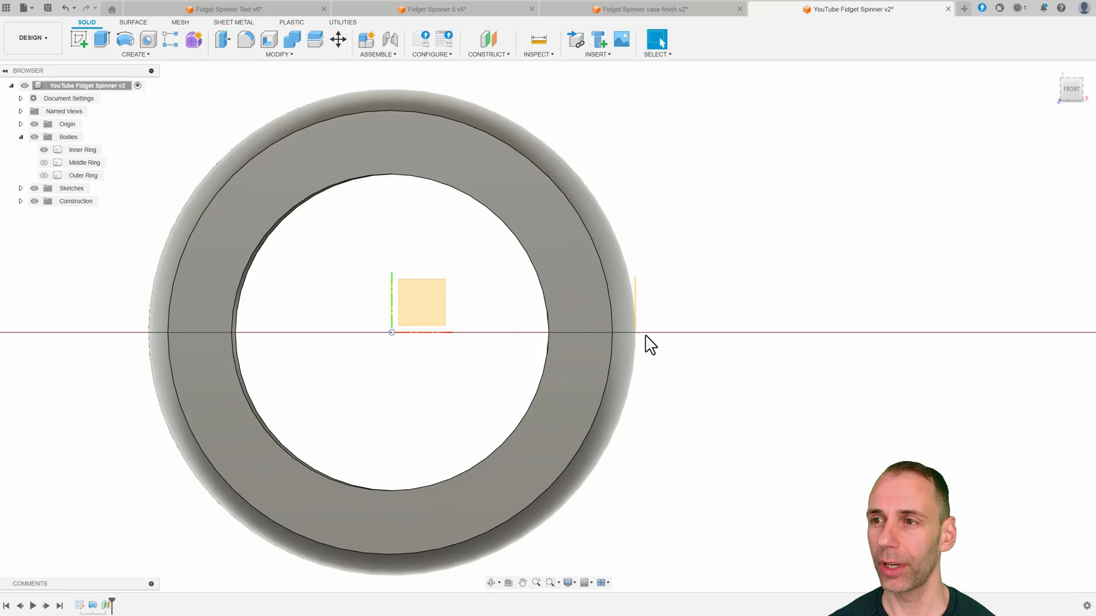
shift+middle_drag(649, 345, 636, 320)
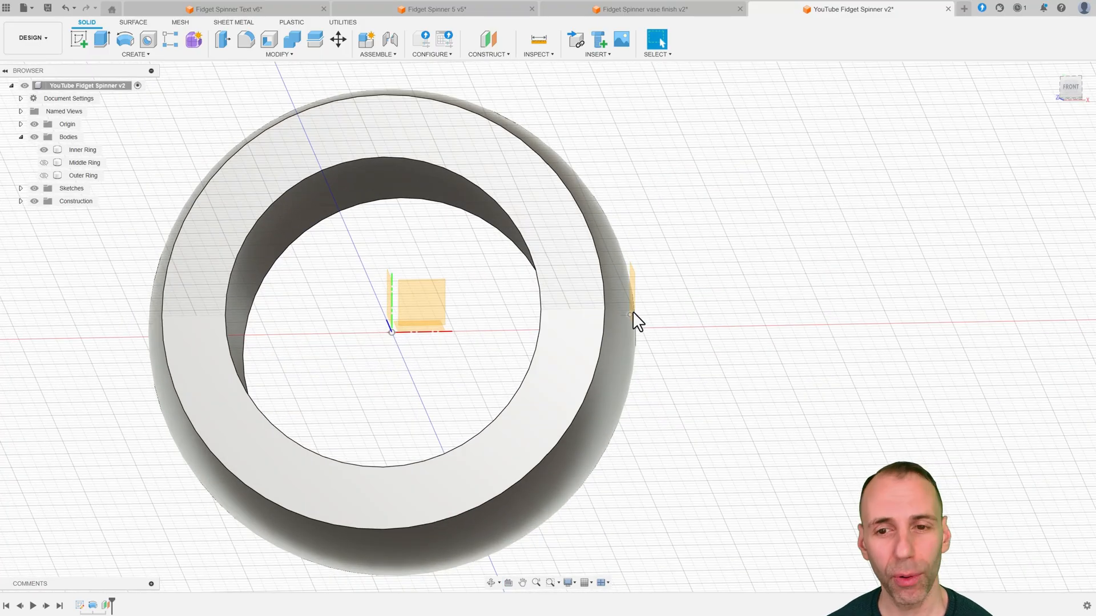
click(474, 142)
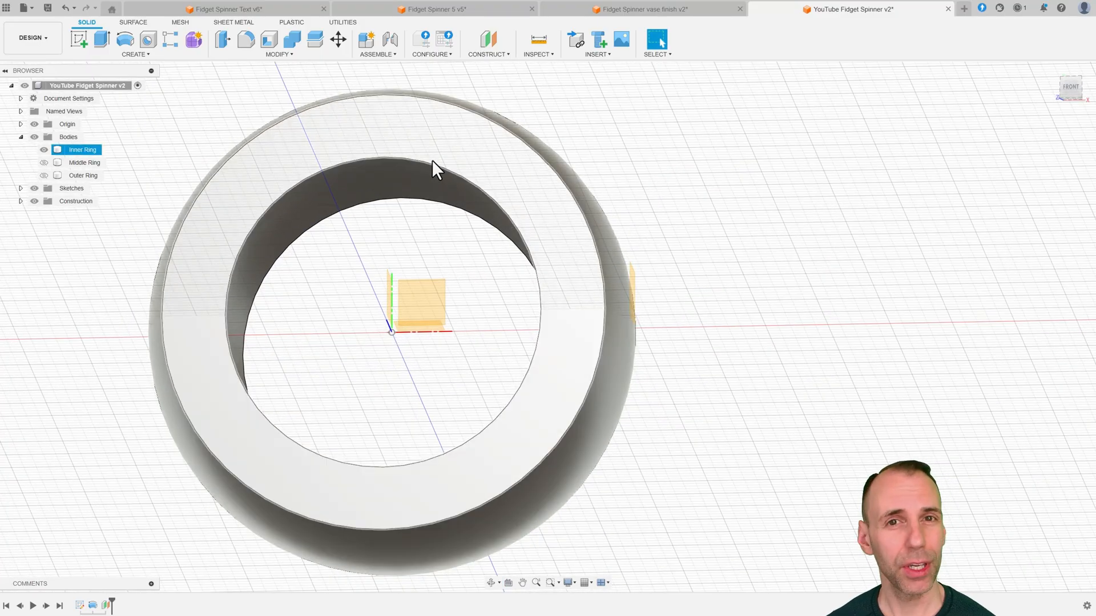
Open Sketch1 for editing, examine the diameter dimension of the inner ring's outer circle, and finish the sketch.
click(108, 417)
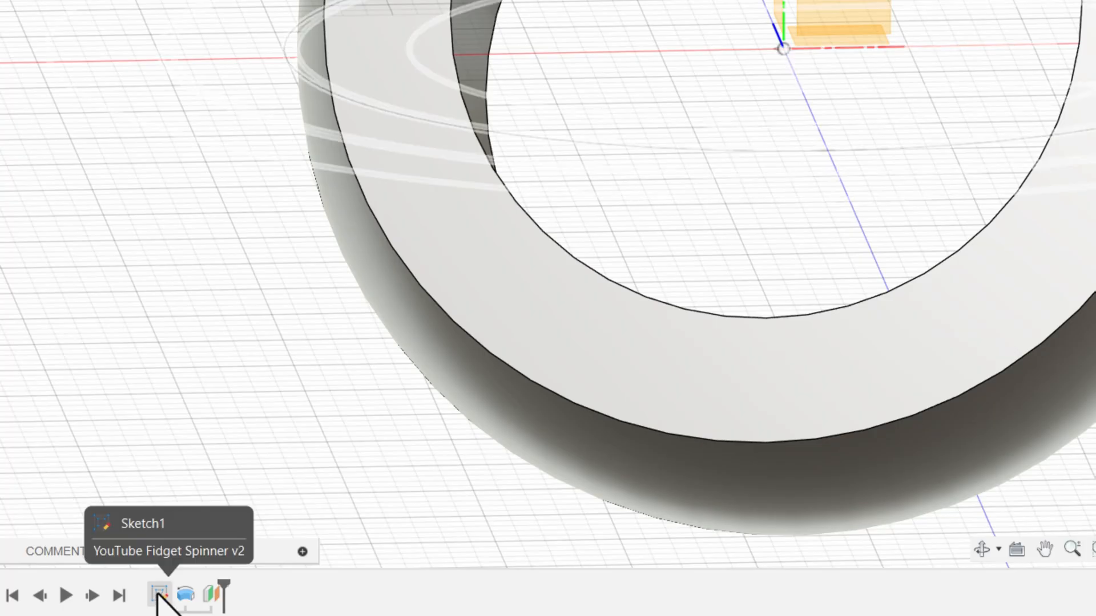
right_click(160, 598)
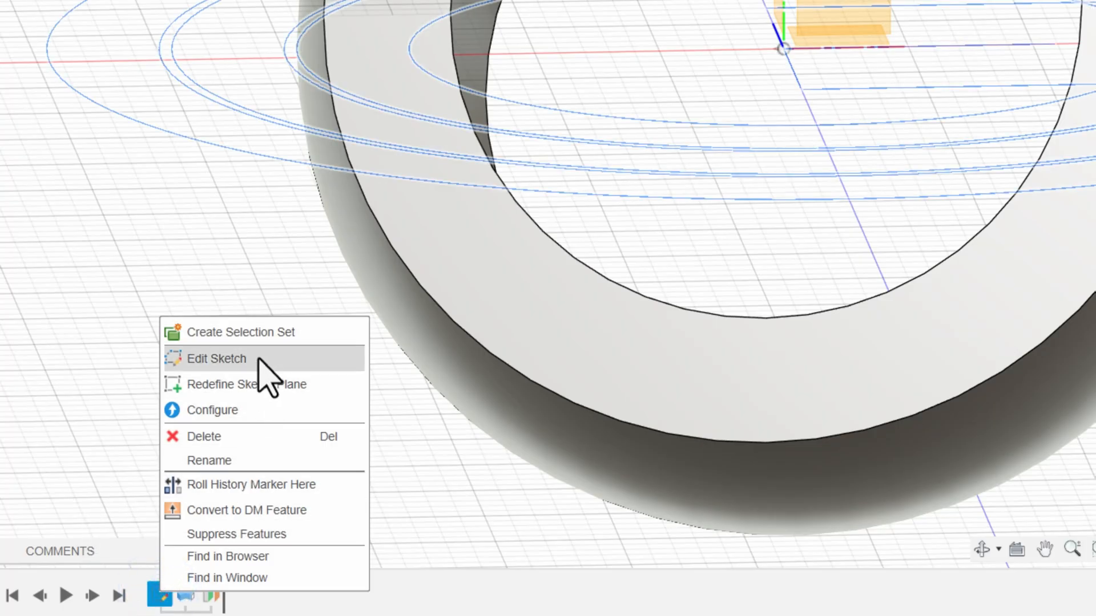
click(258, 360)
scroll(818, 137, up, 1)
scroll(821, 143, down, 3)
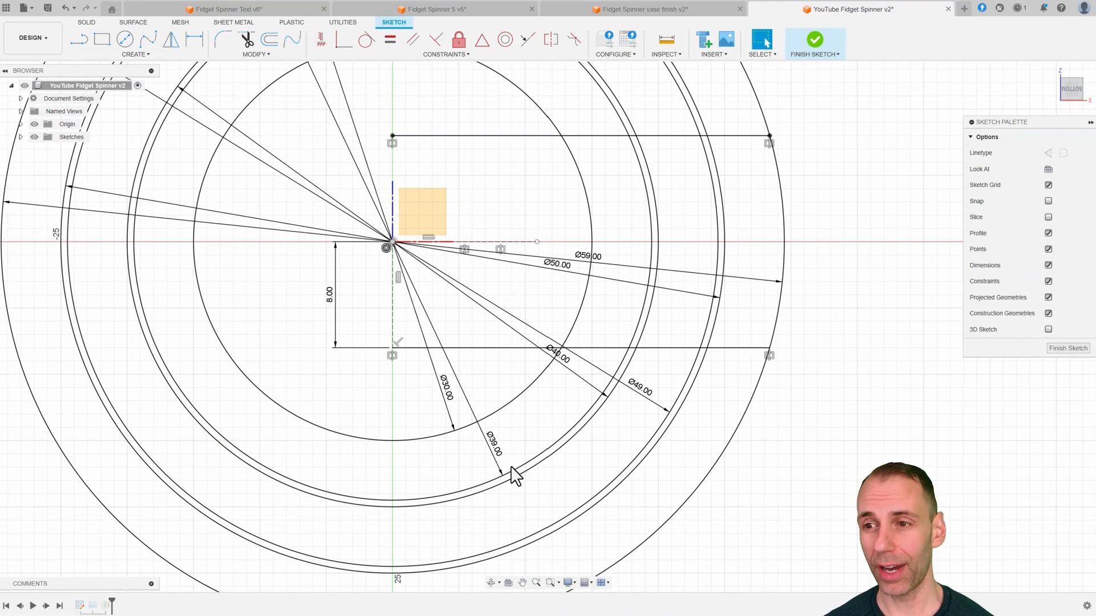
click(1068, 348)
Start a new sketch on the offset construction plane at the Inner Ring's outer surface.
mouse_move(875, 367)
shift+middle_down()
mouse_move(706, 367)
mouse_move(701, 411)
mouse_move(742, 325)
mouse_move(684, 330)
mouse_move(670, 269)
mouse_move(639, 251)
shift+middle_up()
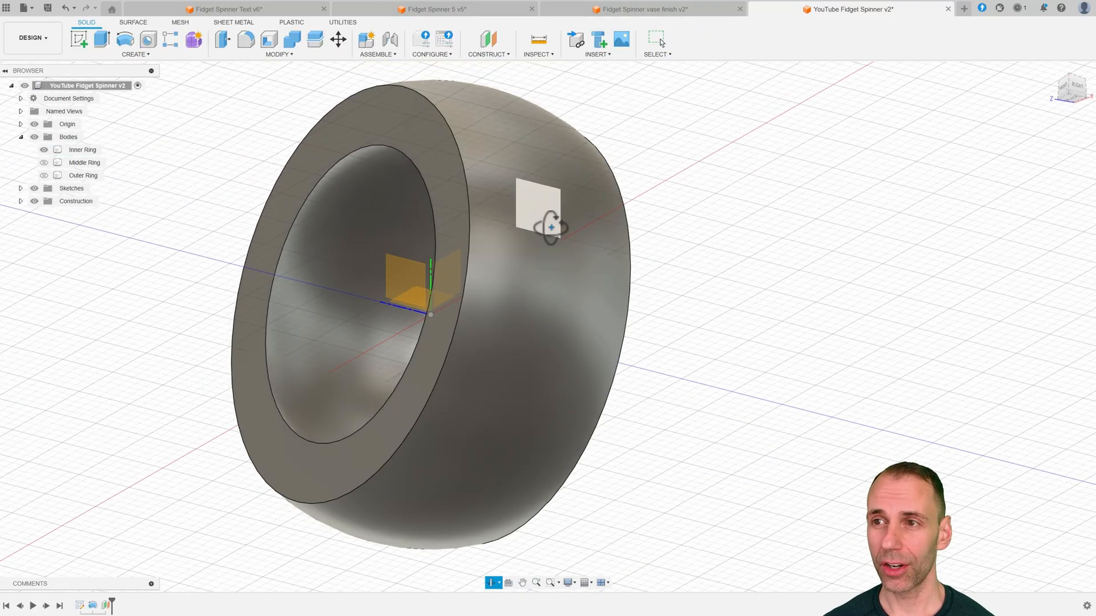
shift+middle_drag(554, 226, 634, 235)
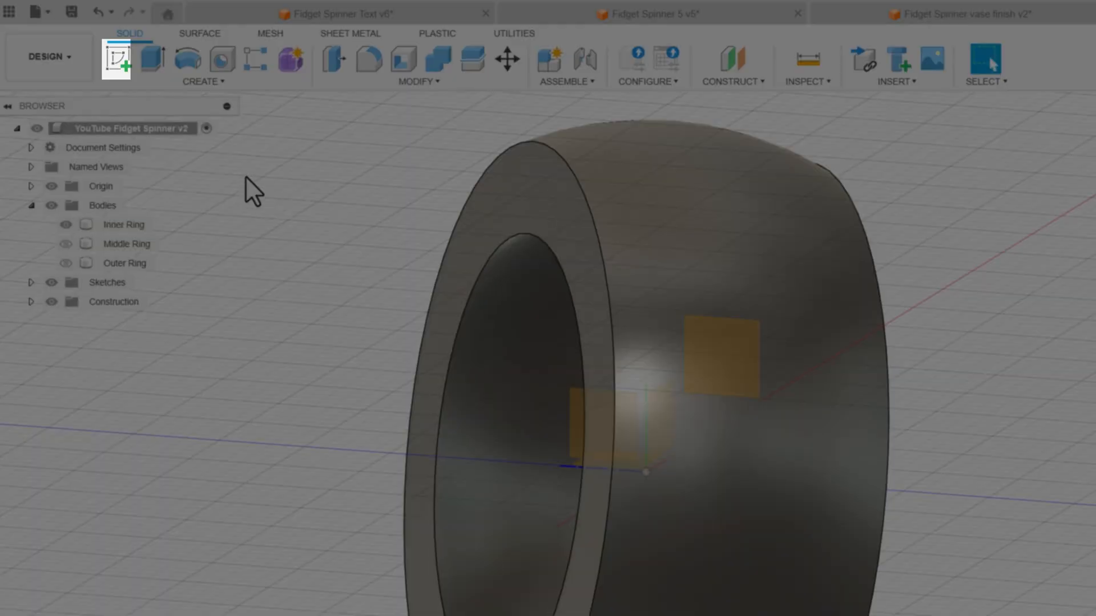
click(120, 62)
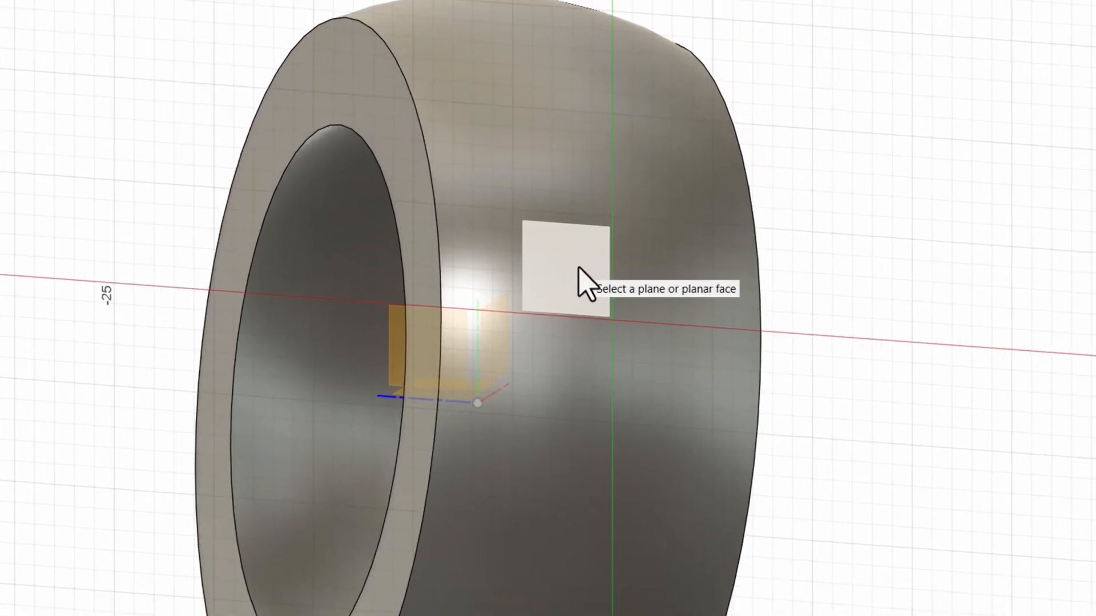
click(727, 312)
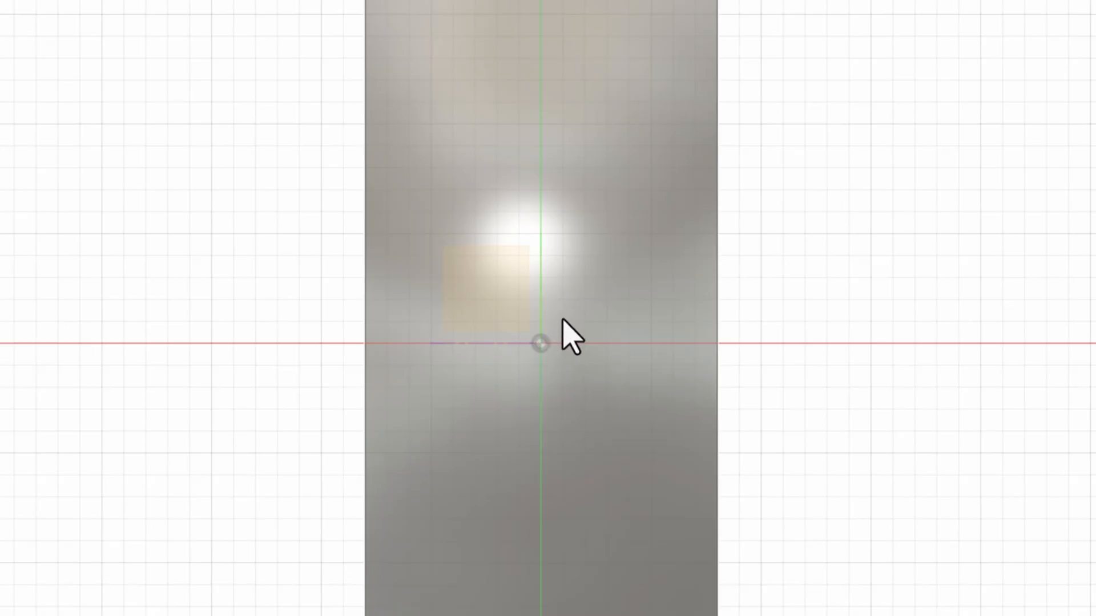
Sketch a 6 mm diameter circle centred on the sketch origin and finish the sketch.
scroll(595, 335, up, 2)
key(c)
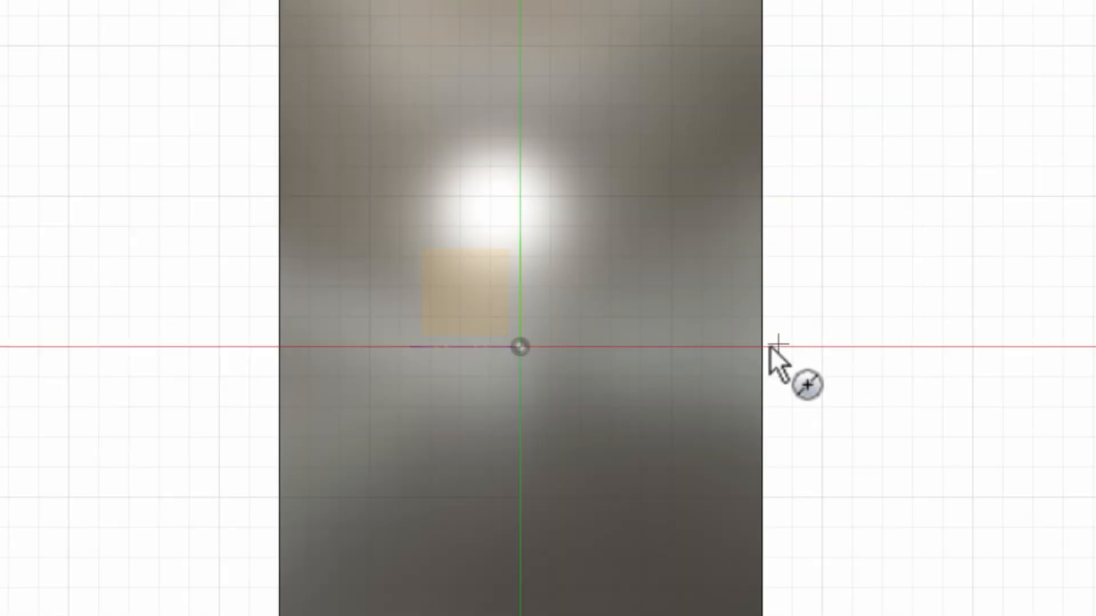
click(519, 348)
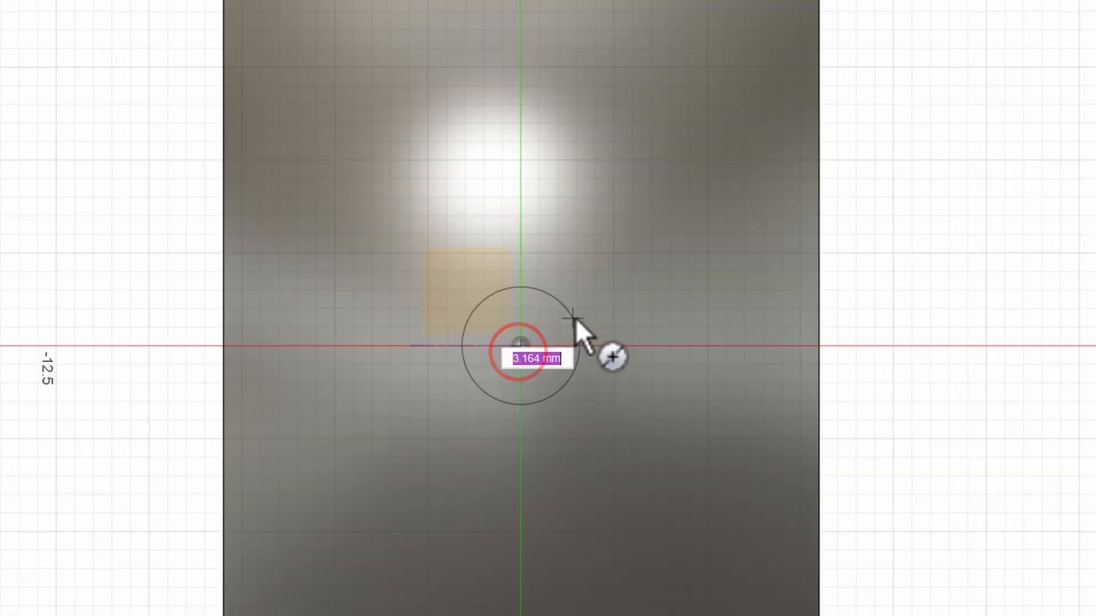
text(6)
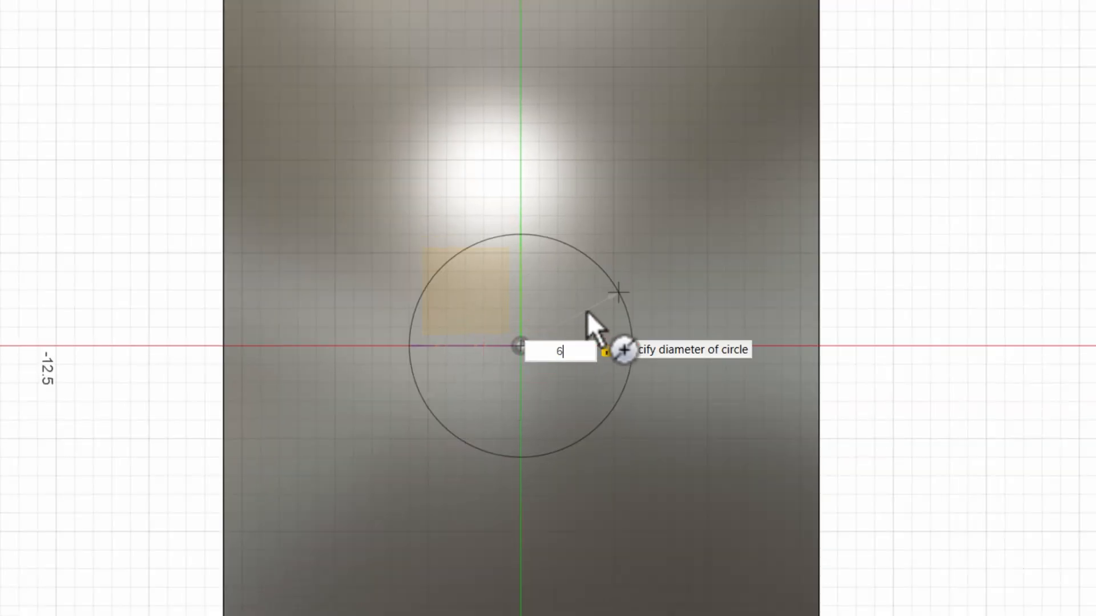
key(Return)
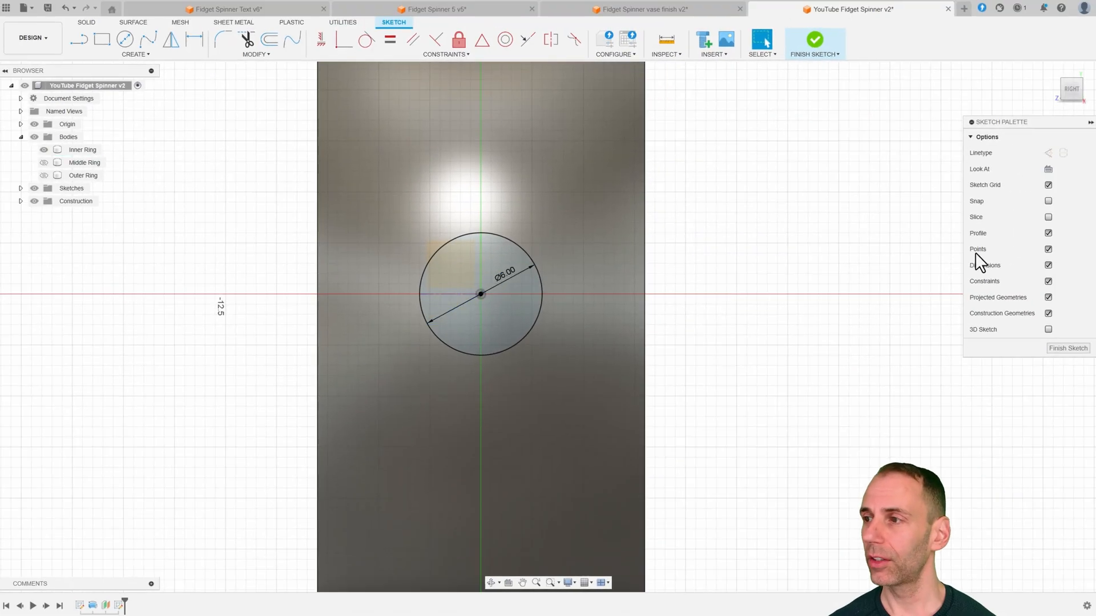
click(1065, 347)
Create a construction plane offset 3.5 mm outward from the 6 mm circle's profile on the Inner Ring.
mouse_move(749, 182)
shift+middle_down()
mouse_move(778, 262)
mouse_move(778, 222)
mouse_move(772, 242)
shift+middle_up()
mouse_move(755, 286)
shift+middle_down()
mouse_move(759, 268)
mouse_move(741, 272)
shift+middle_up()
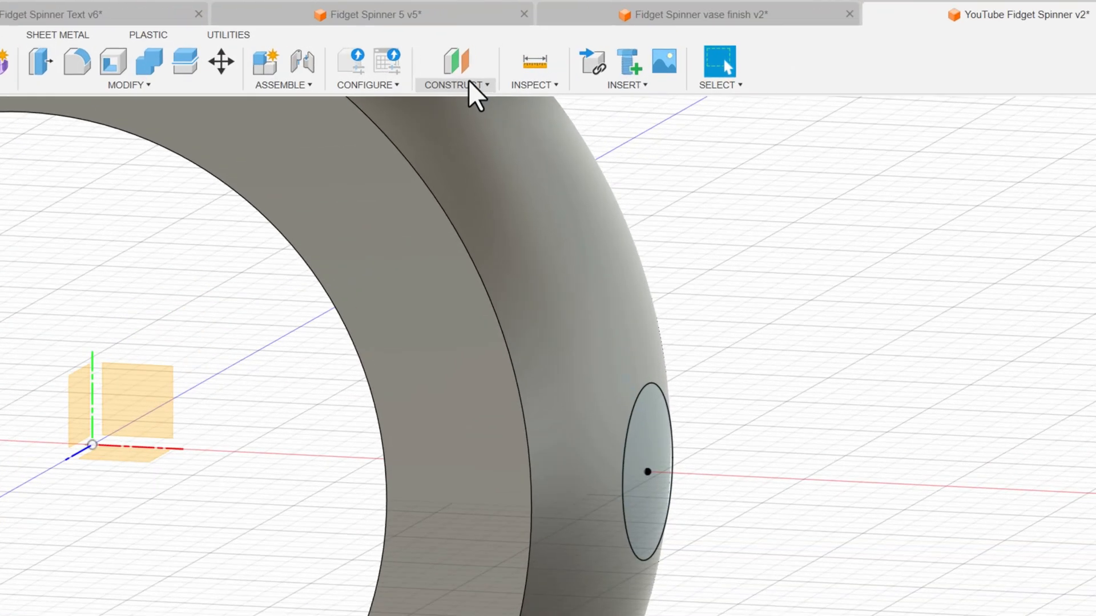
click(469, 82)
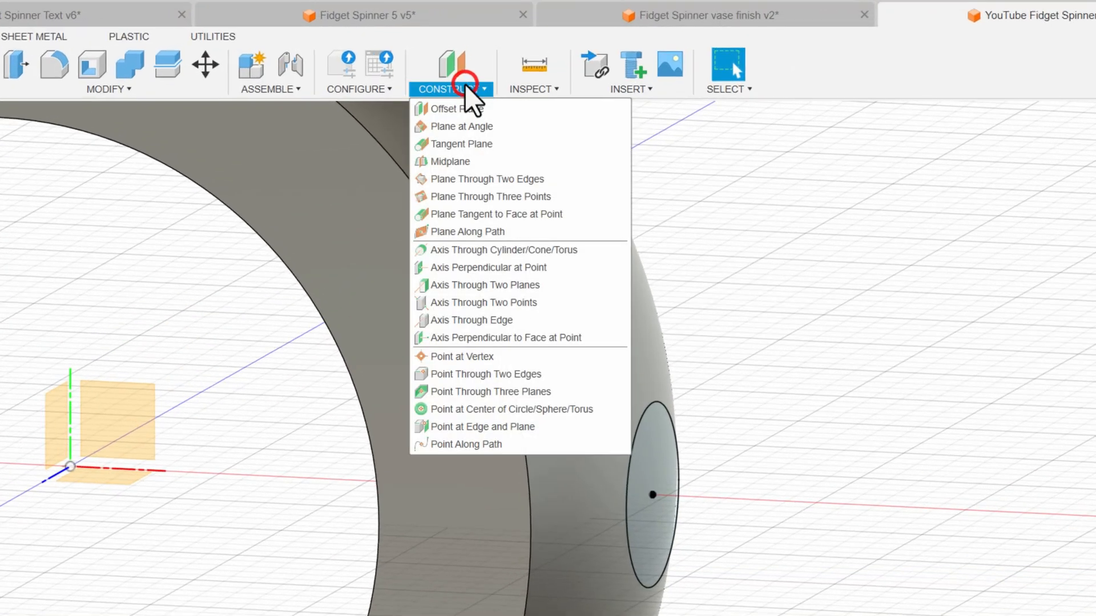
click(453, 107)
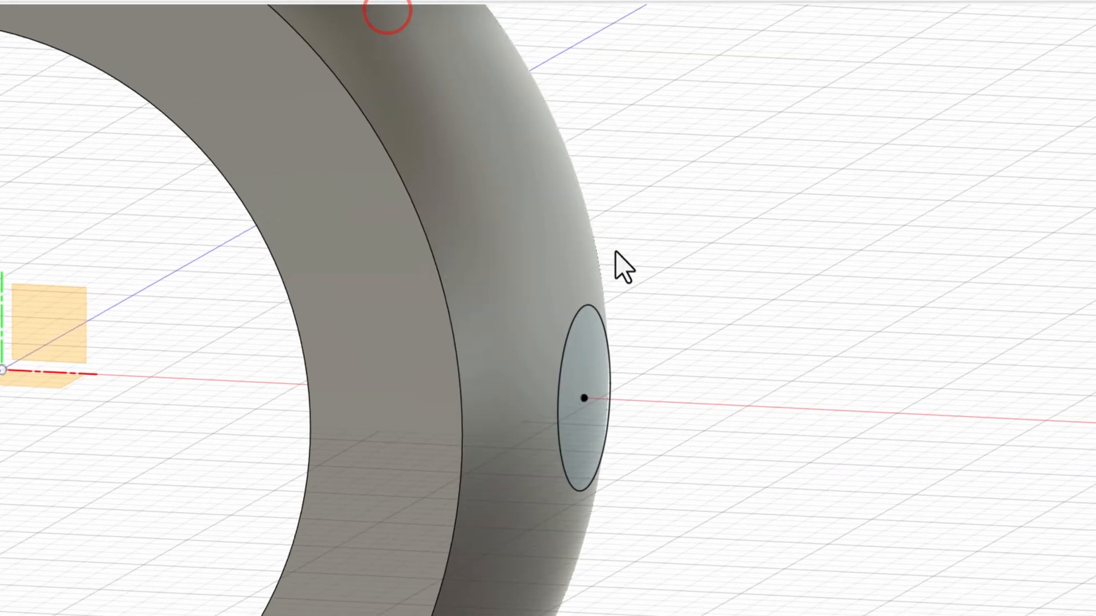
click(664, 466)
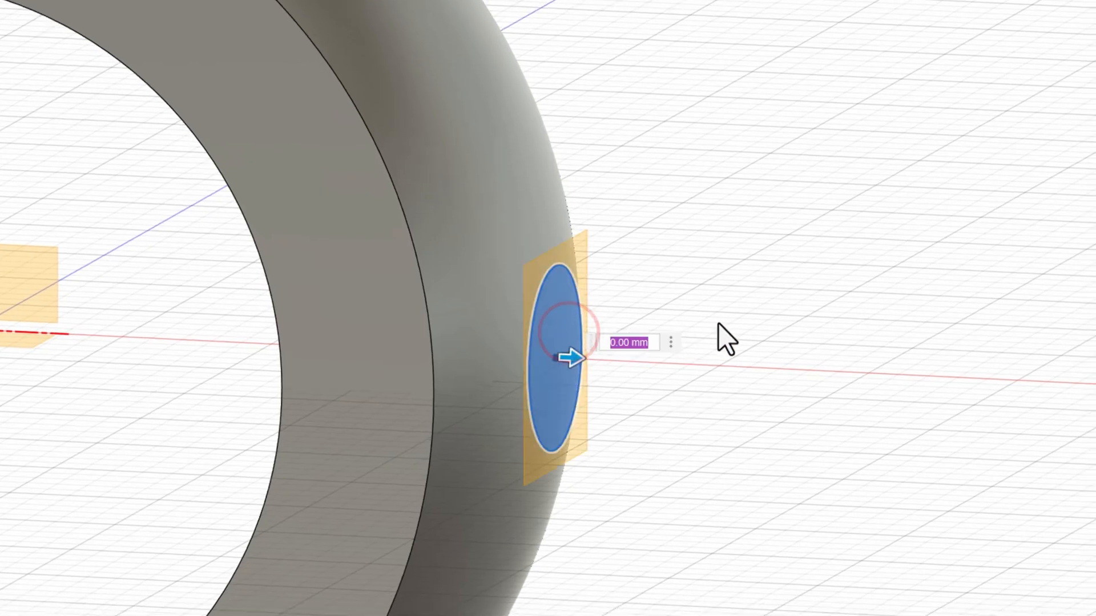
text(3.5)
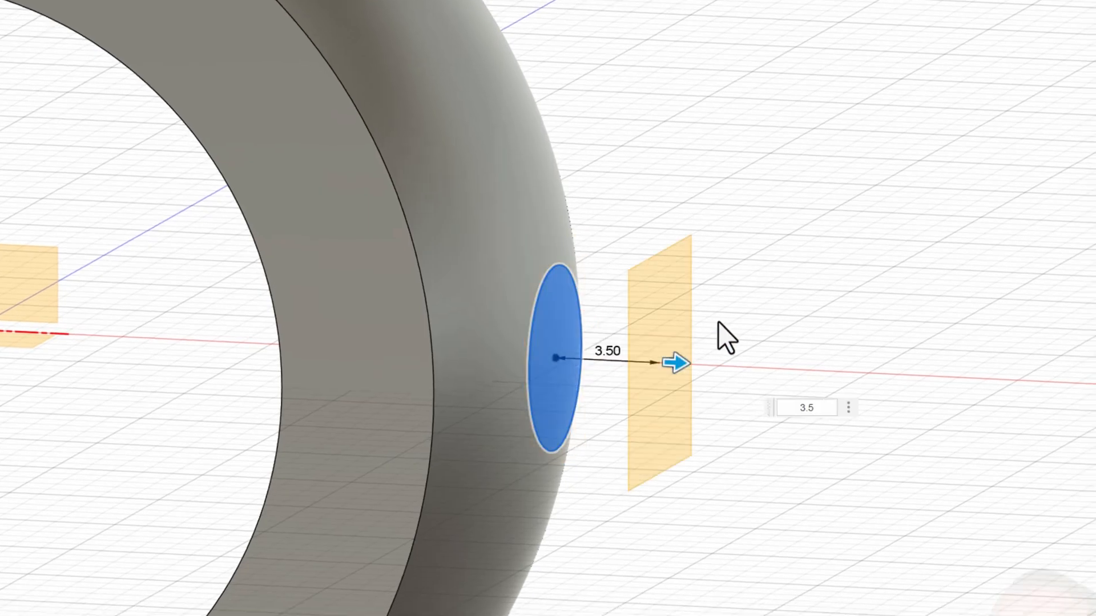
key(Return)
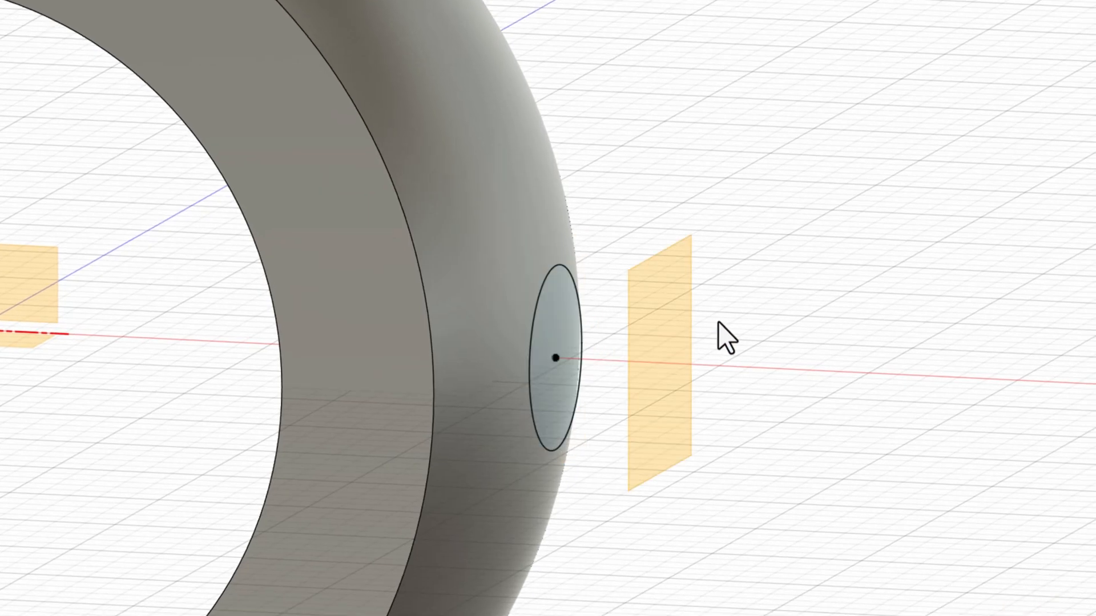
Start a new sketch on the construction plane 3.5 mm outside the circle profile and activate the Circle tool.
shift+middle_drag(720, 323, 552, 345)
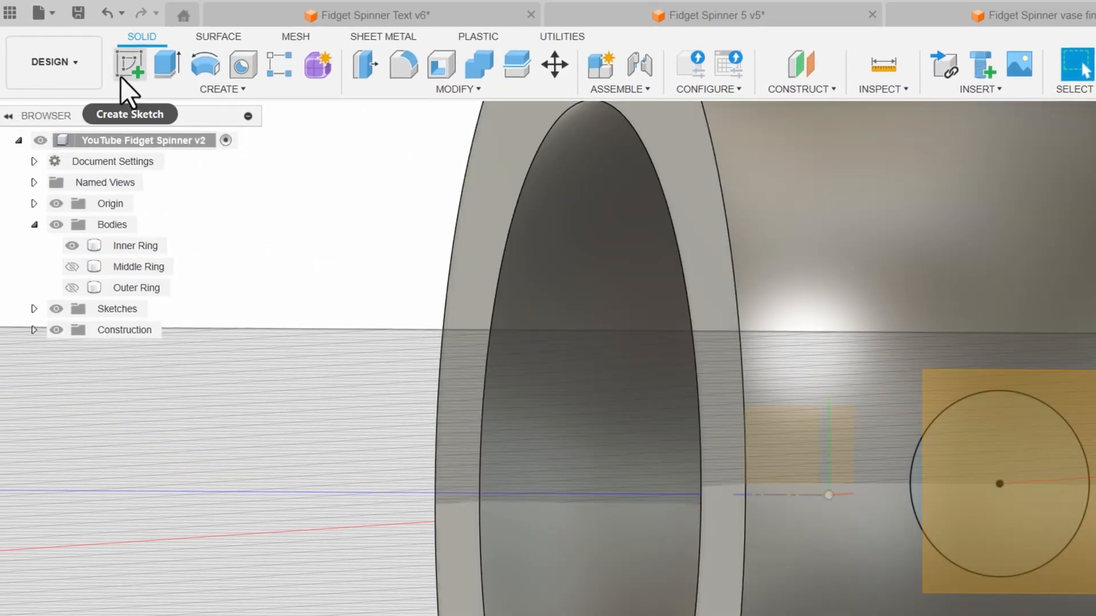
click(121, 76)
click(455, 237)
key(c)
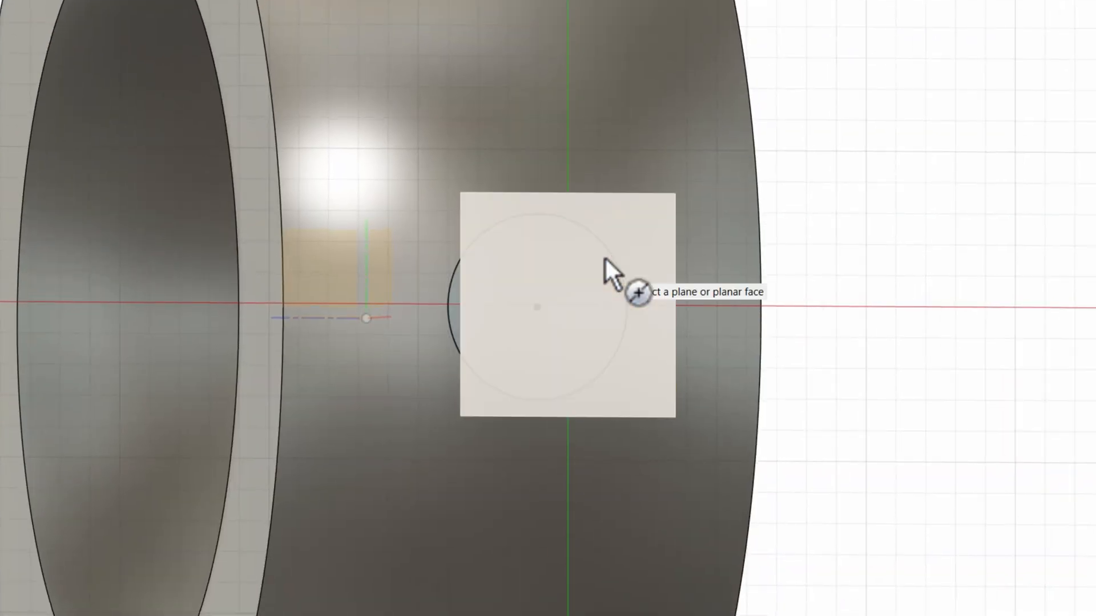
Sketch a 1 mm diameter circle centred on the origin of the outer offset plane and finish the sketch.
click(639, 241)
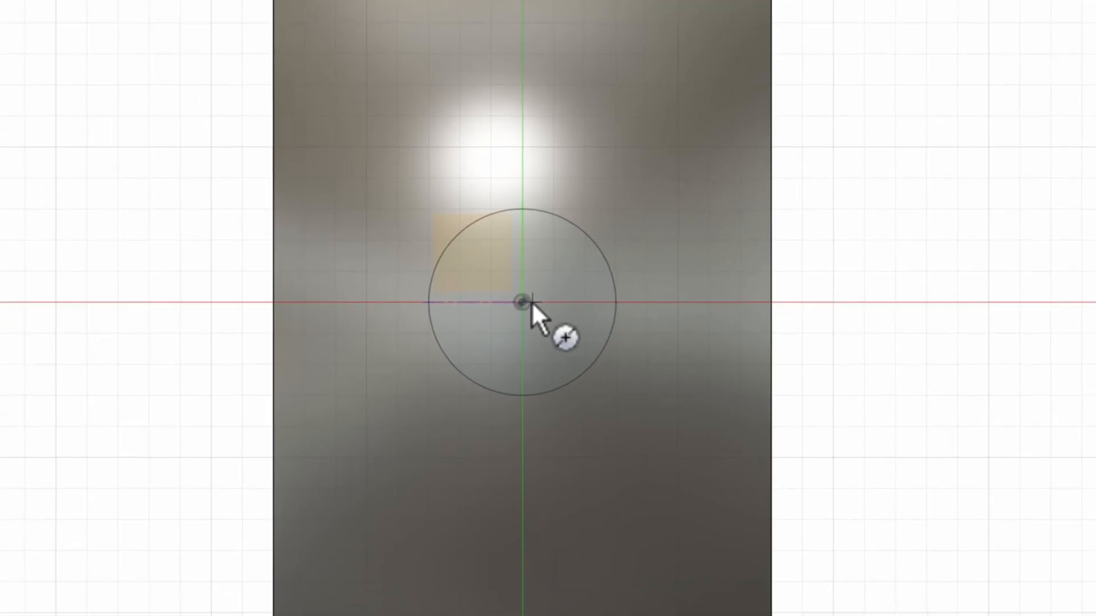
click(524, 302)
text(1)
key(Return)
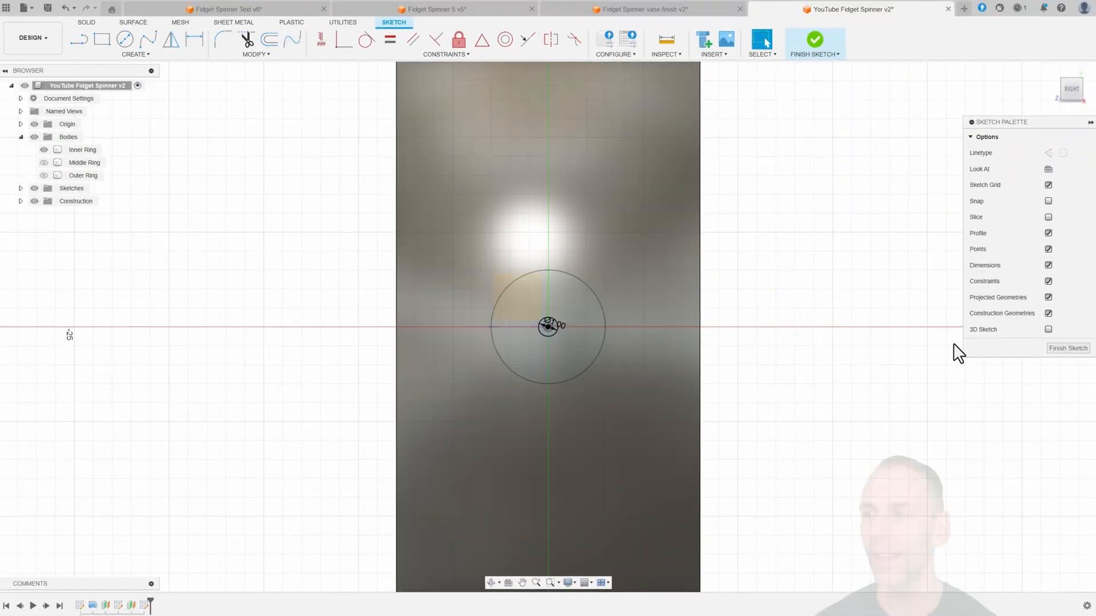
click(1052, 347)
Start a Loft with the large circle beside the inner ring's outer surface as the first profile.
mouse_move(812, 367)
shift+middle_down()
mouse_move(844, 345)
mouse_move(906, 370)
mouse_move(845, 292)
shift+middle_up()
scroll(850, 292, up, 2)
scroll(717, 284, up, 2)
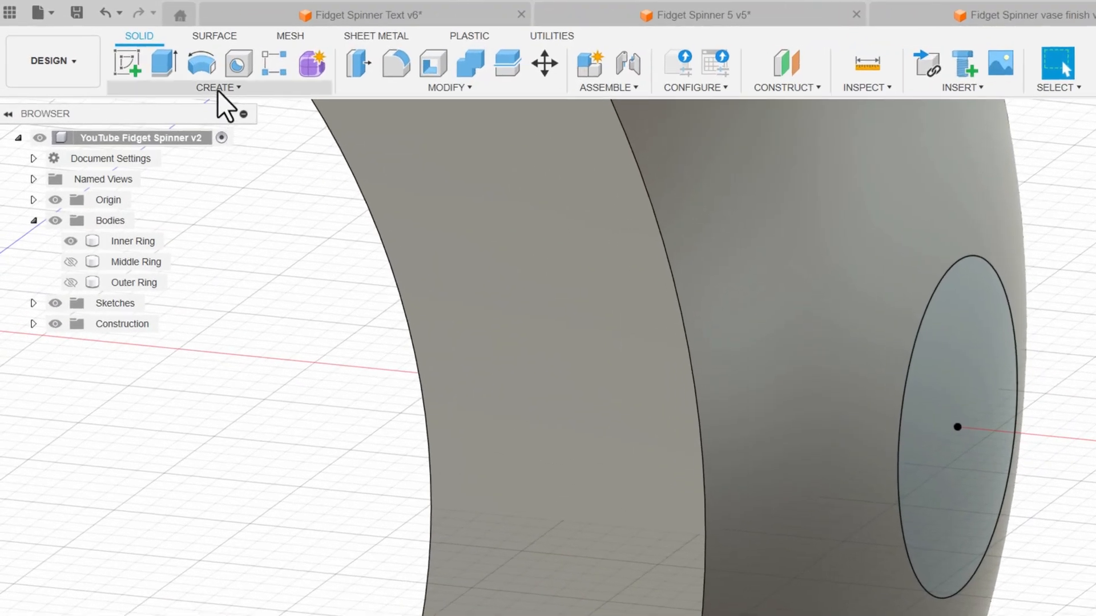
click(218, 89)
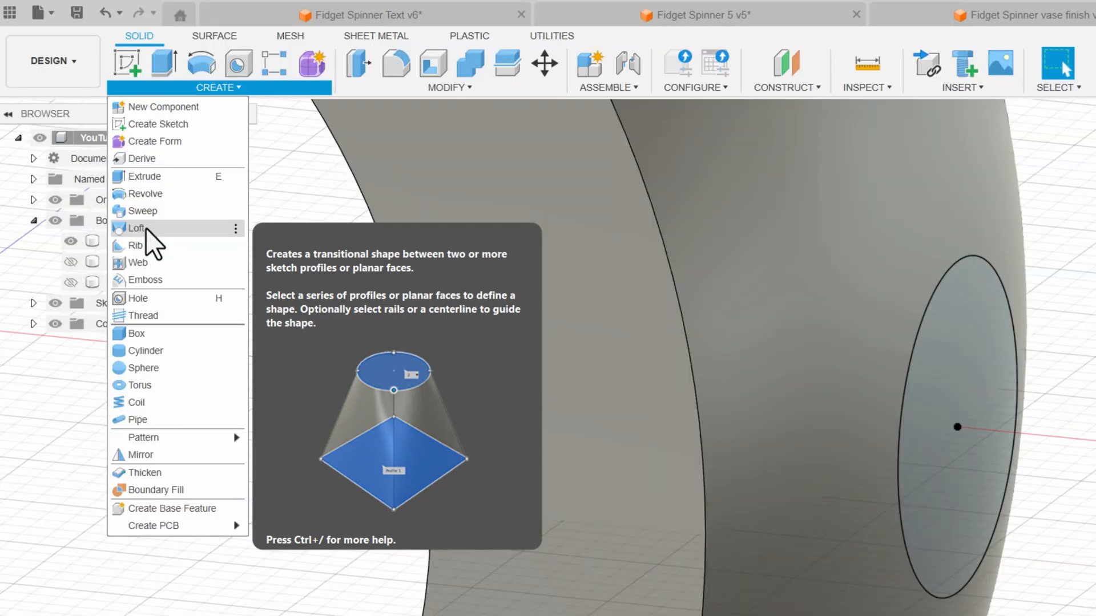
click(145, 228)
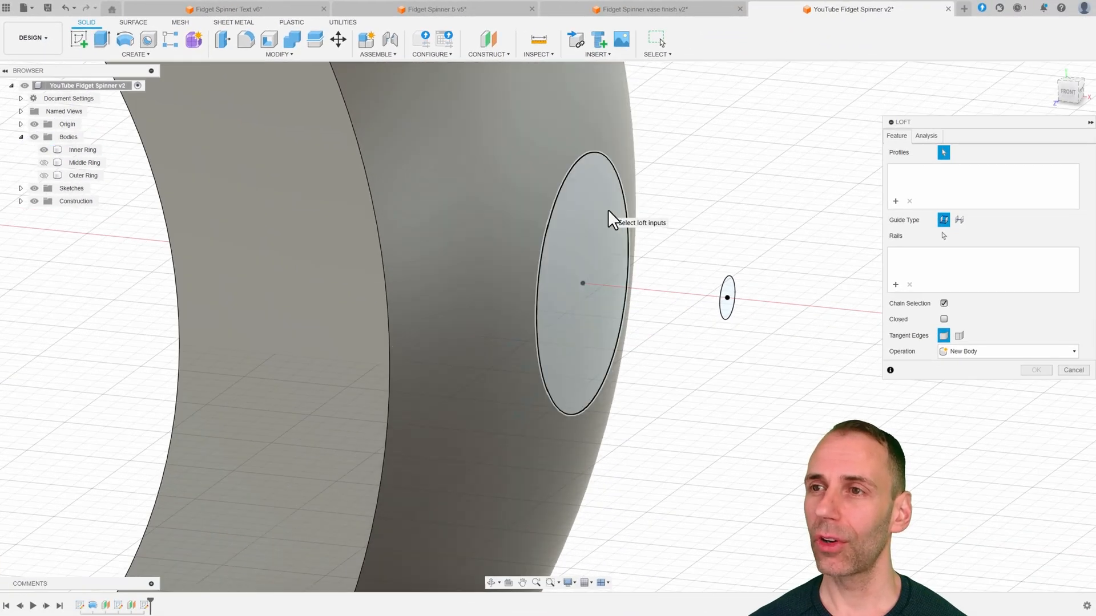
click(608, 210)
Try the small circle's centre point as the second loft profile and deselect it.
shift+middle_drag(741, 234, 711, 236)
middle_drag(790, 235, 651, 187)
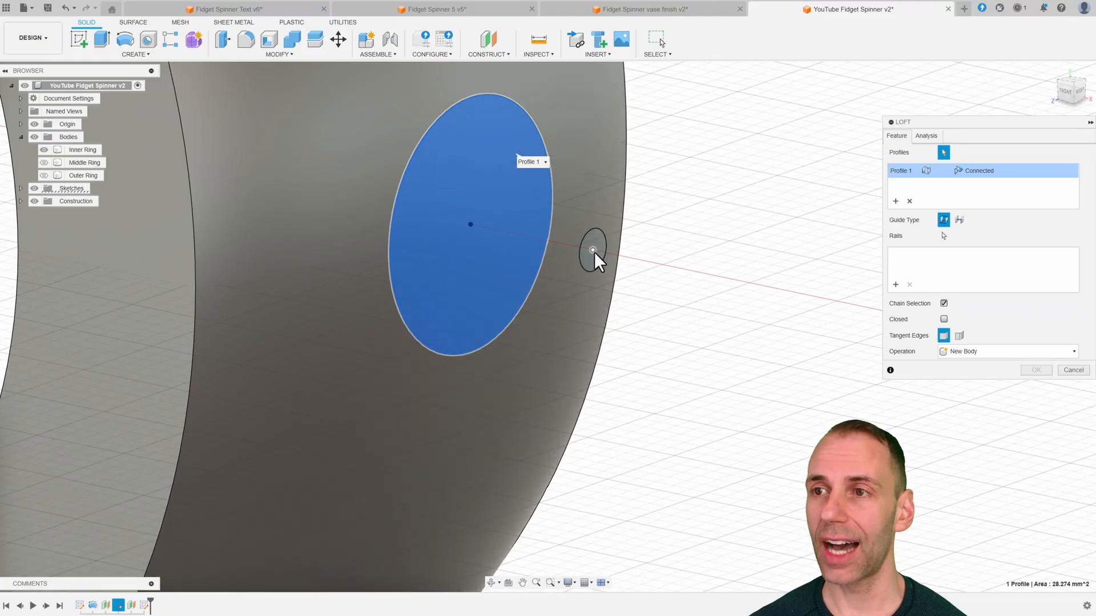
click(594, 251)
mouse_move(594, 252)
shift+middle_down()
mouse_move(707, 247)
mouse_move(689, 257)
shift+middle_up()
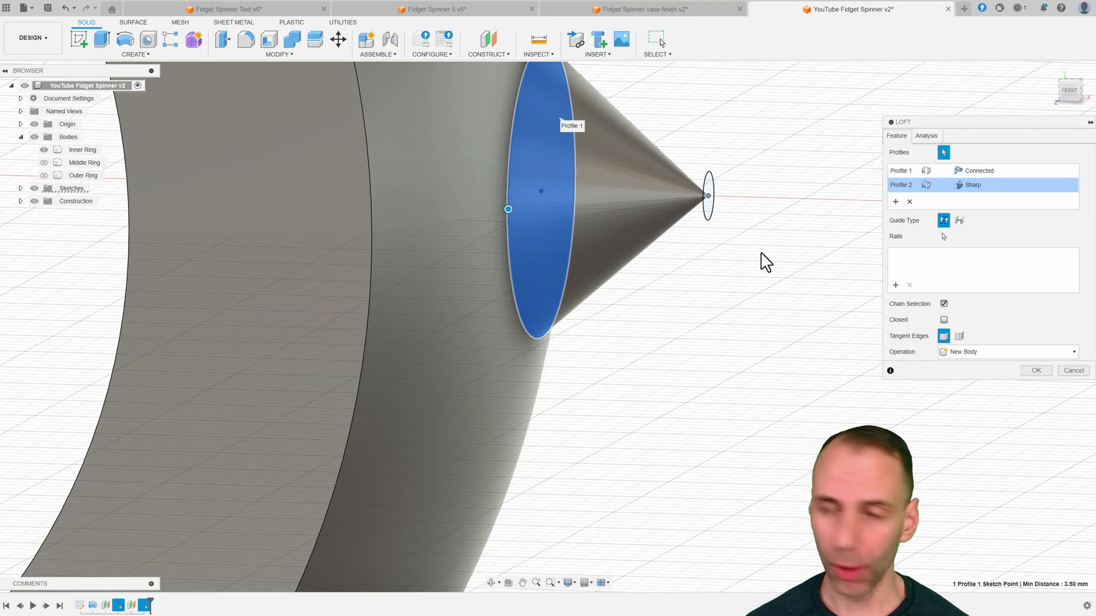
shift+middle_drag(765, 262, 746, 251)
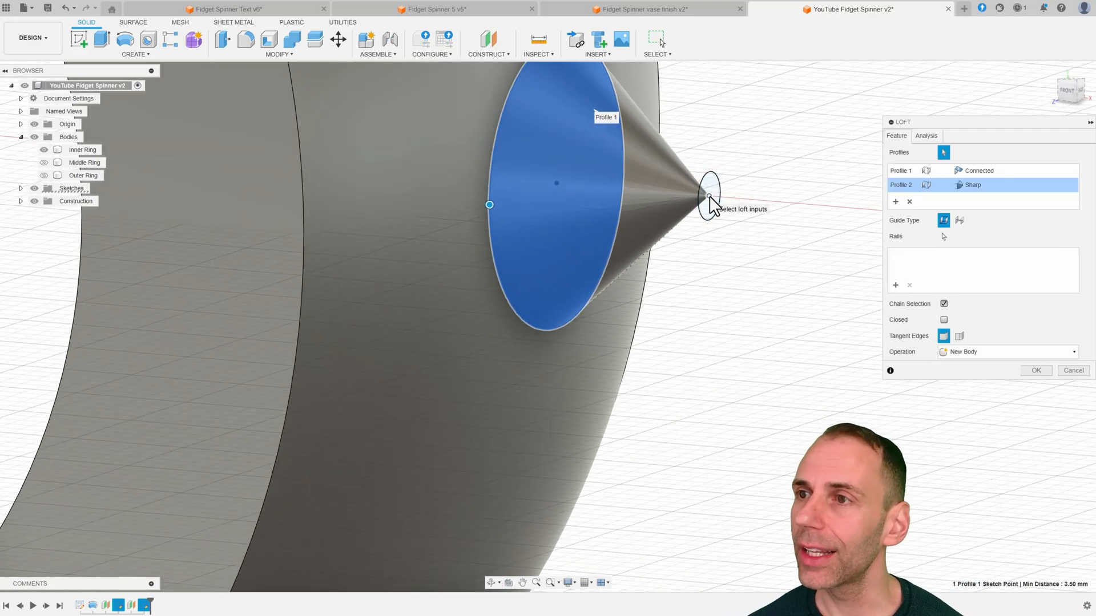
click(709, 197)
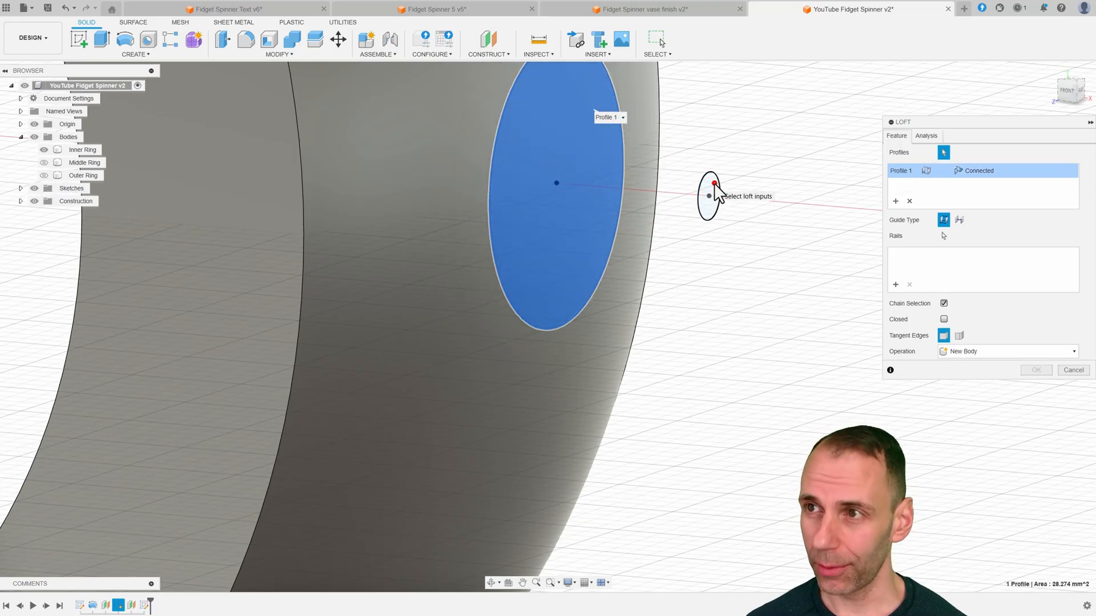
Add the 1 mm circle as the second loft profile and create the cone as a New Body.
click(714, 184)
shift+middle_drag(795, 237, 822, 231)
shift+middle_drag(748, 191, 746, 177)
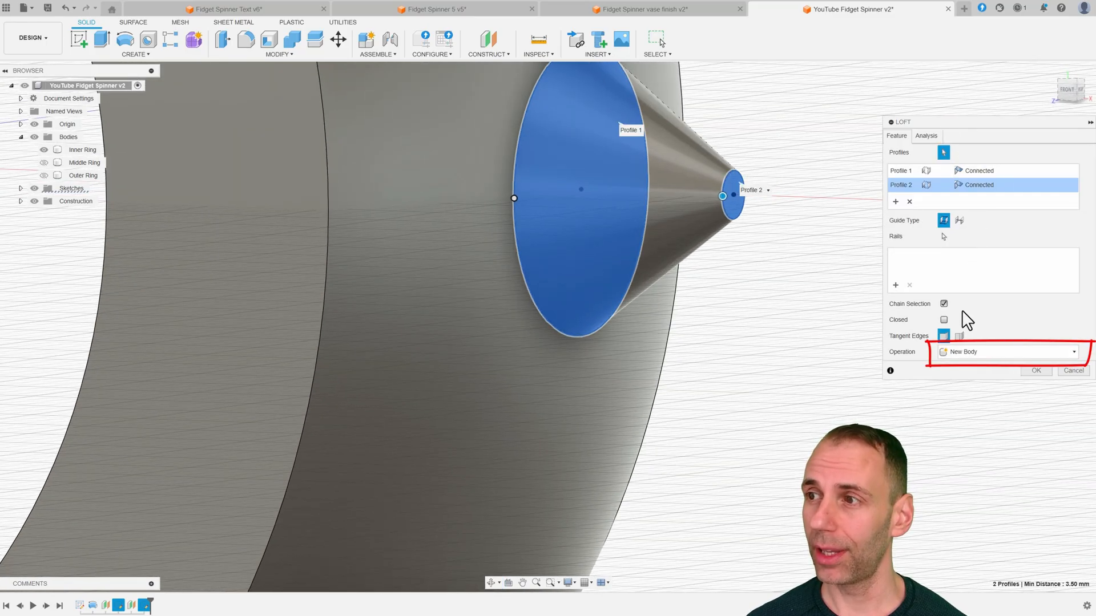
click(992, 354)
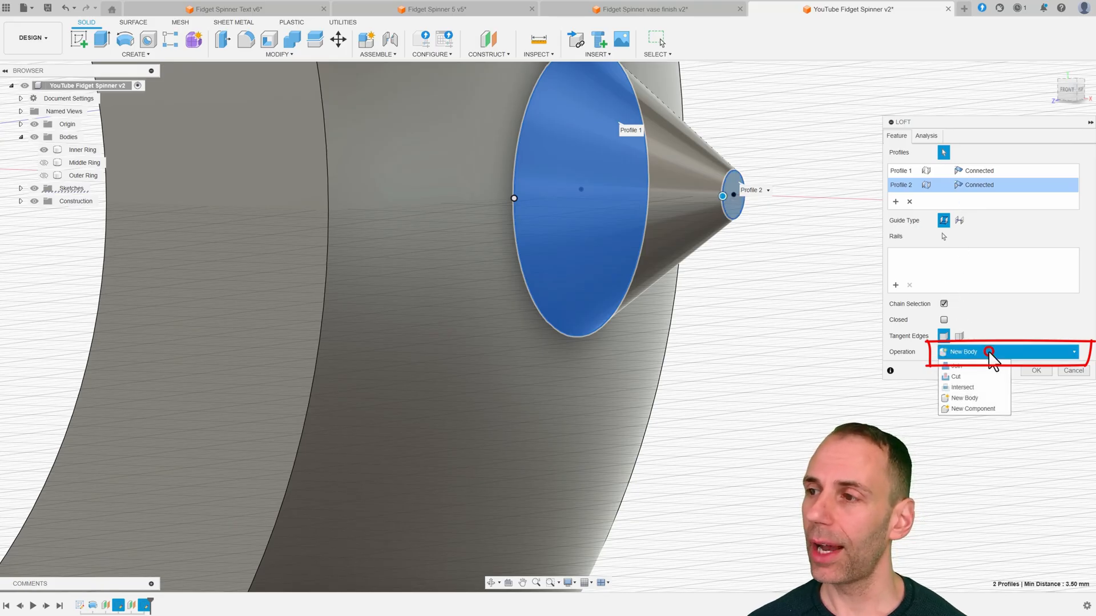
click(980, 398)
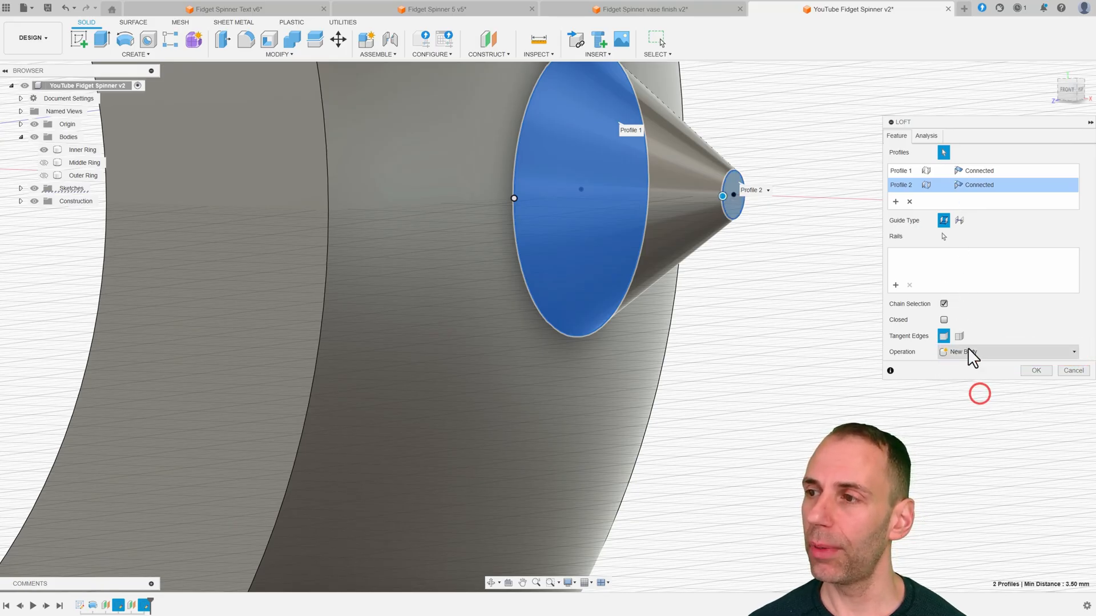
click(983, 350)
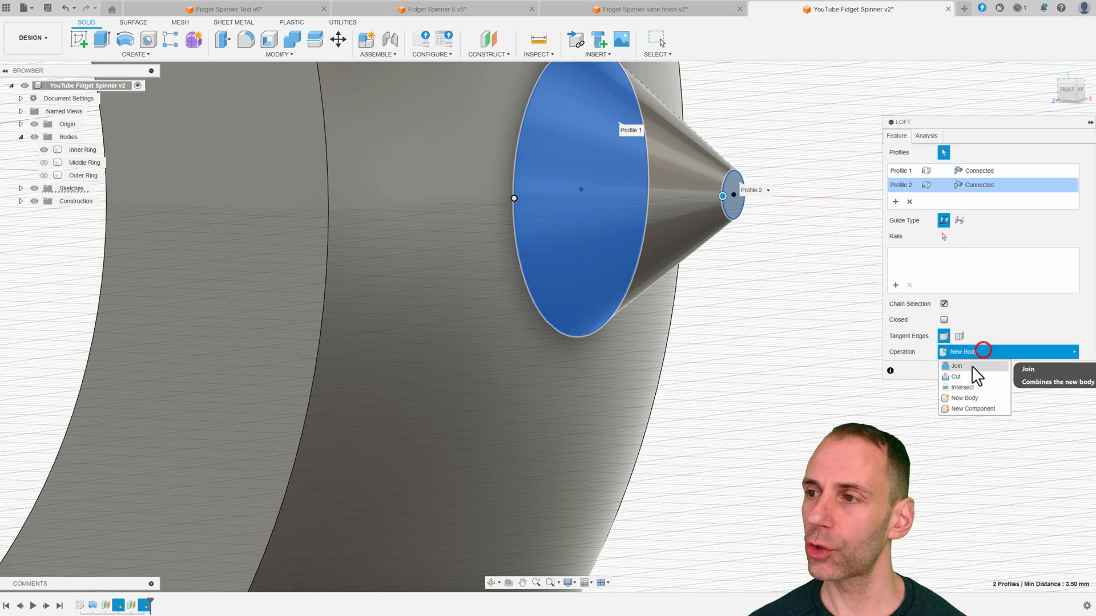
click(965, 399)
click(1036, 371)
Examine the junction between the lofted cone and the inner ring from the front, the bottom and oblique angles.
shift+middle_drag(841, 299, 831, 325)
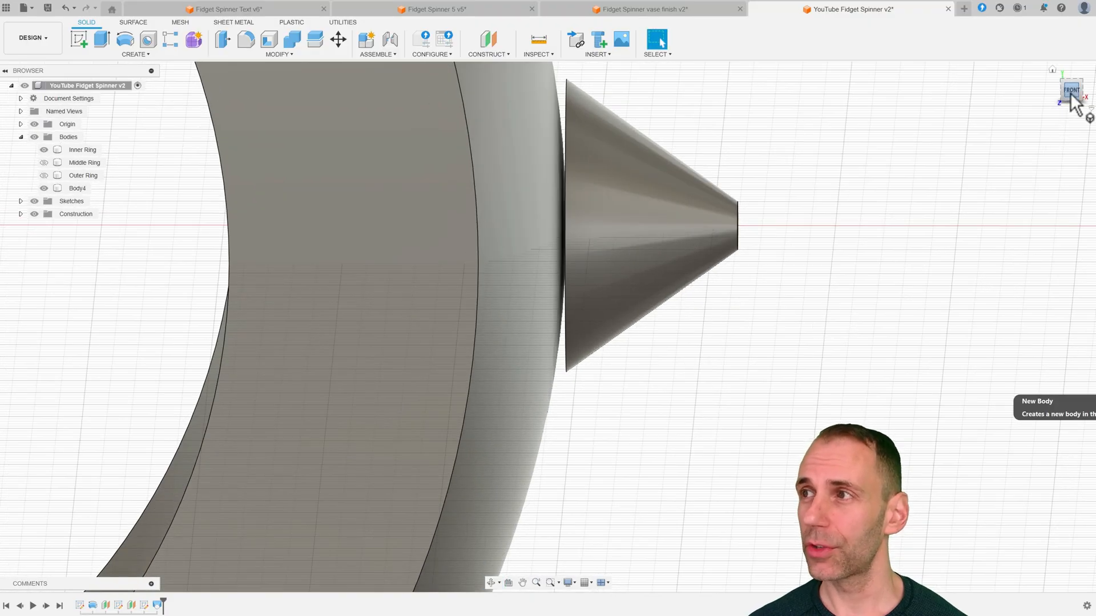
click(1070, 92)
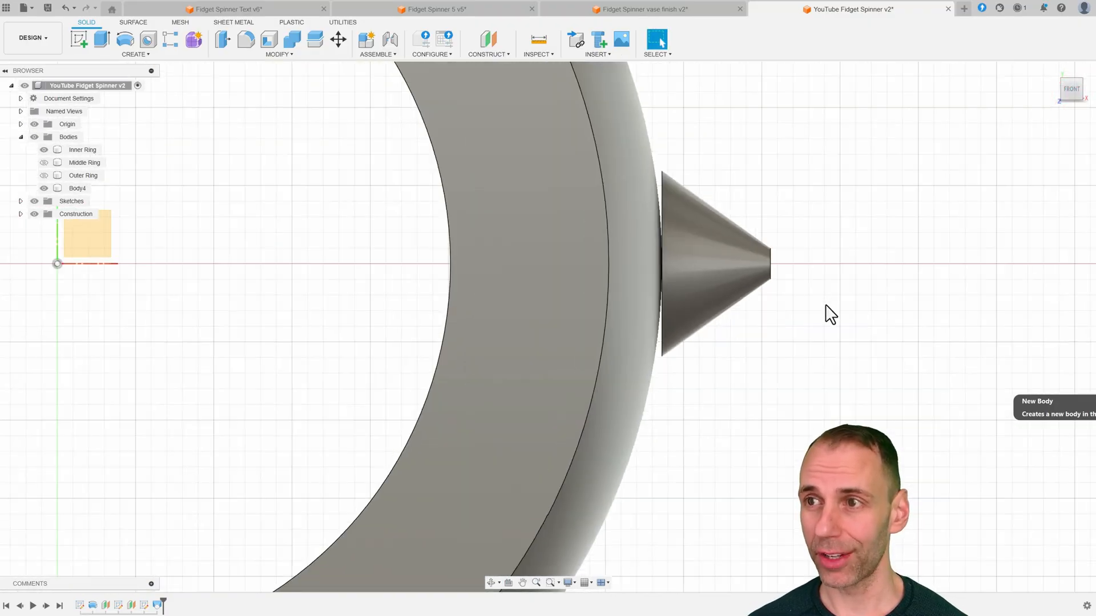
shift+middle_drag(827, 314, 890, 171)
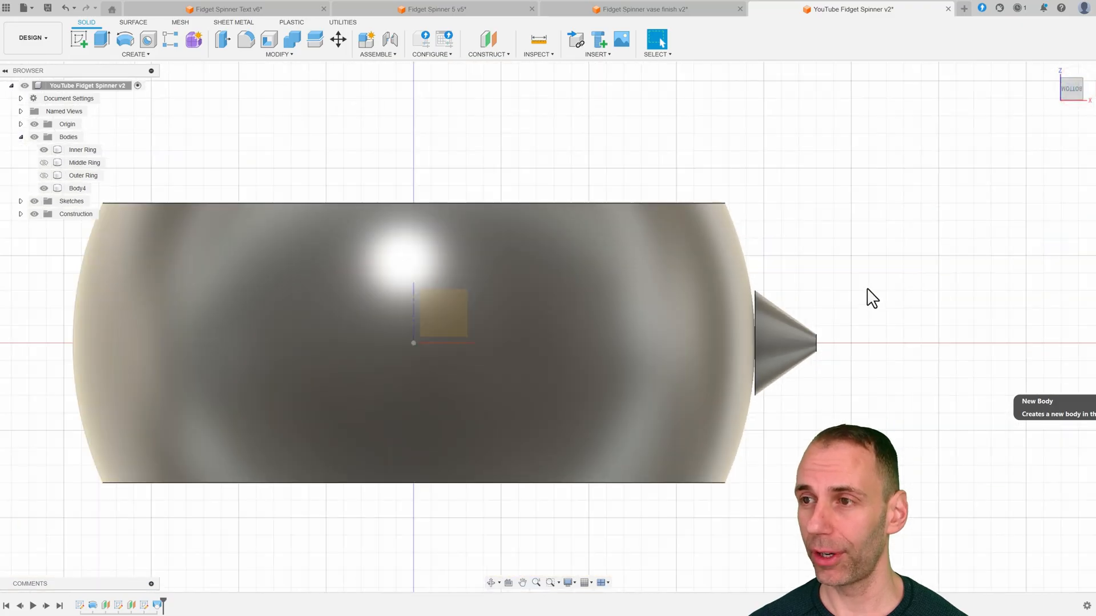
shift+middle_drag(871, 298, 795, 391)
click(1074, 89)
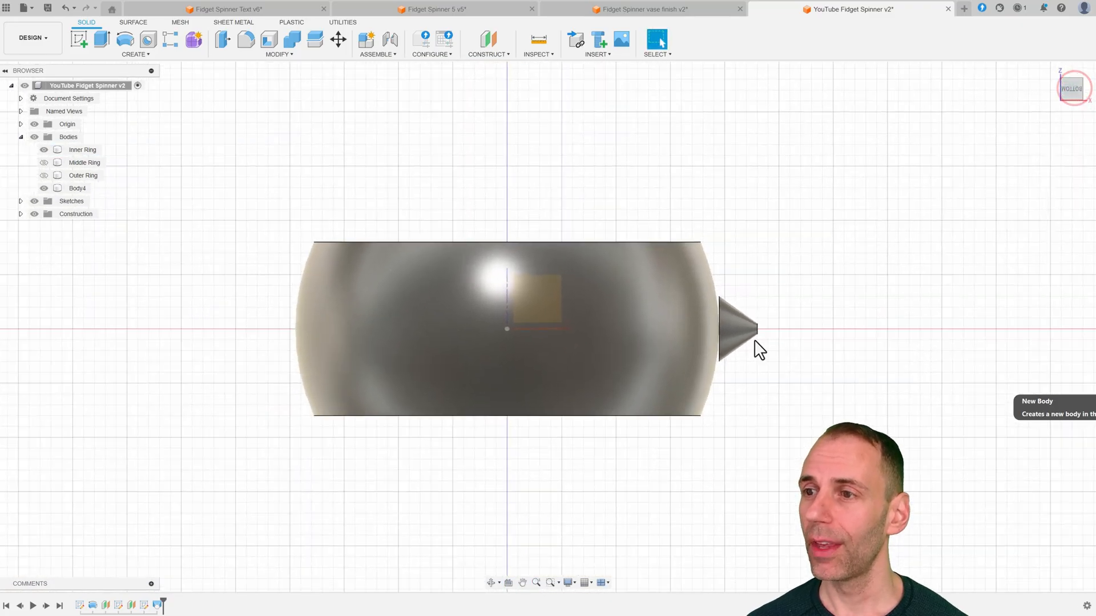
scroll(742, 403, up, 3)
scroll(703, 399, up, 3)
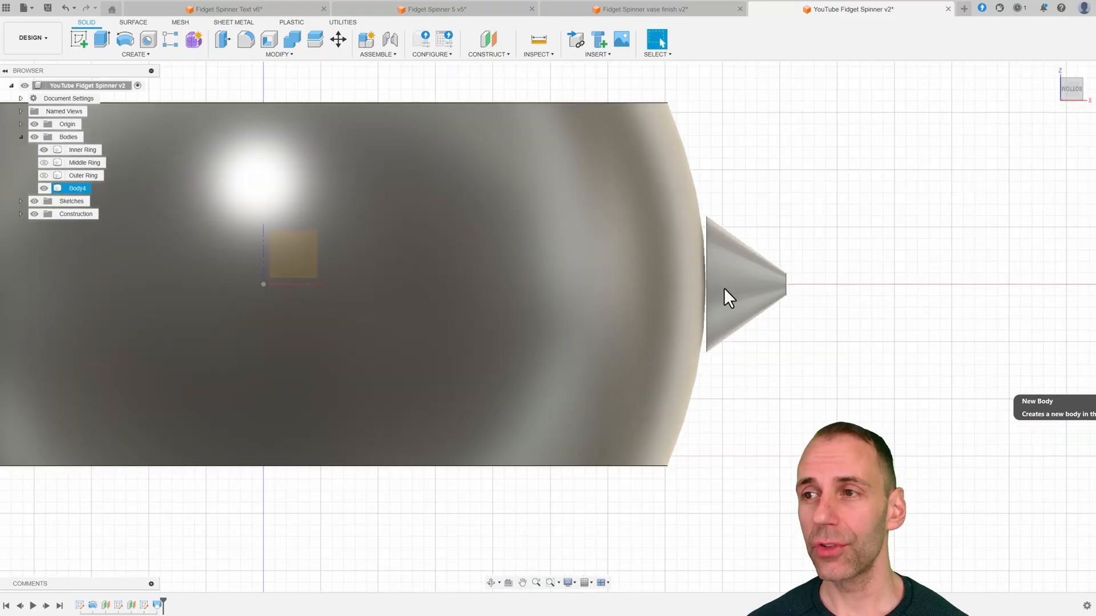
scroll(720, 293, up, 3)
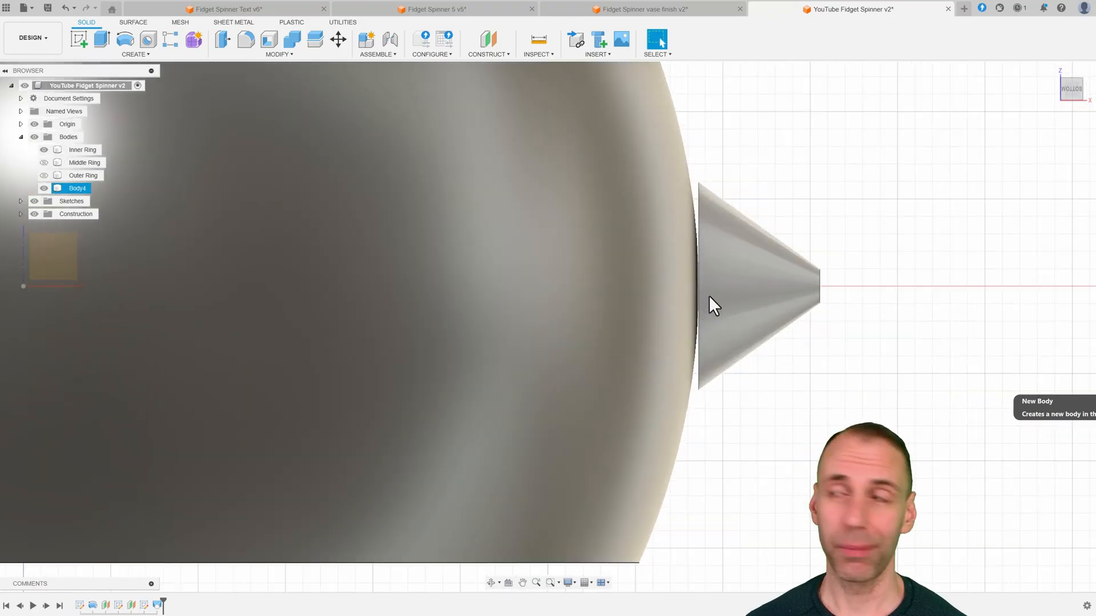
scroll(711, 295, down, 5)
mouse_move(761, 308)
shift+middle_down()
mouse_move(773, 293)
mouse_move(778, 318)
shift+middle_up()
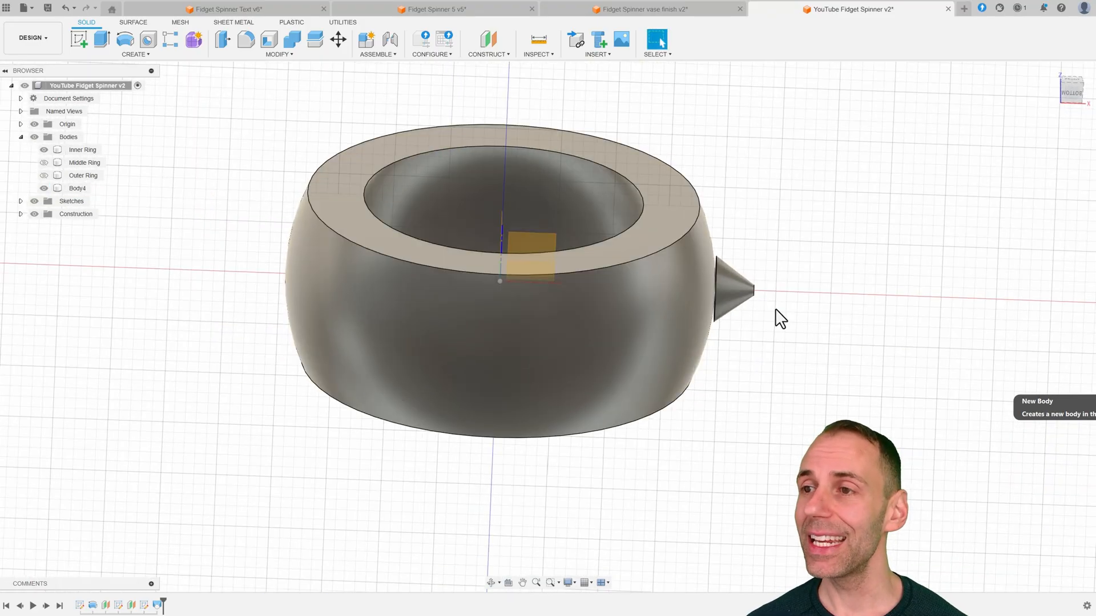
scroll(771, 314, up, 5)
scroll(674, 257, down, 2)
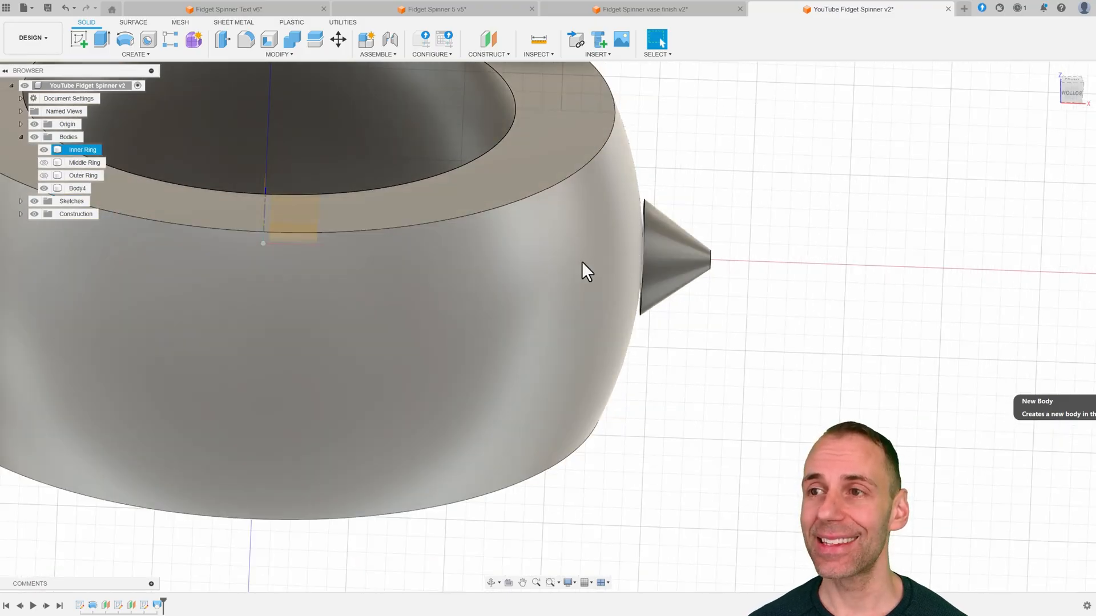
scroll(617, 277, down, 5)
shift+middle_drag(681, 274, 692, 244)
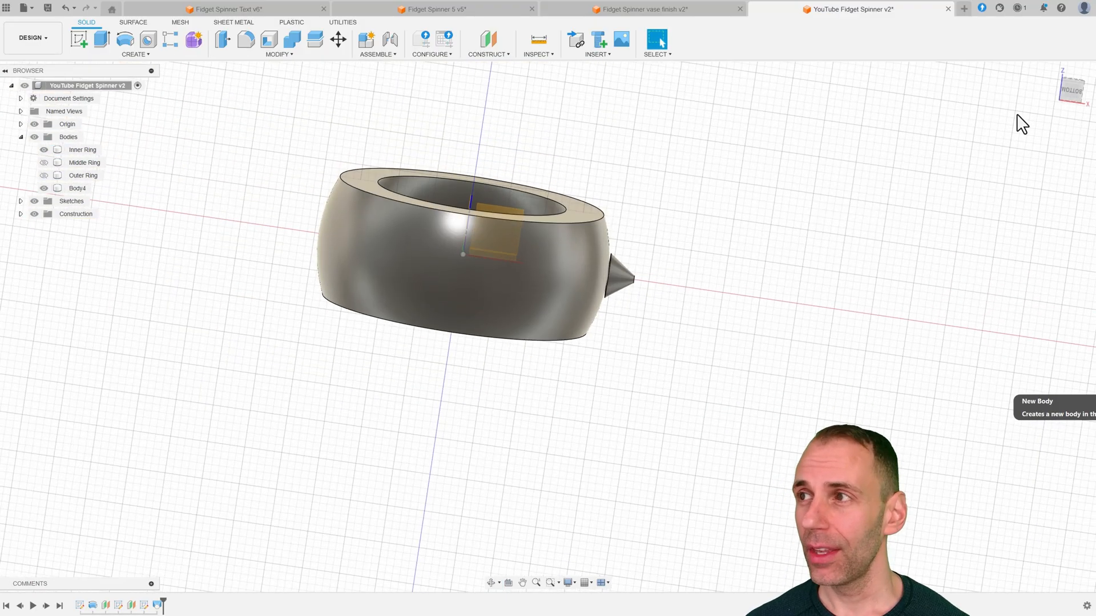
click(1067, 91)
scroll(611, 274, up, 5)
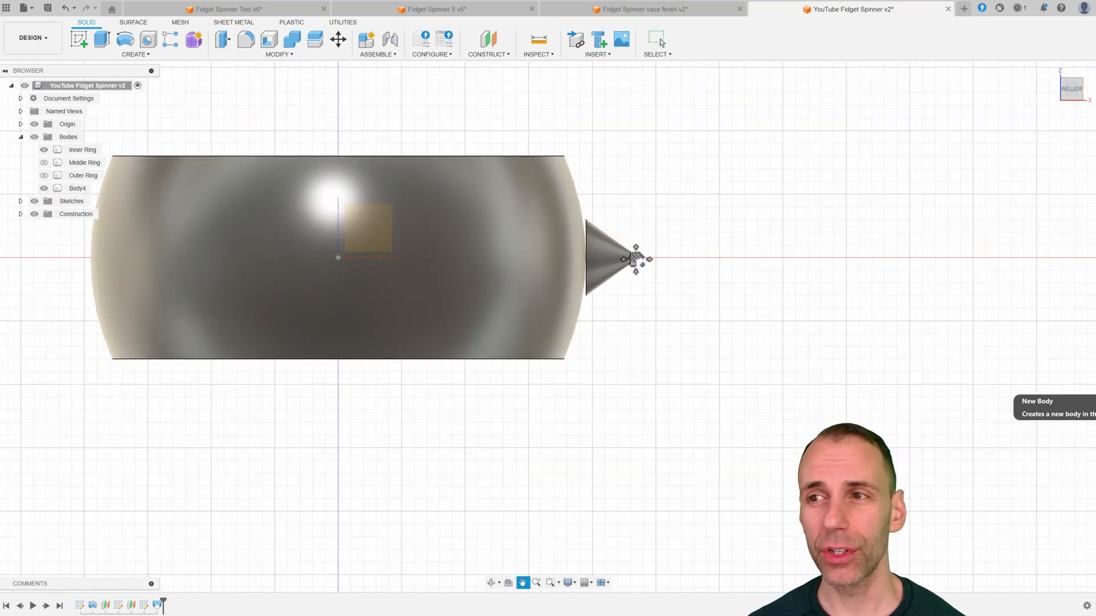
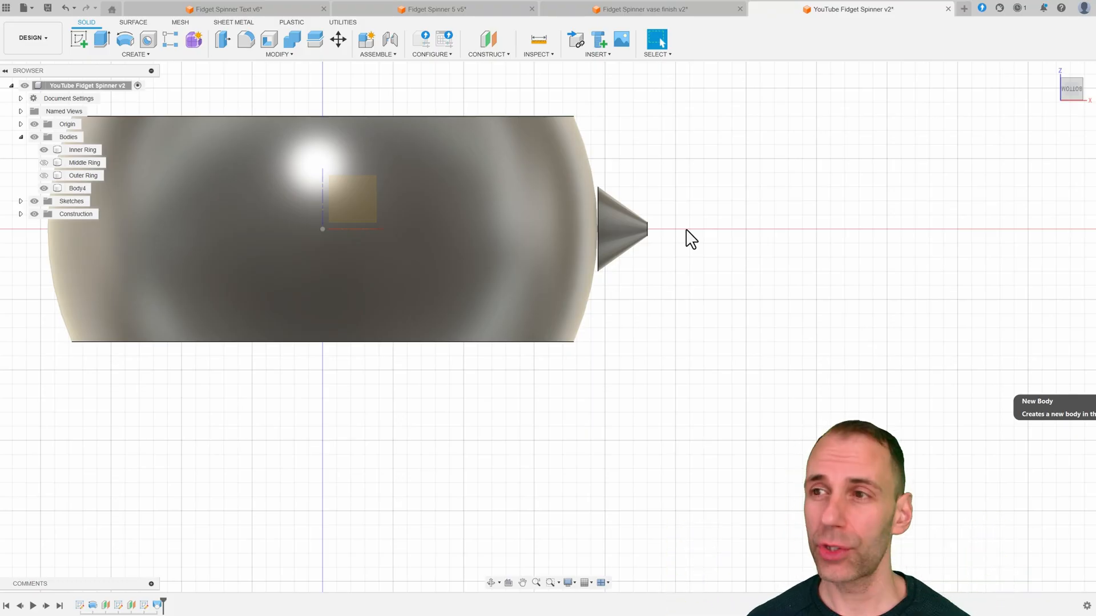
click(506, 215)
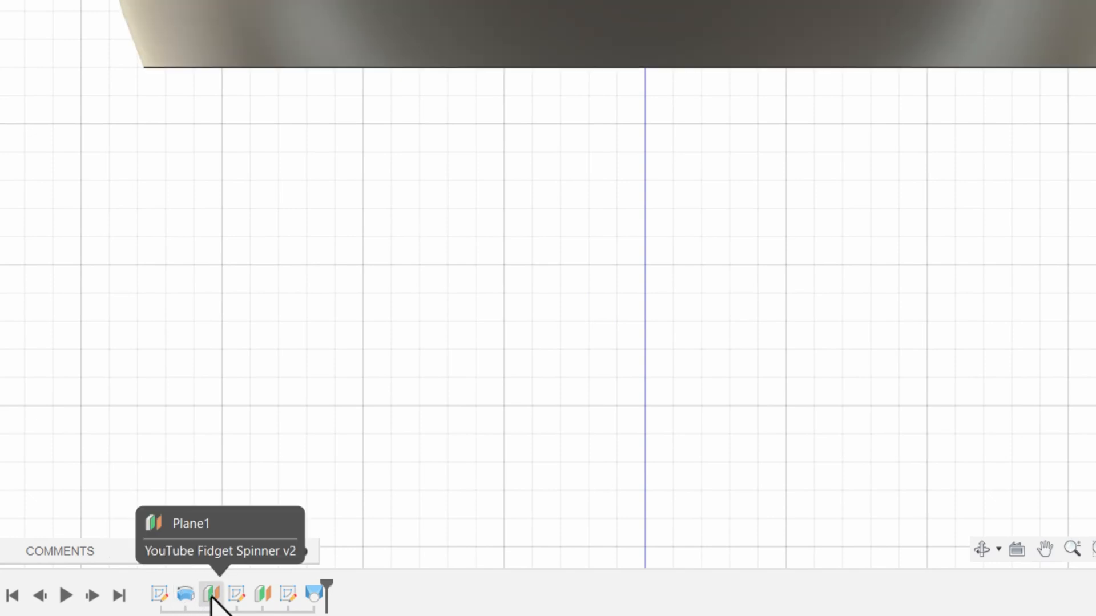
Edit the first offset plane, Plane1, and set its distance to 19 mm.
right_click(211, 595)
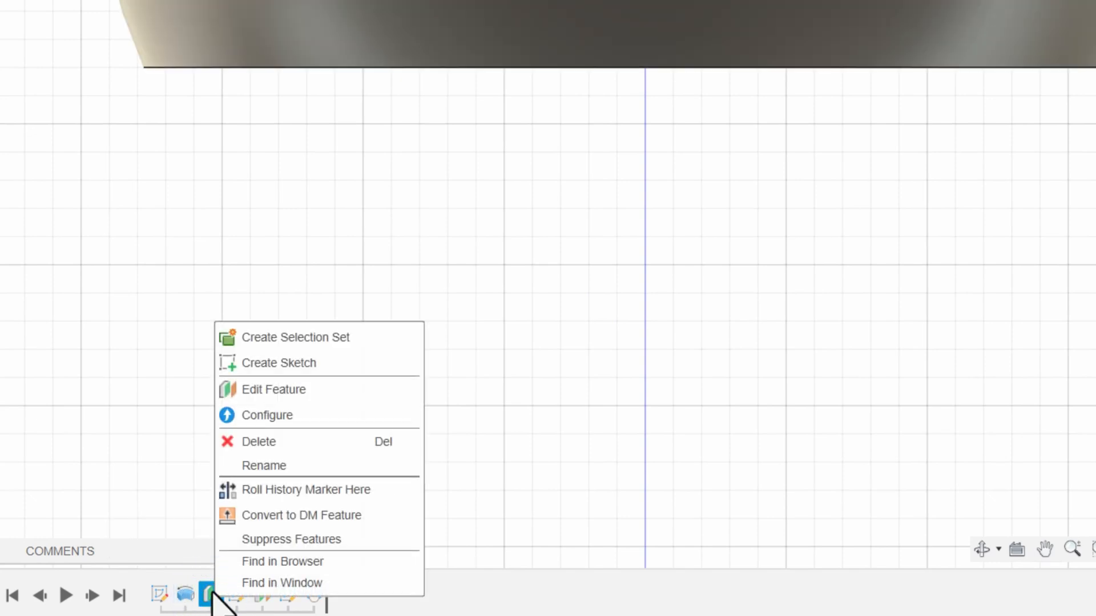
click(301, 393)
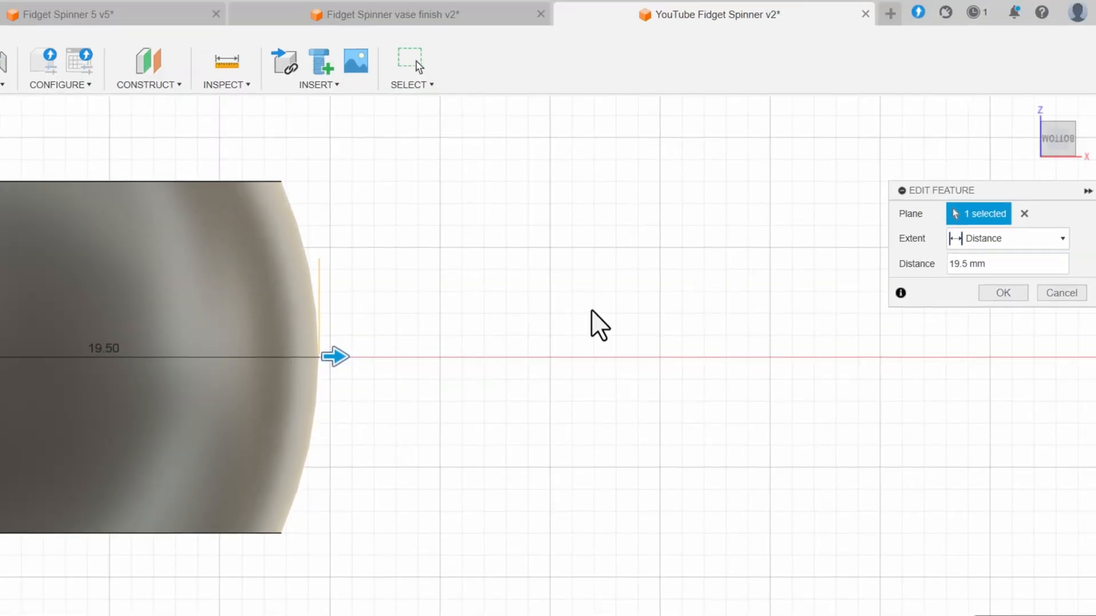
click(964, 264)
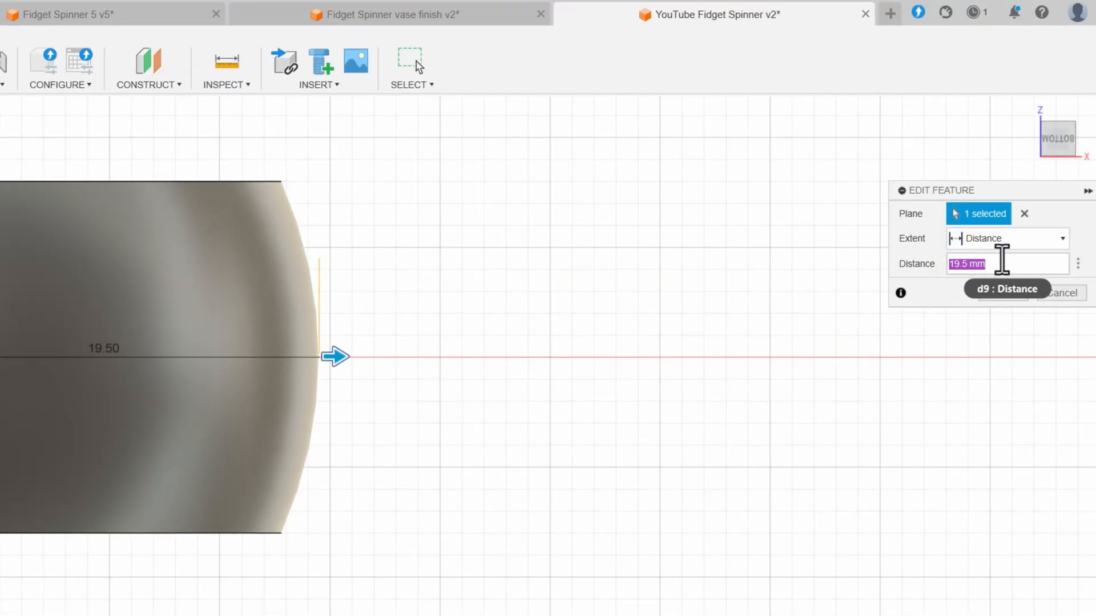
drag(998, 190, 611, 198)
click(573, 268)
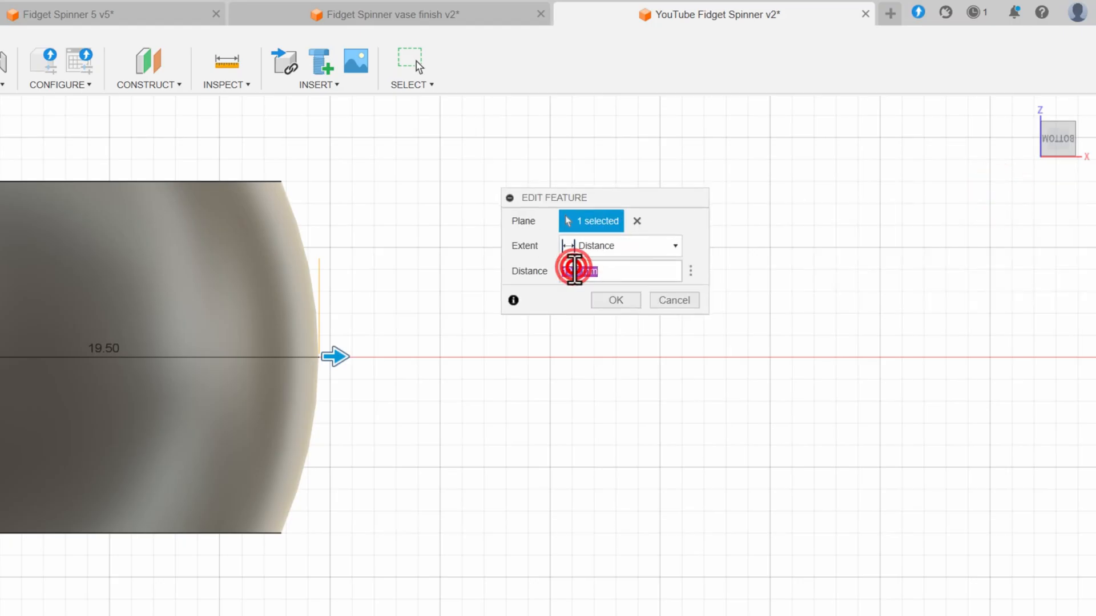
text(19)
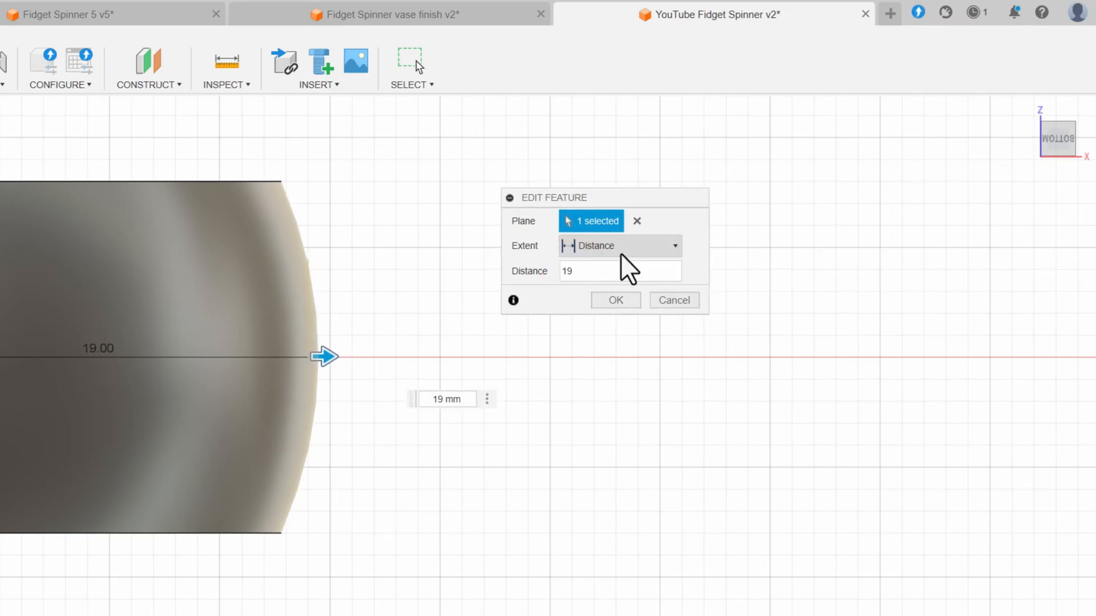
key(Return)
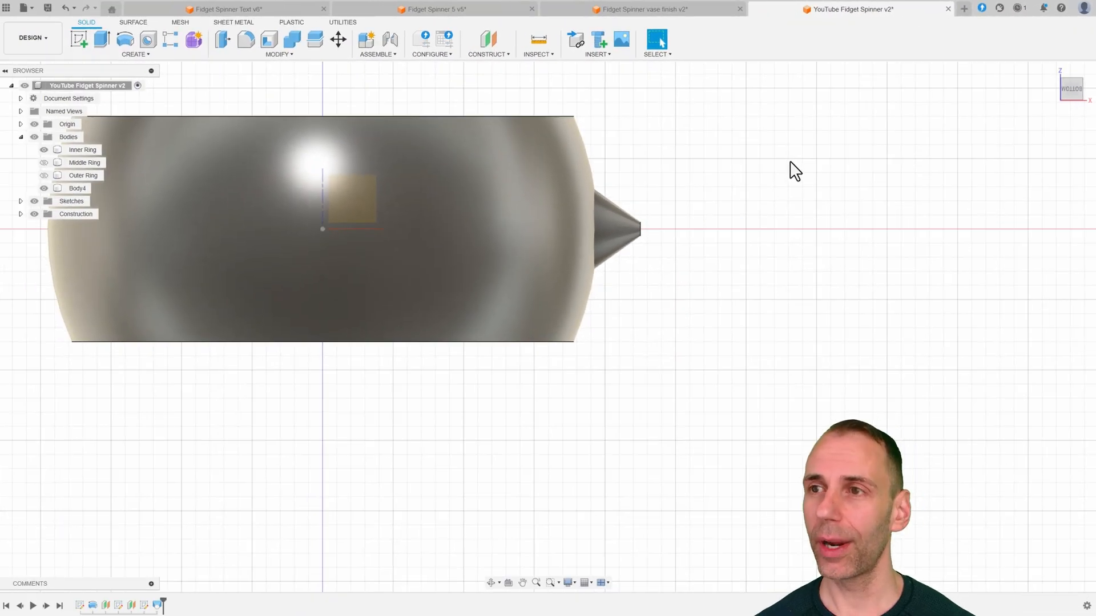
shift+middle_drag(795, 171, 630, 311)
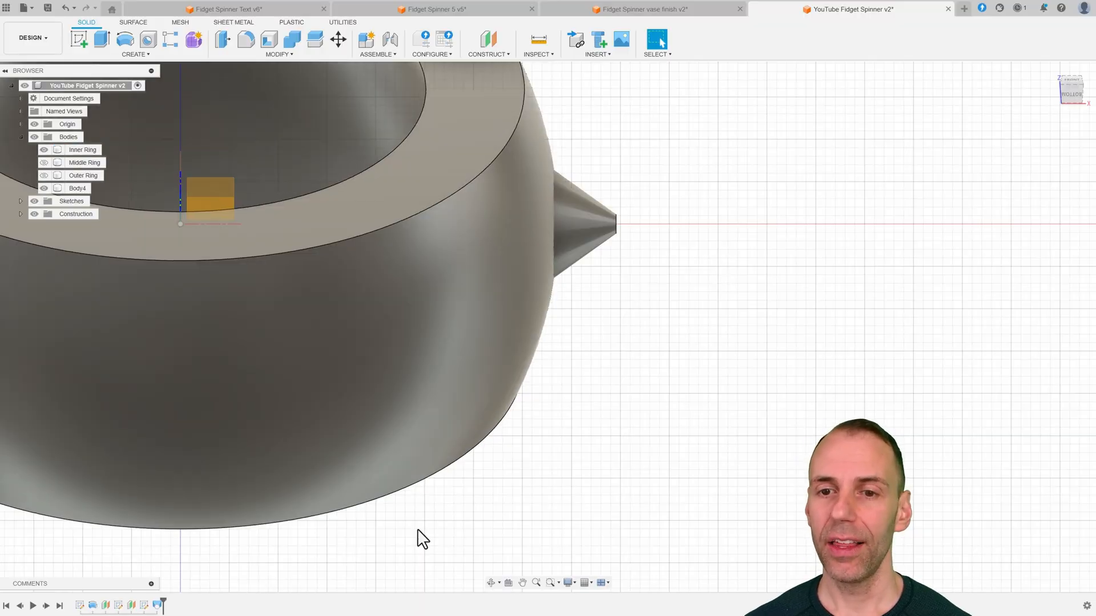
scroll(418, 531, down, 2)
middle_drag(462, 513, 570, 450)
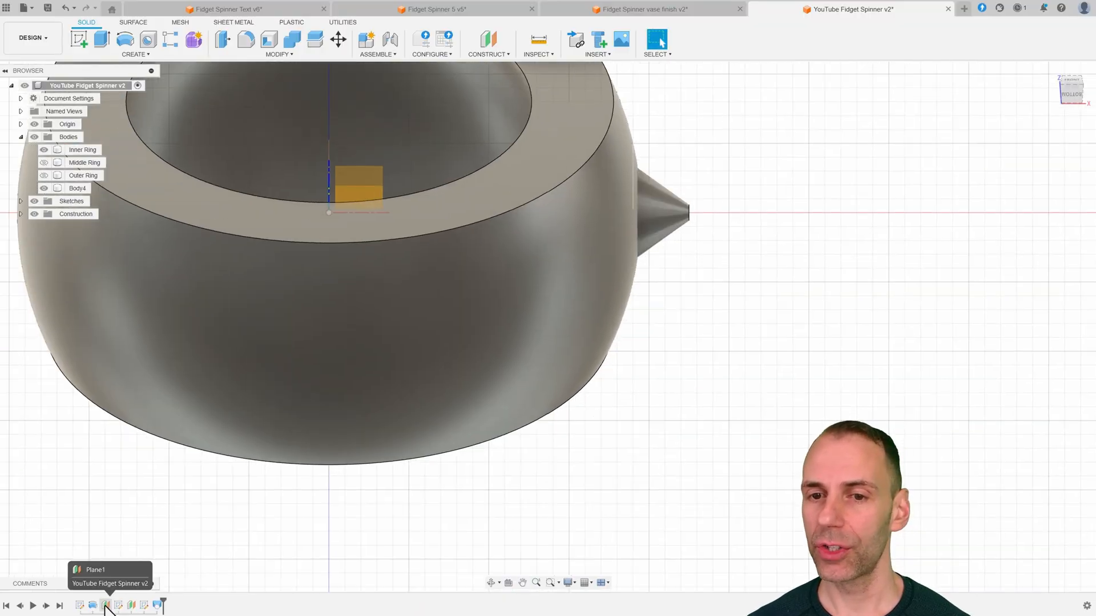
click(665, 214)
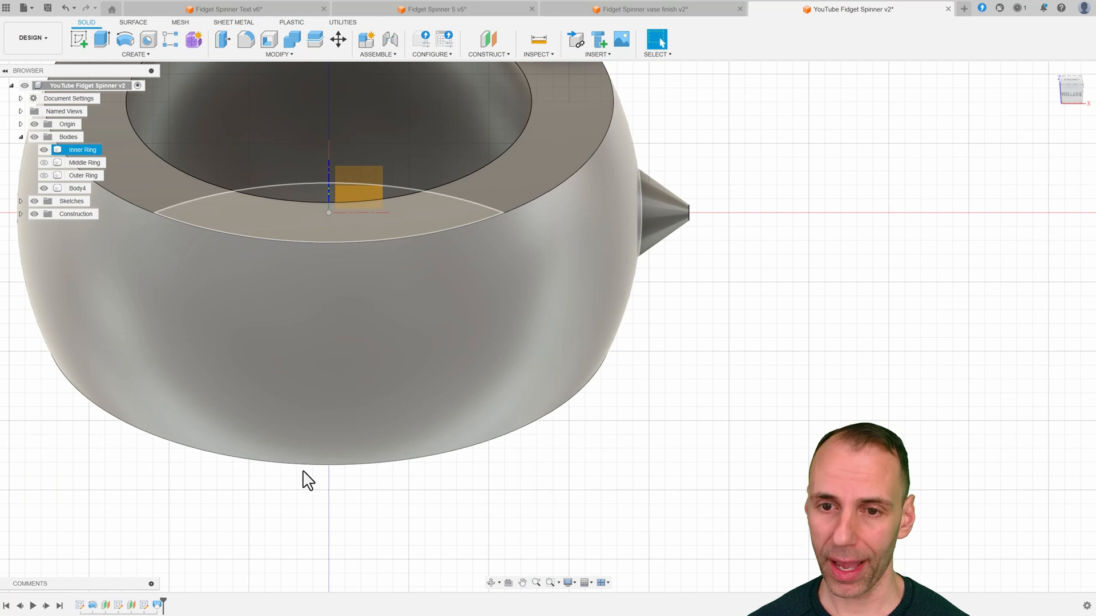
click(303, 480)
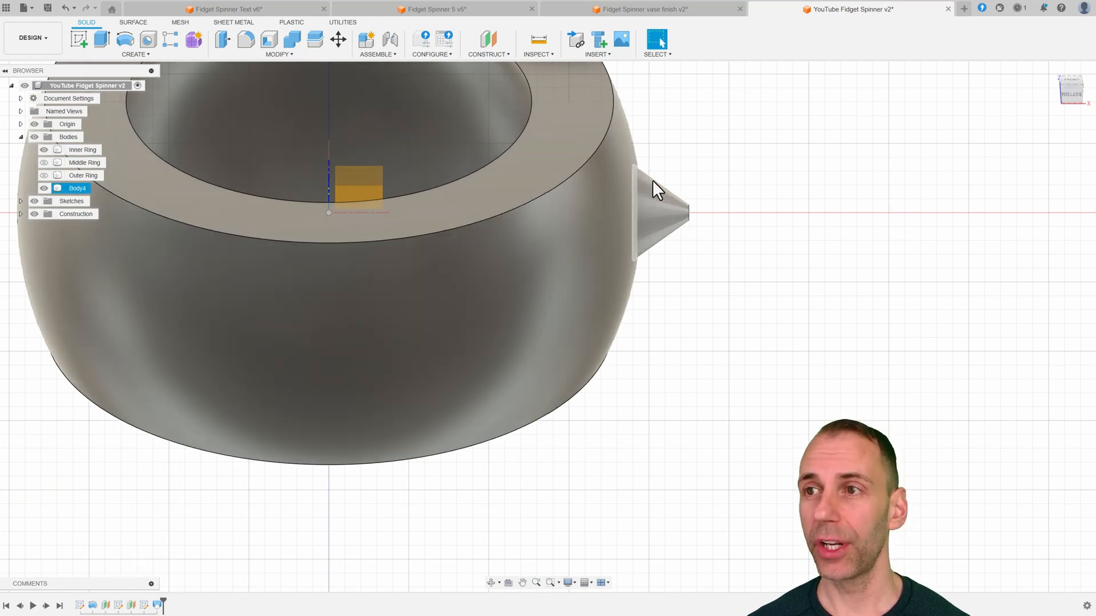
Toggle the visibility of the cone body, Body4, to check it separately from the inner ring.
shift+middle_drag(652, 180, 649, 193)
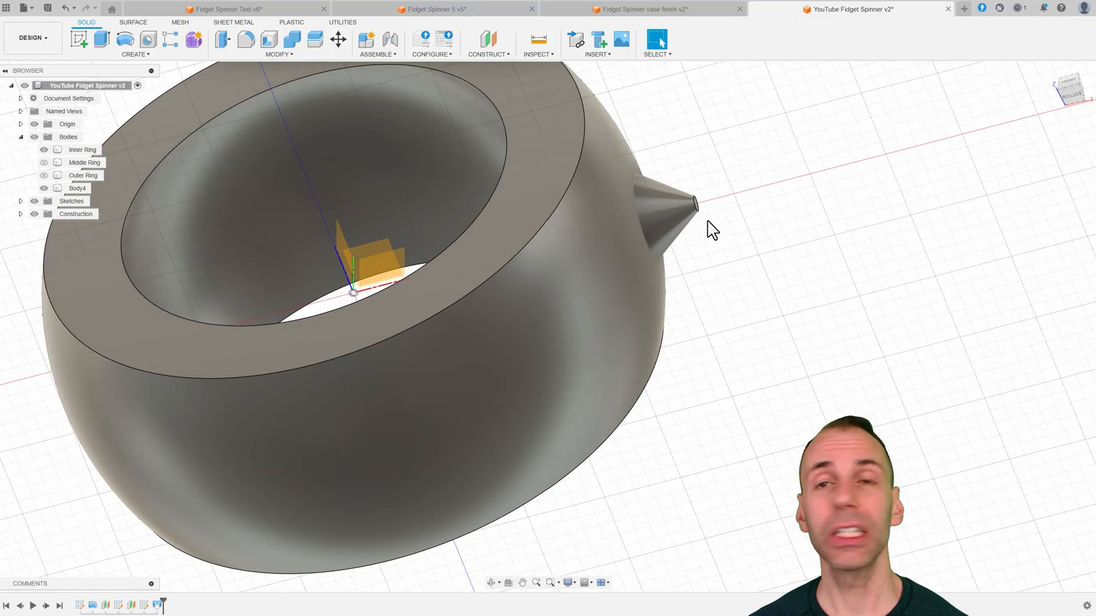
shift+middle_drag(711, 228, 828, 219)
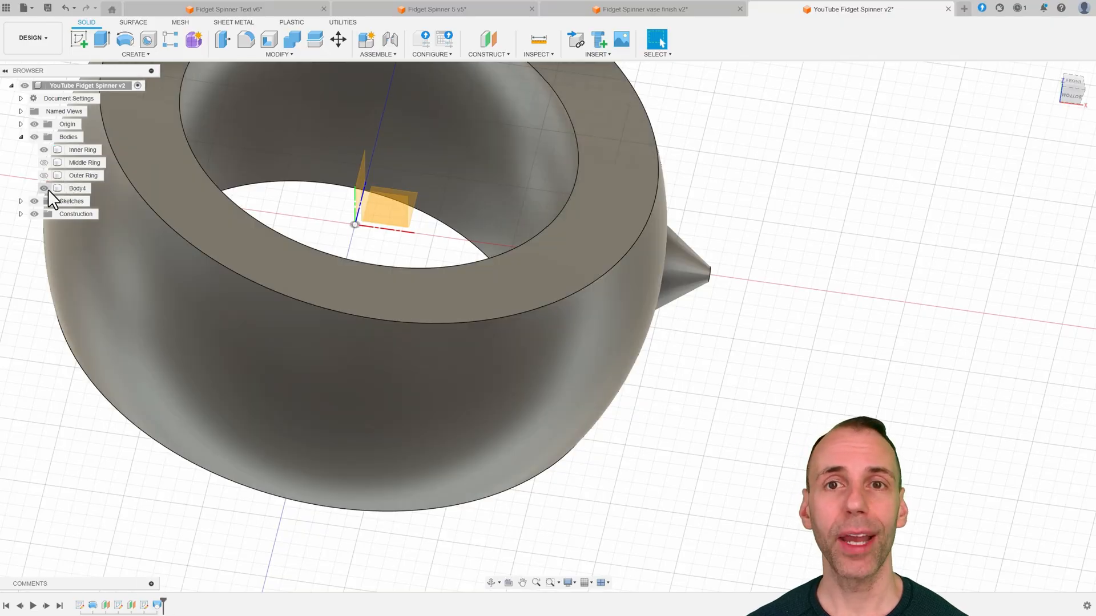
click(48, 189)
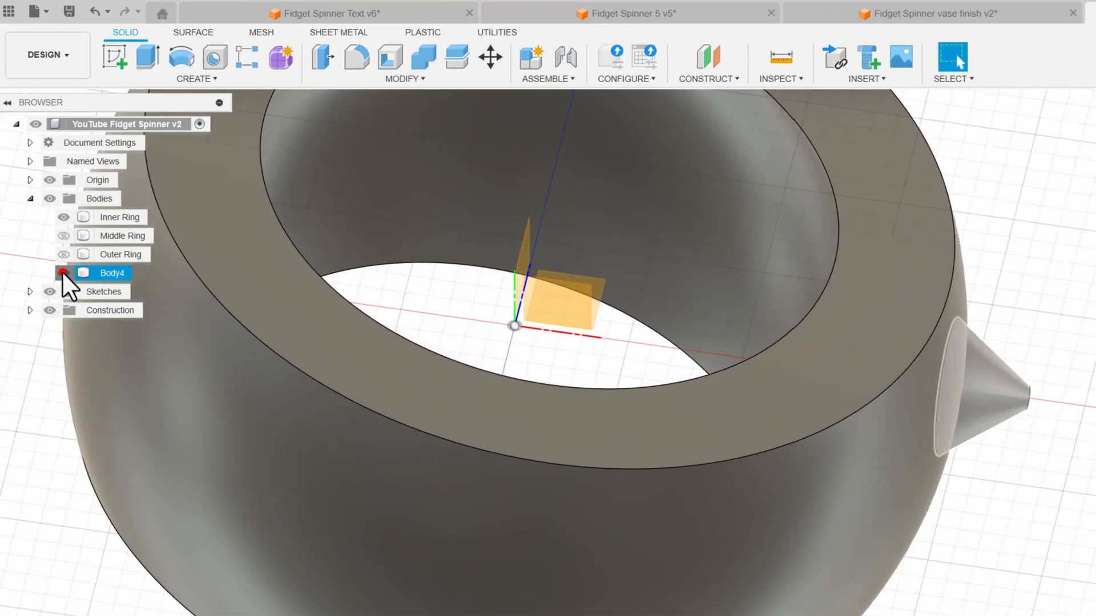
click(62, 272)
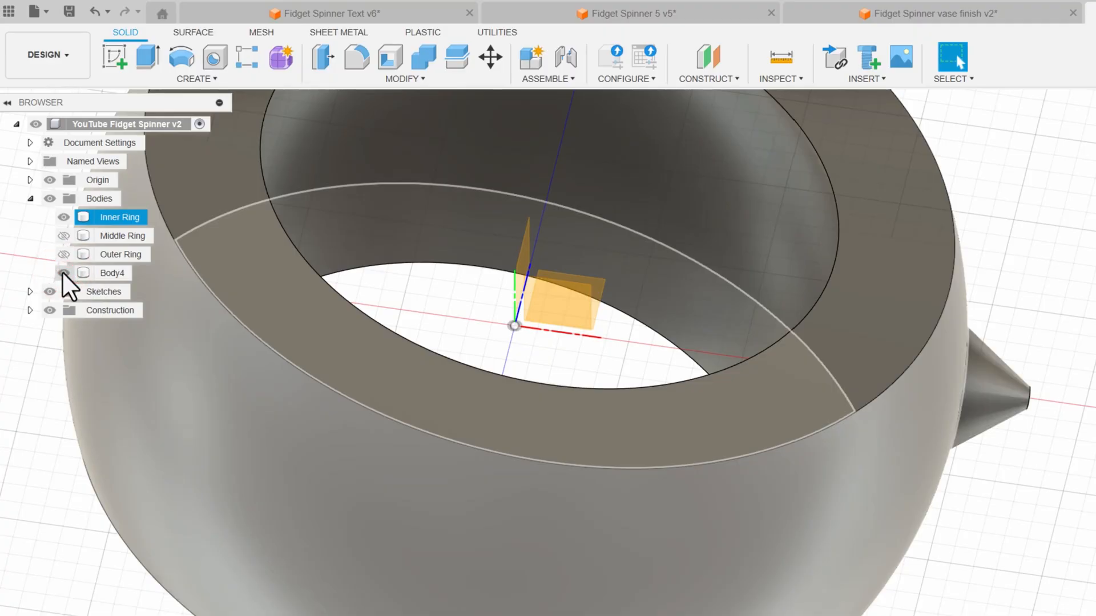
click(62, 272)
click(63, 272)
scroll(851, 234, down, 4)
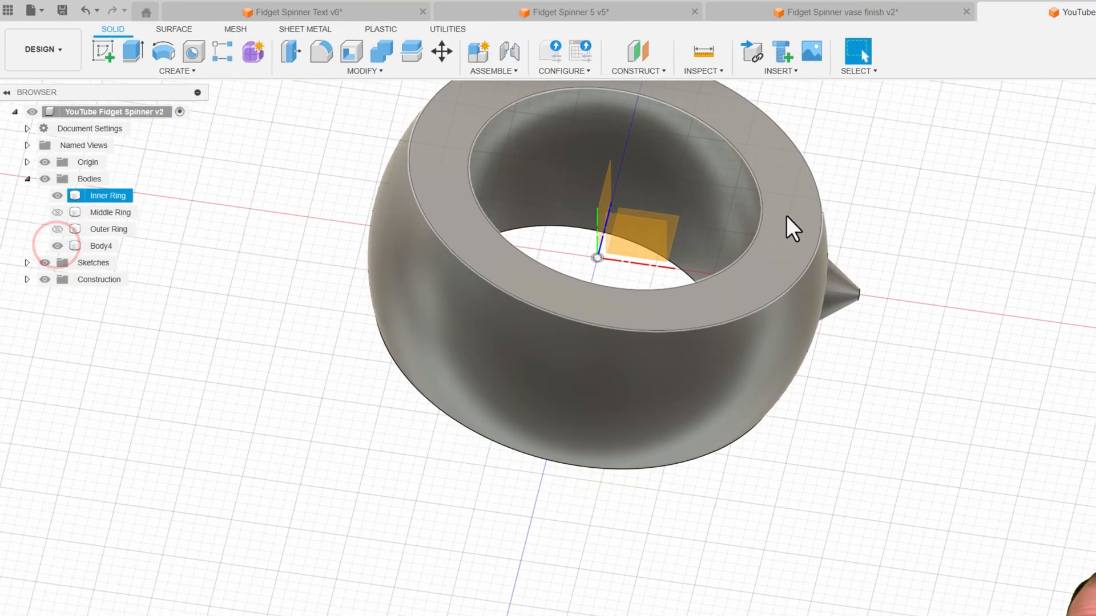
Examine the inner ring and its cone from the bottom, the top and oblique angles.
shift+middle_drag(725, 158, 705, 197)
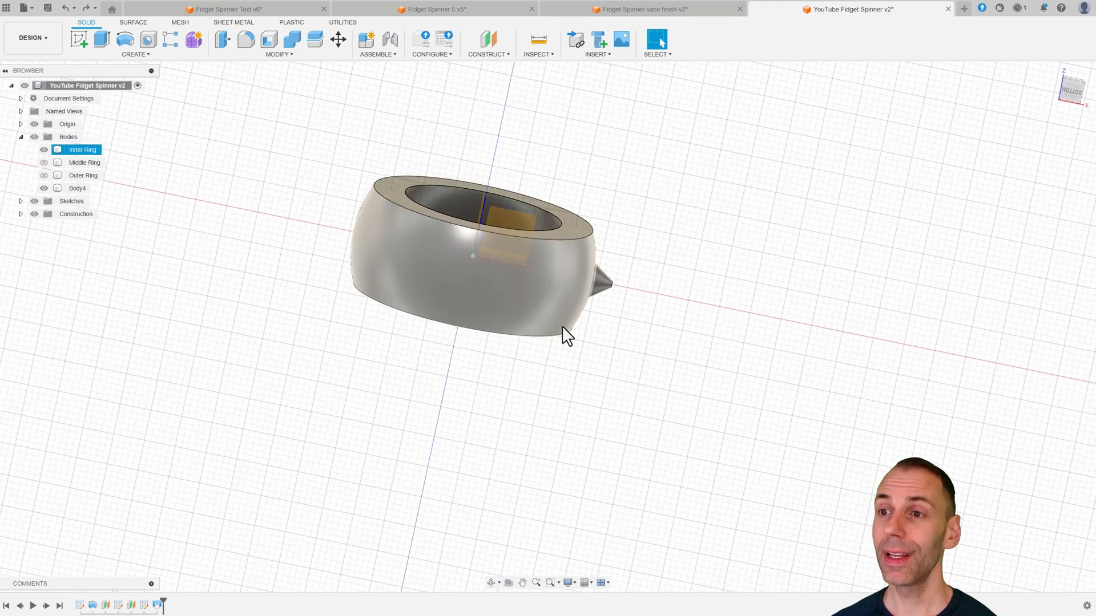
shift+middle_drag(595, 362, 588, 345)
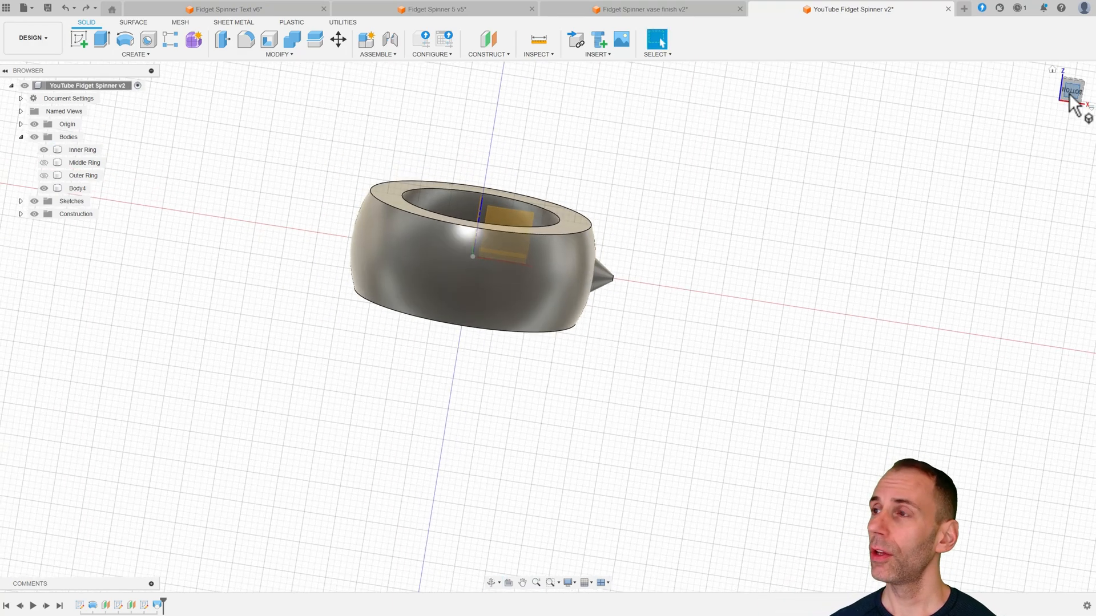
click(1071, 93)
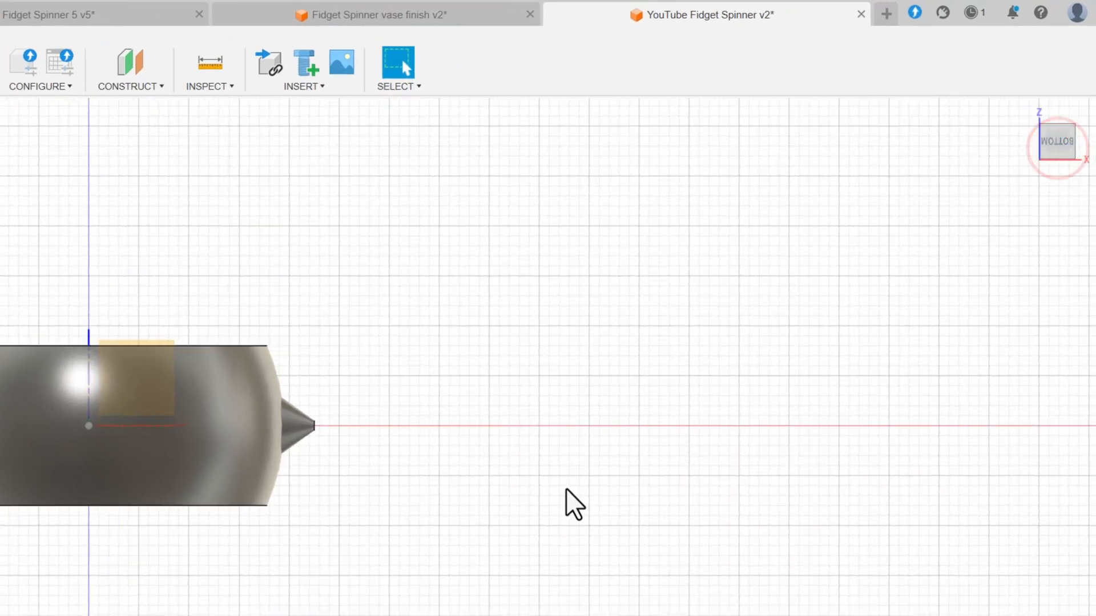
shift+middle_drag(543, 516, 331, 285)
click(1060, 148)
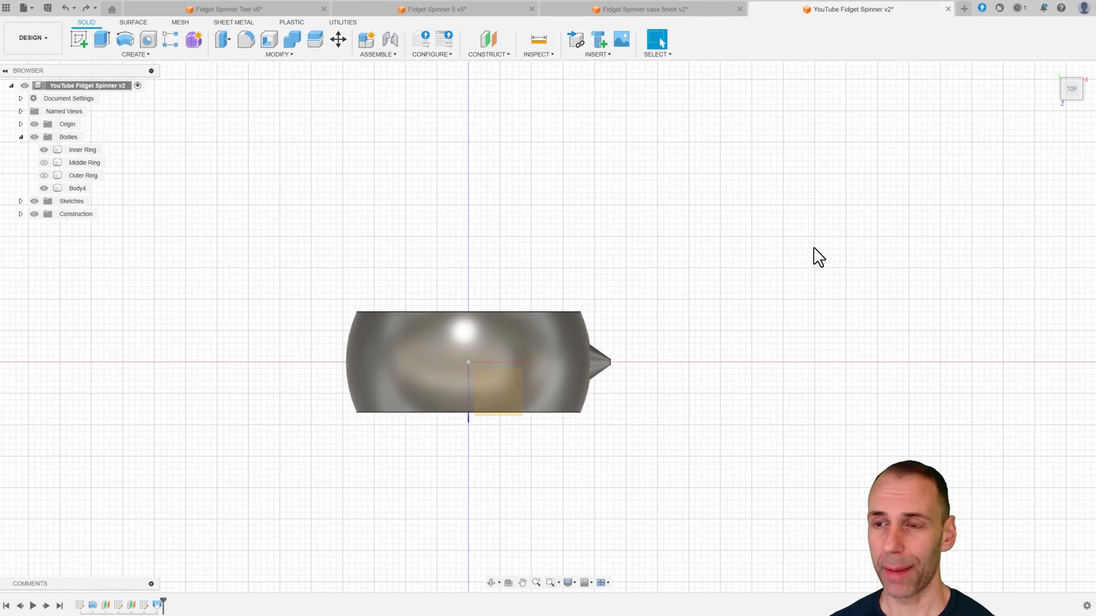
middle_drag(819, 257, 661, 305)
scroll(553, 323, up, 3)
middle_drag(553, 323, 591, 328)
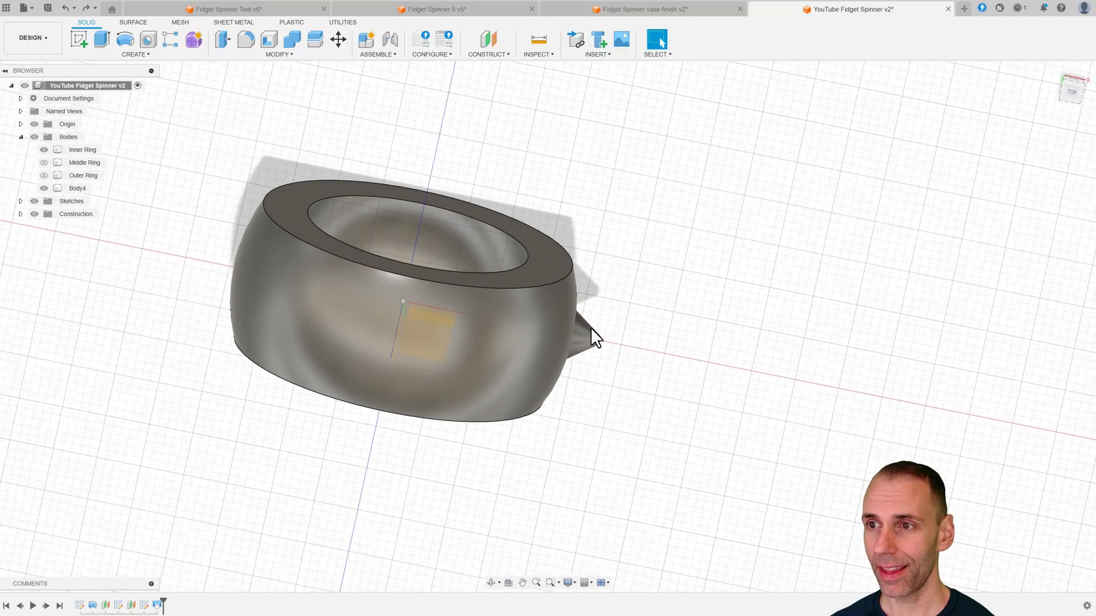
scroll(590, 328, up, 3)
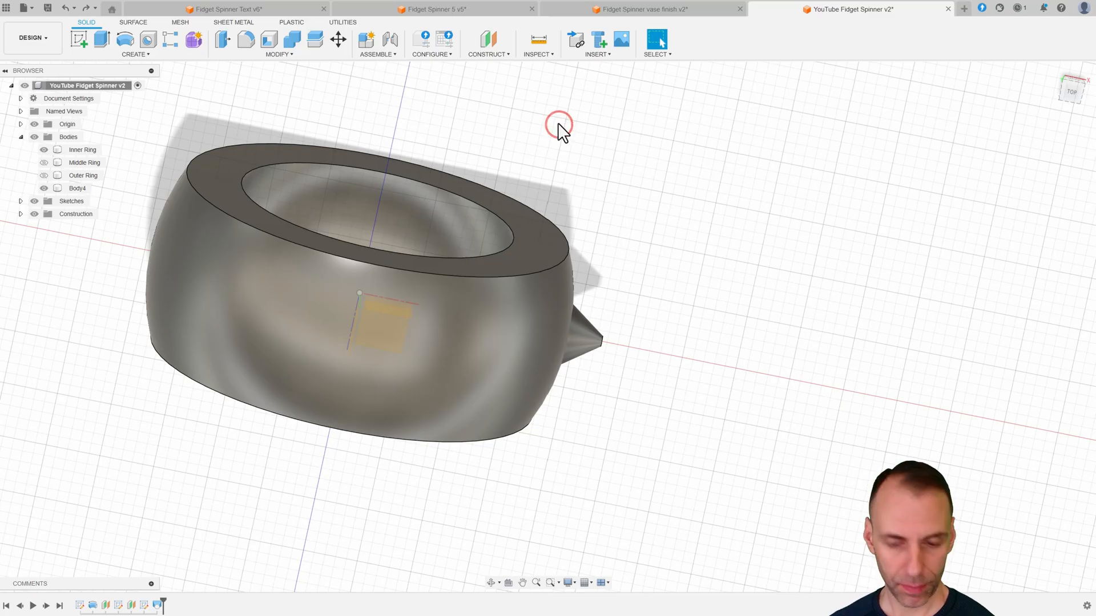
Select the cone body for Move/Copy in the top view and test sliding it 1 mm outward and back to 0.
key(m)
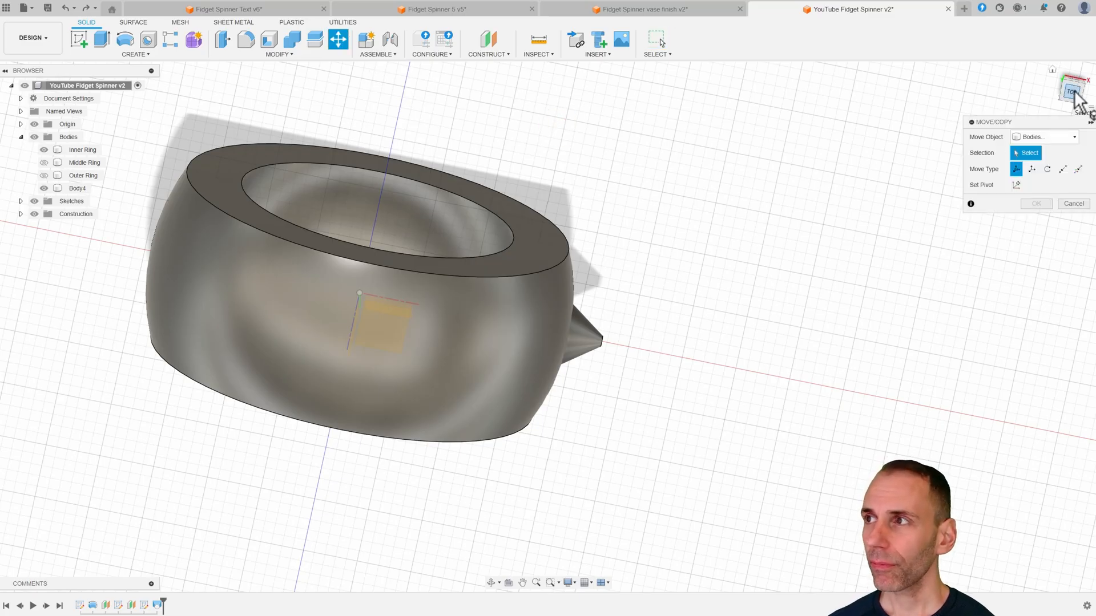
drag(1068, 96, 909, 150)
scroll(654, 228, up, 2)
middle_drag(654, 228, 659, 200)
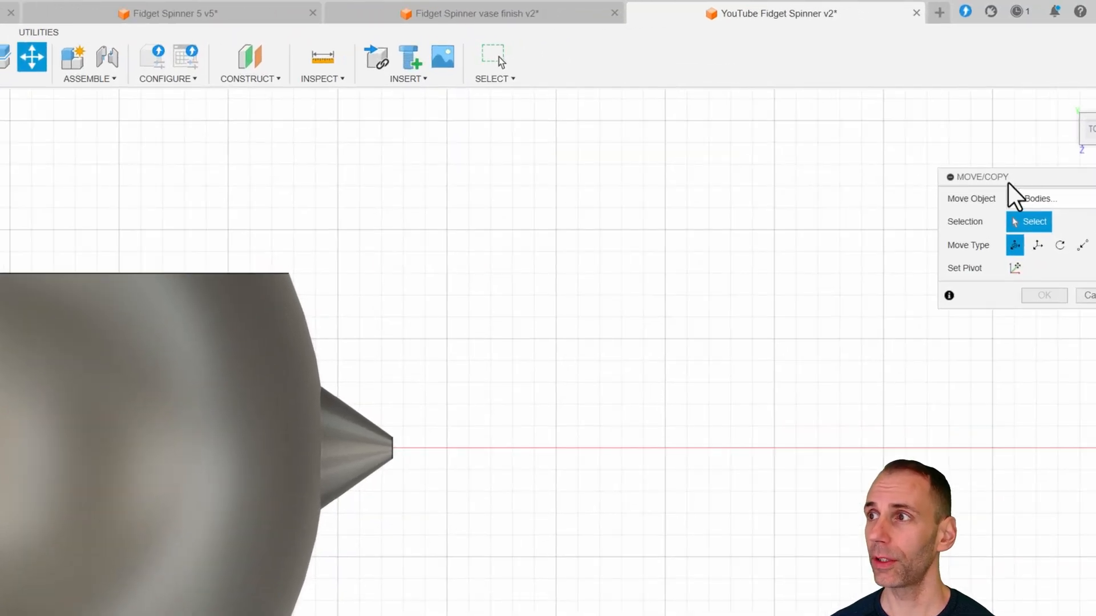
drag(1019, 122, 811, 114)
drag(718, 165, 601, 224)
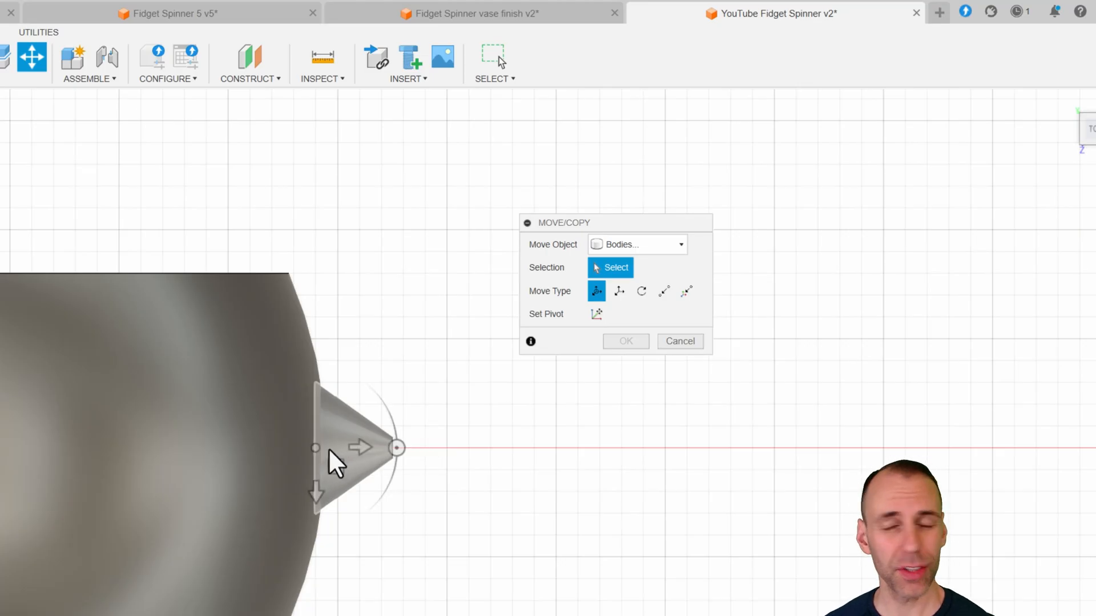
click(391, 443)
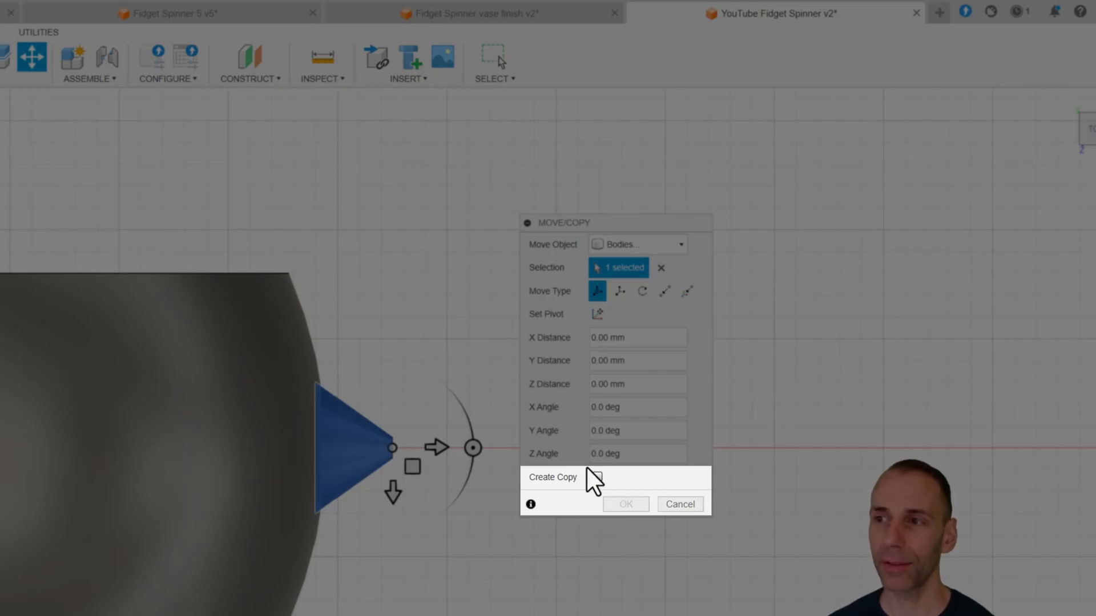
drag(438, 444, 454, 447)
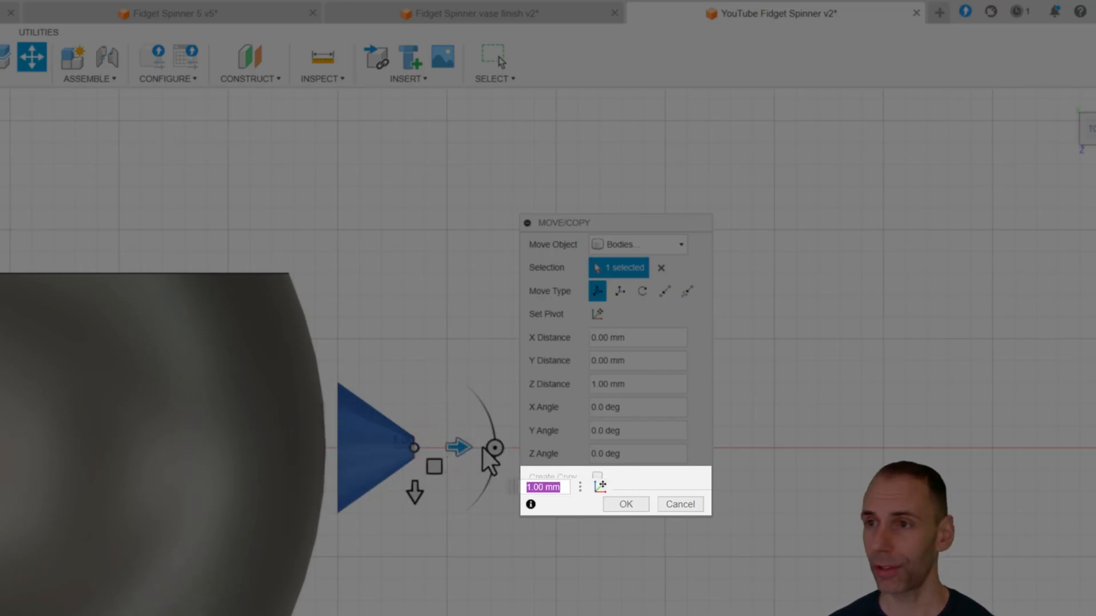
drag(464, 447, 438, 448)
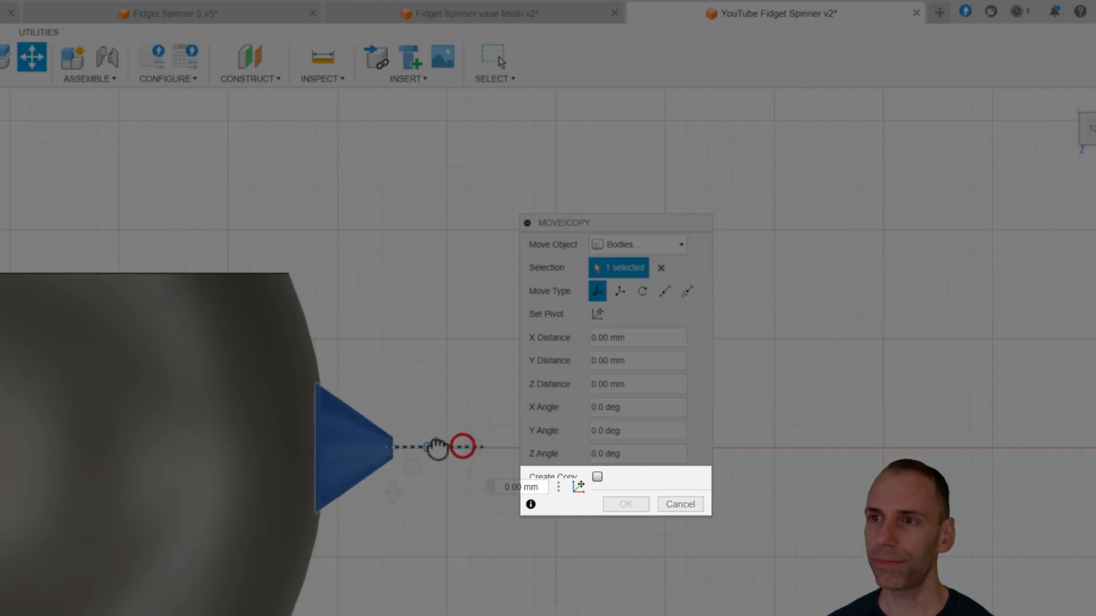
Create a copy of the cone body offset 0.5 mm outward along its axis (Z Distance).
click(597, 477)
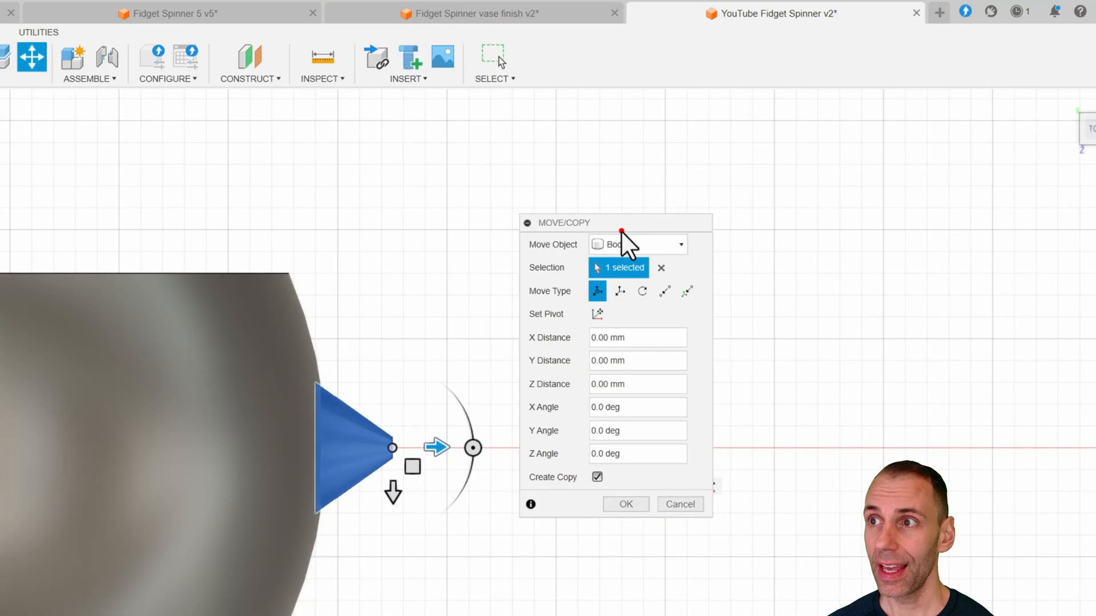
drag(621, 230, 640, 224)
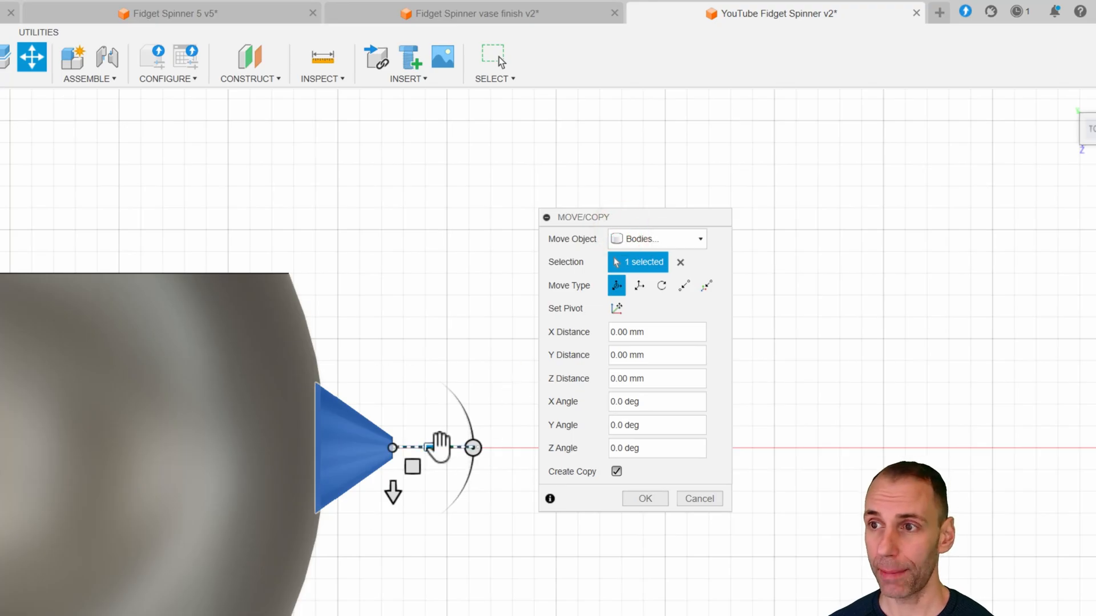
click(437, 447)
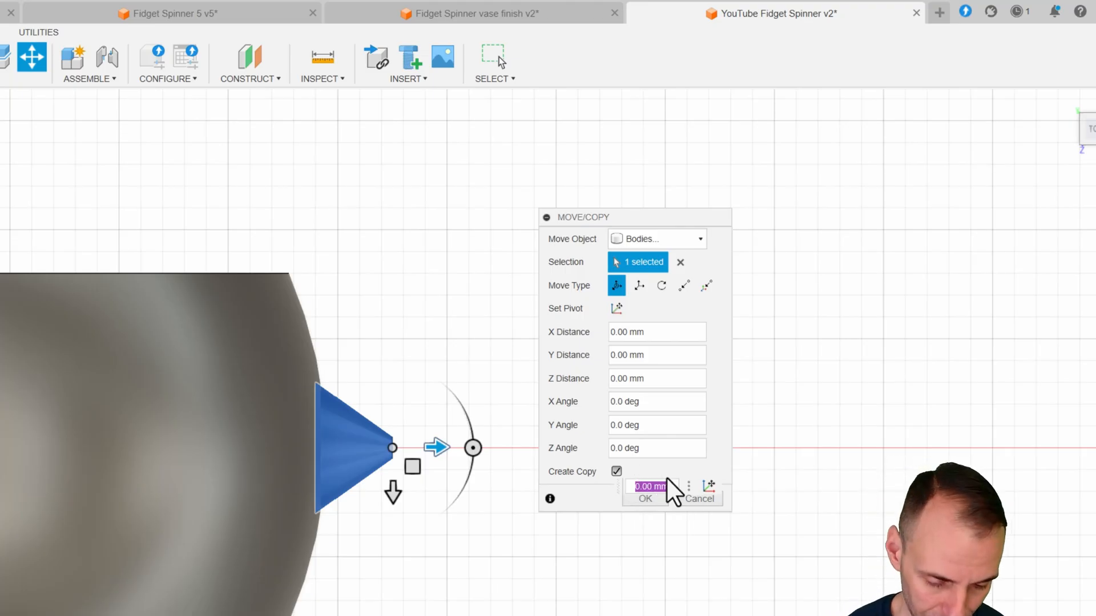
text(0.5)
key(Return)
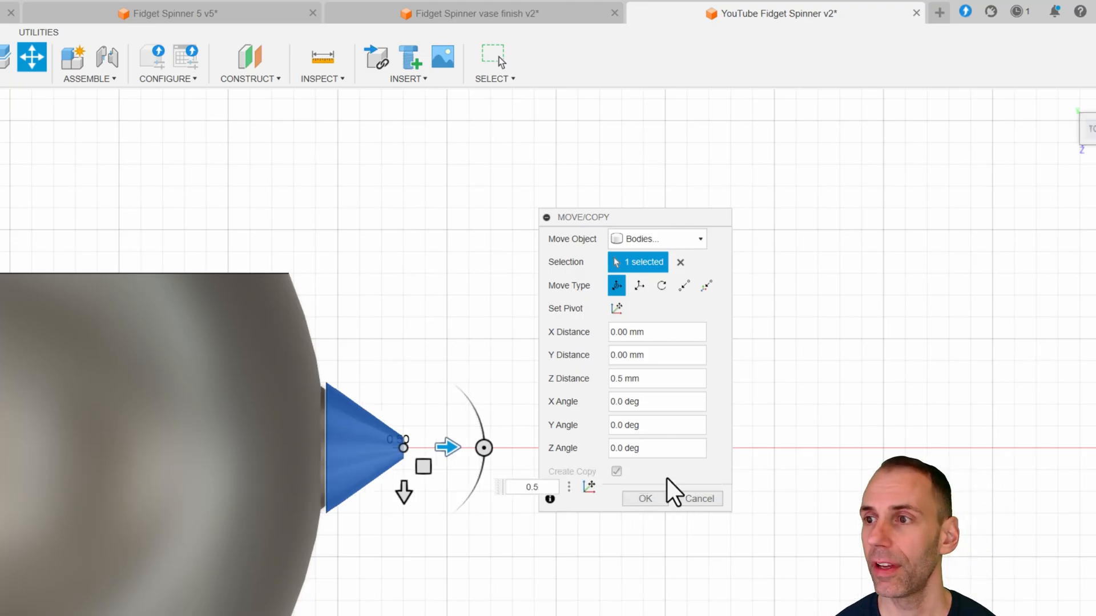
key(Return)
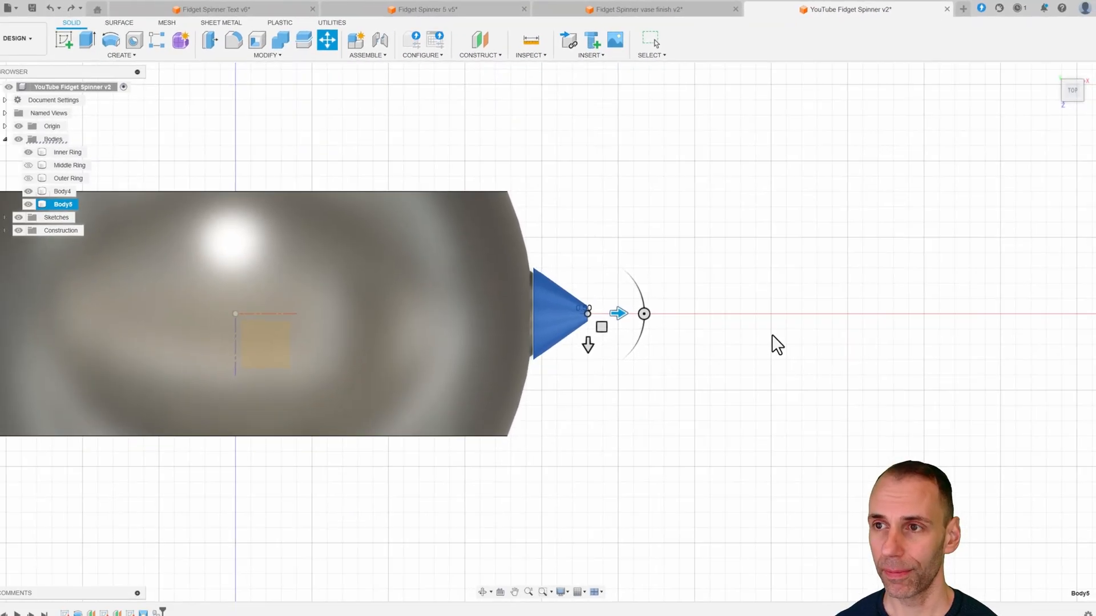
Start a Mirror of bodies with both overlapping cones, Body4 and Body5, as the objects.
shift+middle_drag(678, 311, 694, 291)
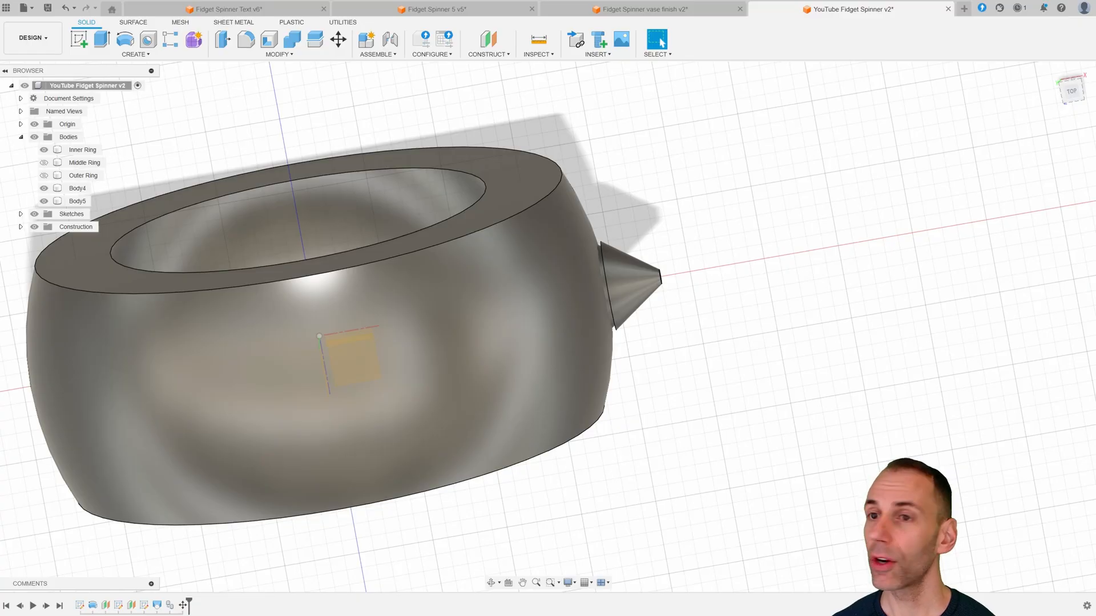
shift+middle_drag(754, 349, 1034, 103)
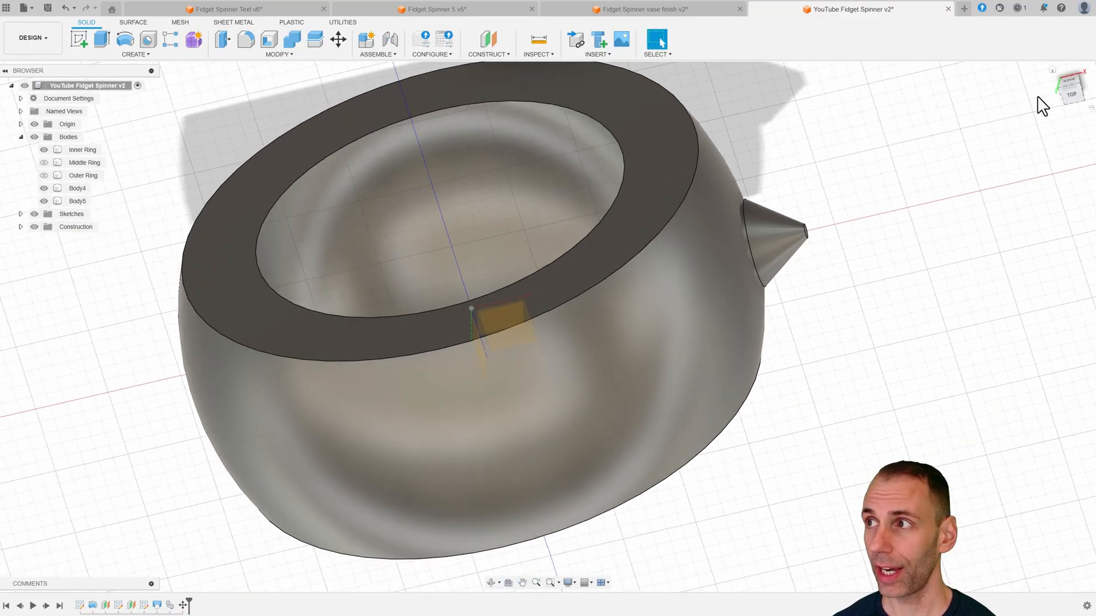
click(1073, 98)
middle_drag(867, 174, 710, 245)
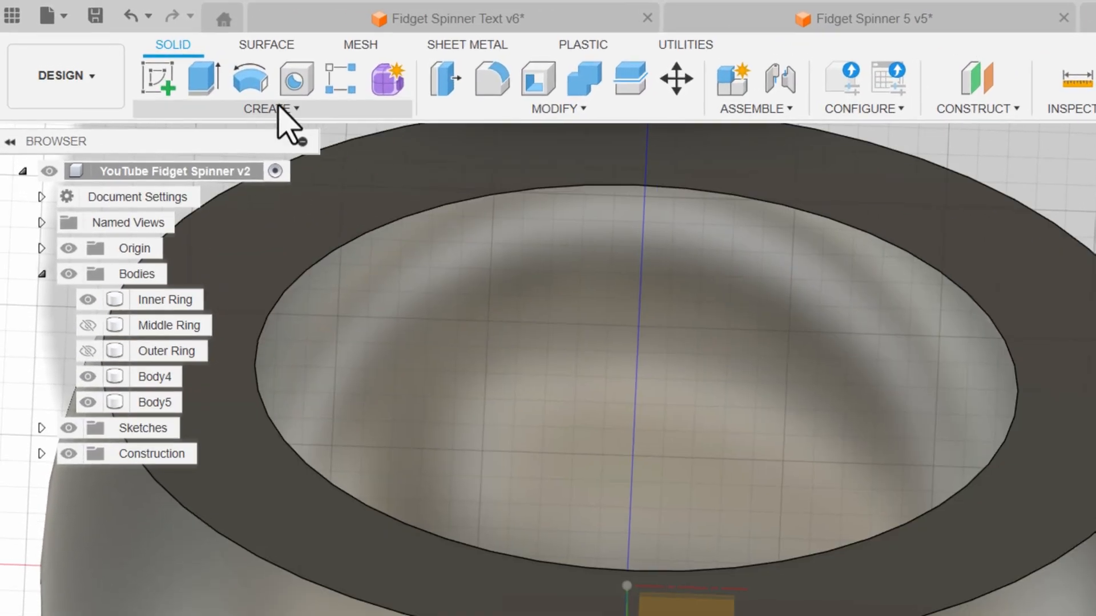
click(278, 107)
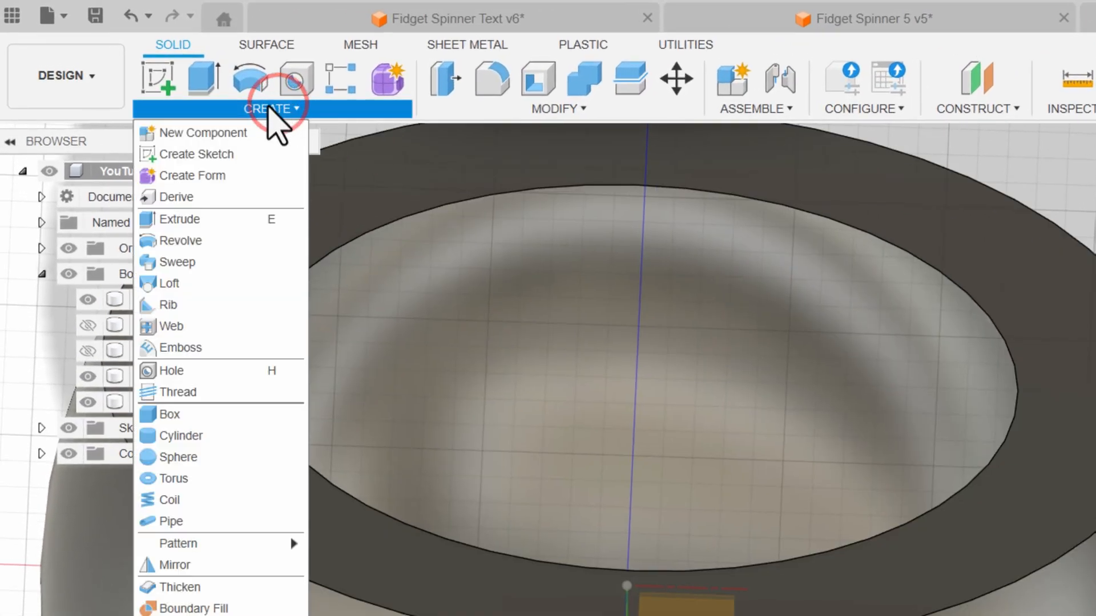
click(181, 566)
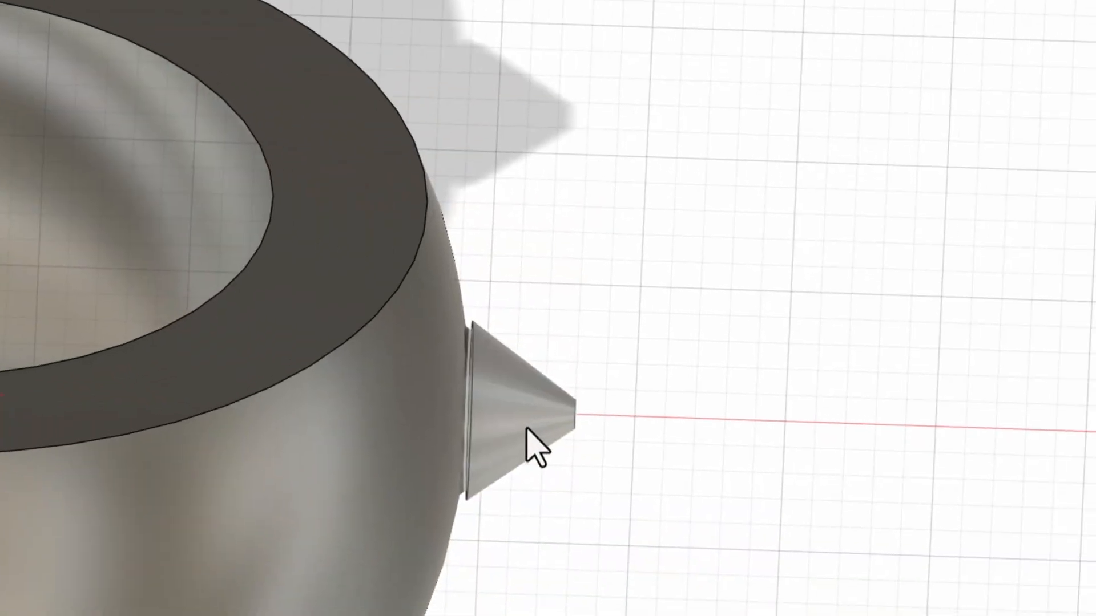
click(526, 431)
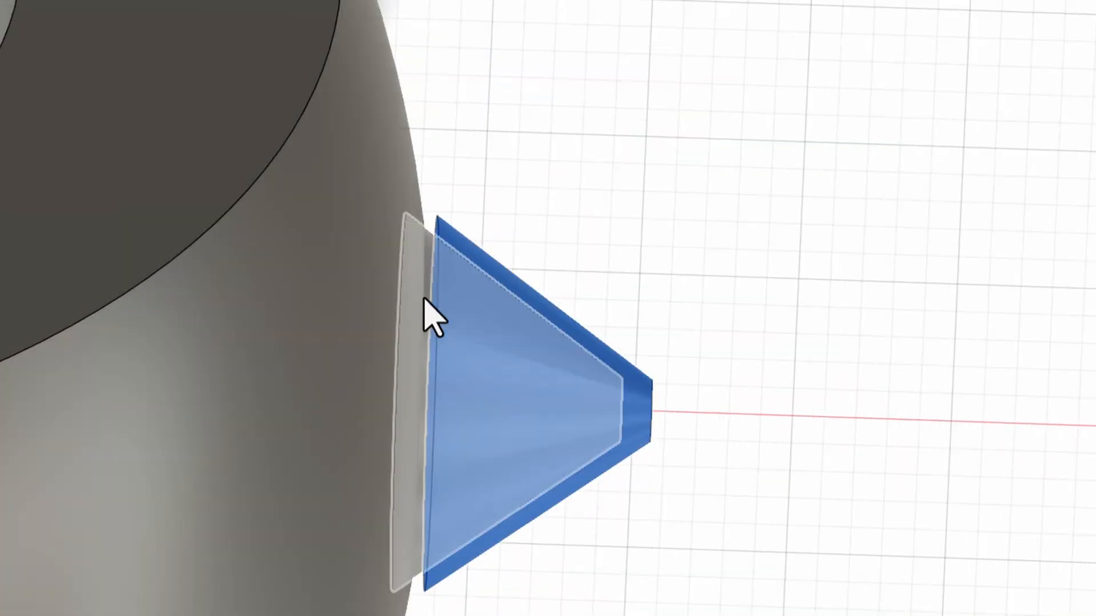
click(421, 298)
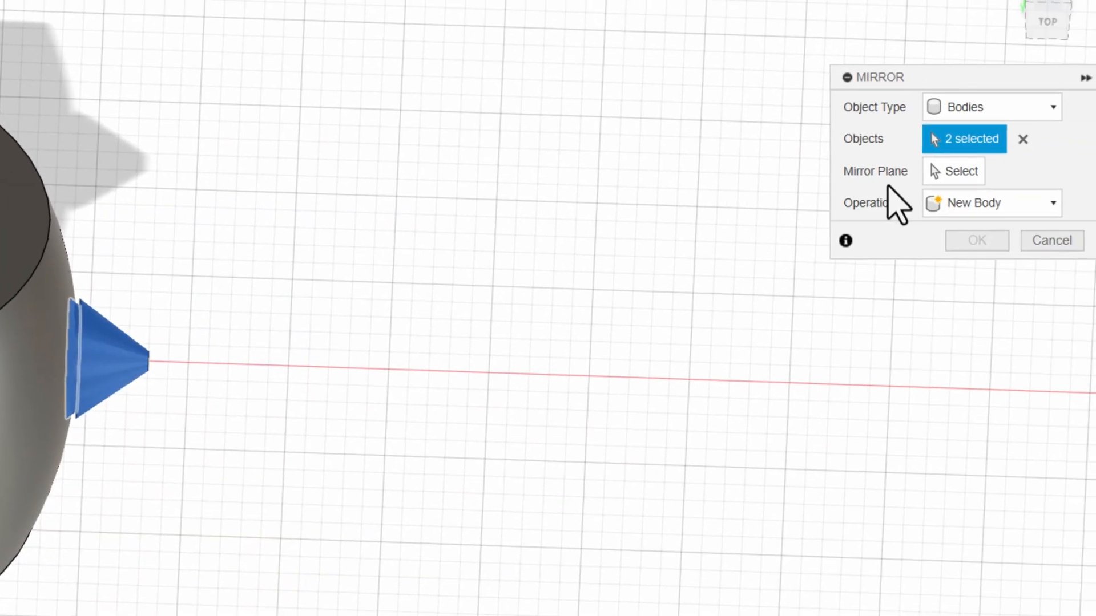
Activate the Mirror Plane selection and toggle the origin's visibility off and back on to locate the origin planes inside the ring.
click(962, 174)
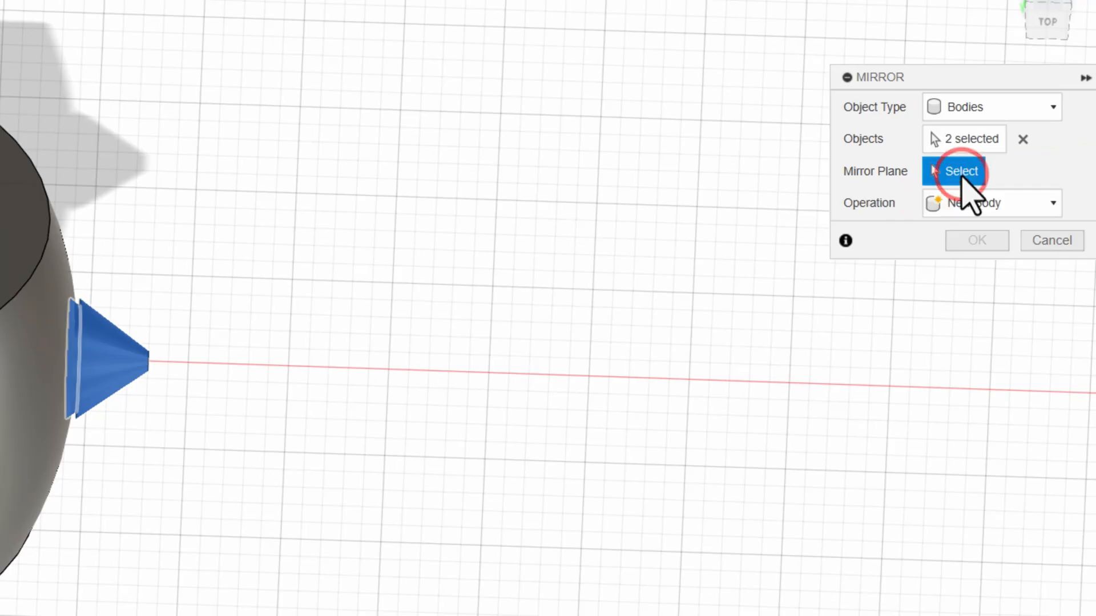
drag(958, 78, 627, 87)
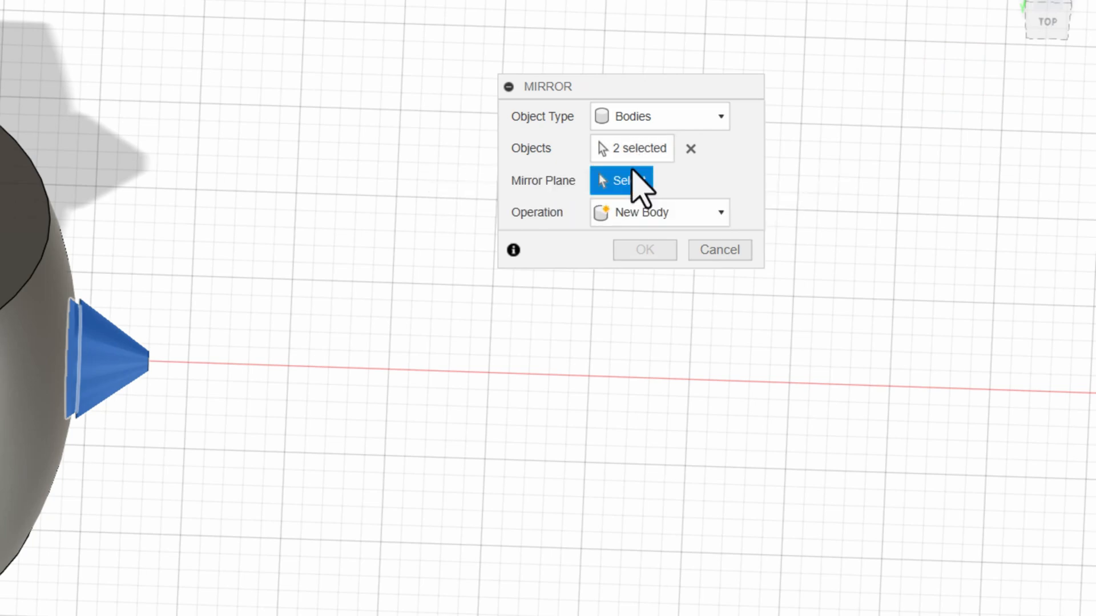
shift+middle_drag(300, 260, 197, 331)
scroll(636, 275, up, 4)
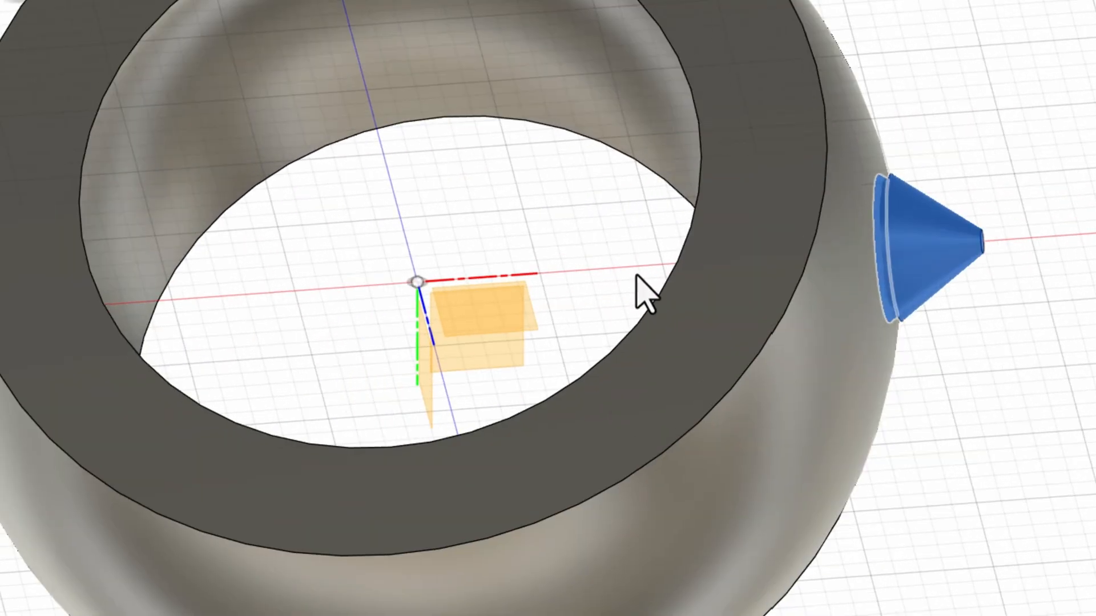
scroll(370, 356, down, 1)
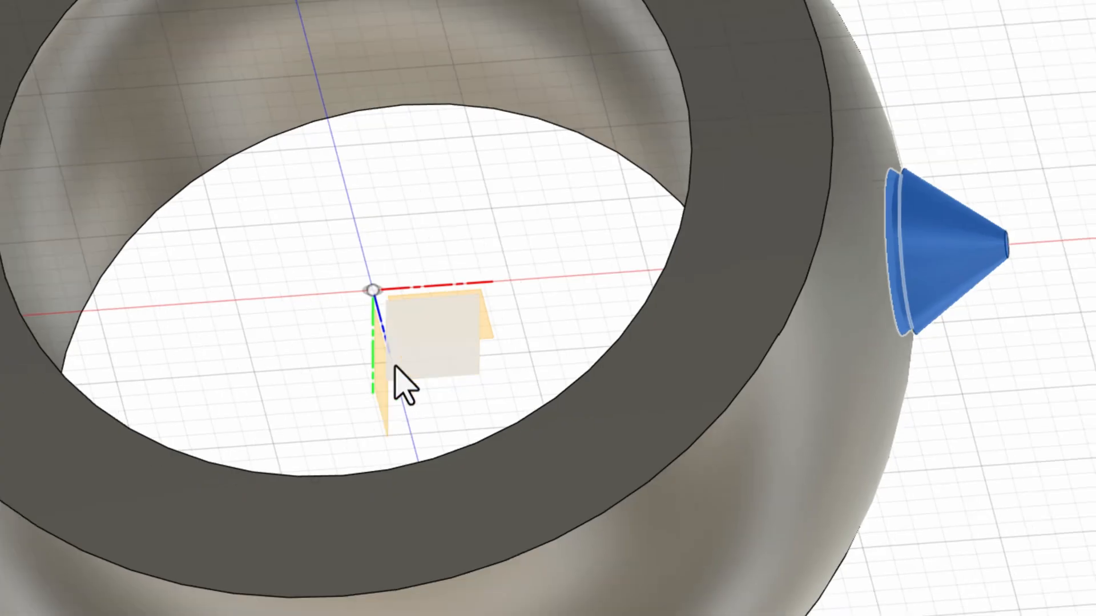
shift+middle_drag(395, 368, 399, 391)
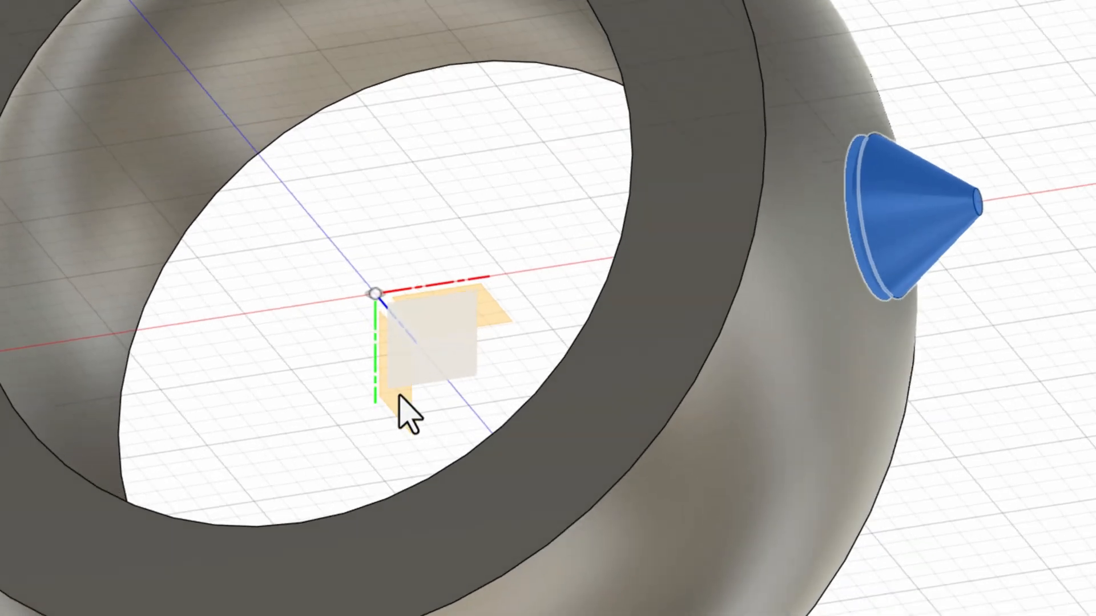
scroll(418, 421, up, 2)
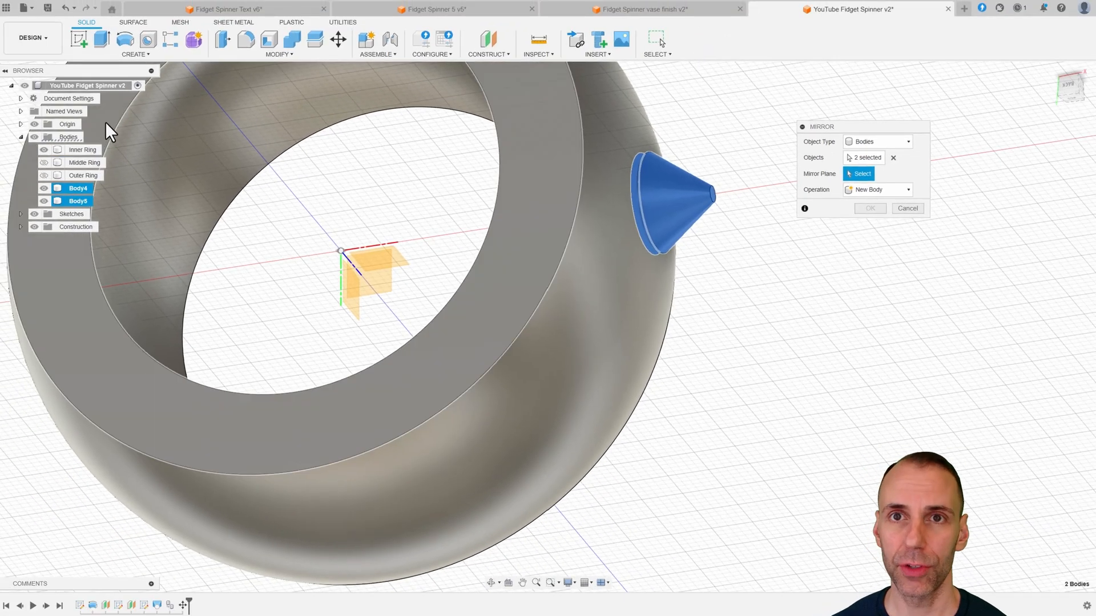
click(35, 126)
click(35, 125)
click(35, 126)
click(35, 126)
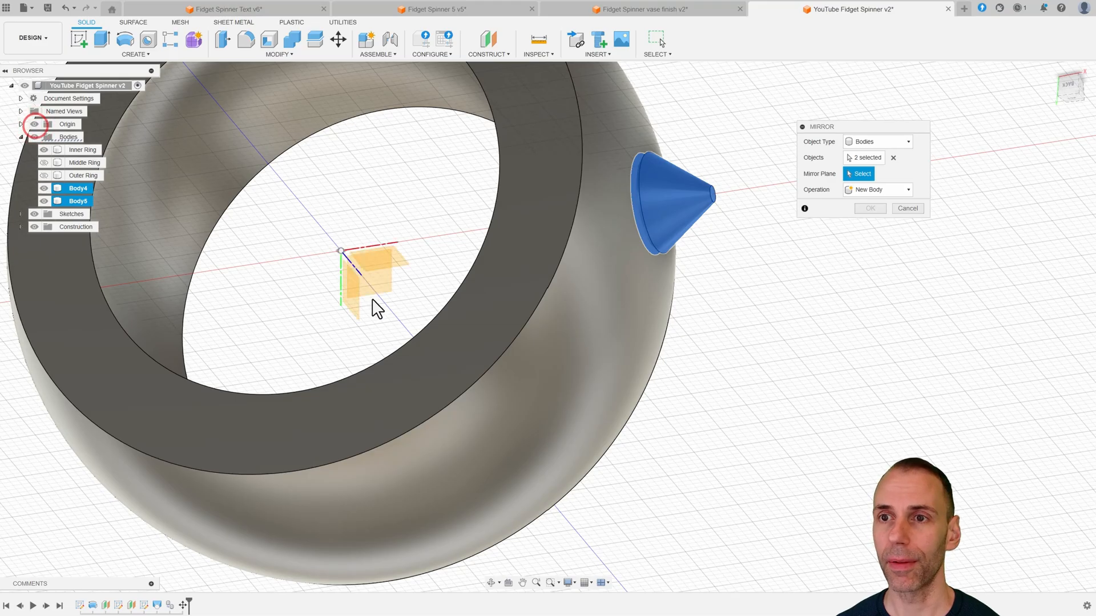
Mirror both cones to the opposite side of the inner ring as new bodies, using the origin plane perpendicular to the red axis.
scroll(362, 317, up, 2)
click(353, 306)
scroll(328, 298, down, 5)
shift+middle_drag(289, 290, 311, 292)
click(870, 209)
shift+middle_drag(640, 234, 625, 237)
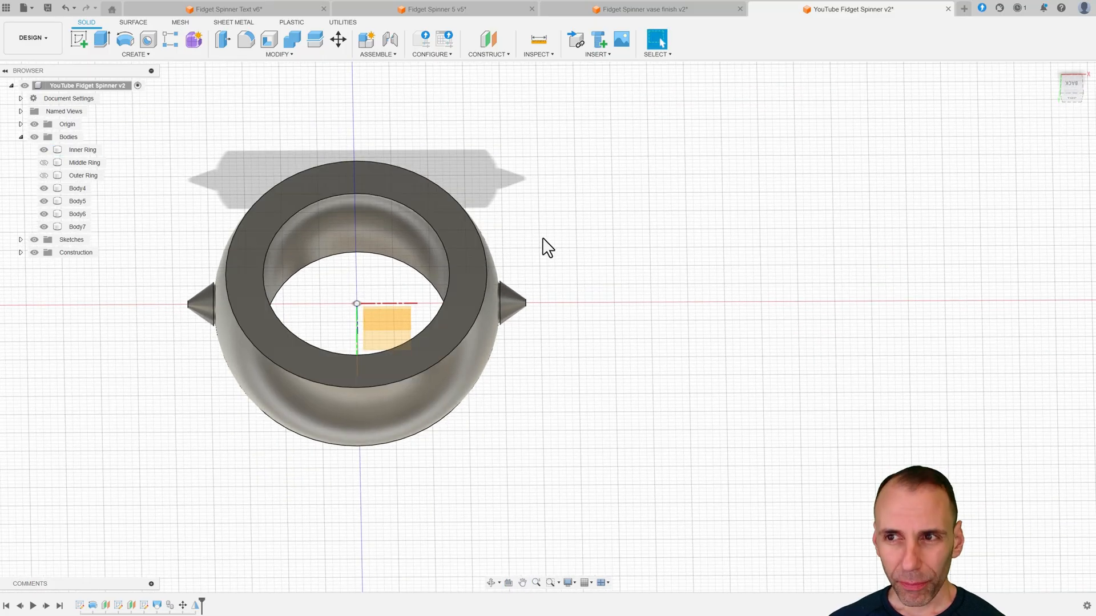
click(300, 267)
click(518, 268)
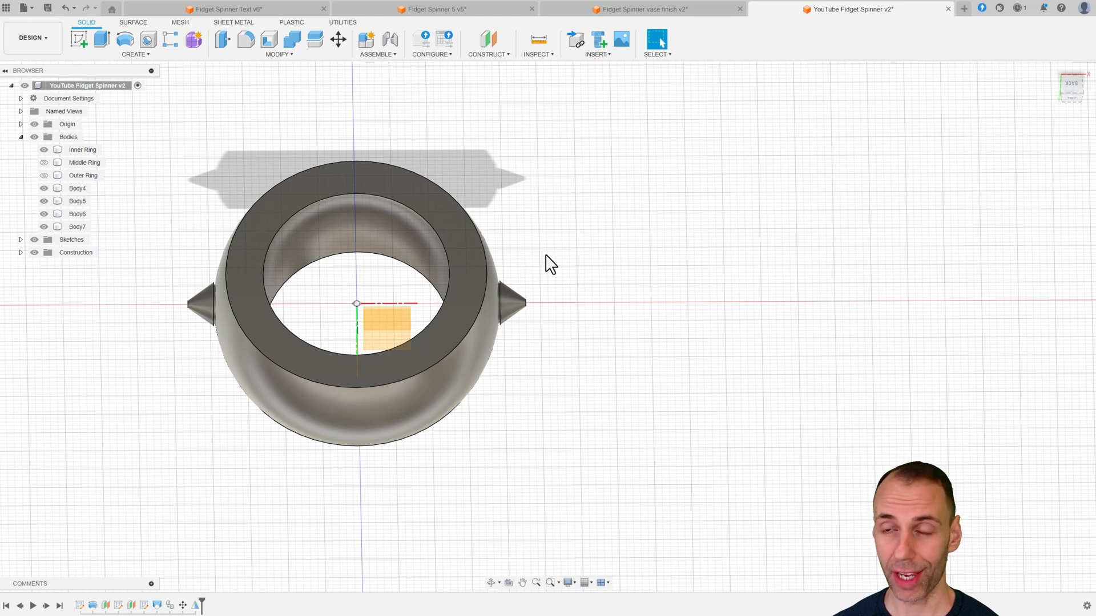
middle_drag(550, 265, 576, 303)
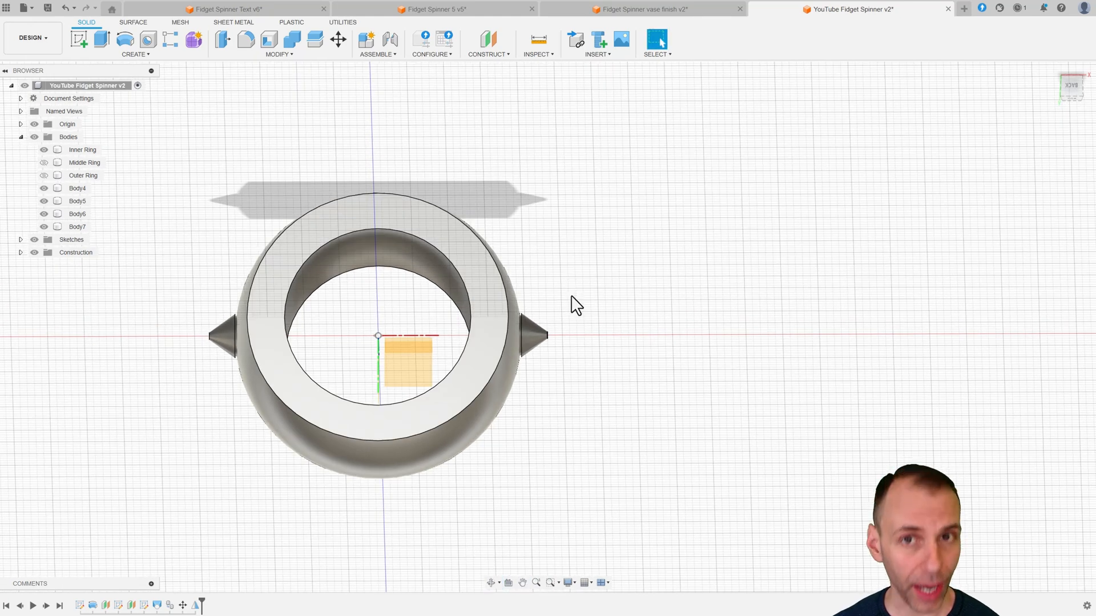
click(528, 340)
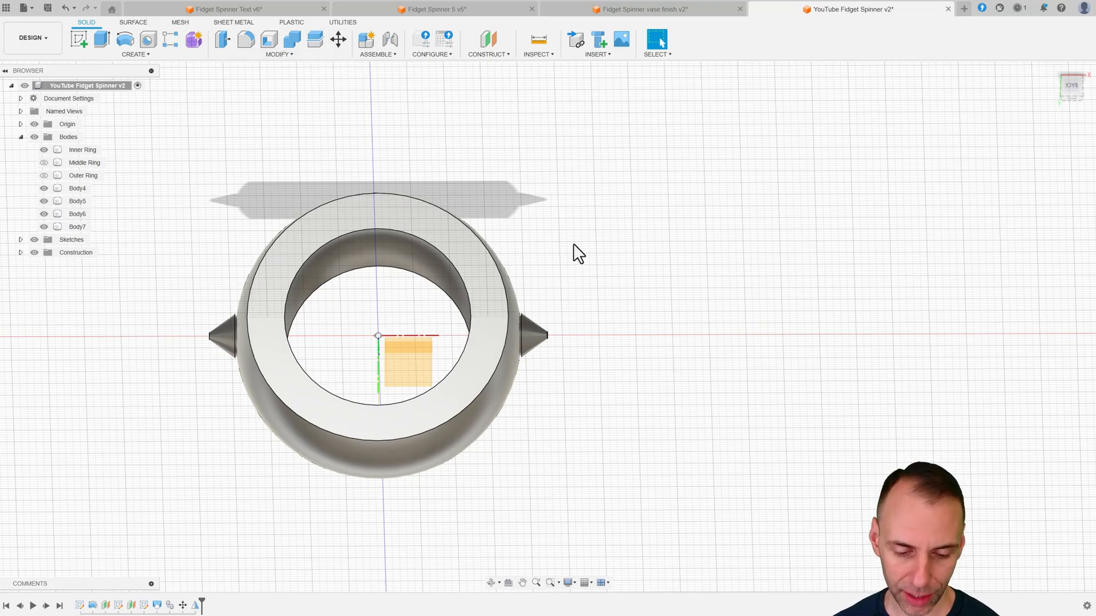
Start Move/Copy and select both overlapping original cones, Body4 and Body5, as the bodies.
key(m)
scroll(569, 302, up, 3)
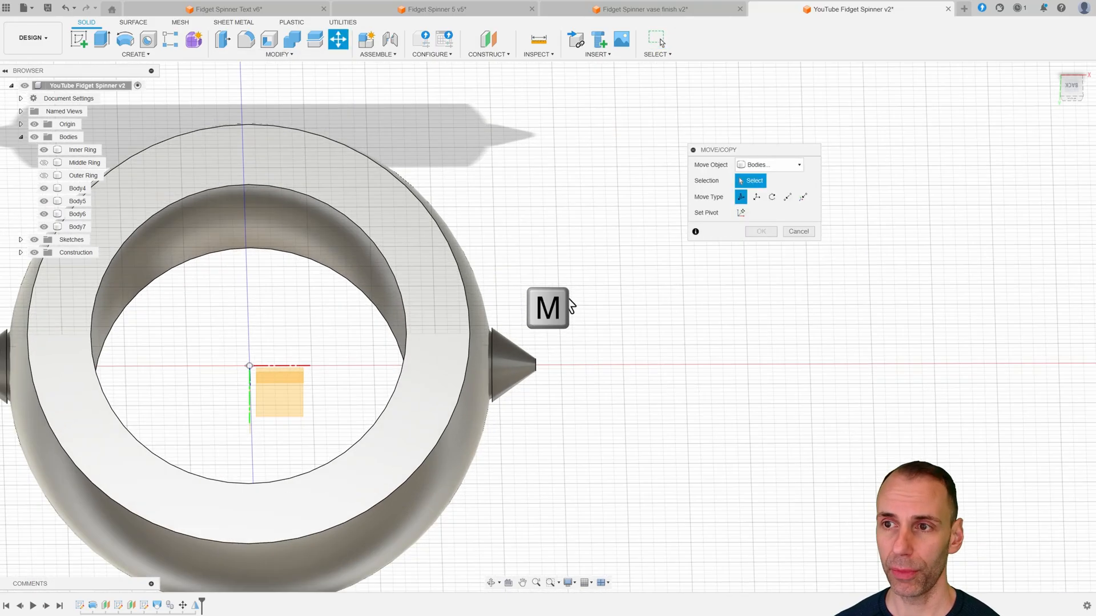
scroll(543, 360, up, 2)
click(531, 363)
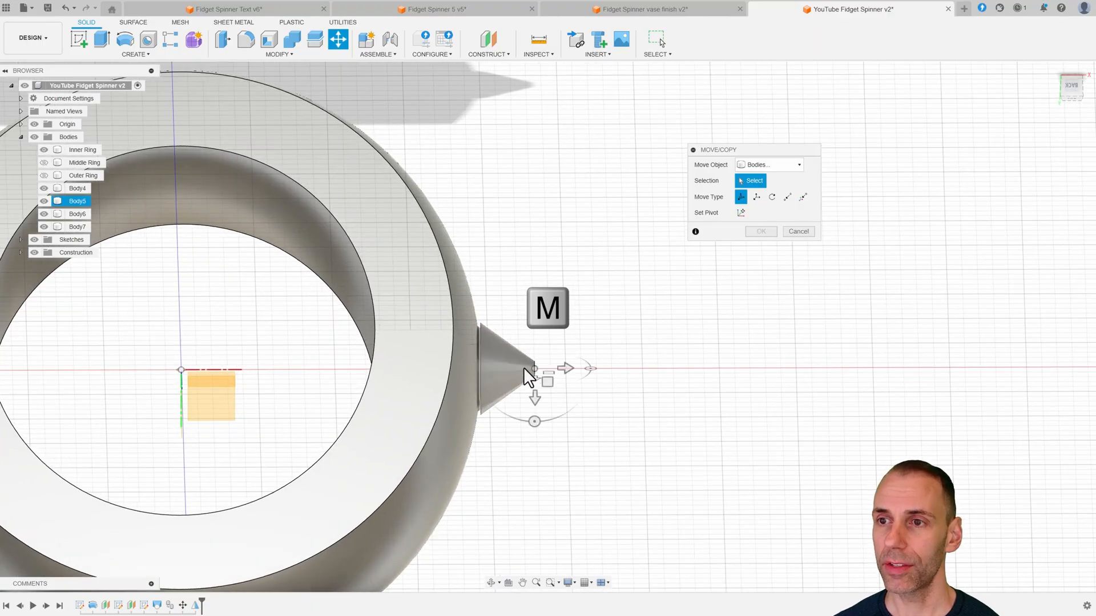
click(532, 370)
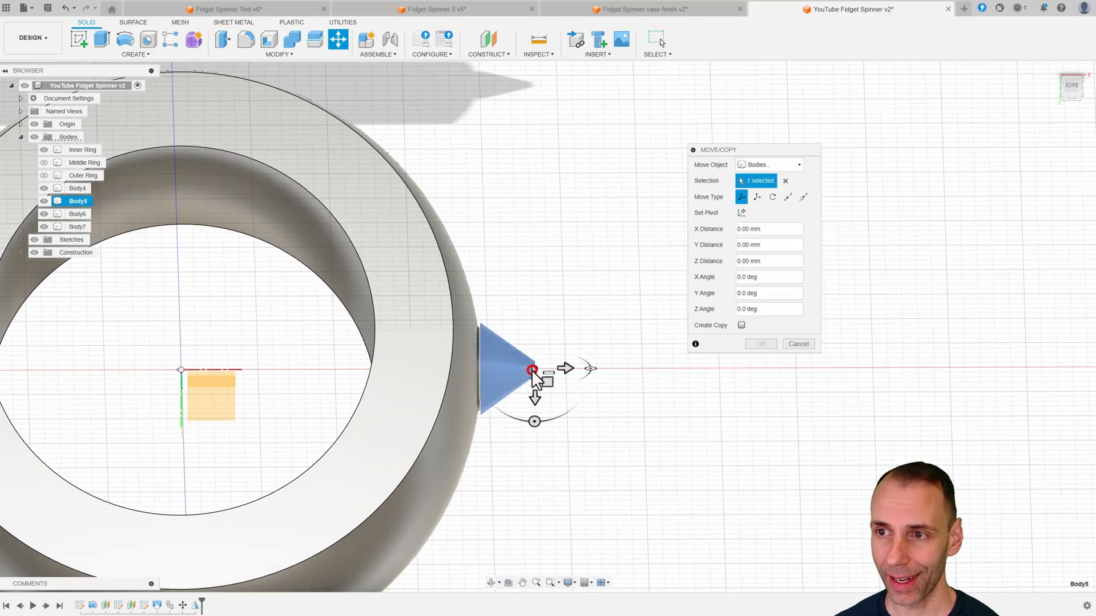
scroll(533, 377, up, 2)
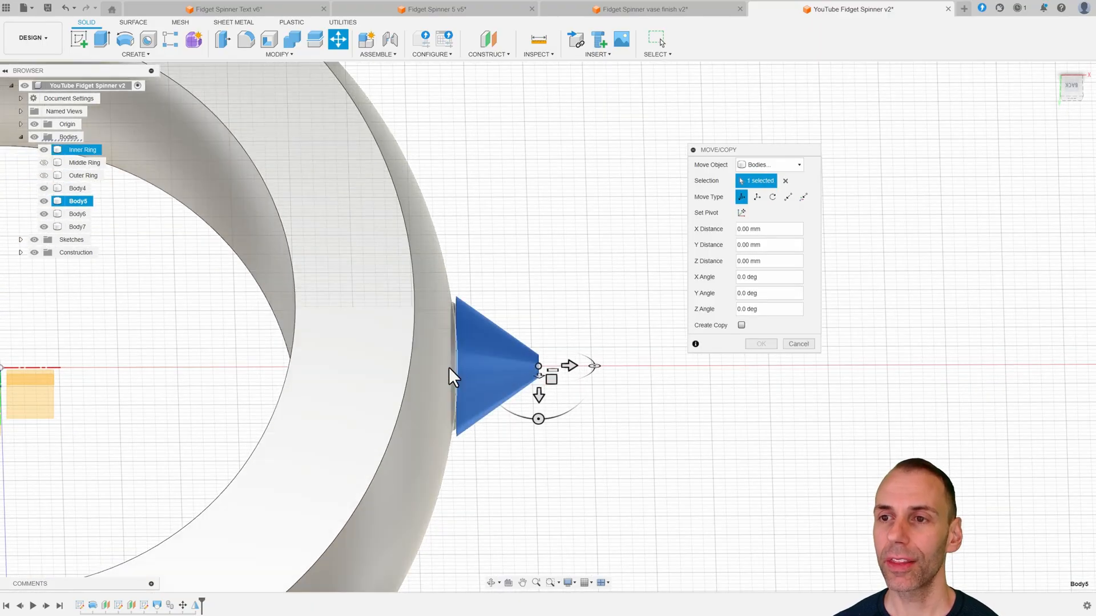
scroll(452, 367, up, 4)
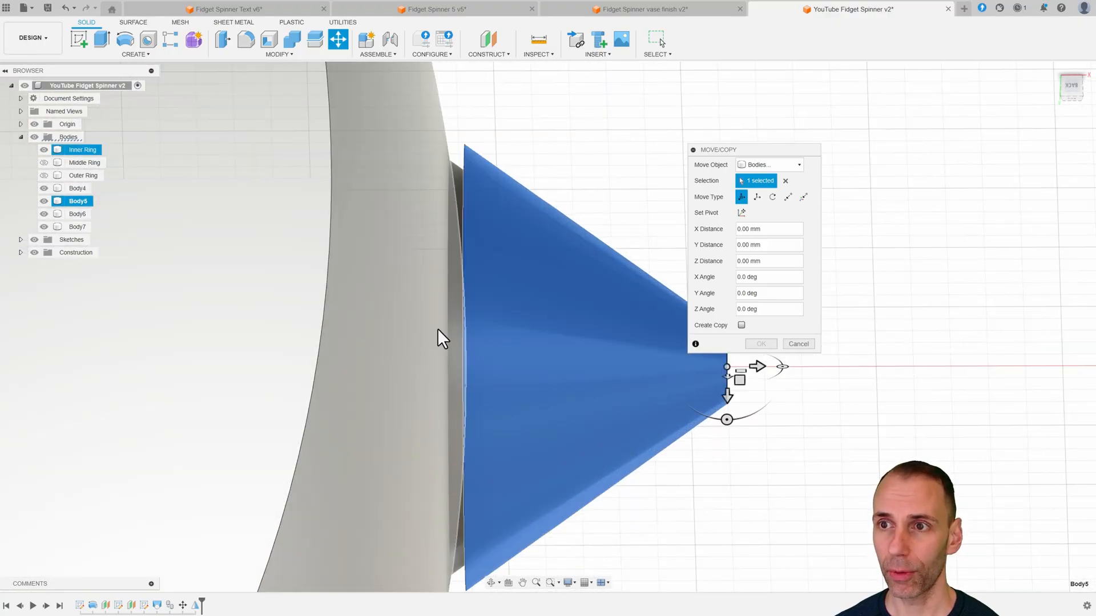
click(455, 332)
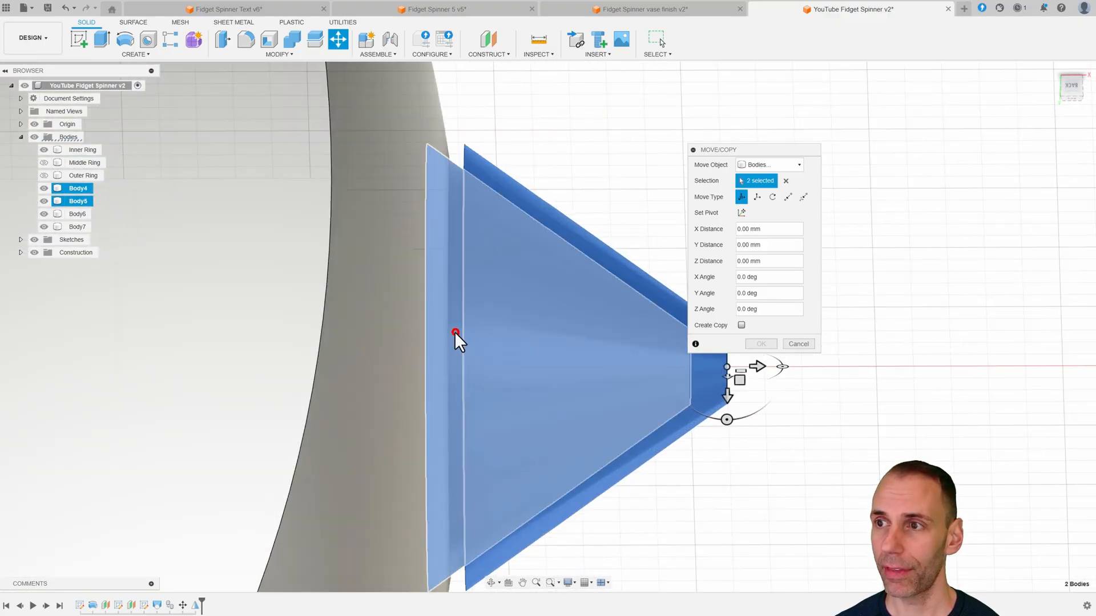
scroll(456, 333, down, 5)
scroll(466, 315, down, 3)
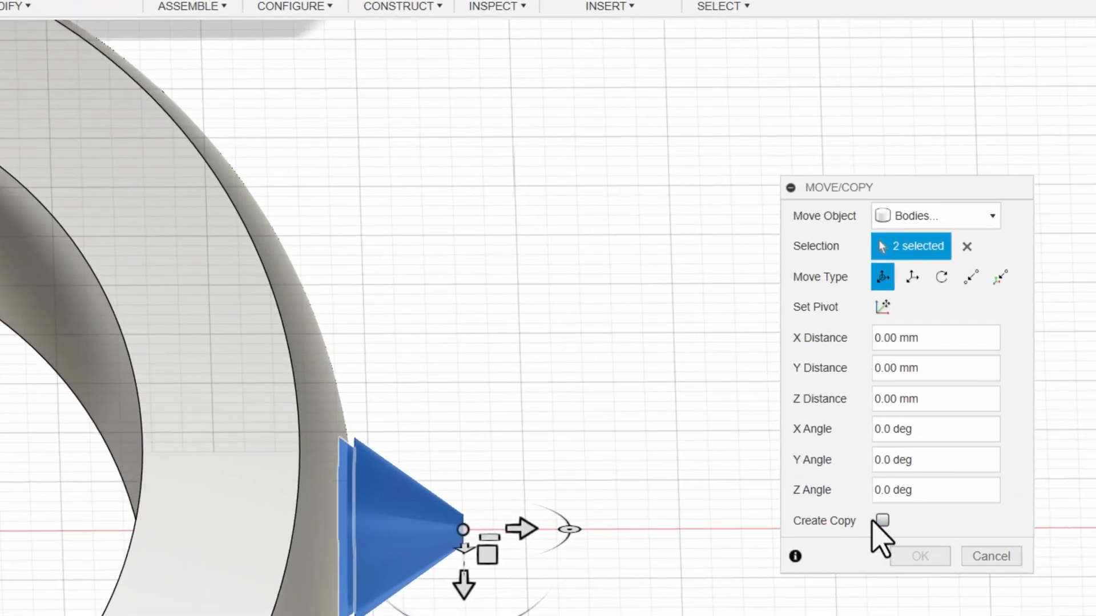
Change the move type to Rotate and choose the blue origin axis through the ring's center as the rotation axis.
click(882, 519)
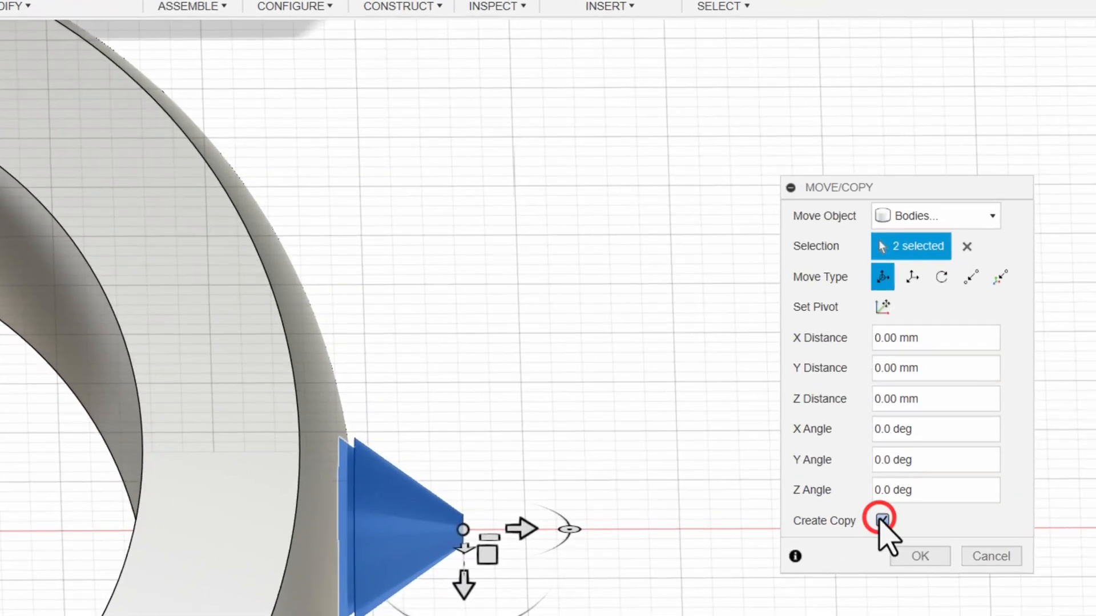
middle_drag(445, 367, 489, 387)
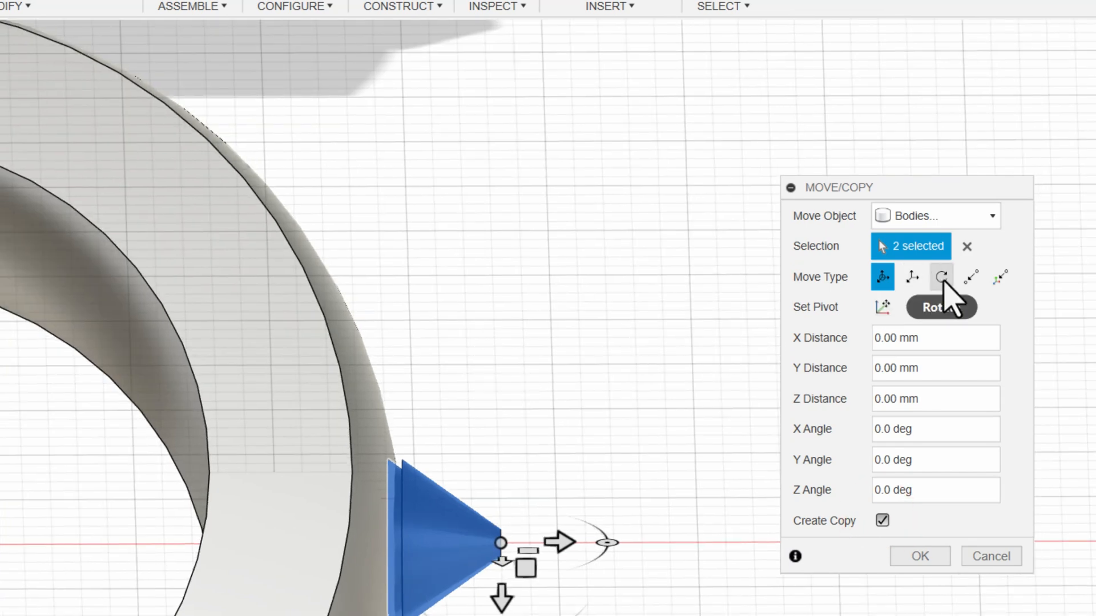
click(942, 277)
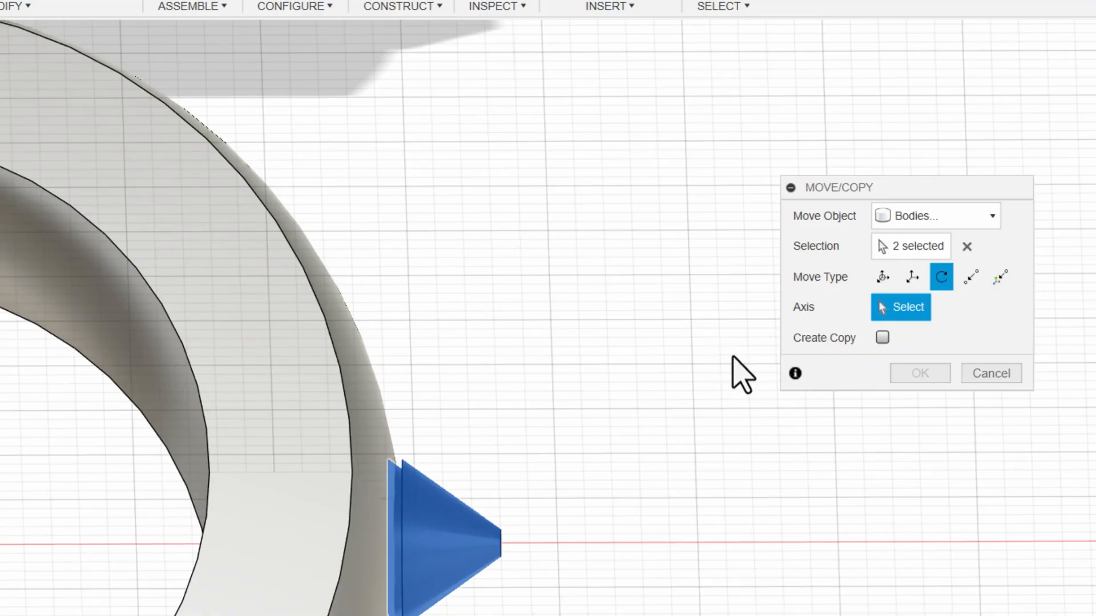
shift+middle_drag(682, 350, 658, 345)
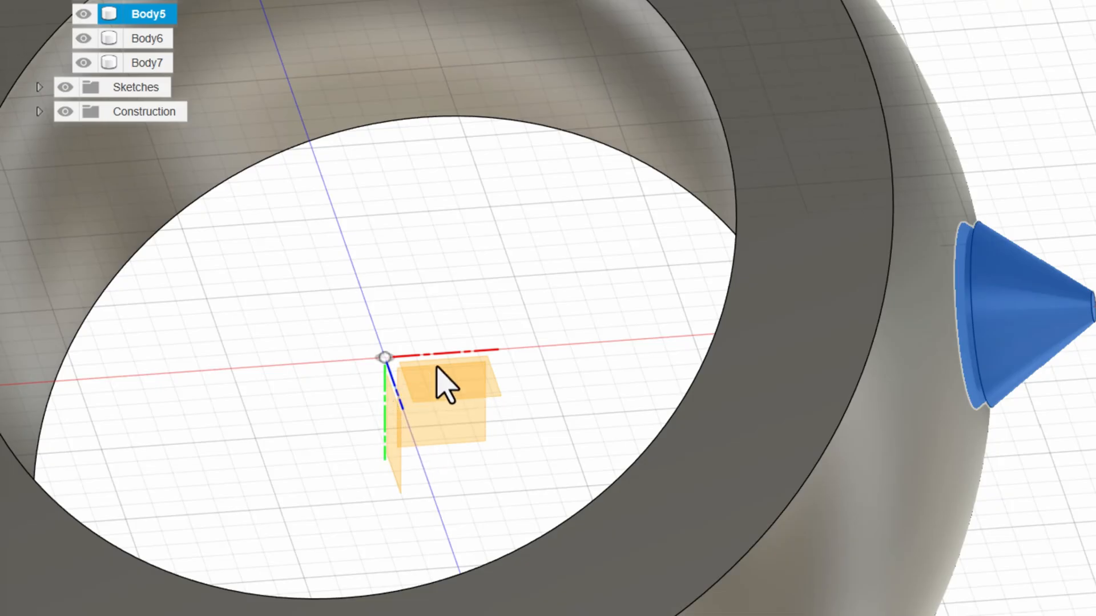
click(399, 394)
scroll(536, 277, down, 3)
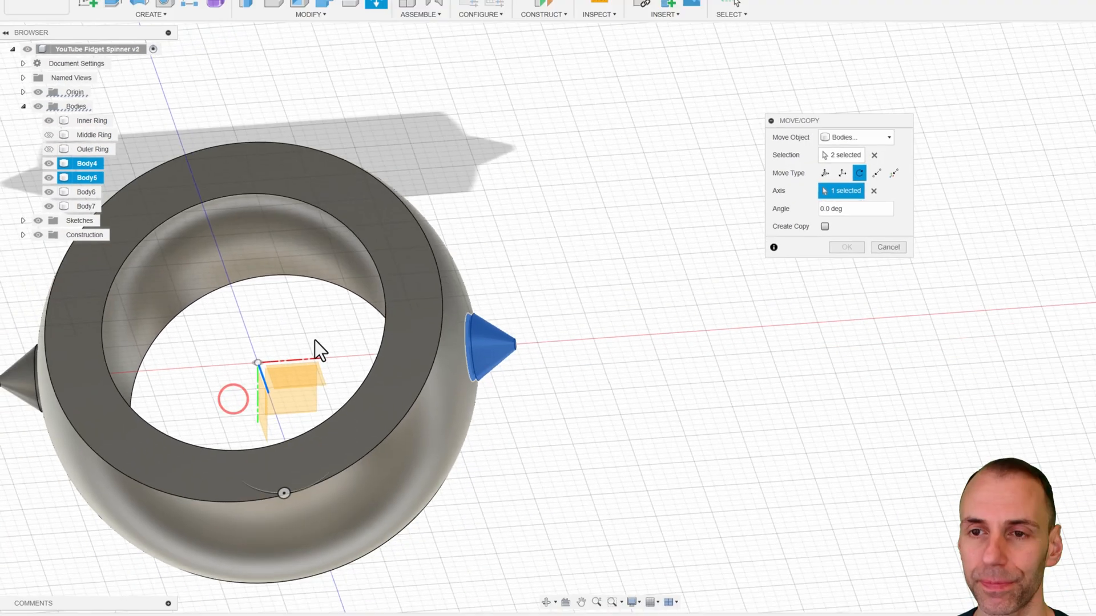
middle_drag(780, 174, 1027, 56)
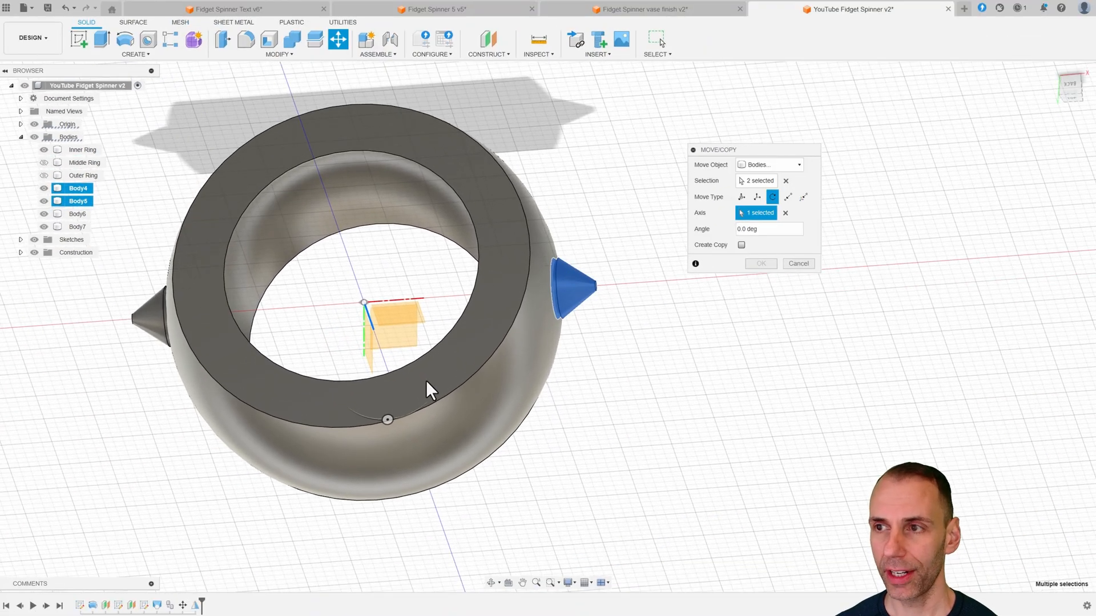
Test rotating the two cones -90° around the ring in a face-on view and return them to 0°.
click(1070, 86)
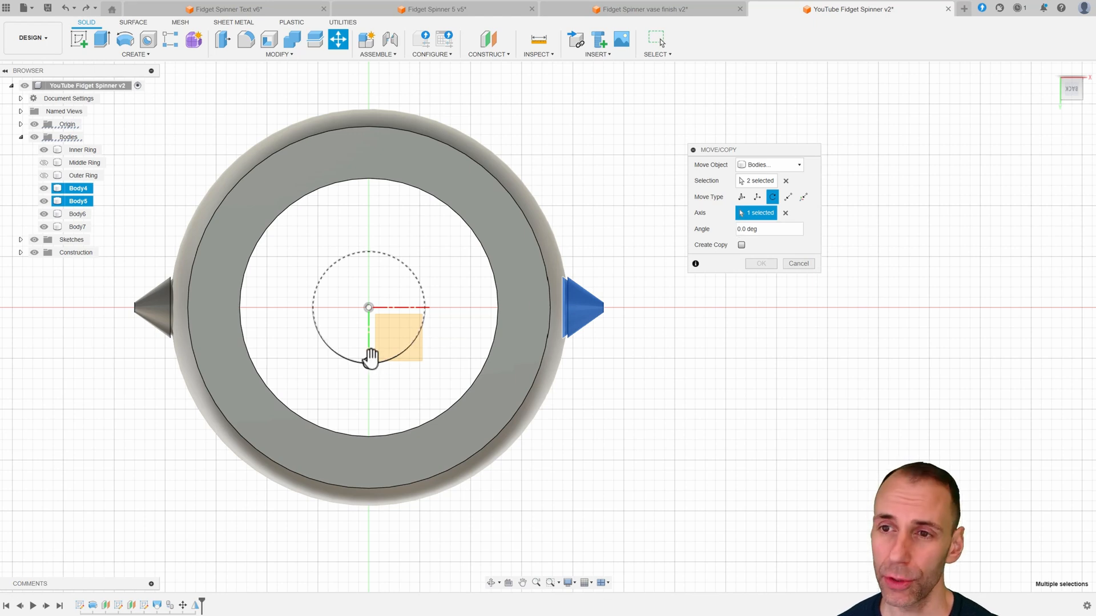
drag(368, 364, 404, 308)
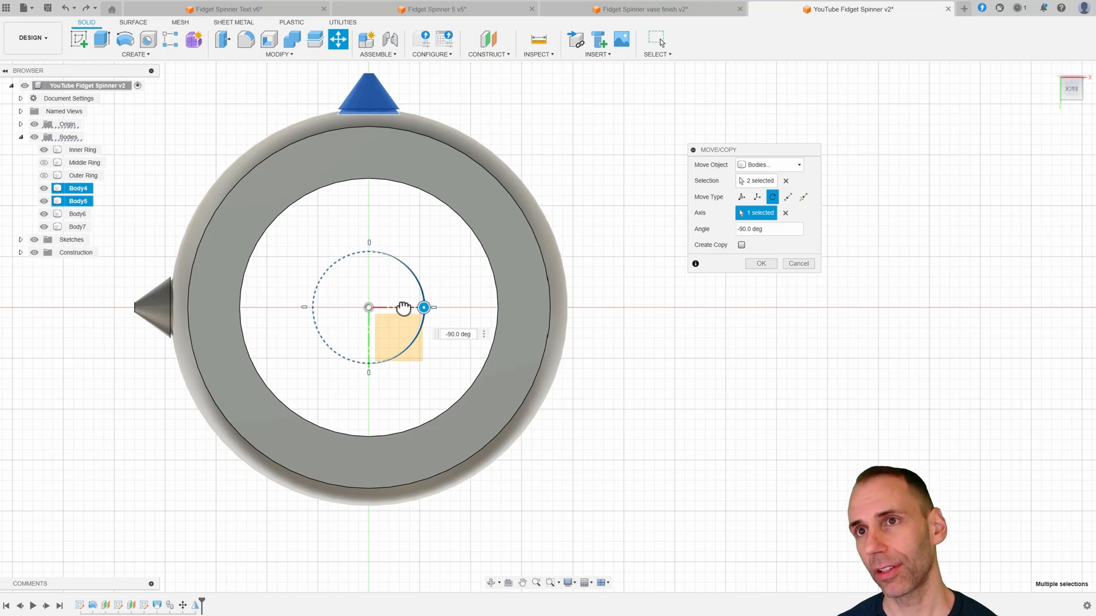
drag(404, 309, 367, 409)
Create a copy of both cones rotated -90° about the ring's center axis.
click(740, 244)
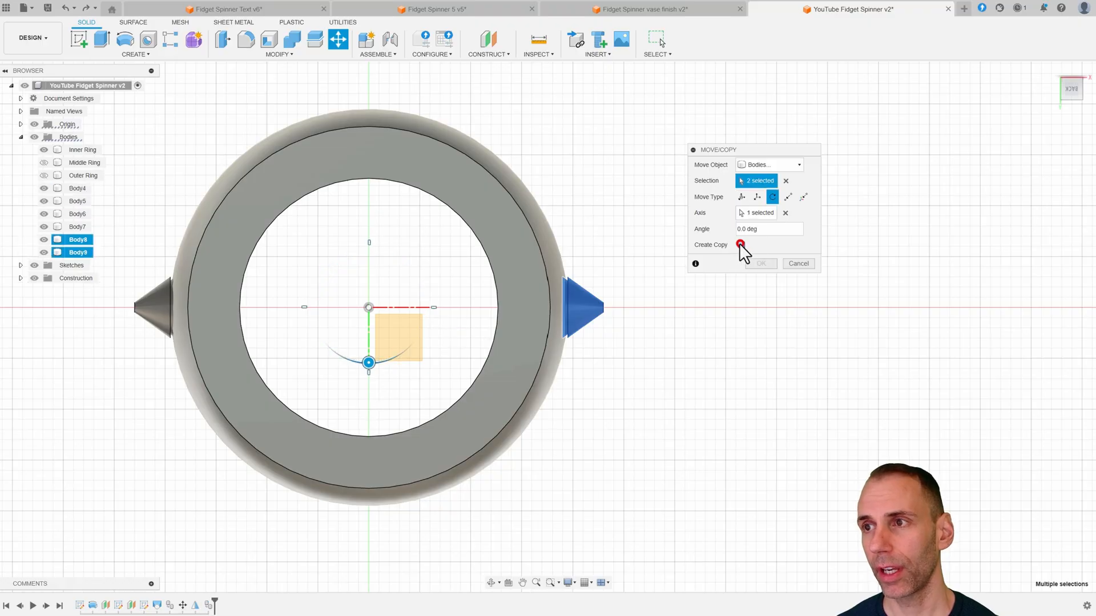
drag(369, 364, 422, 309)
click(761, 263)
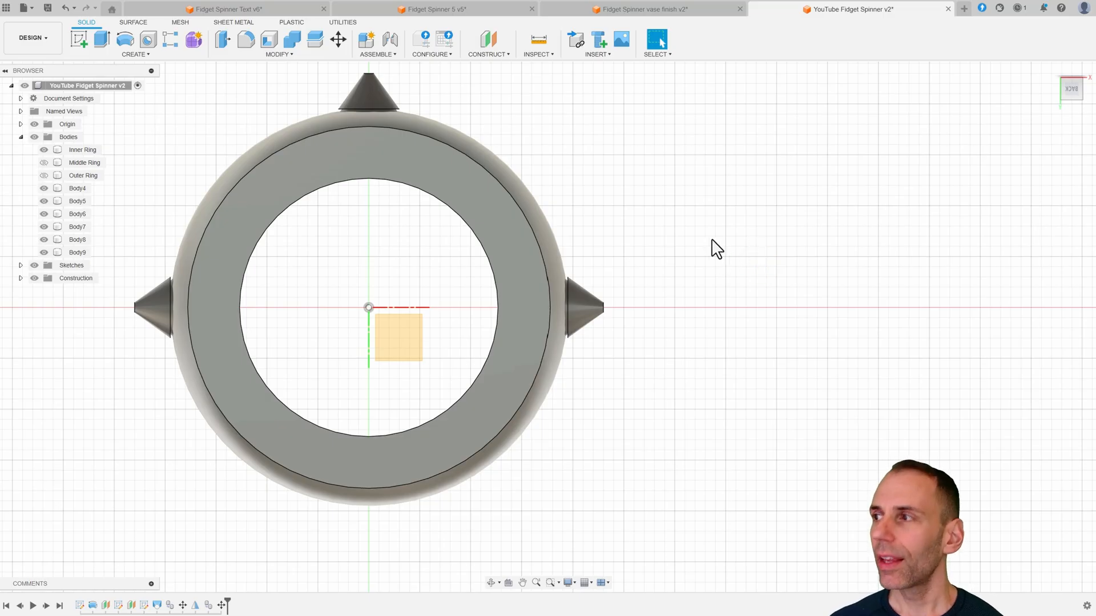
Show the Middle Ring and Outer Ring bodies to compare them with the cones, and hide both again.
shift+middle_drag(611, 197, 617, 228)
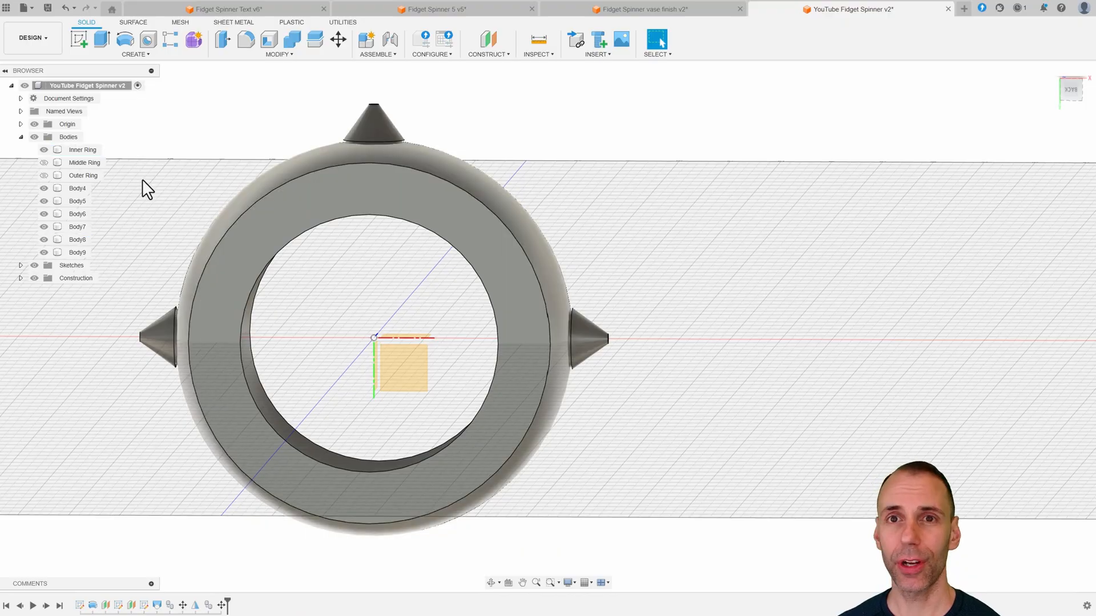
click(45, 163)
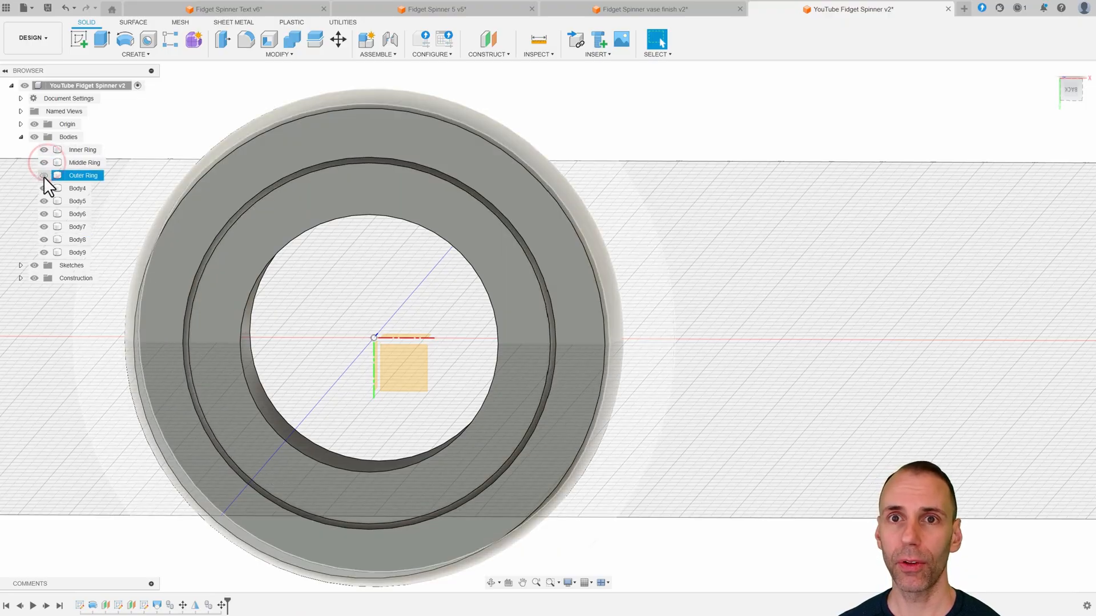
click(44, 176)
click(44, 175)
click(44, 163)
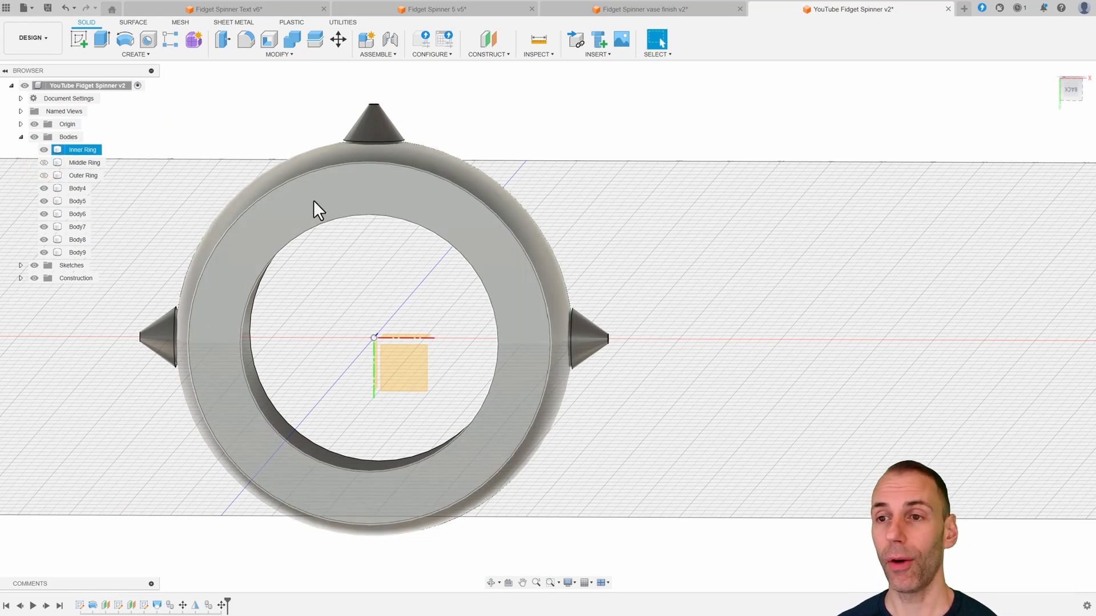
middle_drag(576, 165, 577, 174)
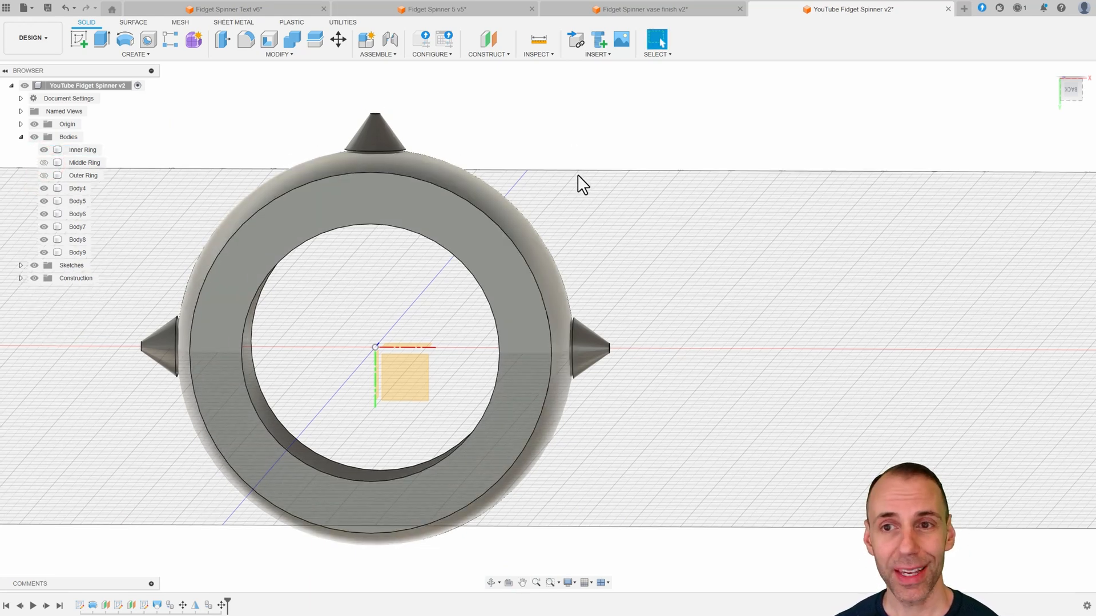
click(423, 192)
Examine the commands available for Sketch1, the first feature in the design history, without running any.
mouse_move(509, 190)
shift+middle_down()
mouse_move(511, 181)
mouse_move(518, 196)
shift+middle_up()
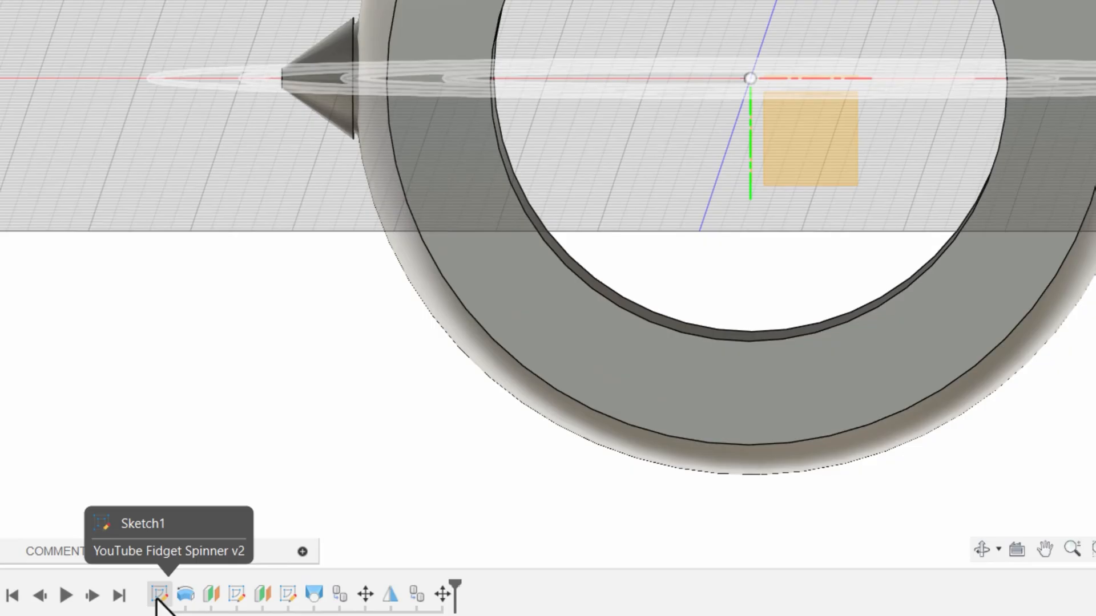
right_click(157, 597)
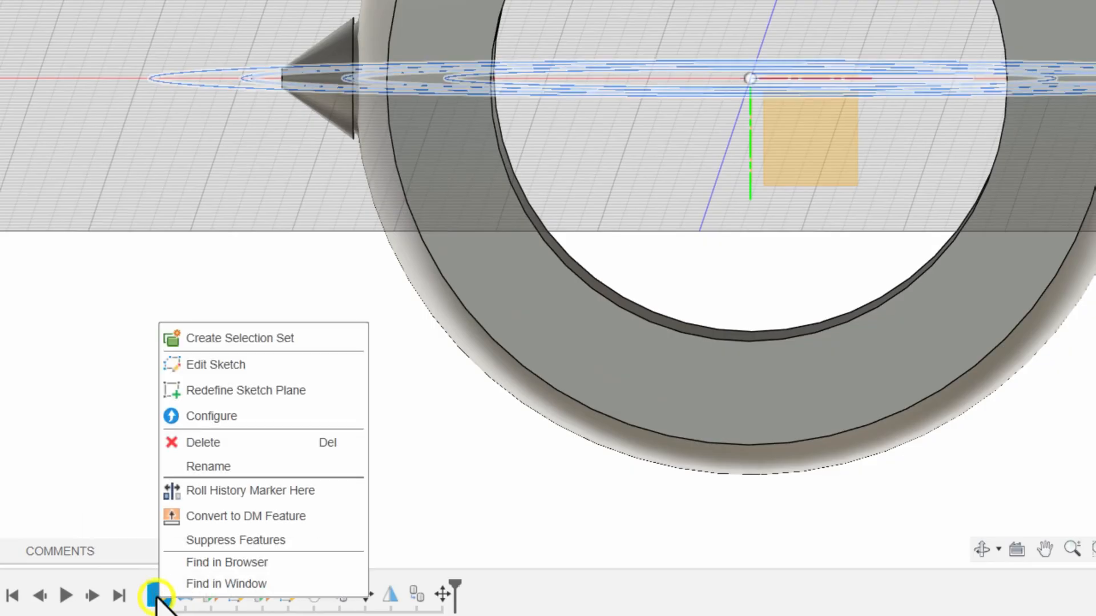
click(131, 482)
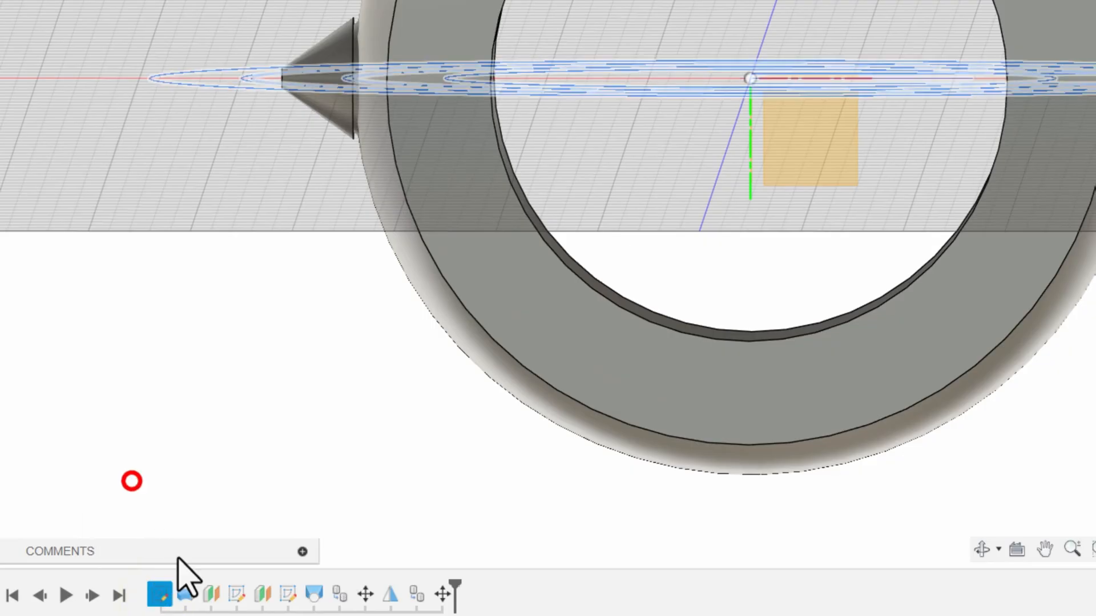
Open Sketch1 for editing, examine the ring diameter dimensions around the 49 mm circle, and finish the sketch without changes.
right_click(161, 594)
click(262, 359)
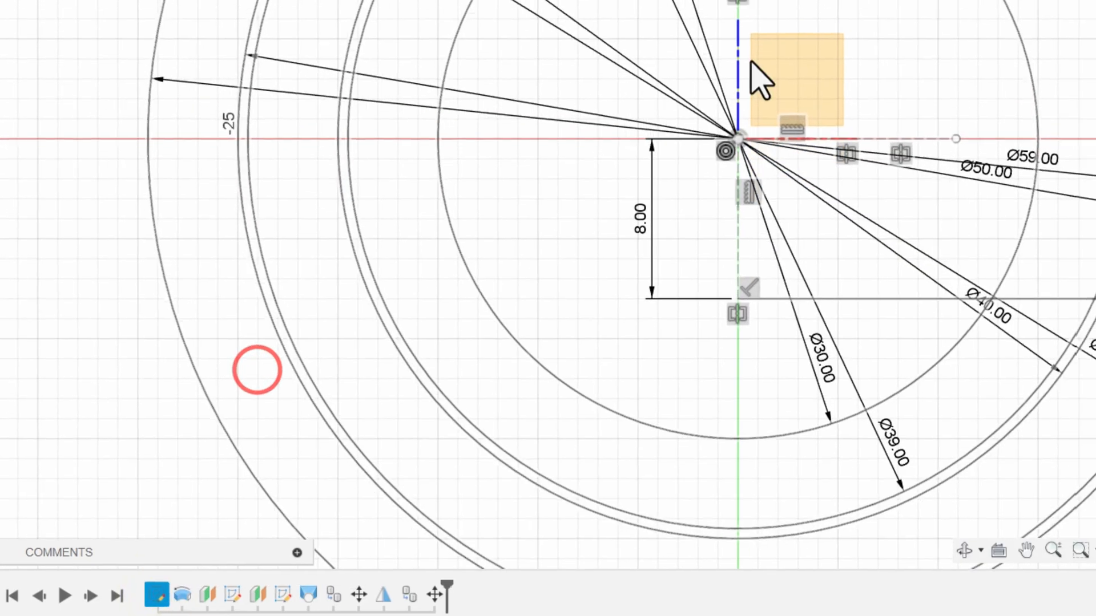
scroll(515, 268, up, 2)
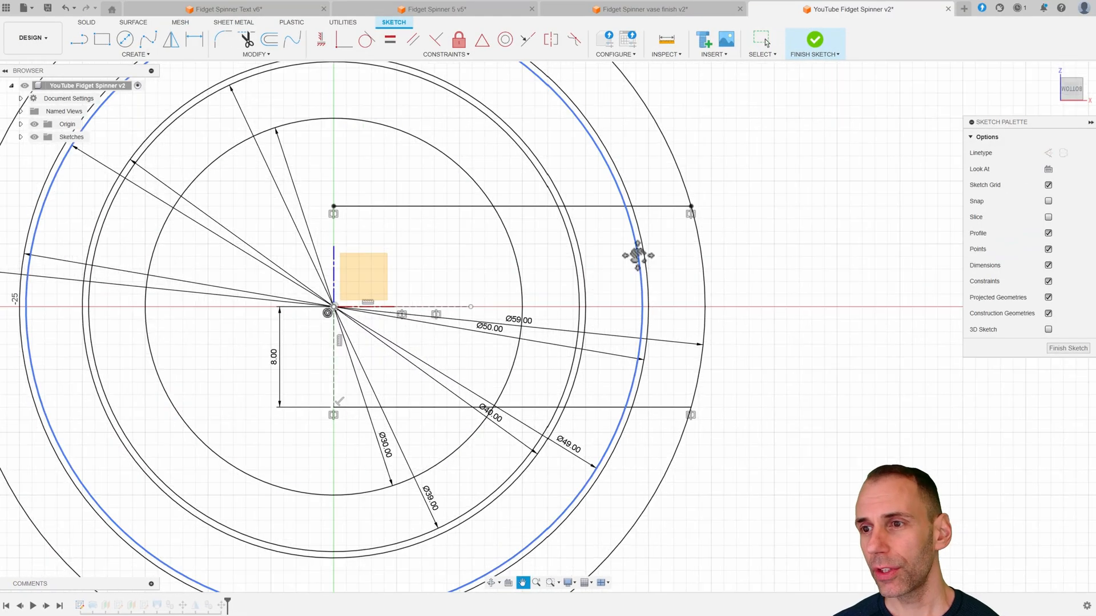
scroll(636, 251, up, 1)
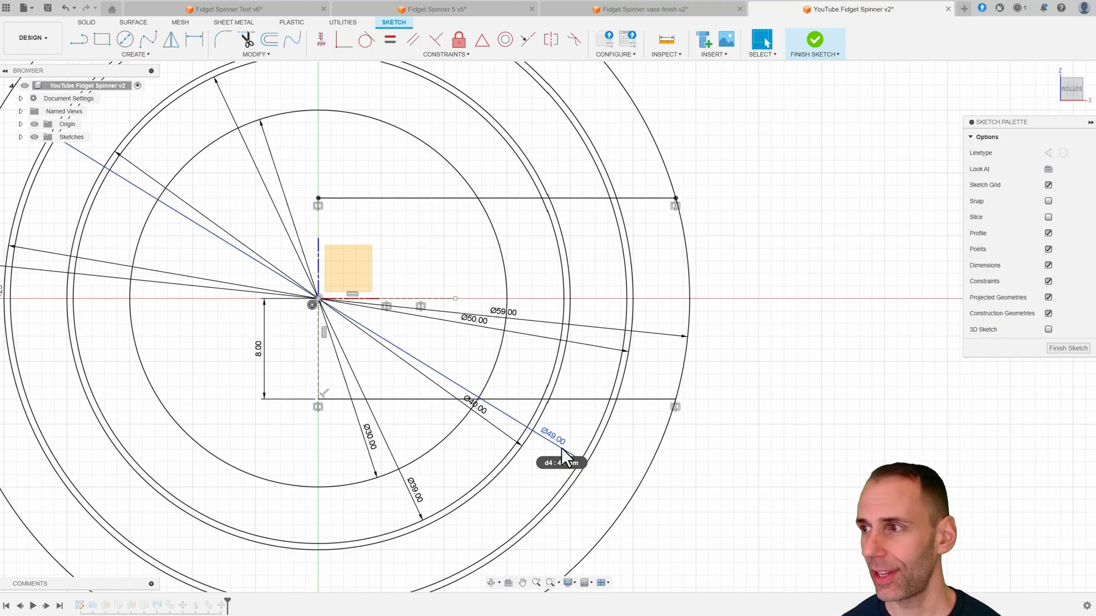
click(1068, 348)
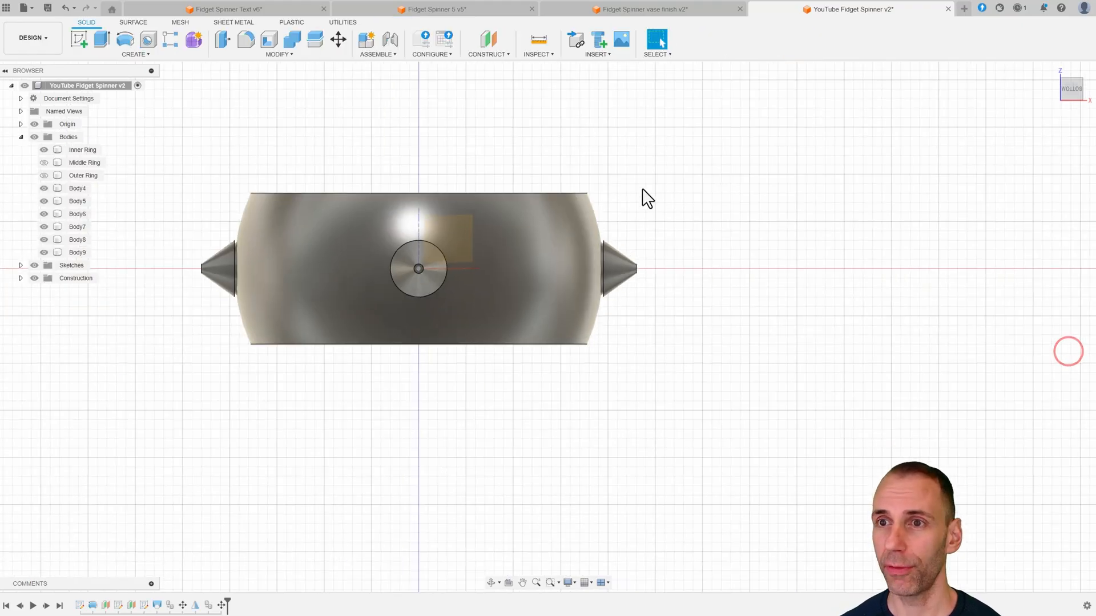
Hide the Inner Ring body to expose the bases of the cone pairs.
shift+middle_drag(662, 384, 698, 216)
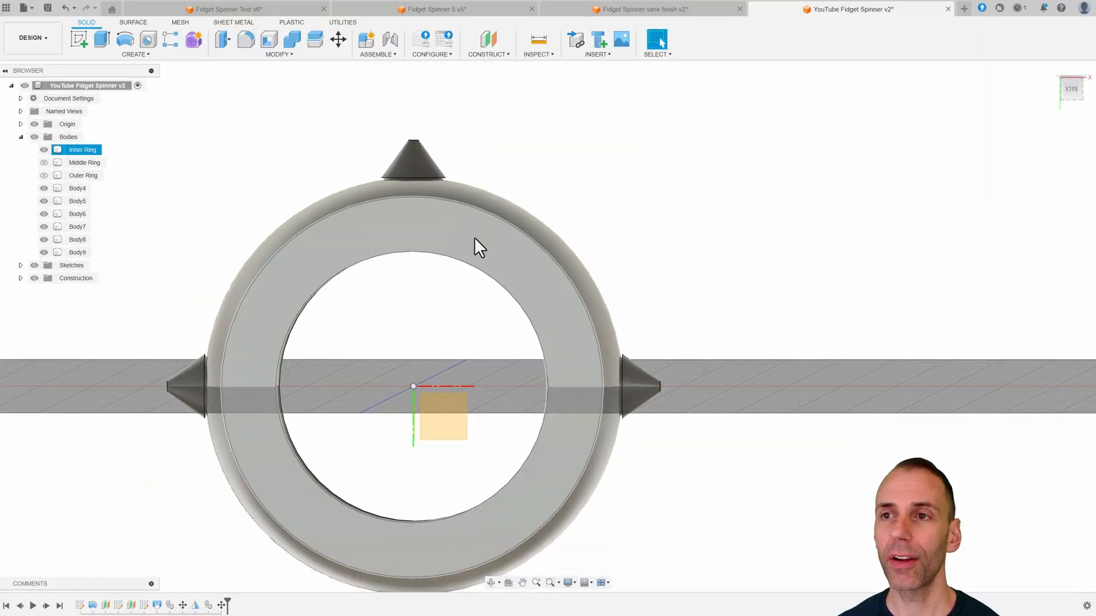
shift+middle_drag(457, 320, 451, 327)
scroll(422, 196, up, 3)
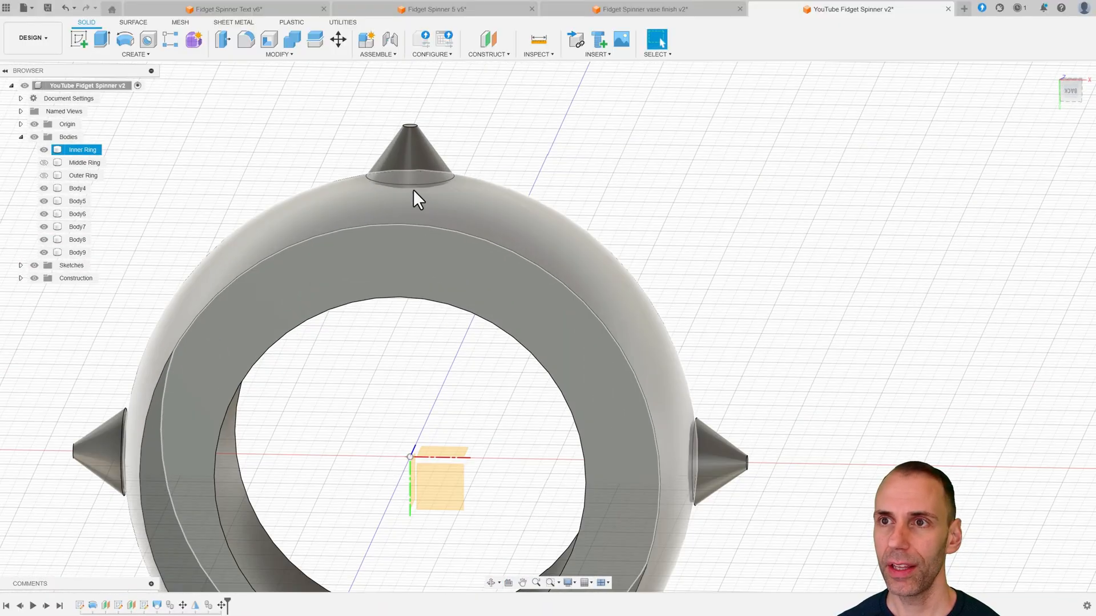
scroll(412, 189, up, 3)
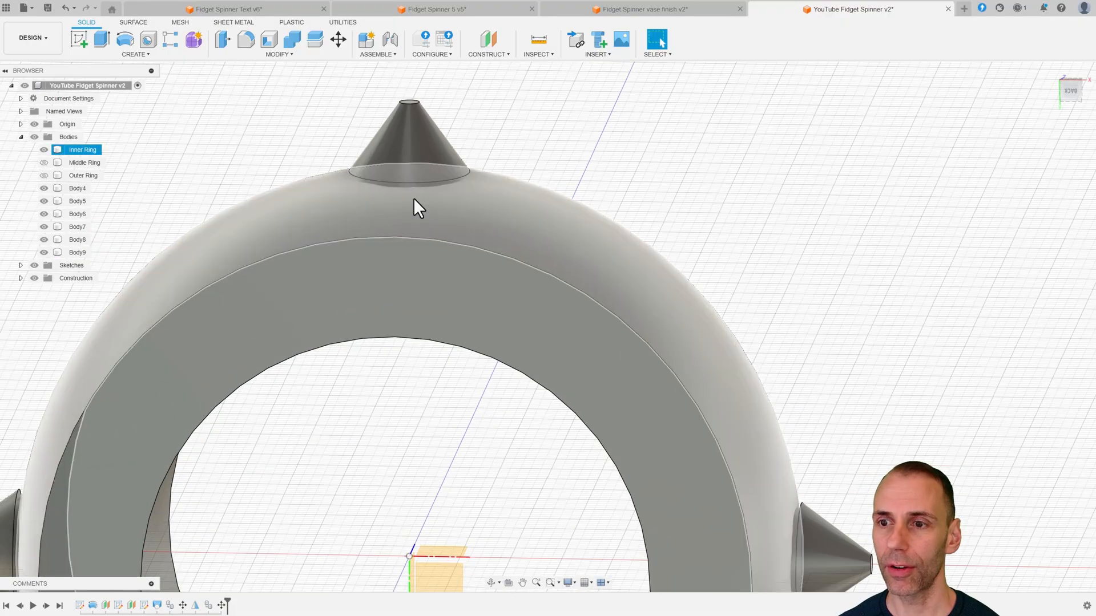
scroll(379, 340, down, 3)
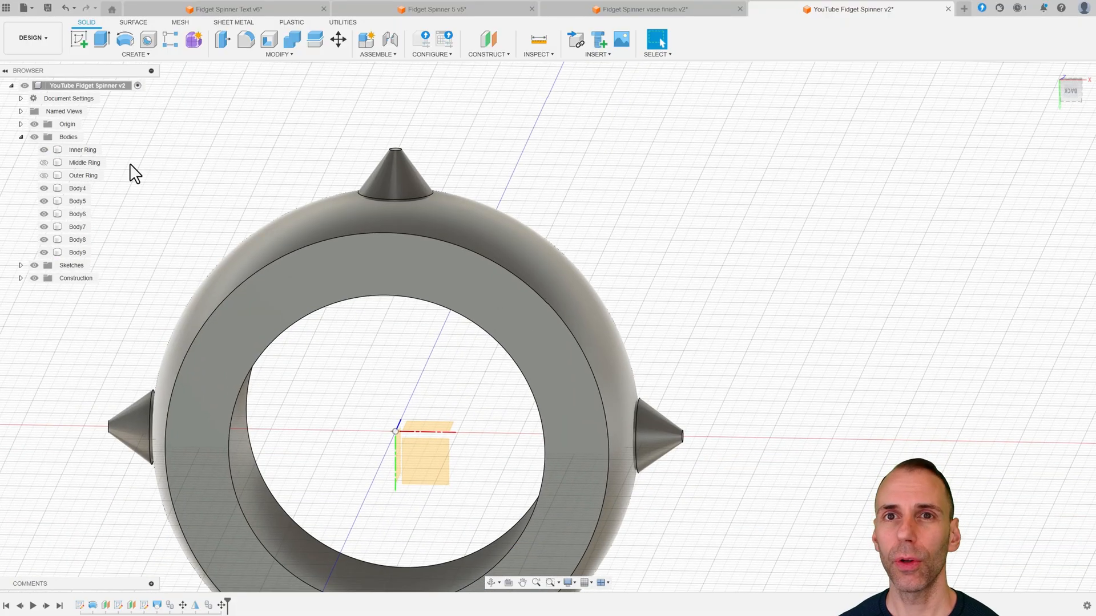
click(46, 150)
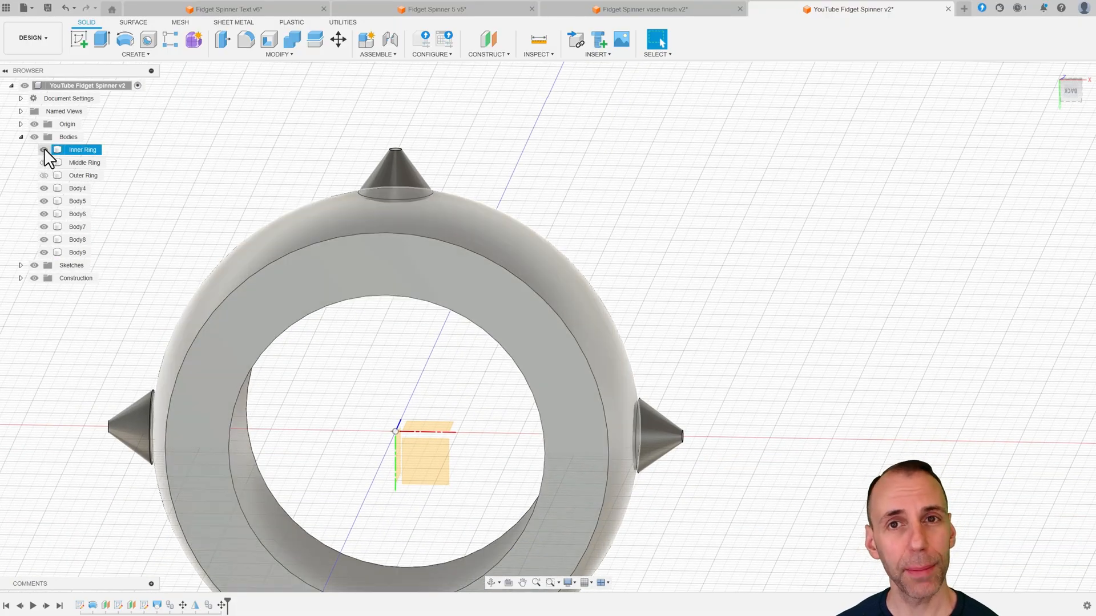
click(44, 150)
shift+middle_drag(430, 210, 429, 236)
shift+middle_drag(430, 388, 432, 421)
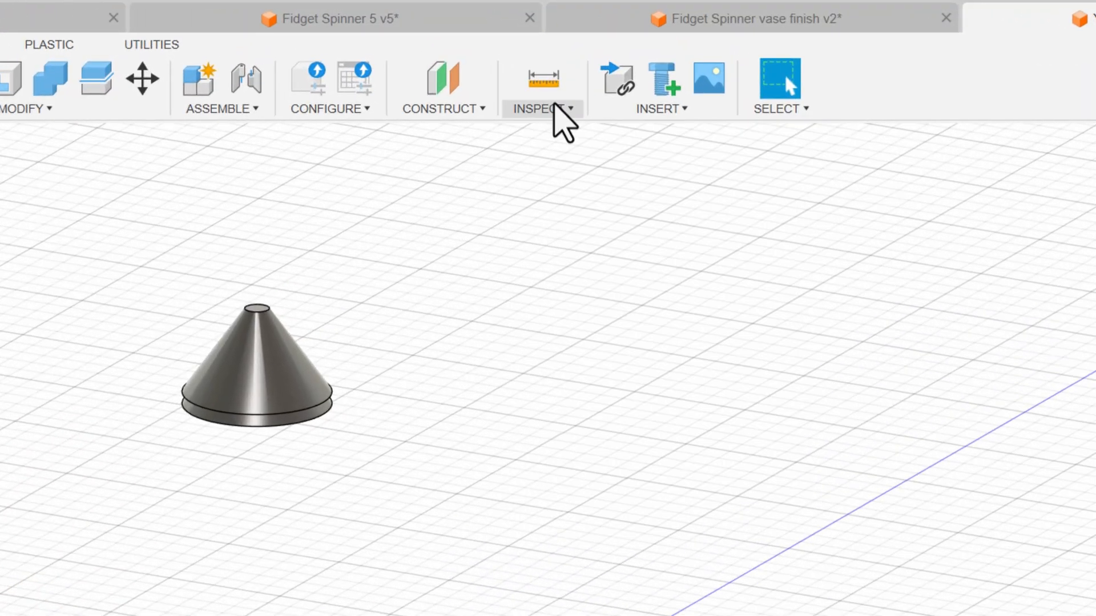
Measure the distance from the XZ origin plane to the base face of the rotated cone pair.
click(556, 108)
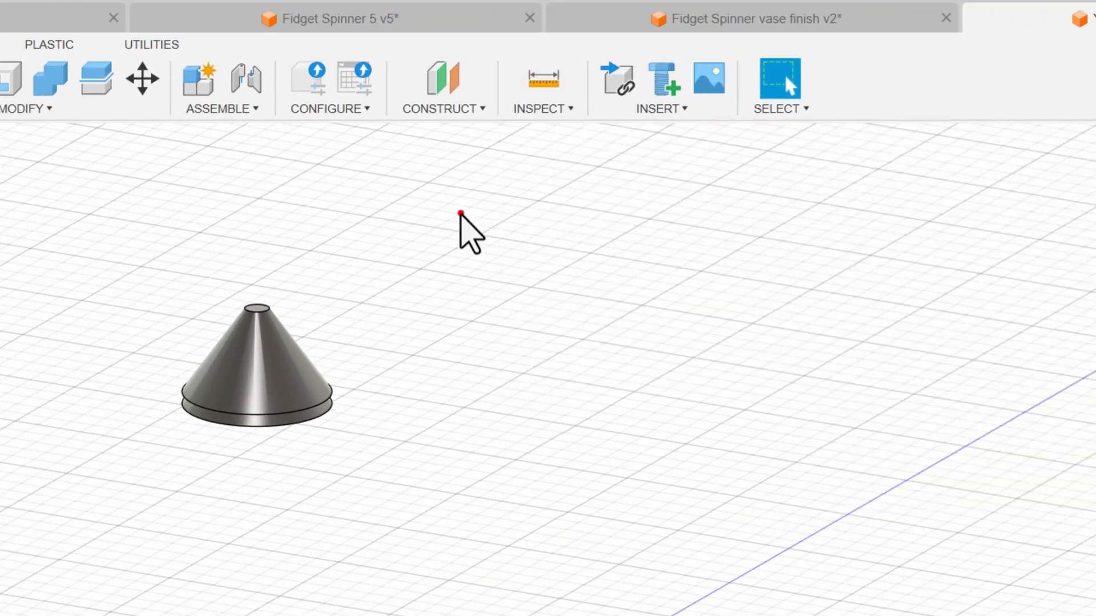
click(460, 214)
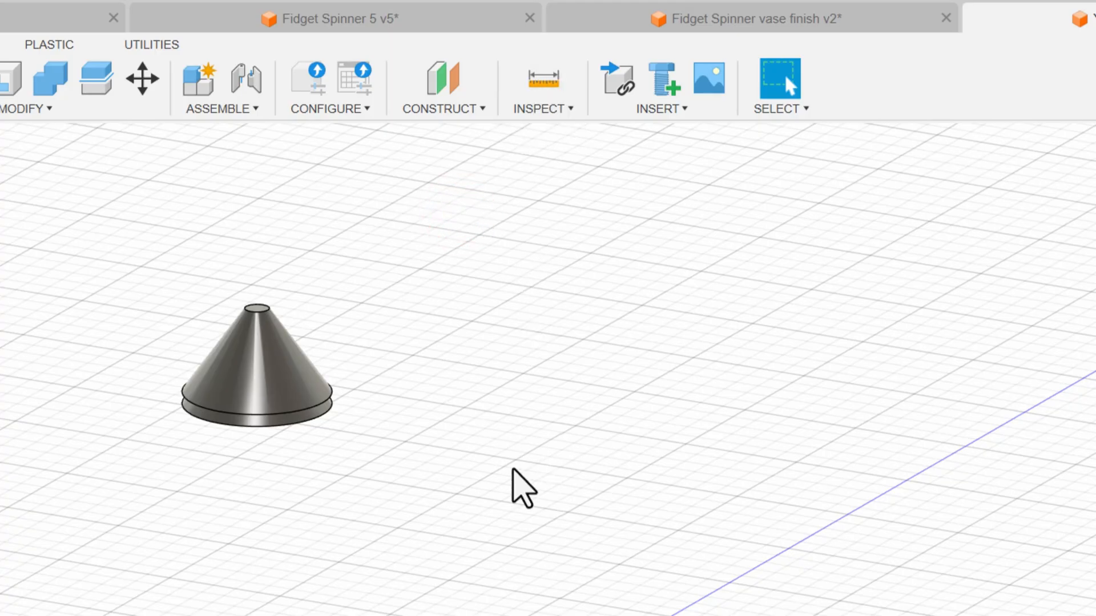
key(i)
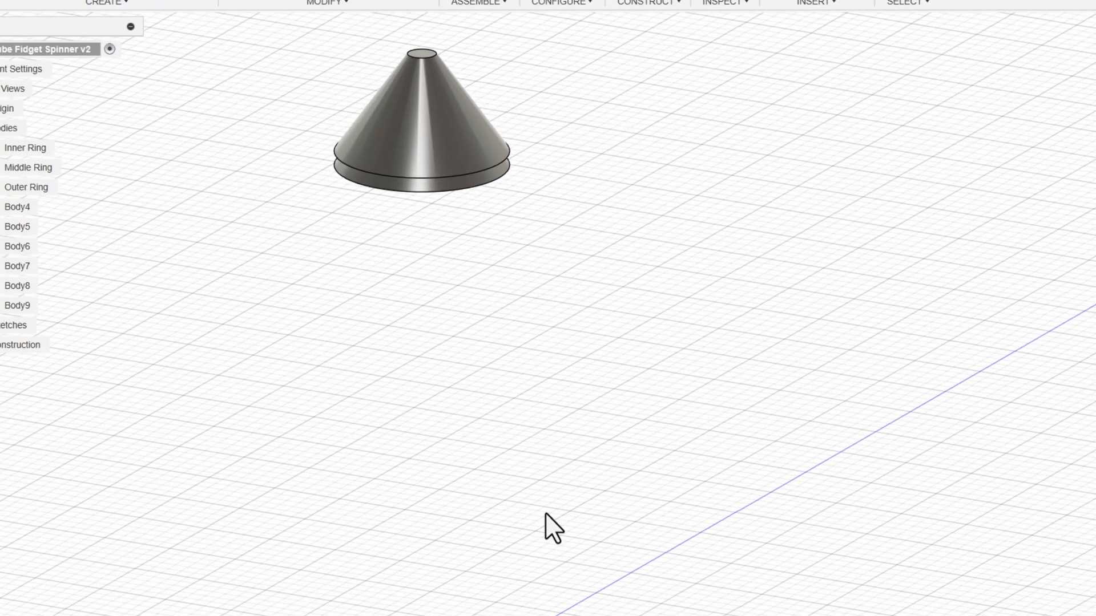
shift+middle_drag(577, 581, 658, 245)
click(528, 139)
scroll(659, 242, down, 2)
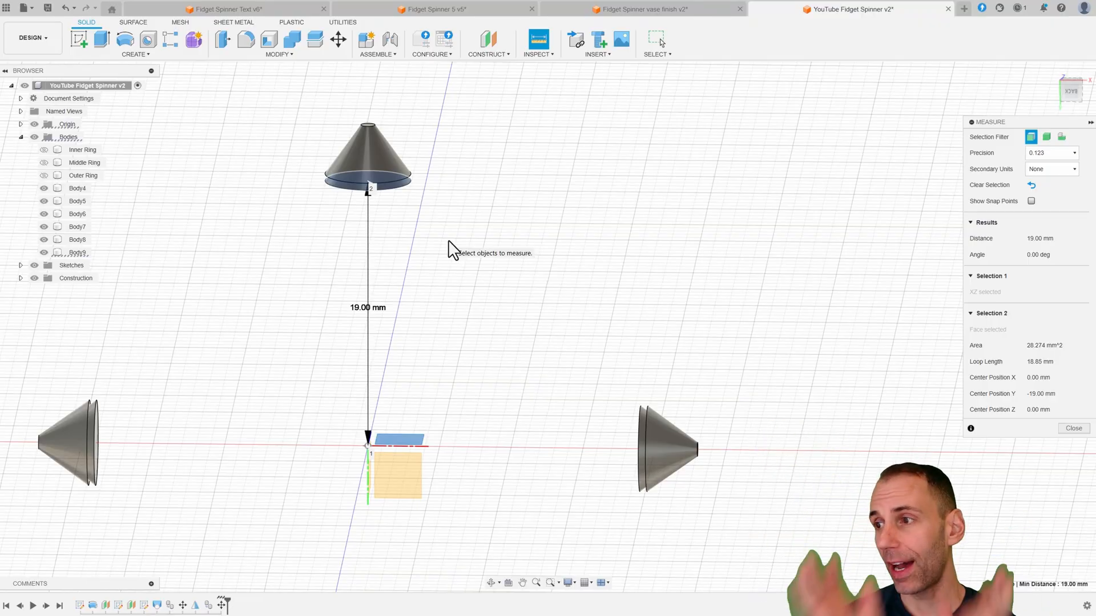
click(1082, 429)
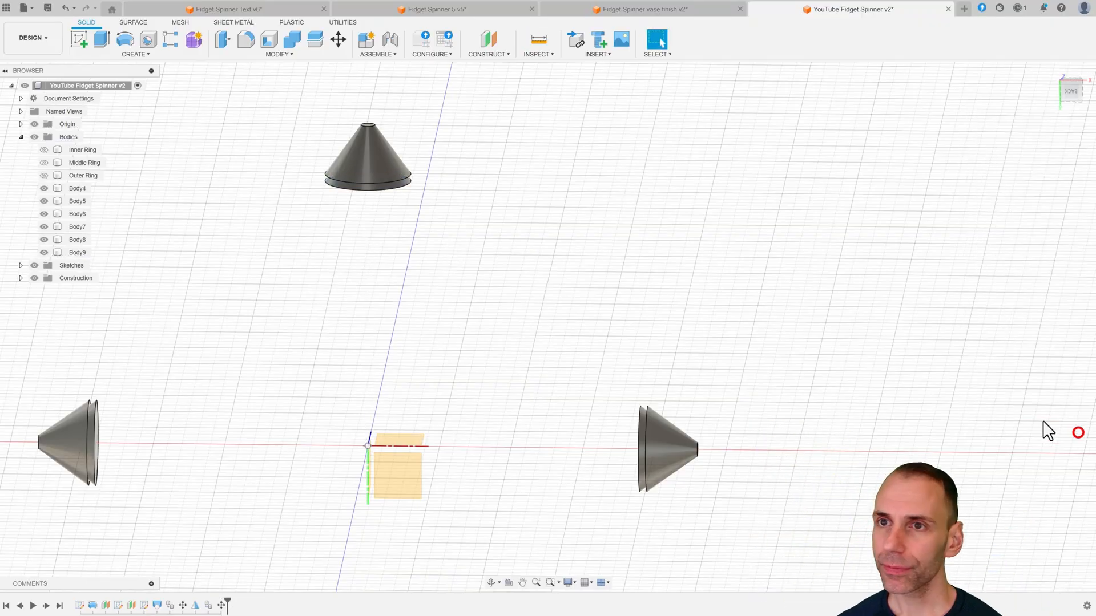
Move both bodies of the rotated cone pair 5 mm outward from the origin with Free Move in a face-on view.
click(1066, 94)
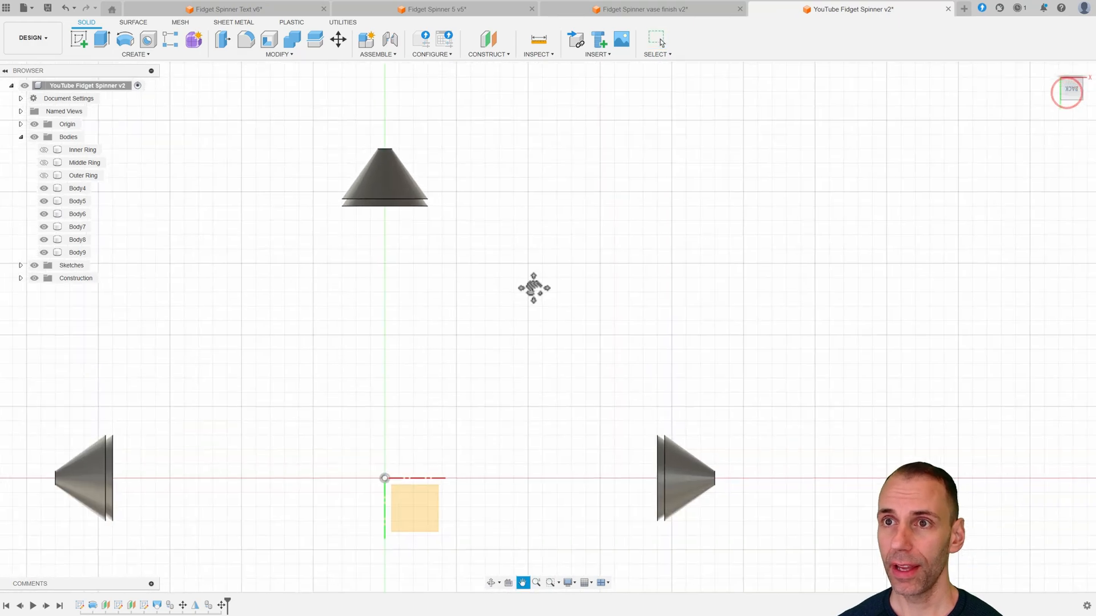
key(m)
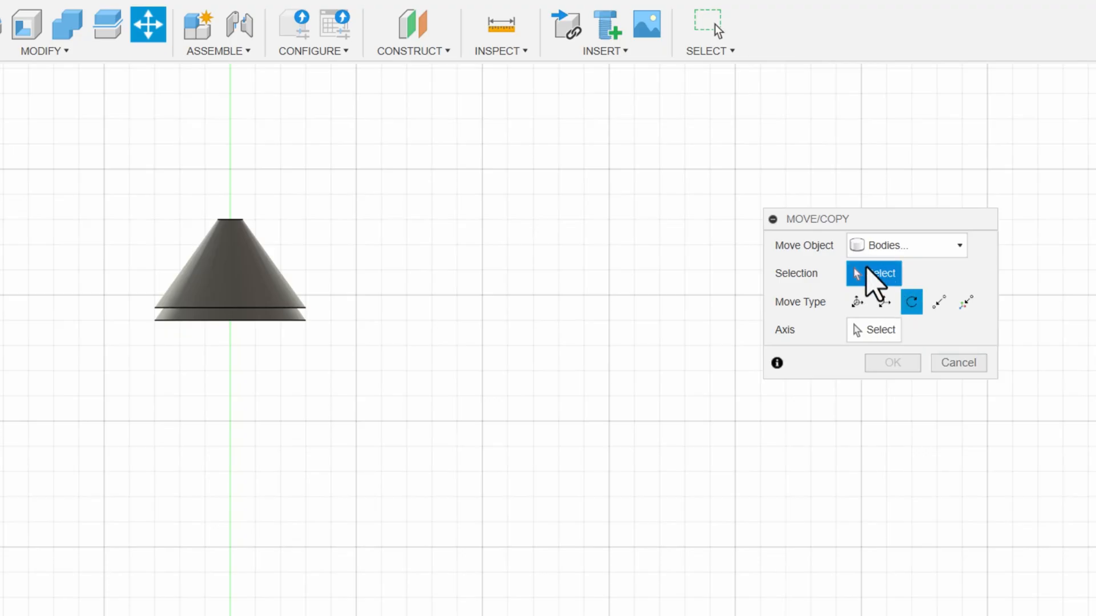
click(858, 303)
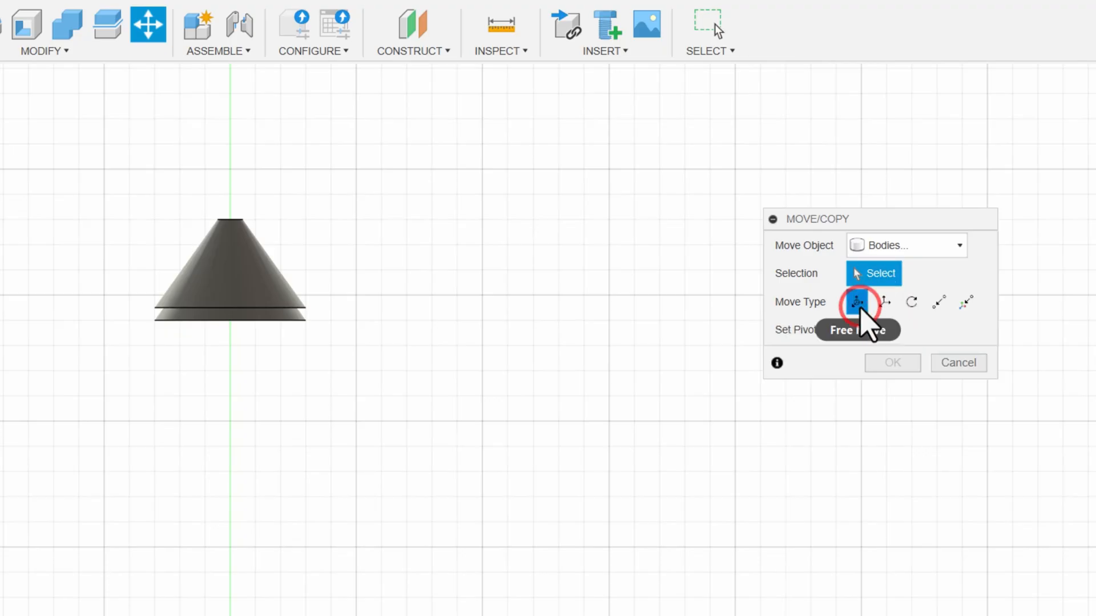
click(270, 265)
click(228, 221)
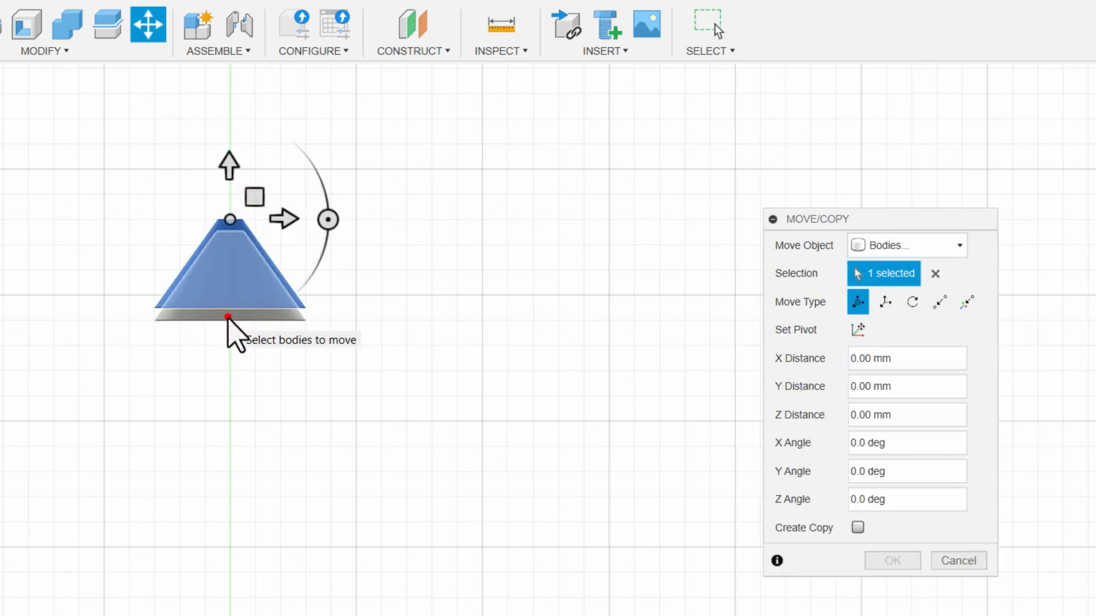
click(228, 166)
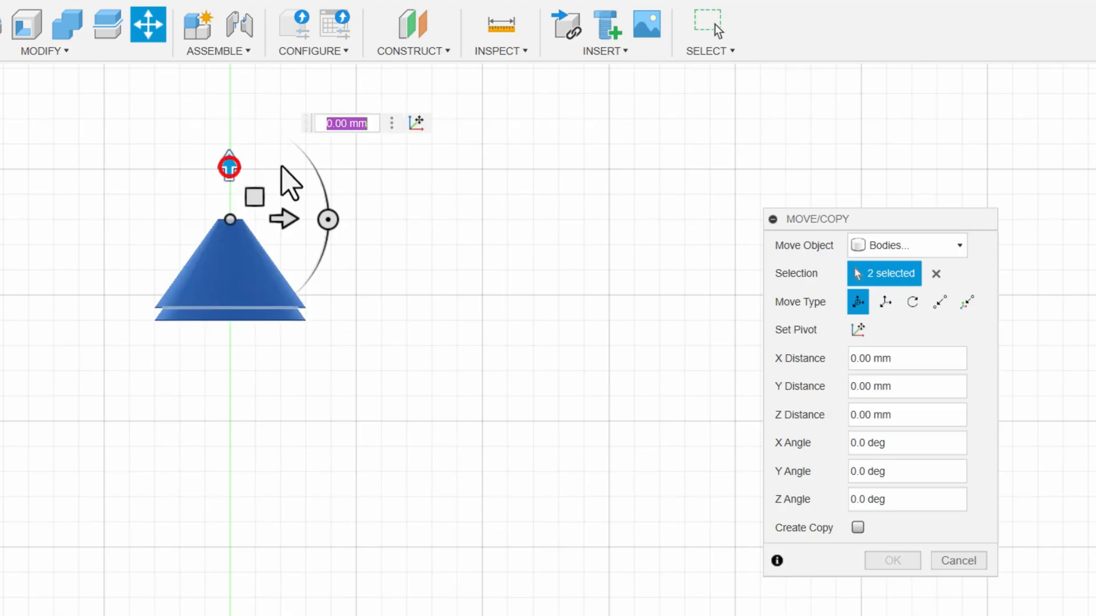
middle_drag(426, 194, 418, 310)
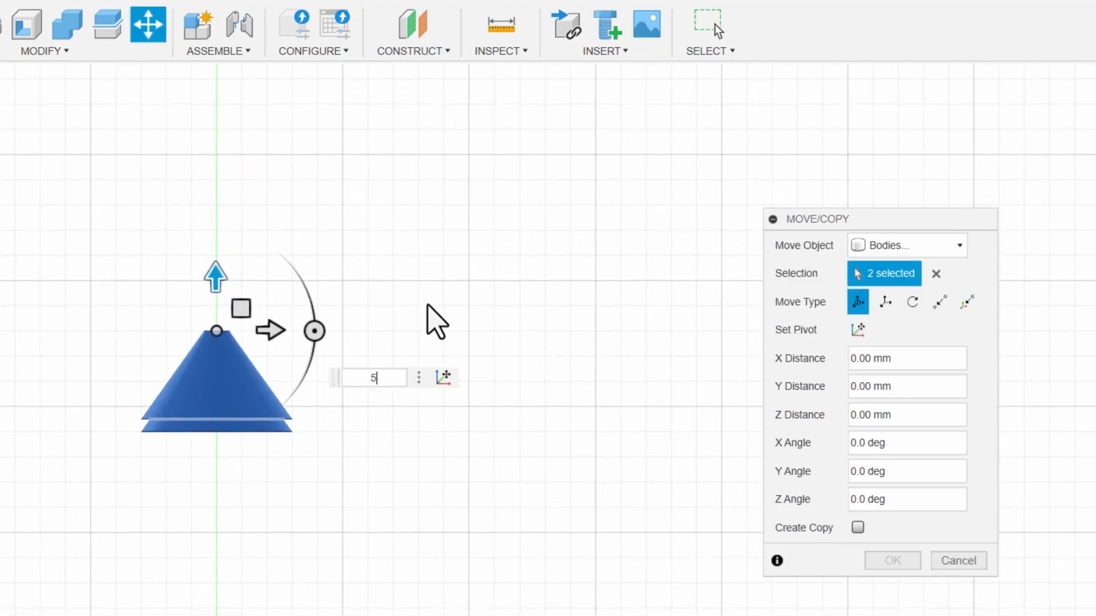
text(5)
key(Return)
key(Return)
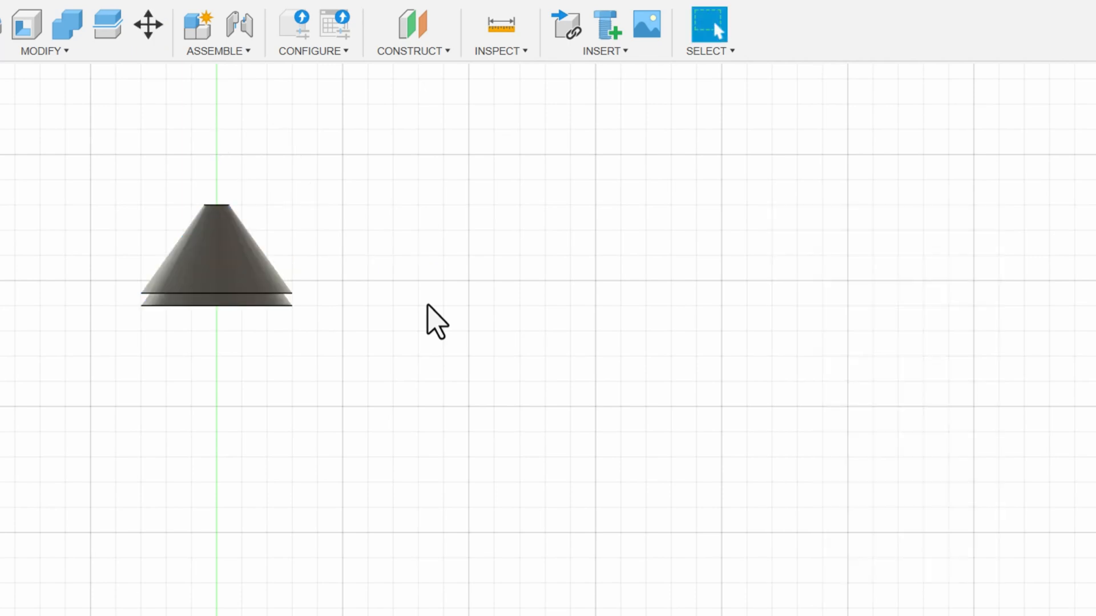
Mirror the two moved cone bodies across the XZ origin plane as new bodies.
scroll(427, 304, down, 3)
shift+middle_drag(432, 394, 398, 366)
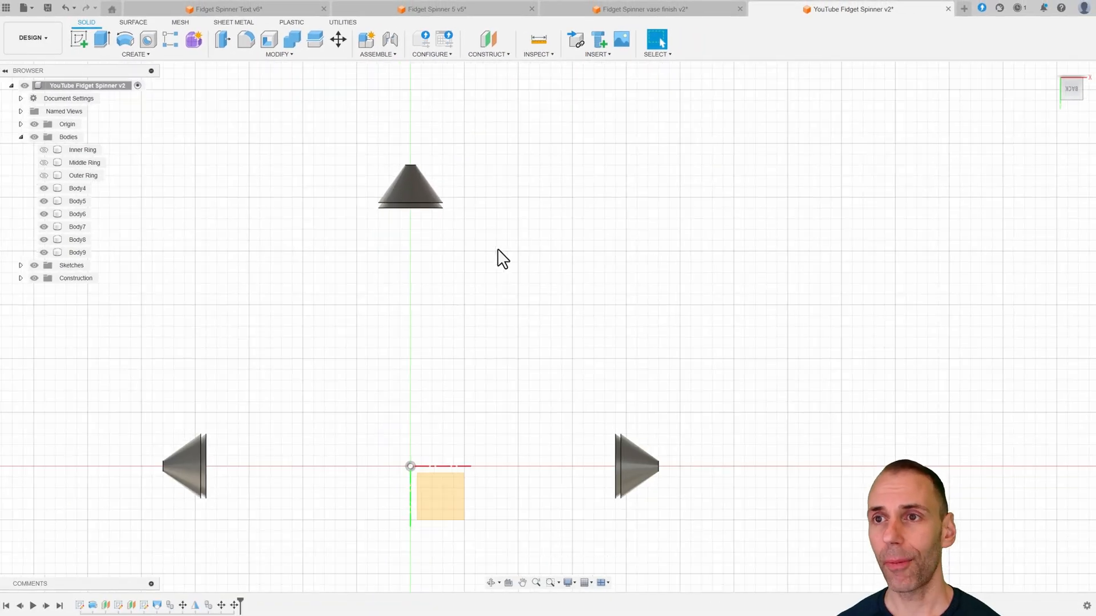
mouse_move(480, 232)
shift+middle_down()
mouse_move(485, 213)
mouse_move(477, 232)
shift+middle_up()
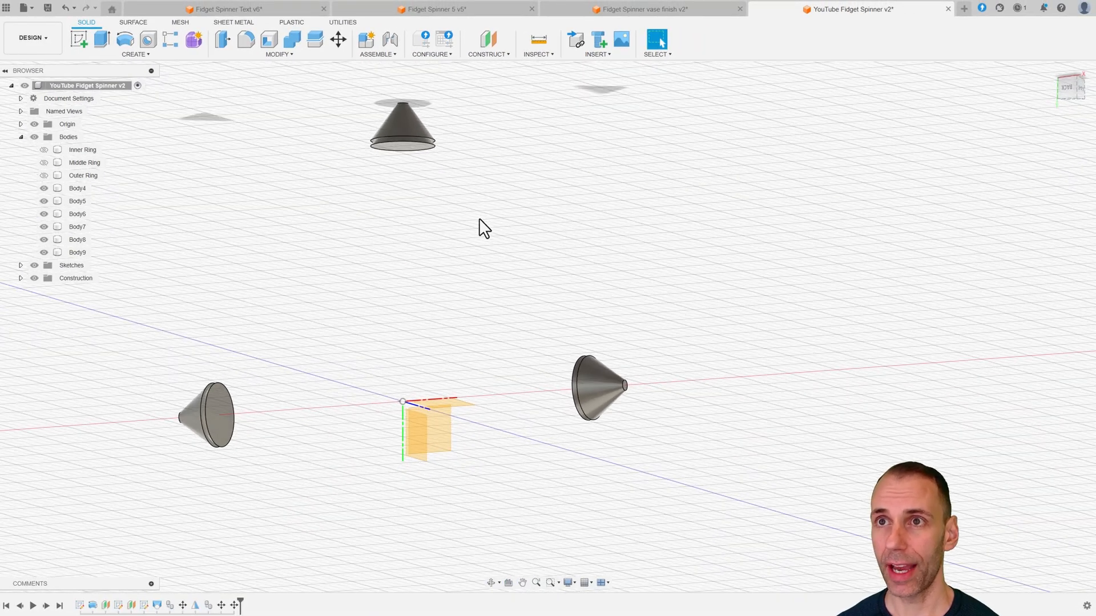
click(149, 55)
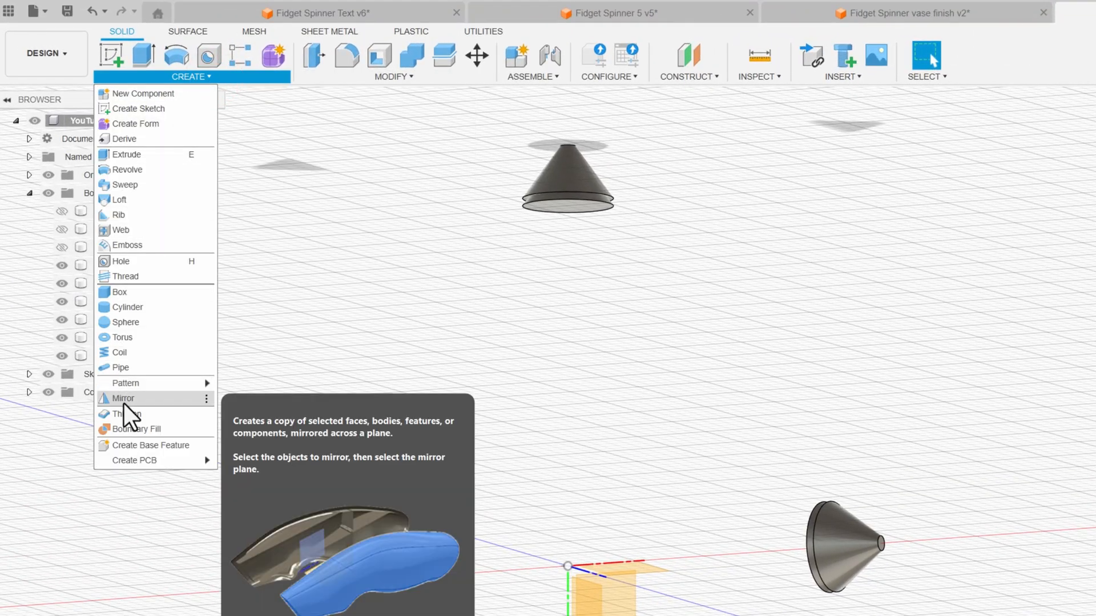
click(124, 404)
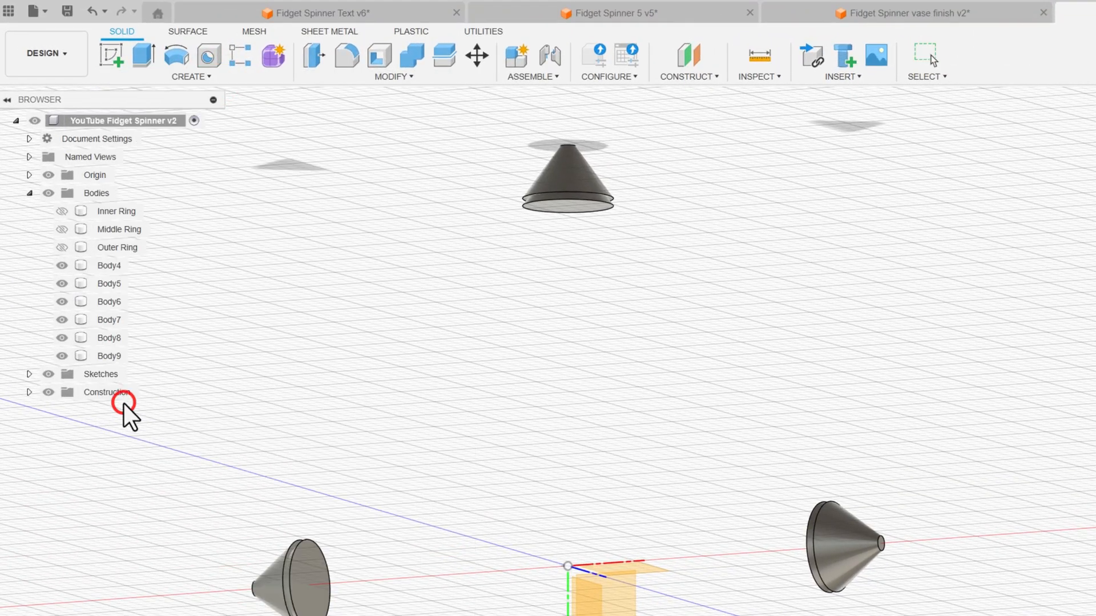
click(568, 172)
click(582, 204)
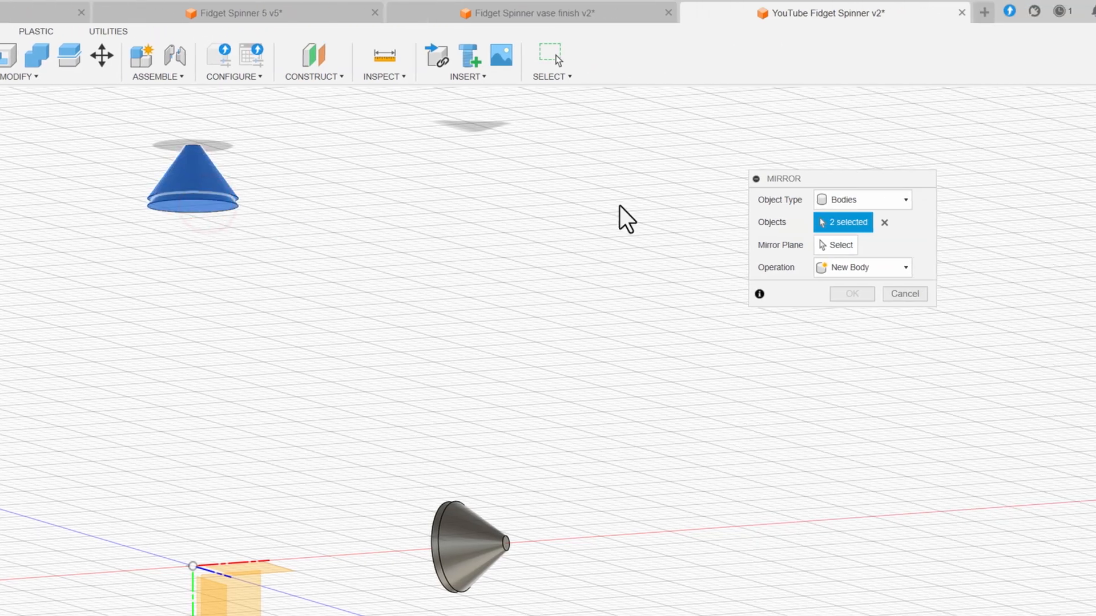
click(822, 242)
shift+middle_drag(229, 393, 271, 498)
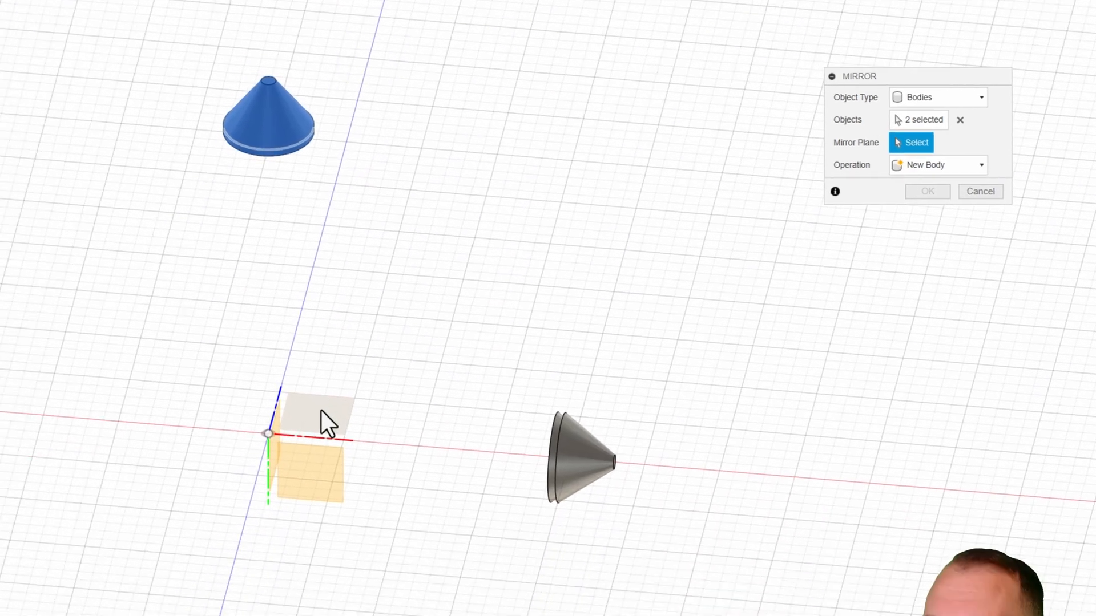
click(322, 414)
shift+middle_drag(323, 418, 381, 384)
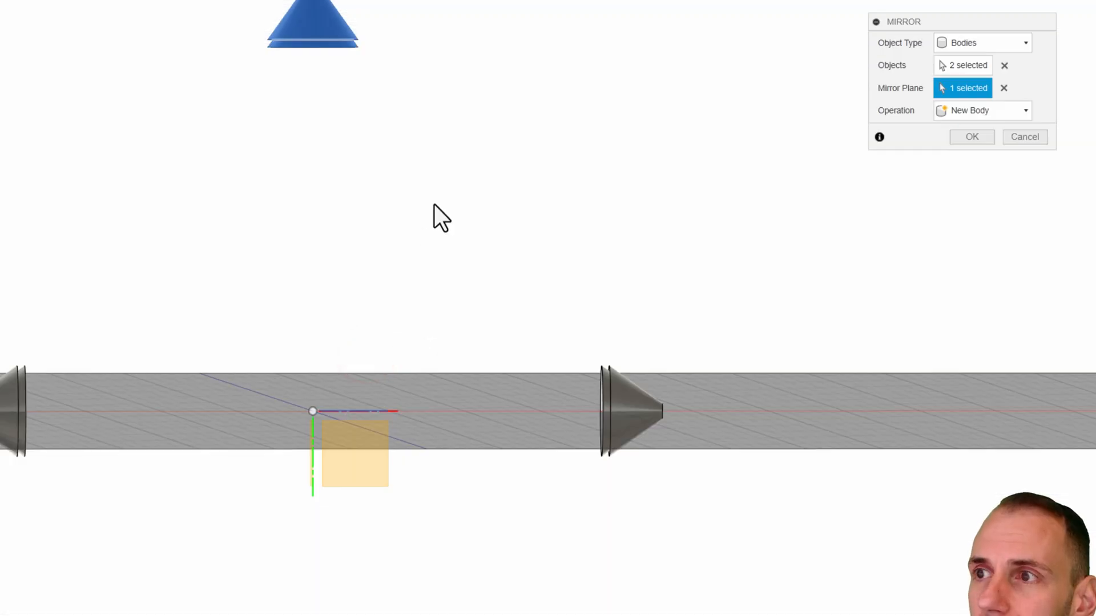
scroll(434, 205, down, 2)
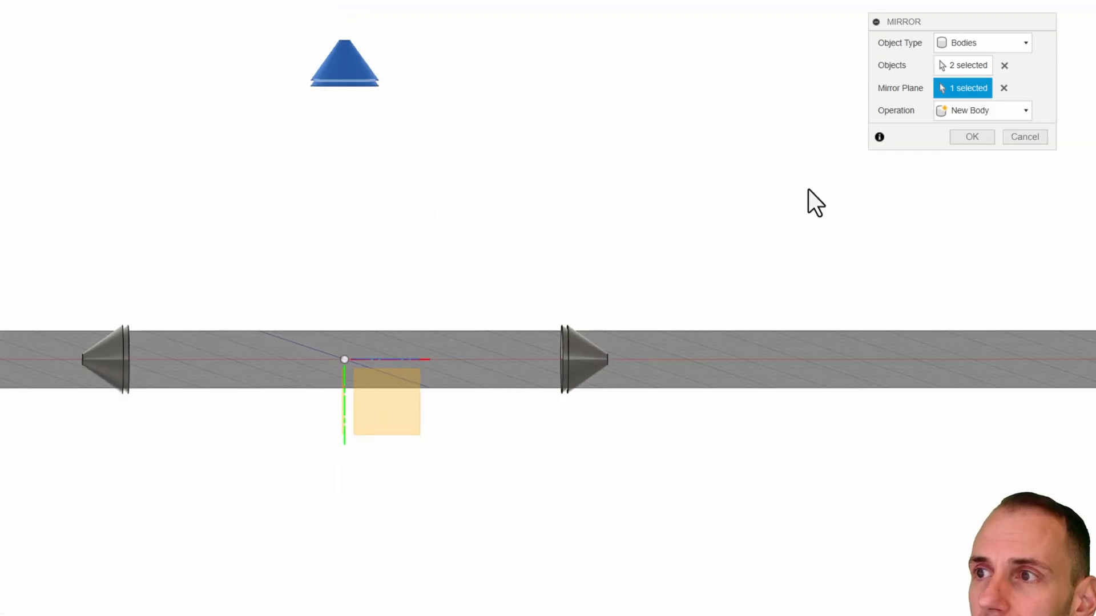
click(972, 138)
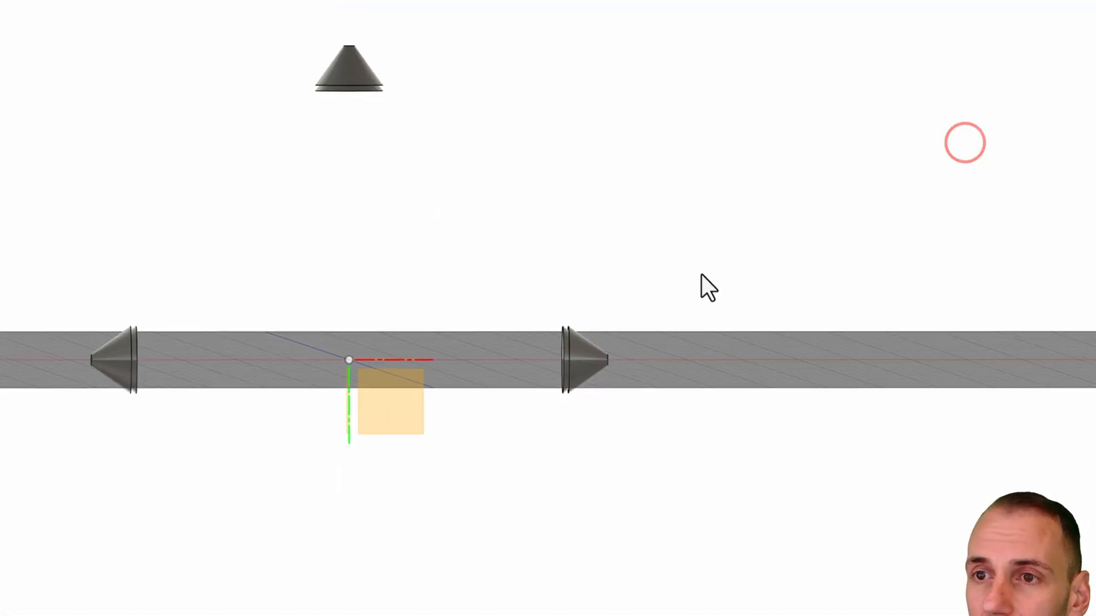
Hide the moved and mirrored cone bodies Body8 through Body11, and show the Inner Ring body.
shift+middle_drag(701, 275, 697, 266)
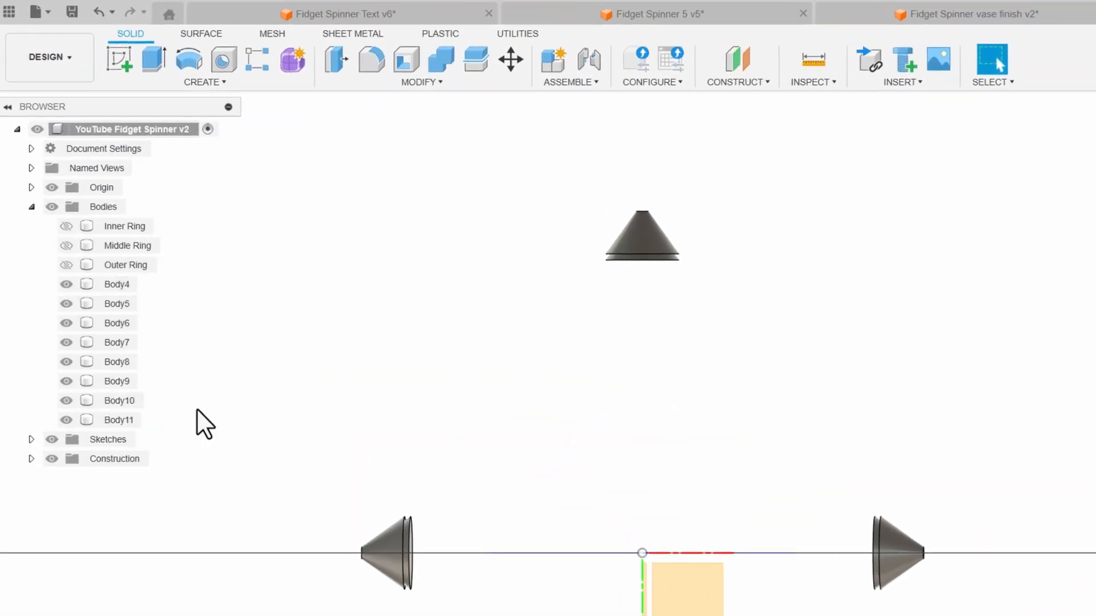
click(66, 420)
click(63, 380)
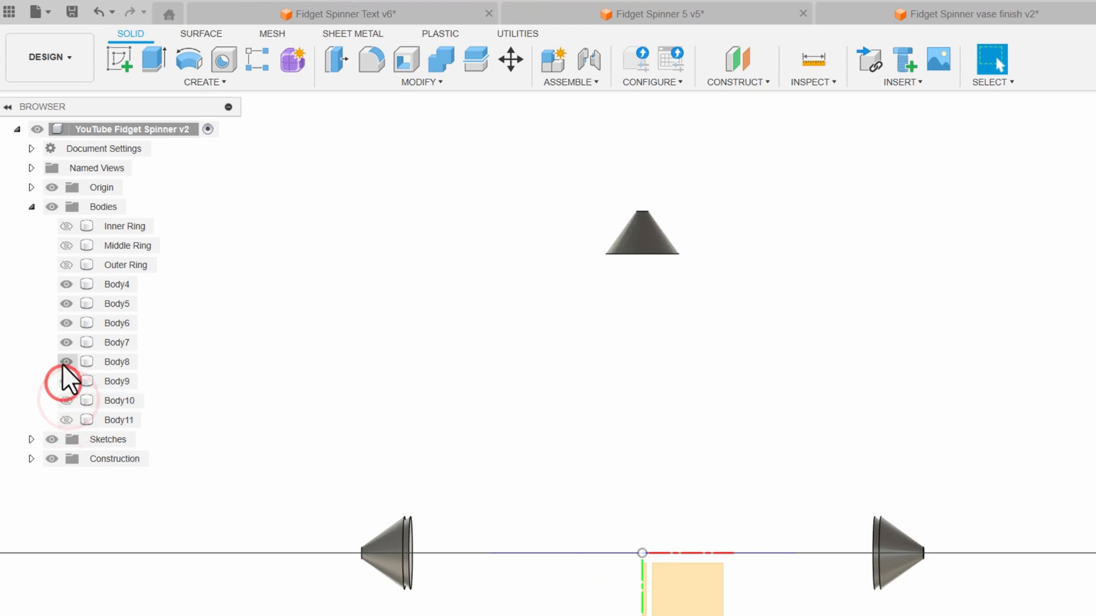
click(64, 362)
click(70, 345)
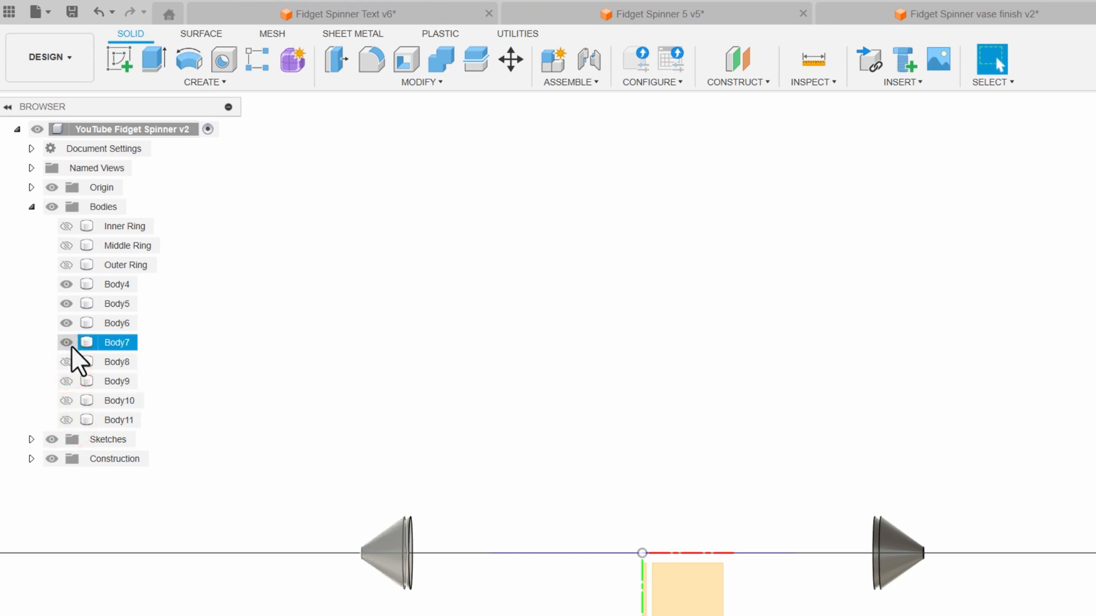
click(67, 227)
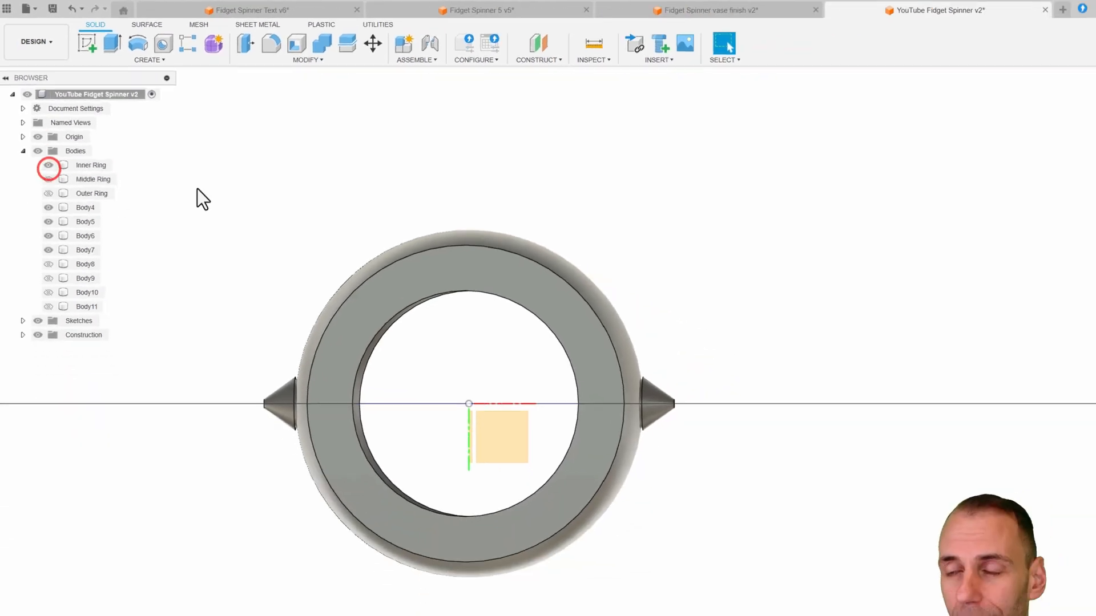
Examine how the cone pair meets the outer surface of the Inner Ring.
scroll(434, 312, up, 3)
middle_drag(574, 323, 539, 186)
scroll(850, 202, up, 1)
middle_drag(850, 202, 814, 261)
scroll(685, 249, up, 2)
middle_drag(619, 288, 678, 272)
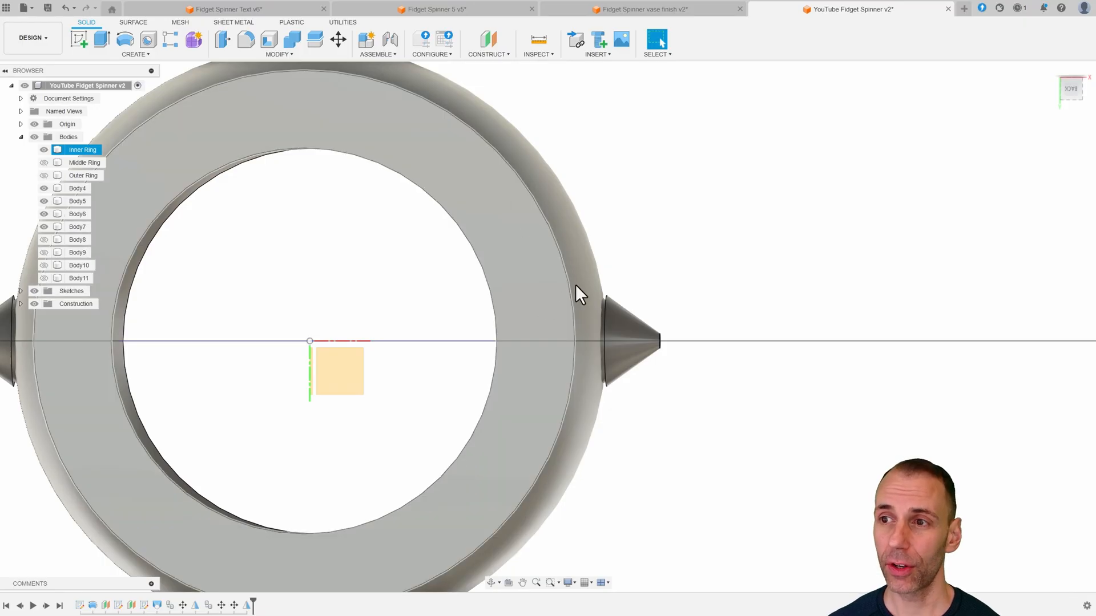
scroll(607, 309, up, 2)
scroll(575, 154, down, 2)
middle_drag(575, 154, 618, 196)
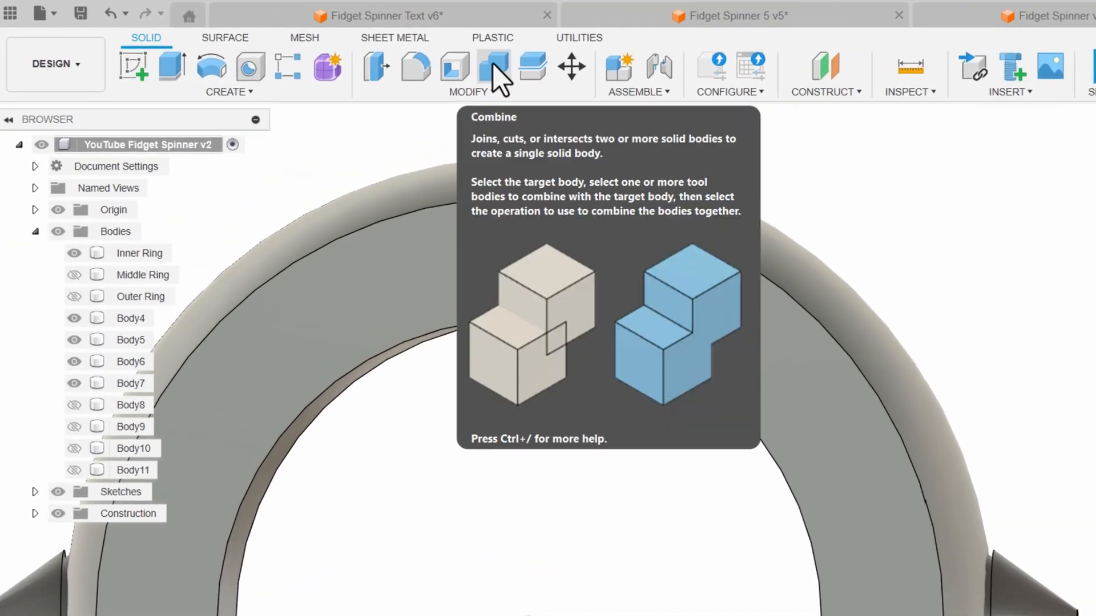
Set up a Combine with the Inner Ring as target body and the smaller cones Body4 and Body6 as tool bodies.
click(492, 65)
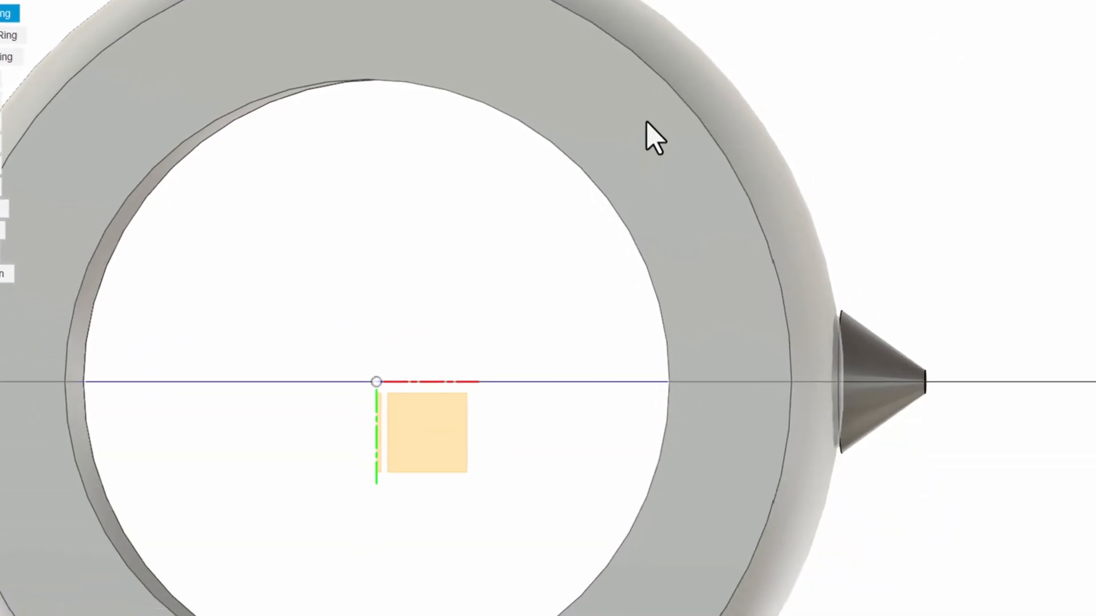
click(770, 360)
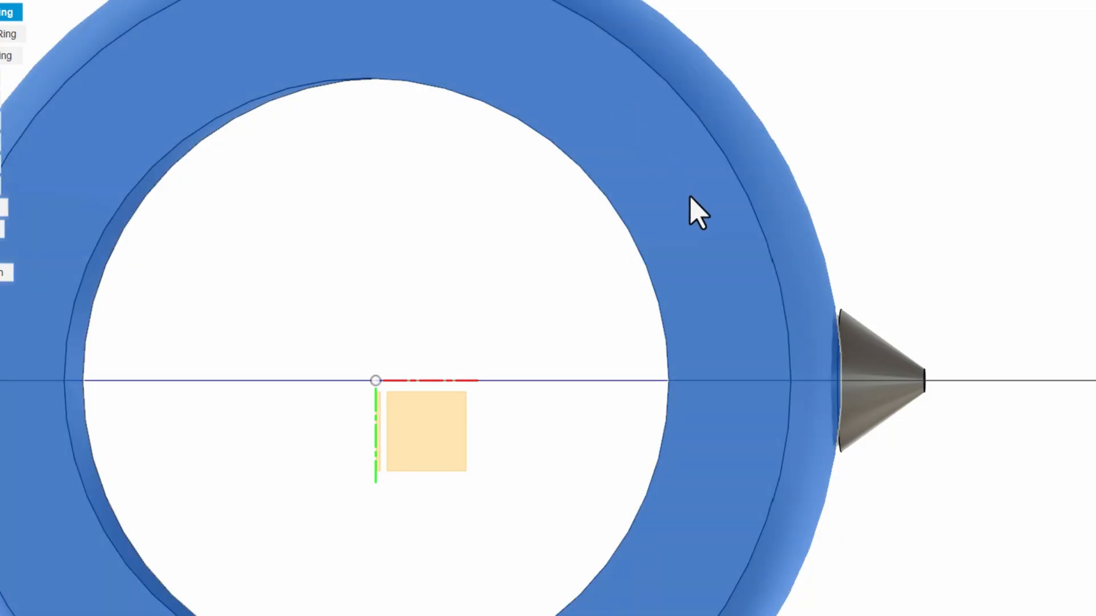
middle_drag(689, 197, 664, 66)
scroll(711, 117, up, 3)
scroll(826, 217, up, 2)
click(851, 230)
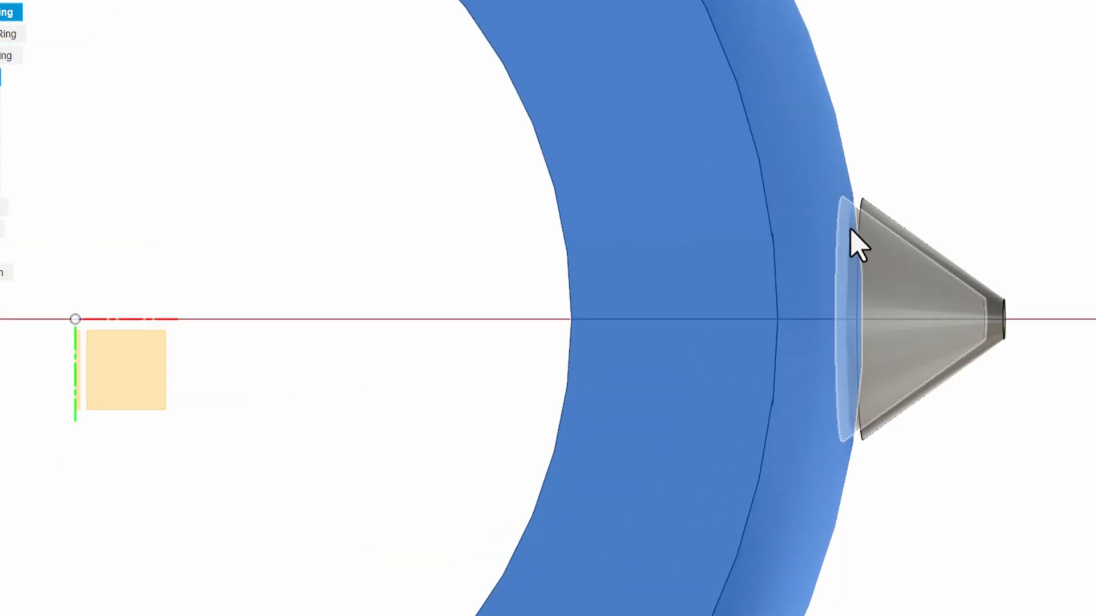
click(848, 228)
scroll(557, 245, down, 2)
middle_drag(310, 245, 826, 248)
middle_drag(292, 263, 305, 256)
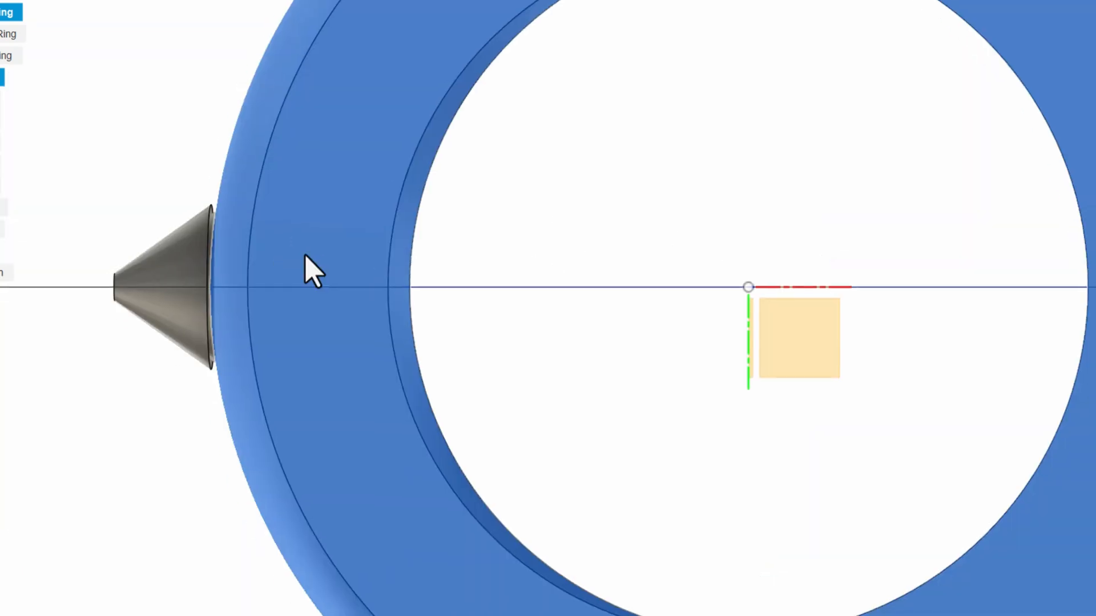
scroll(231, 251, up, 2)
click(214, 241)
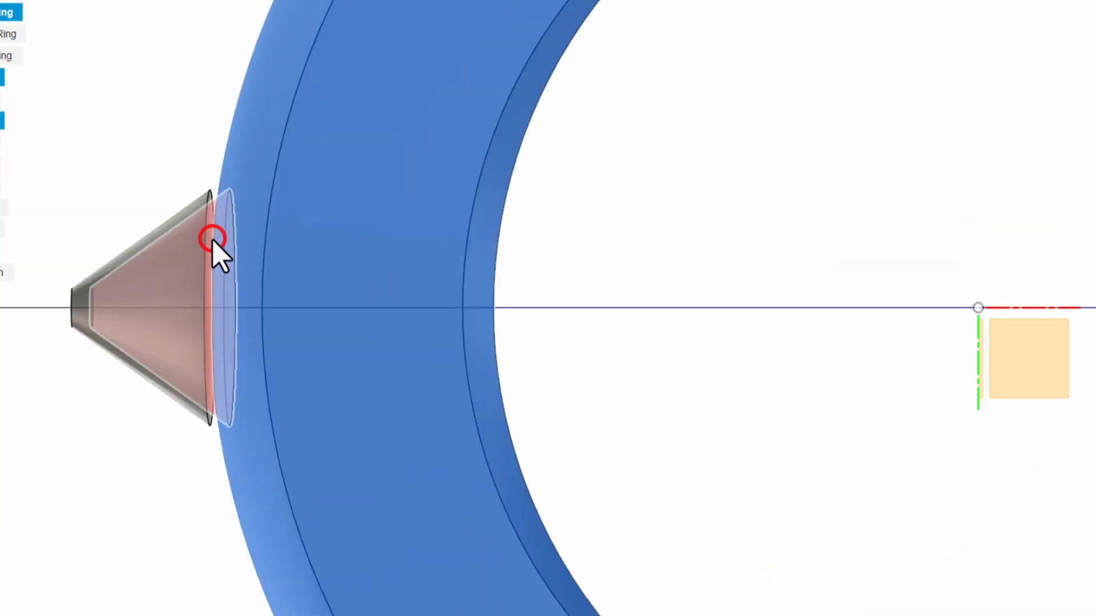
scroll(214, 239, down, 2)
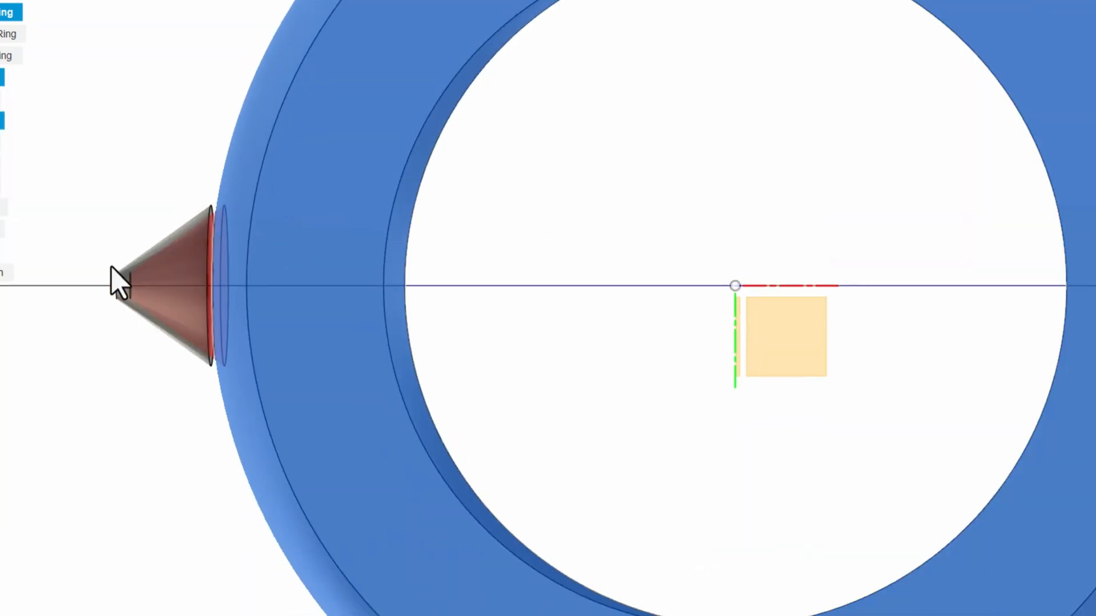
Toggle the visibility of the larger cones Body5 and Body7 to check the tool body selection.
click(73, 142)
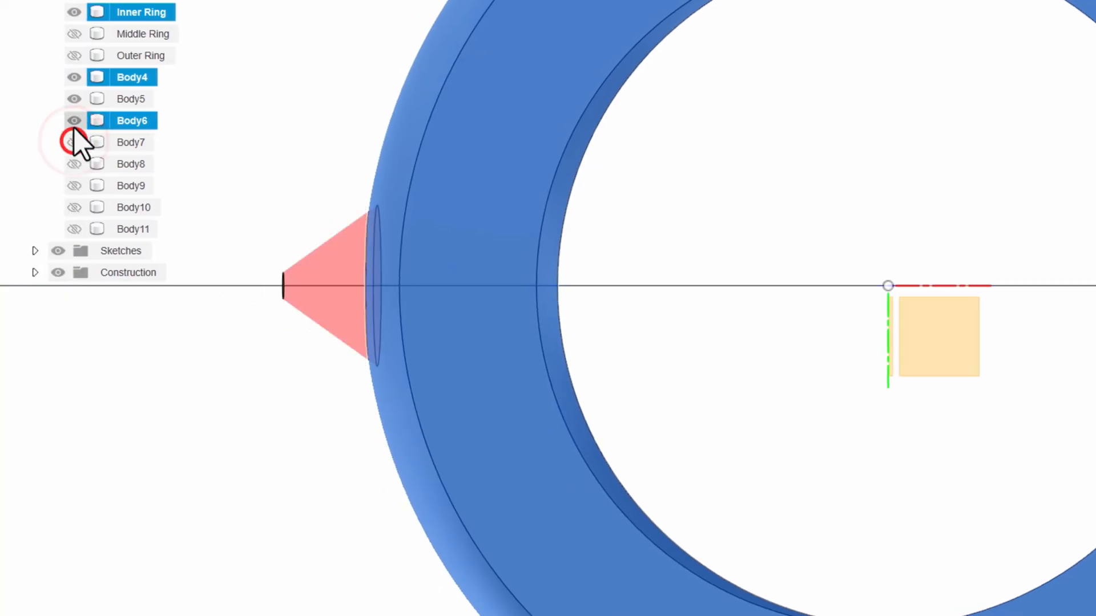
click(74, 98)
click(73, 142)
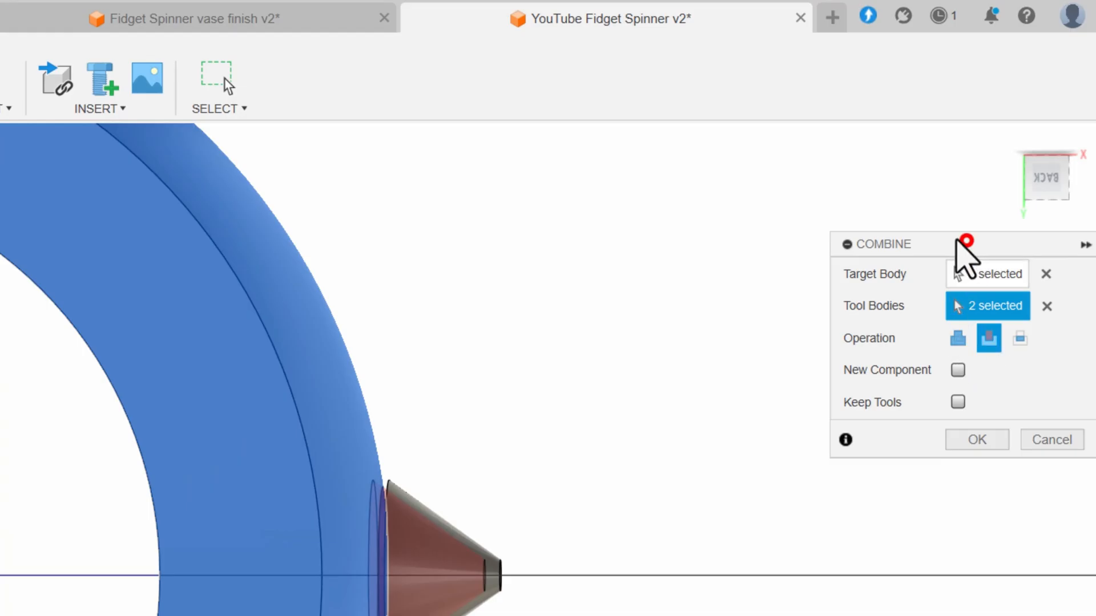
Change the combine operation to Join and merge the two smaller cones into the Inner Ring.
drag(966, 240, 832, 249)
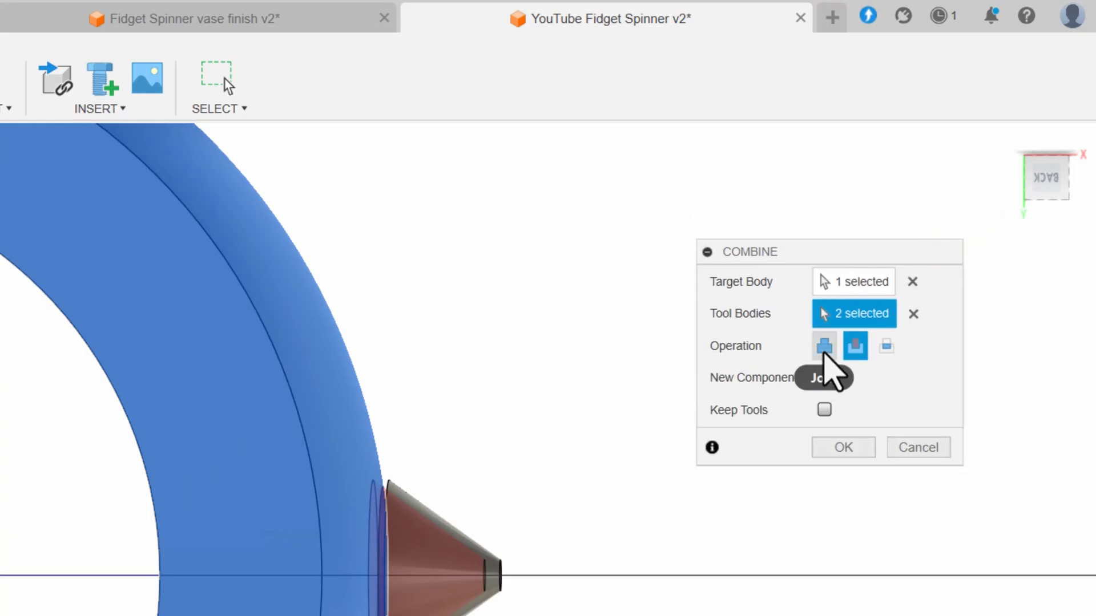
click(824, 348)
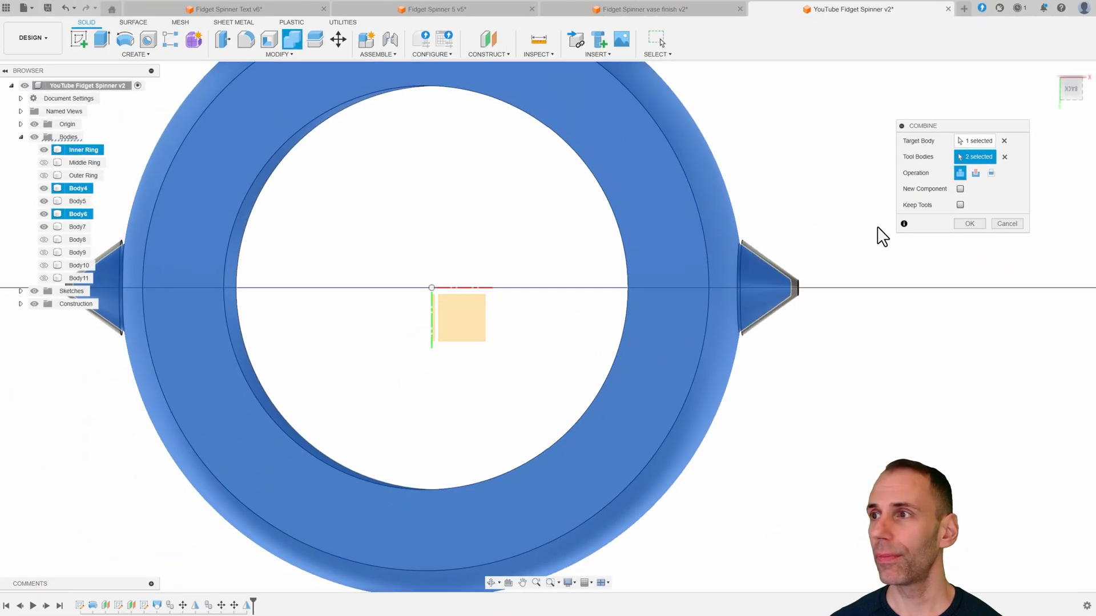
click(968, 220)
shift+middle_drag(788, 235, 811, 249)
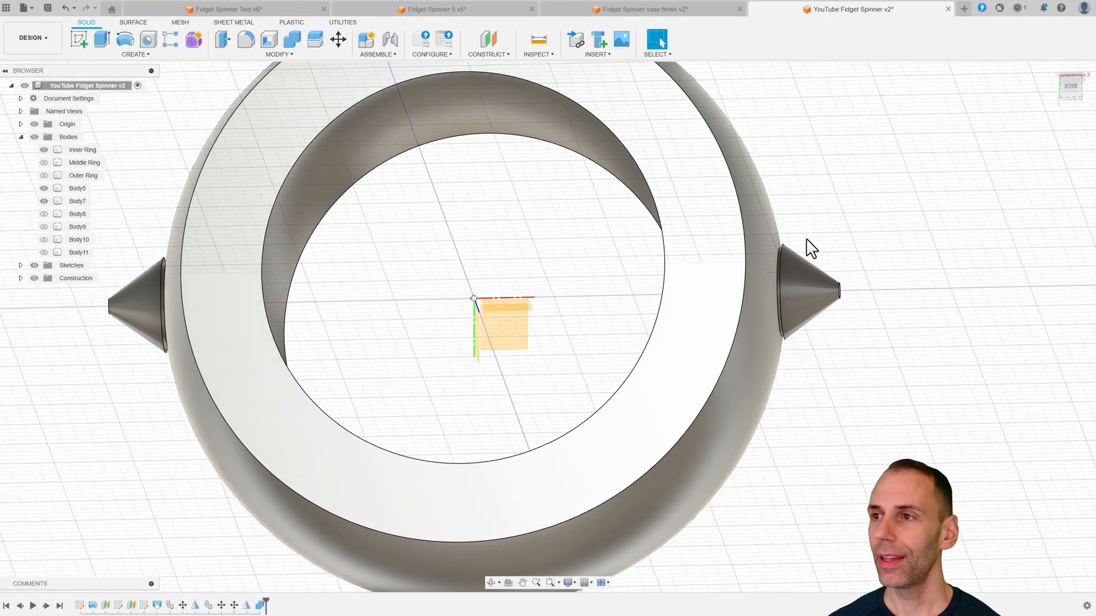
scroll(786, 272, up, 3)
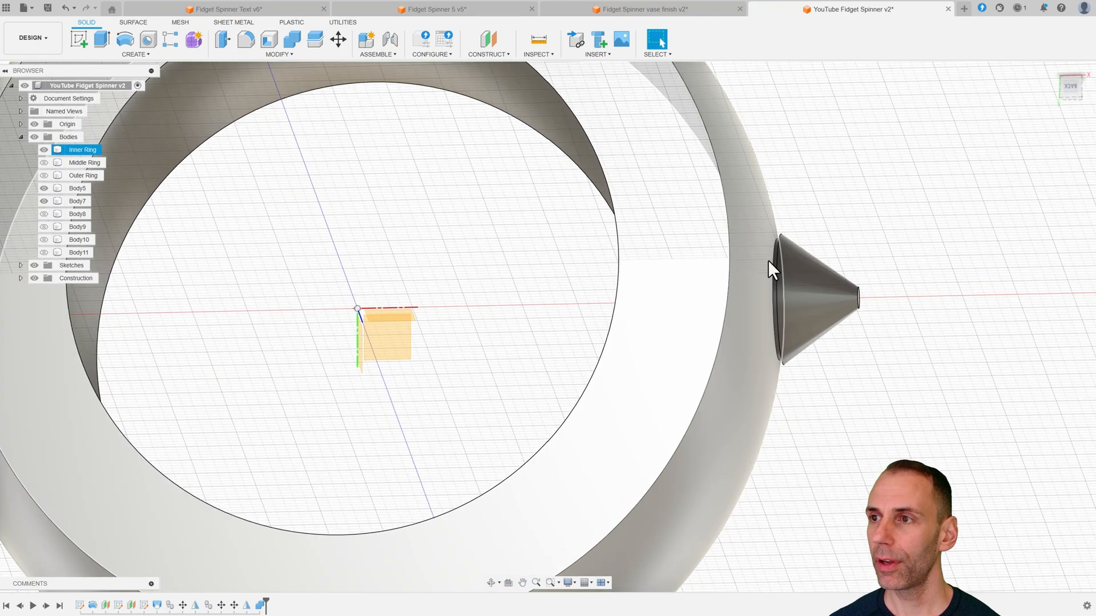
scroll(692, 188, down, 5)
middle_drag(690, 188, 618, 176)
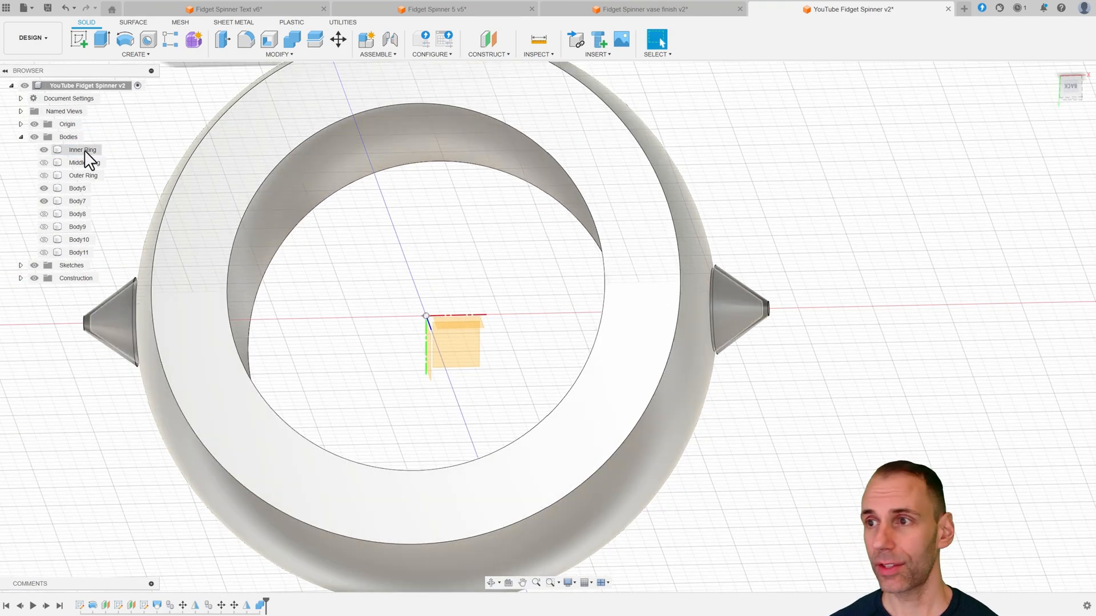
shift+middle_drag(736, 294, 759, 300)
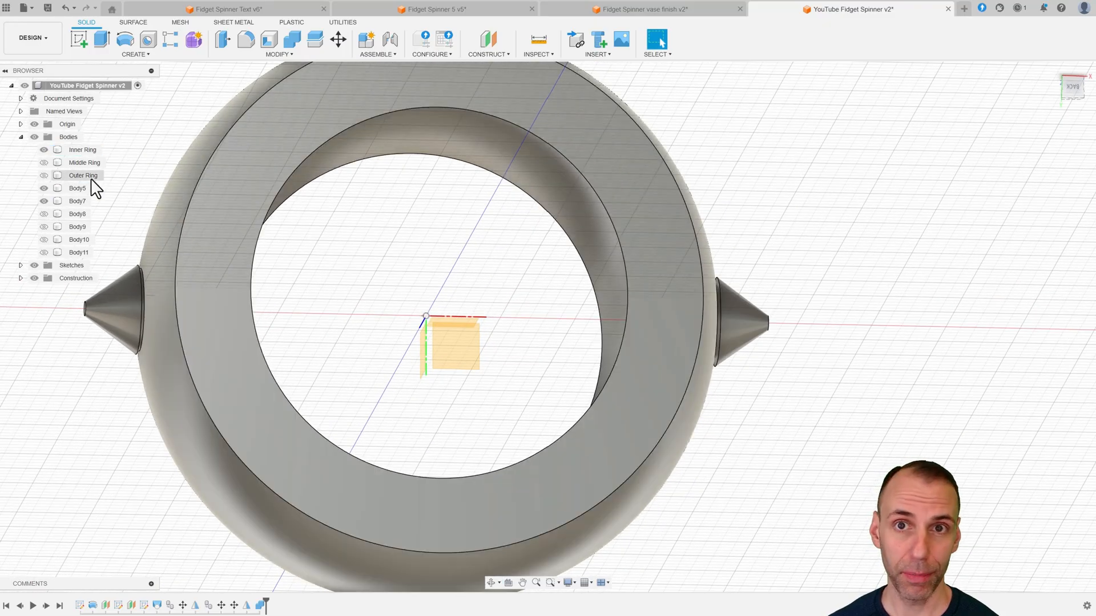
Hide the Inner Ring and show the Middle Ring, keeping the larger cones Body5 and Body7 shown.
click(54, 150)
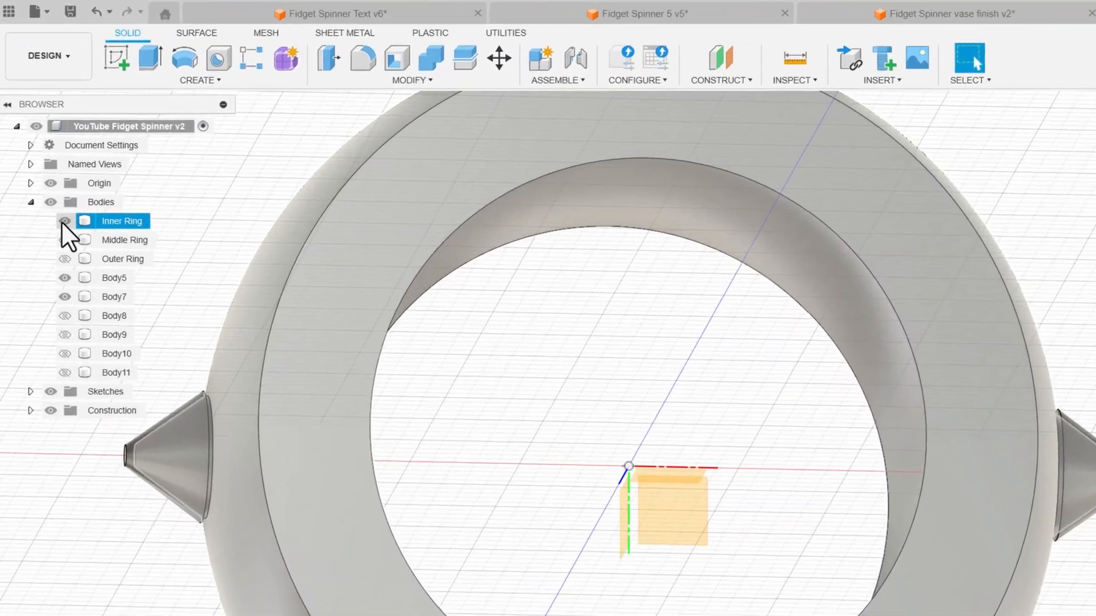
click(63, 221)
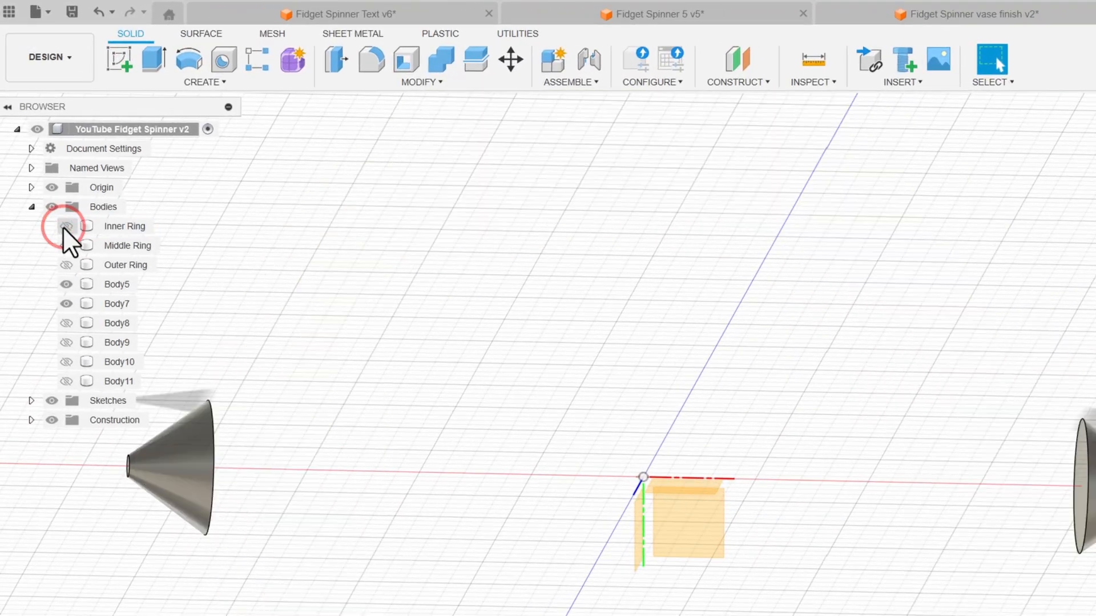
click(66, 245)
mouse_move(779, 374)
shift+middle_down()
mouse_move(824, 359)
mouse_move(704, 367)
mouse_move(714, 378)
mouse_move(736, 374)
shift+middle_up()
scroll(274, 453, up, 3)
scroll(692, 443, down, 2)
shift+middle_drag(692, 443, 1013, 408)
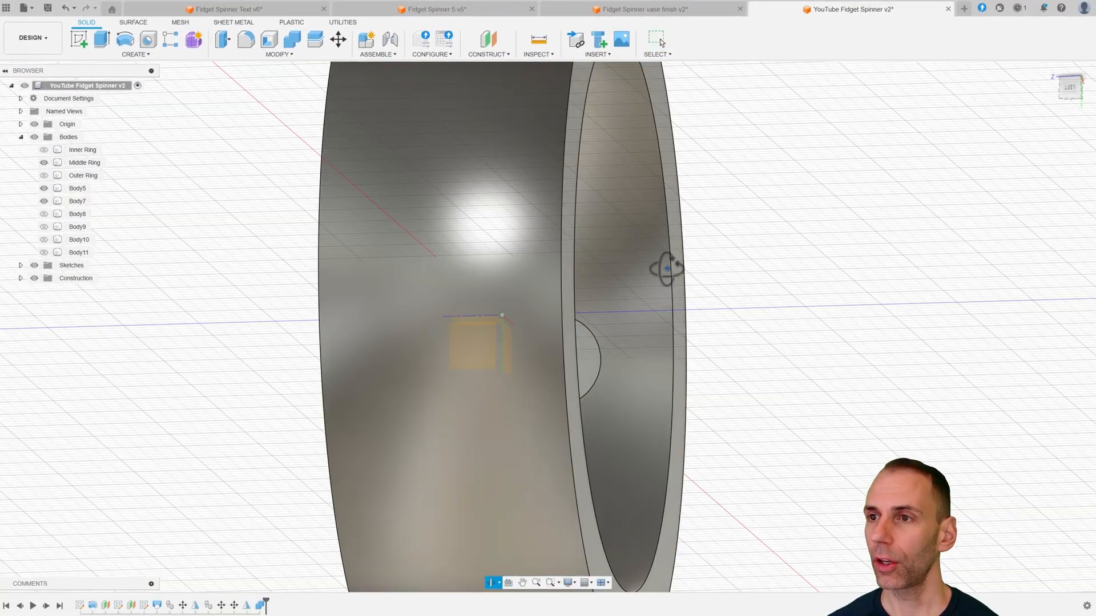
shift+middle_drag(666, 268, 315, 105)
scroll(554, 223, up, 2)
scroll(620, 256, down, 2)
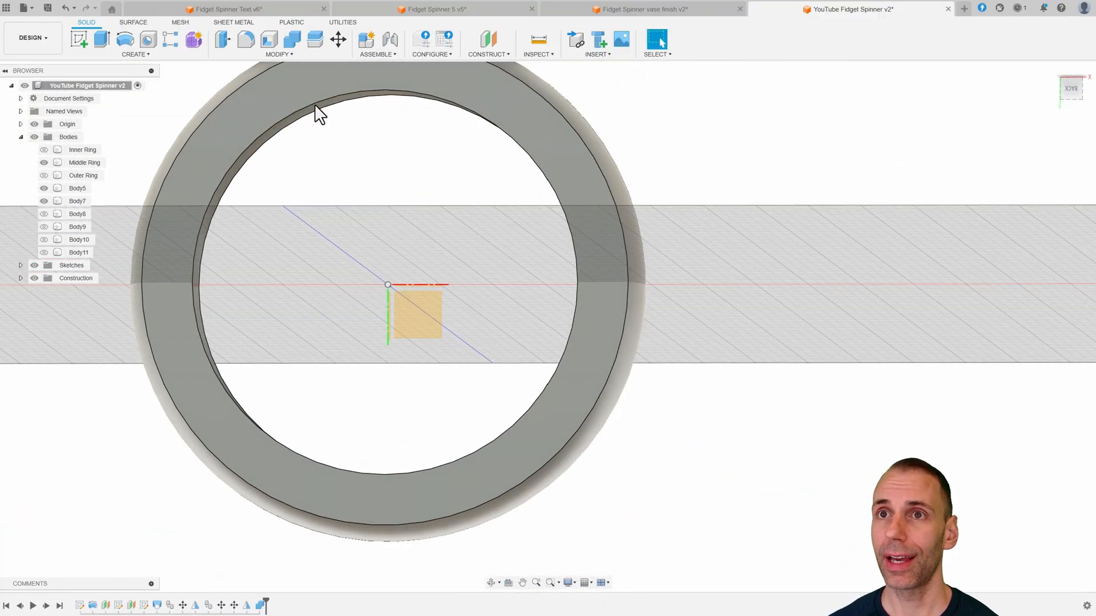
Cut the larger cones Body5 and Body7 out of the Middle Ring with Combine, without keeping the tool bodies.
click(297, 41)
click(577, 156)
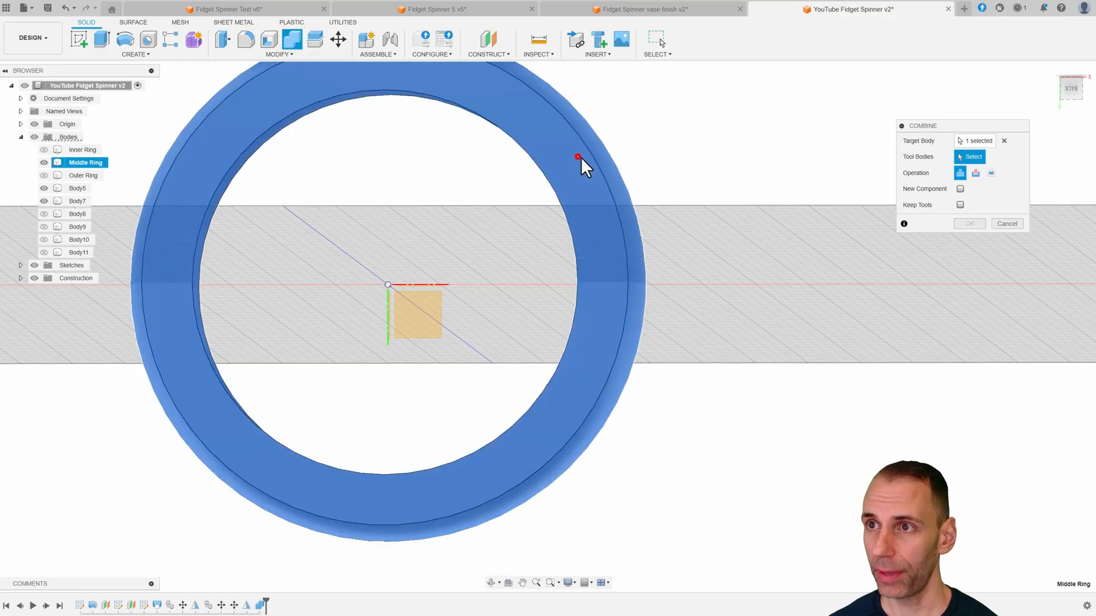
shift+middle_drag(535, 215, 576, 292)
click(571, 283)
shift+middle_drag(455, 278, 354, 268)
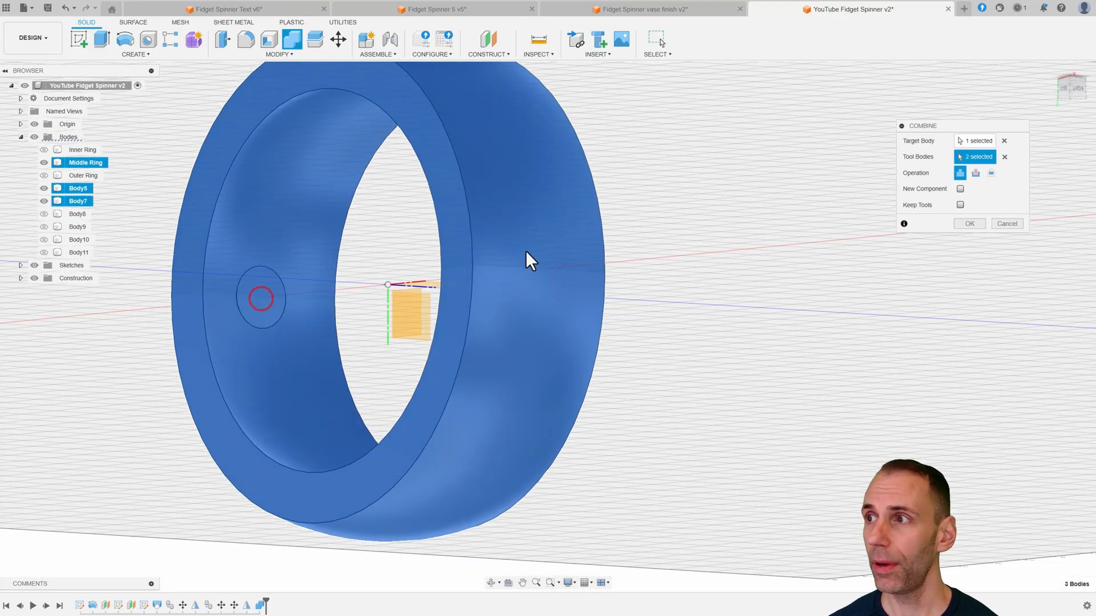
shift+middle_drag(420, 213, 467, 238)
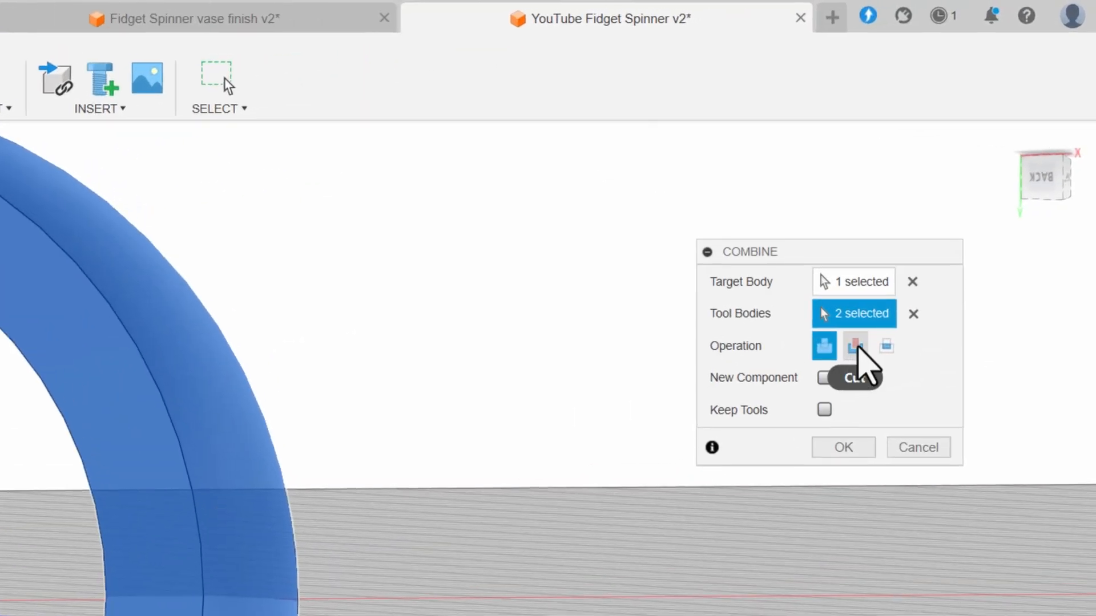
shift+middle_drag(502, 489, 537, 485)
click(824, 410)
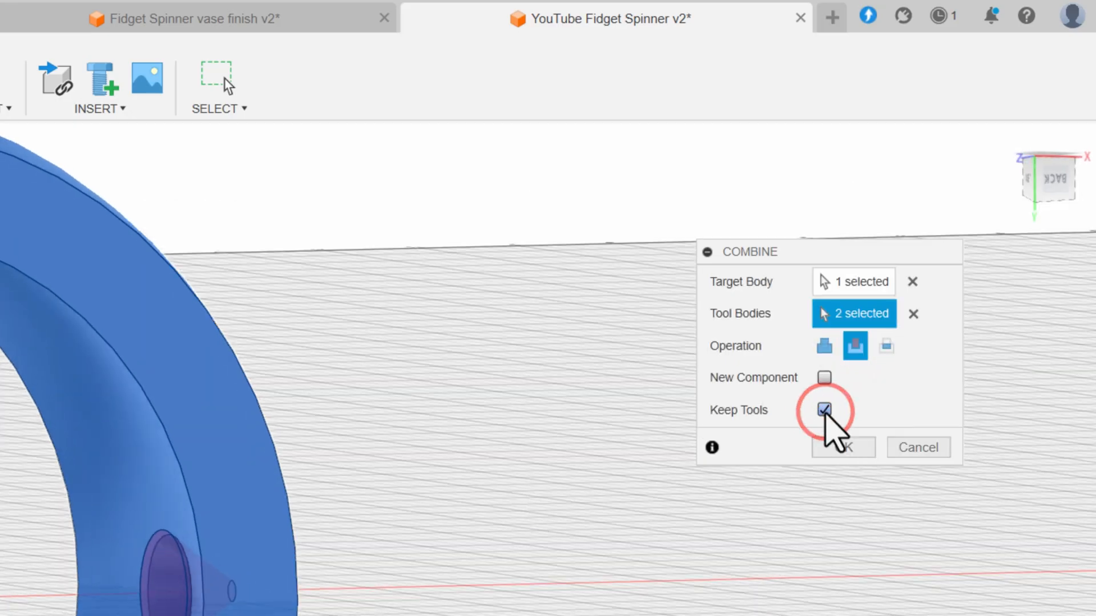
click(824, 410)
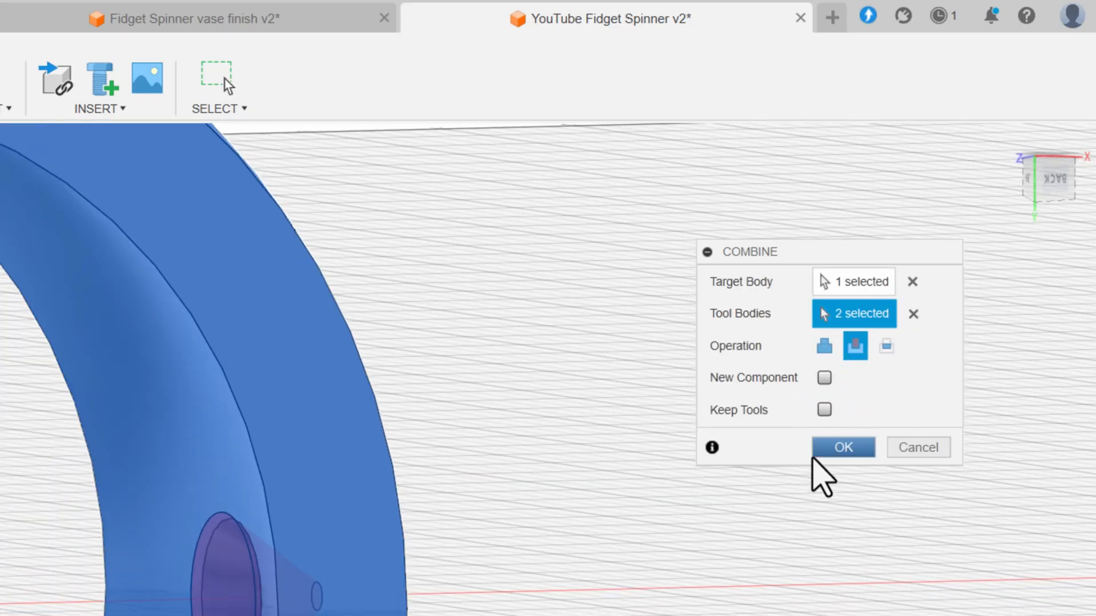
click(822, 451)
shift+middle_drag(751, 460, 516, 479)
shift+middle_drag(643, 394, 691, 294)
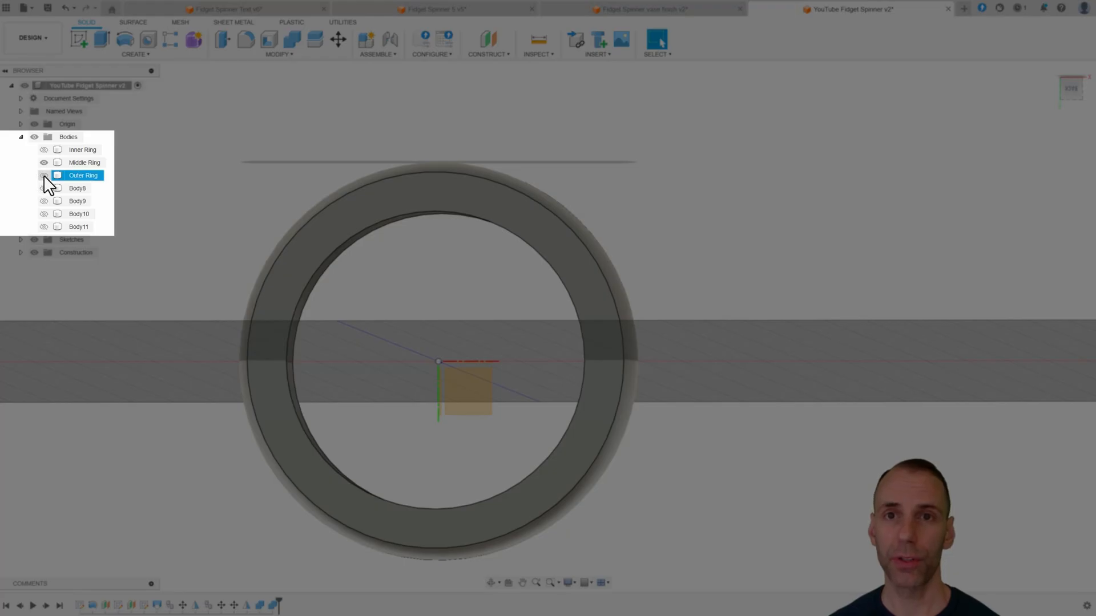
Show the smaller cones Body9 and Body11 of the rotated pairs, leaving Body8 and Body10 hidden.
click(44, 188)
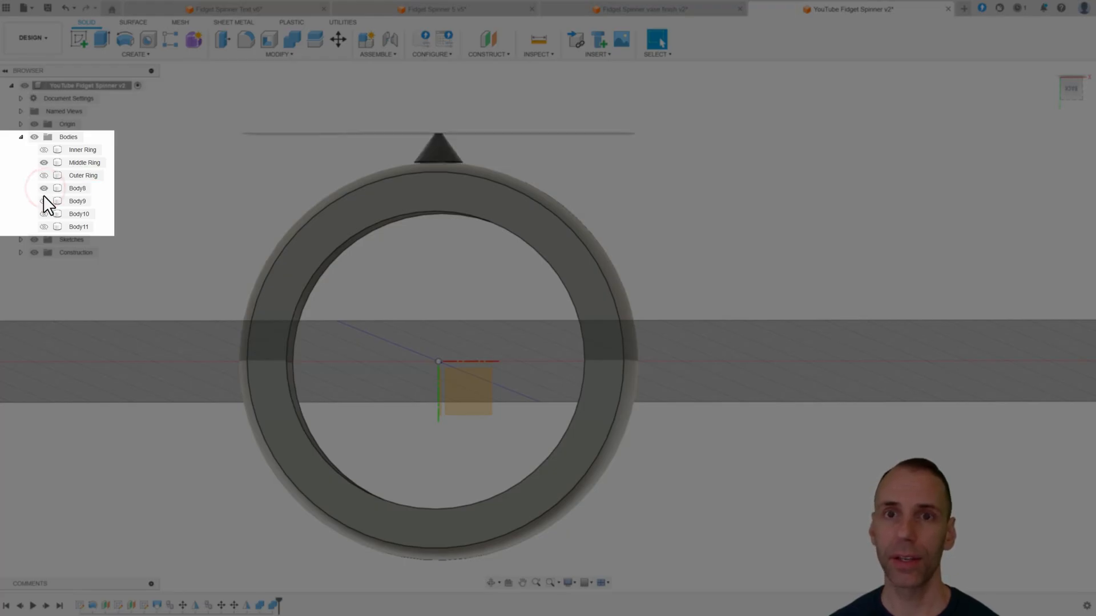
click(45, 188)
click(44, 201)
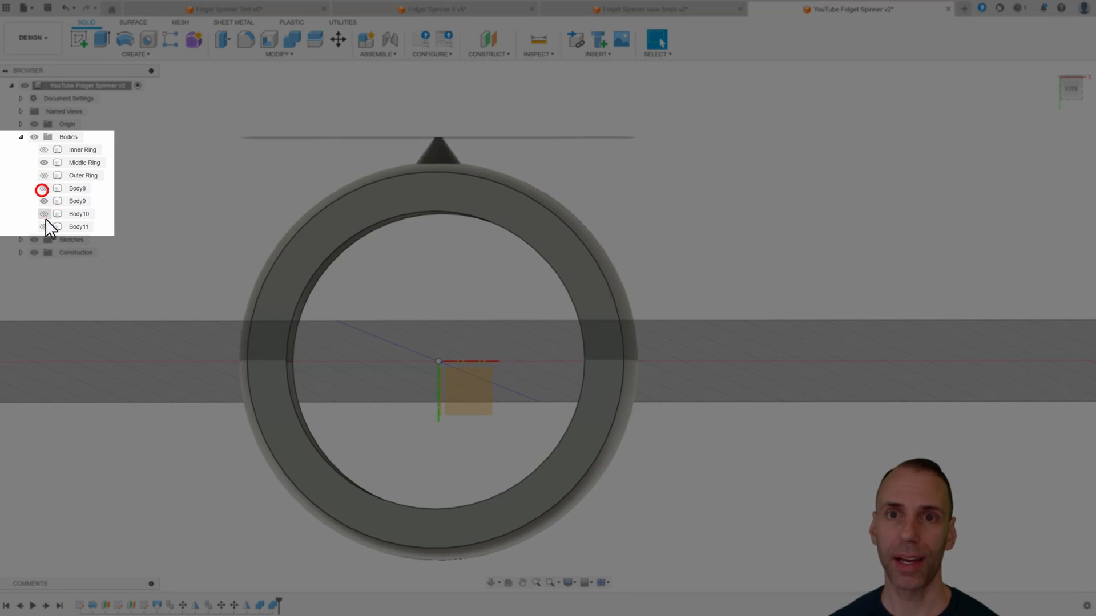
click(45, 227)
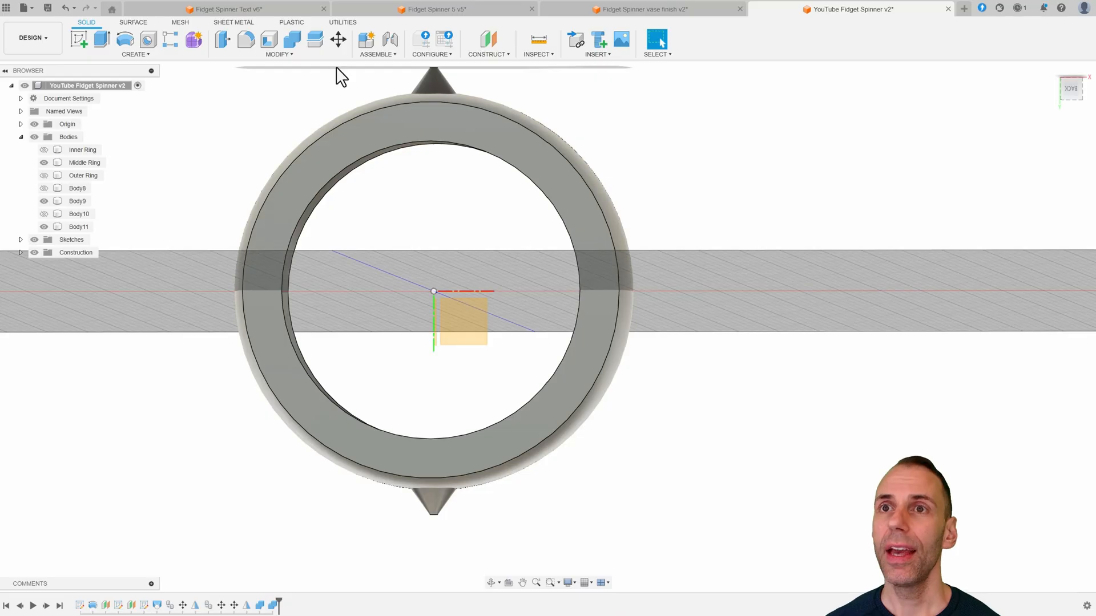
Join the smaller cones Body9 and Body11 to the Middle Ring with Combine.
click(290, 41)
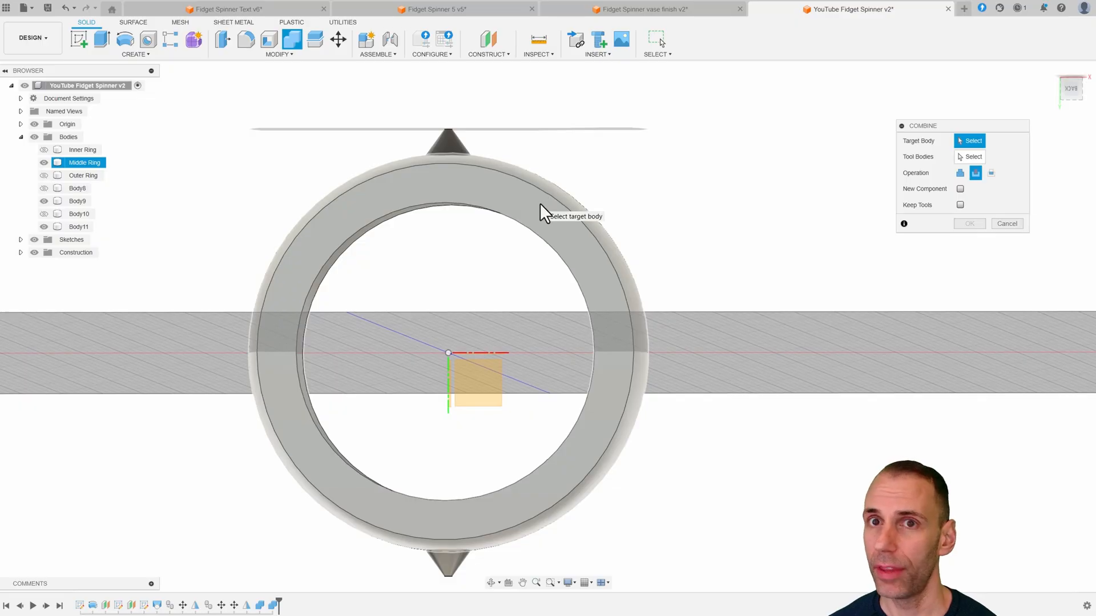
click(538, 204)
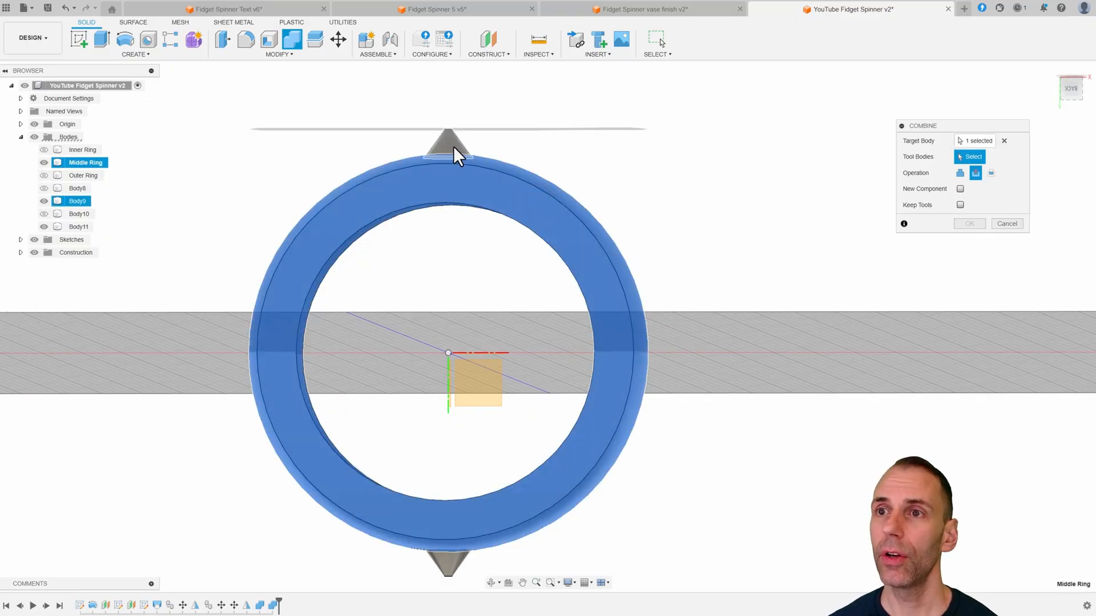
click(453, 146)
click(445, 559)
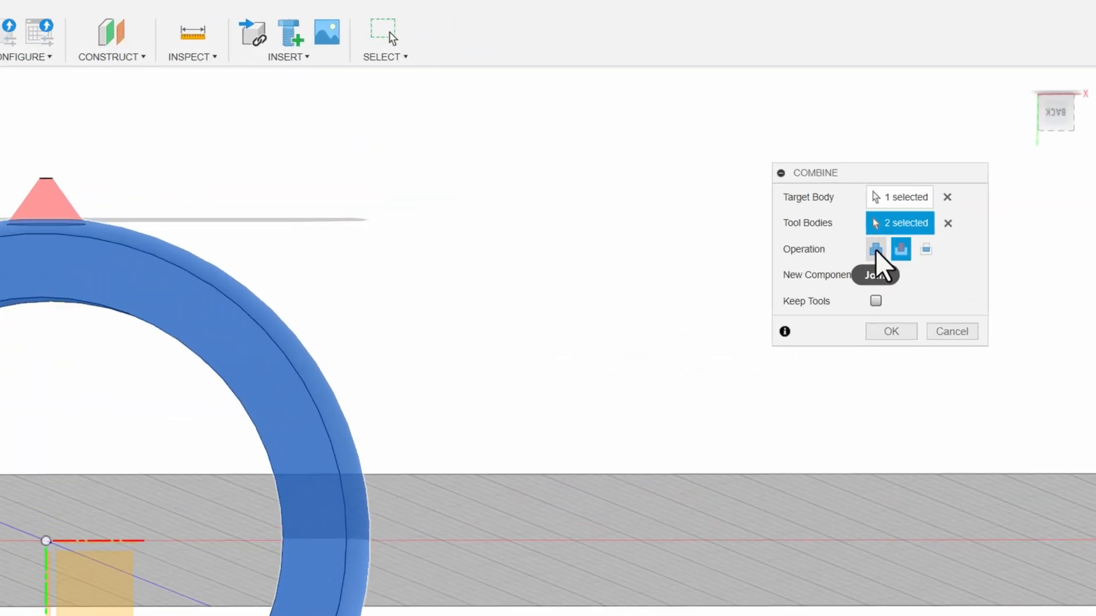
click(875, 250)
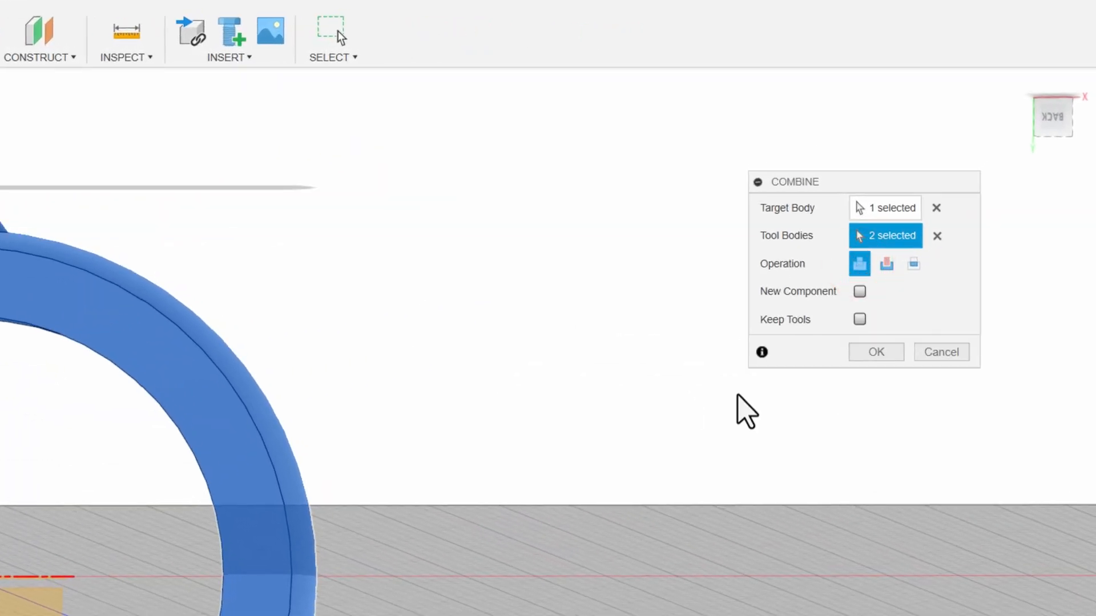
click(881, 351)
mouse_move(398, 365)
shift+middle_down()
mouse_move(486, 365)
mouse_move(397, 362)
shift+middle_up()
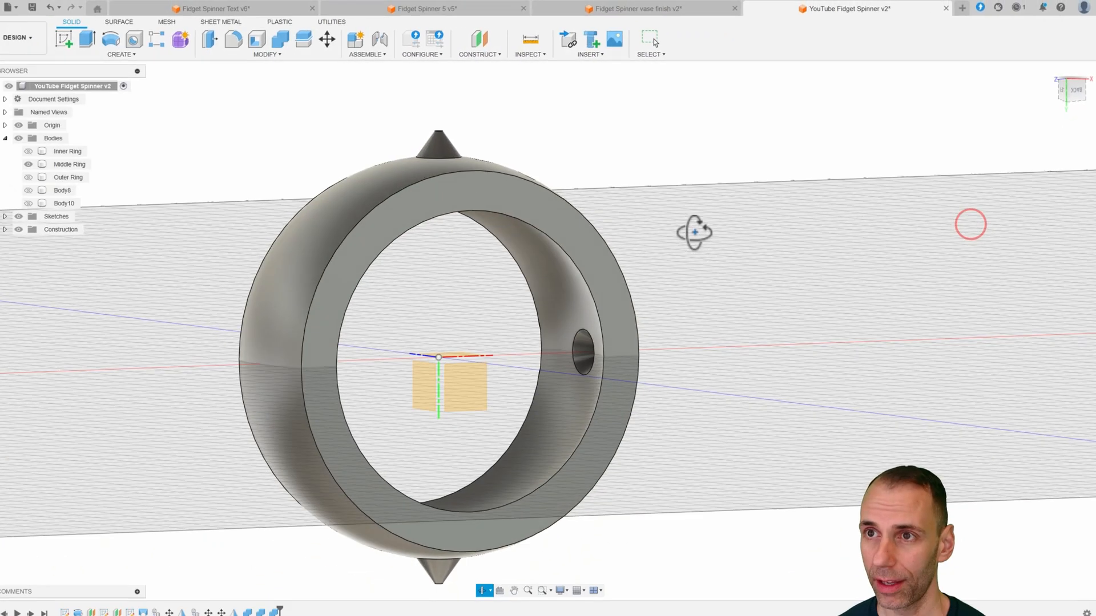
mouse_move(694, 231)
shift+middle_down()
mouse_move(567, 228)
mouse_move(699, 217)
shift+middle_up()
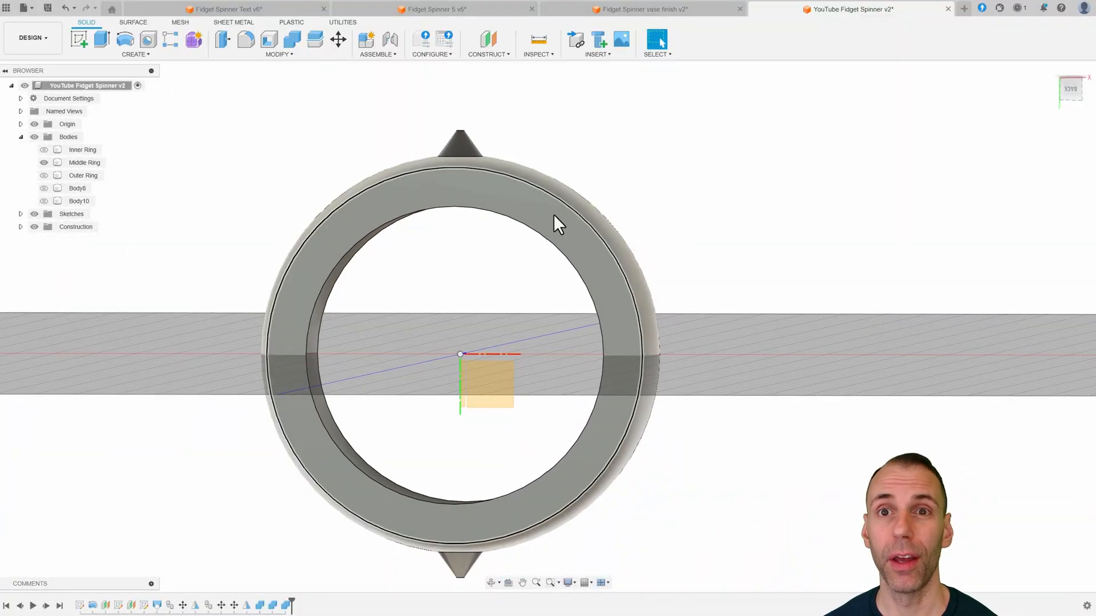
Hide the Middle Ring and show the Outer Ring together with the larger cones Body8 and Body10.
click(45, 175)
click(45, 165)
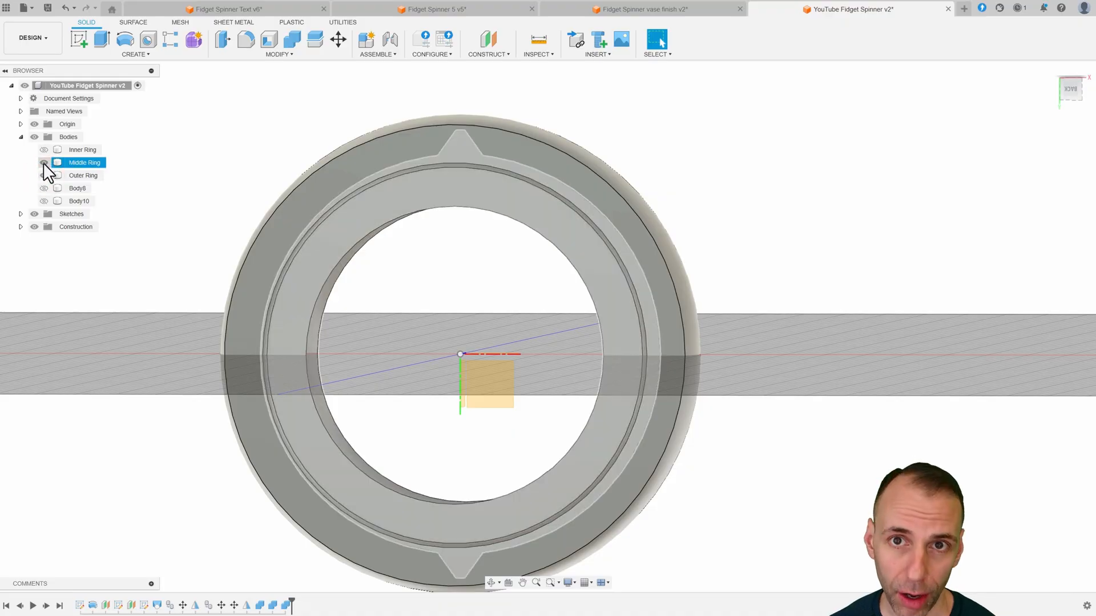
click(44, 163)
shift+middle_drag(426, 178, 404, 204)
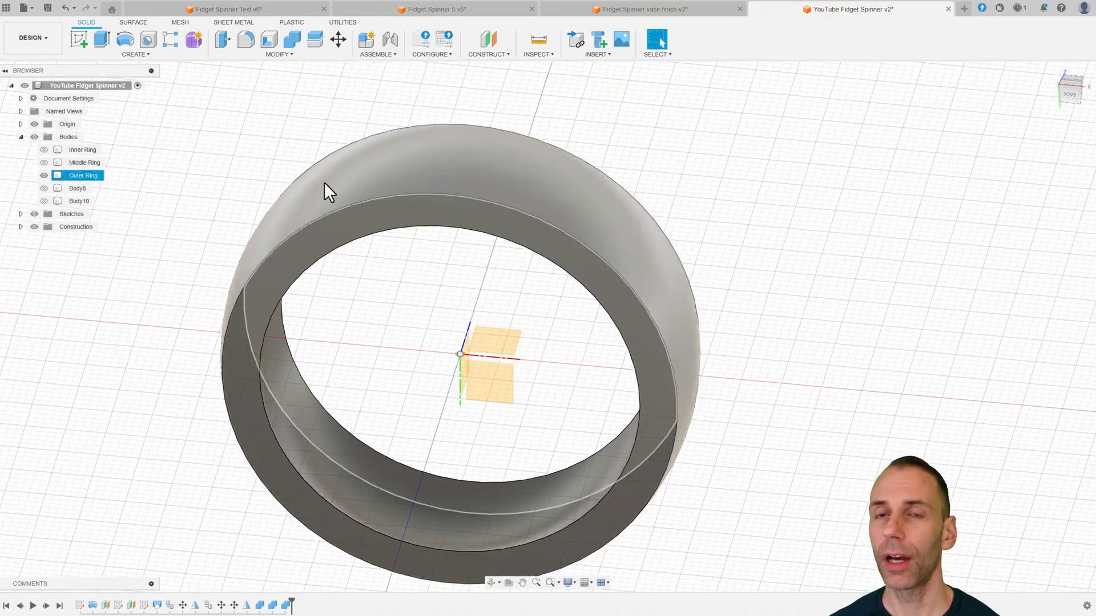
mouse_move(371, 237)
middle_down()
mouse_move(411, 248)
mouse_move(377, 231)
middle_up()
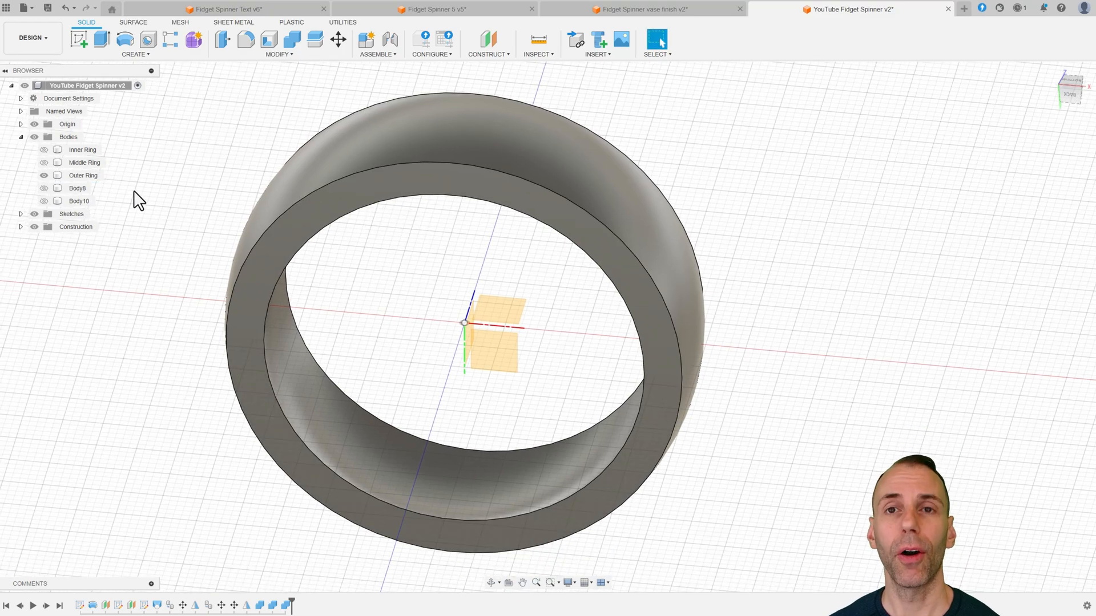
click(44, 189)
click(45, 202)
shift+middle_drag(230, 239, 465, 127)
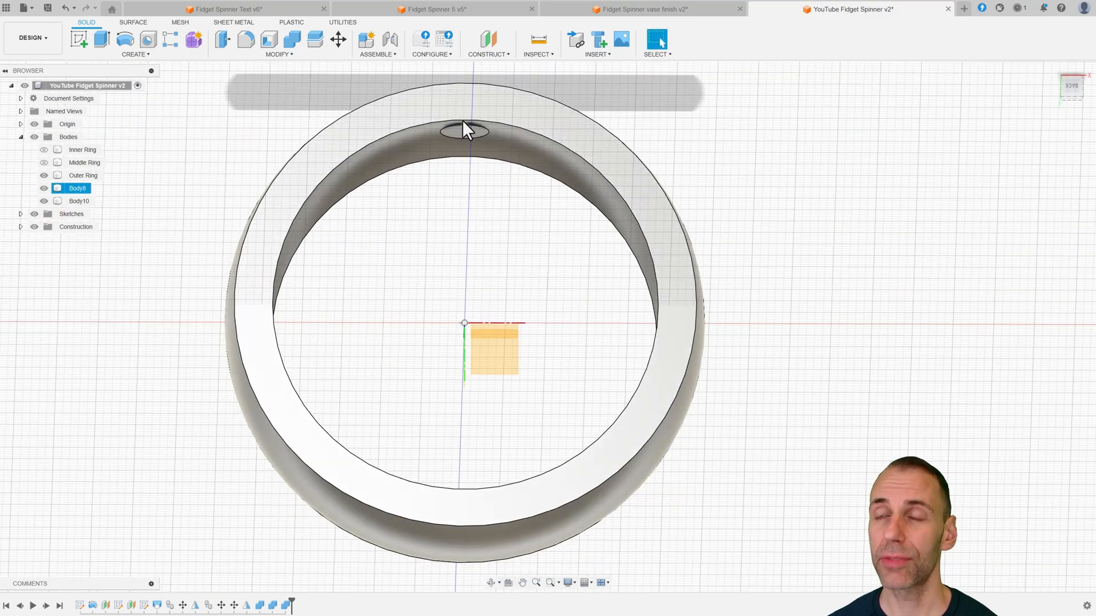
Cut the larger cones Body8 and Body10 out of the Outer Ring with Combine, without keeping the tool bodies.
click(292, 41)
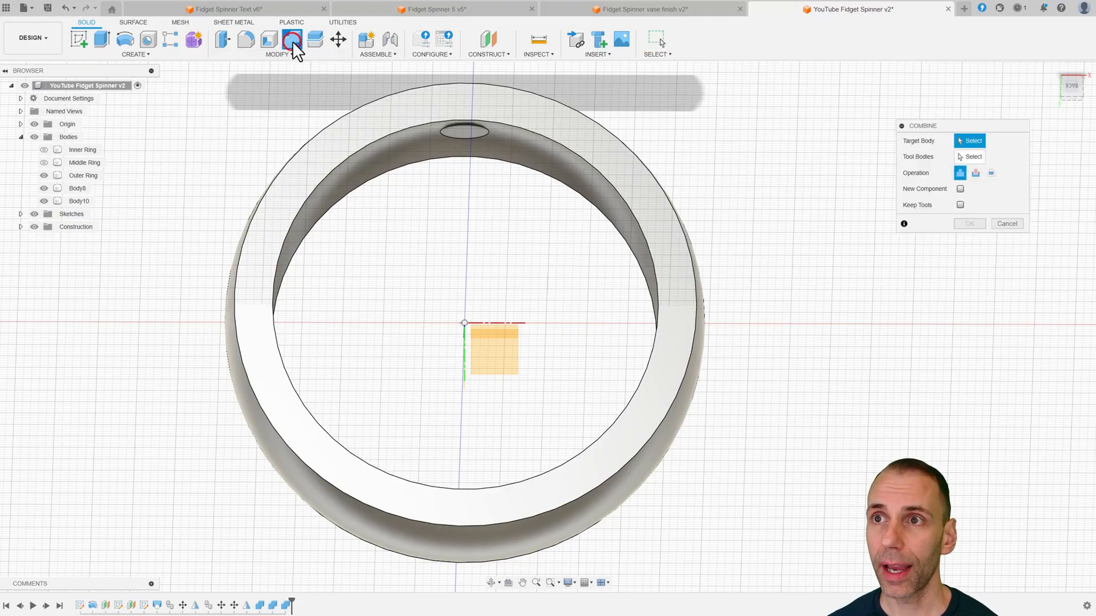
click(560, 122)
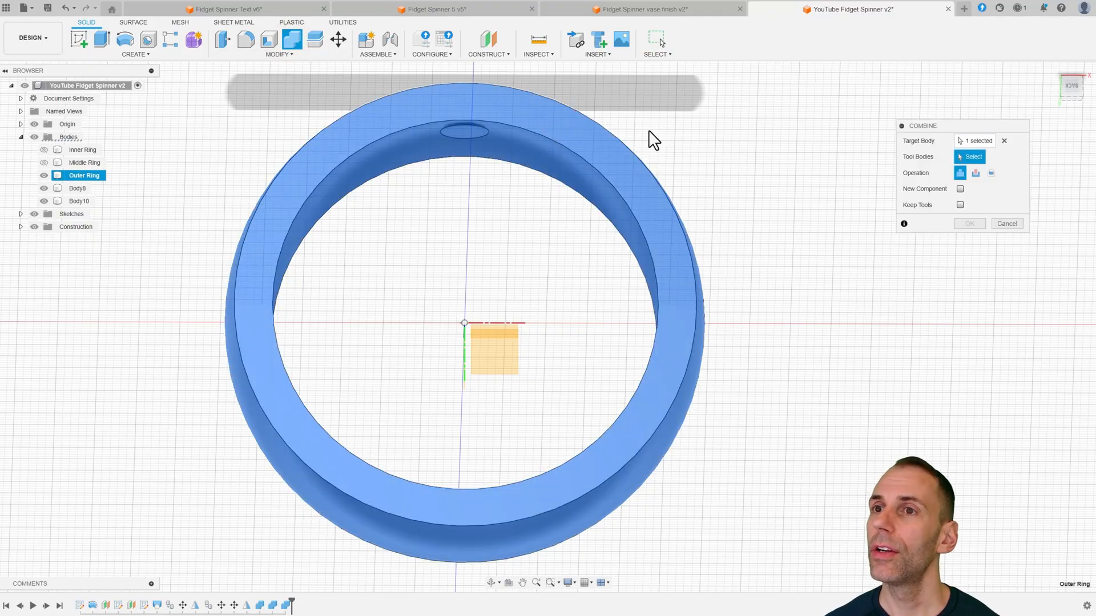
click(483, 140)
shift+middle_drag(495, 215, 486, 269)
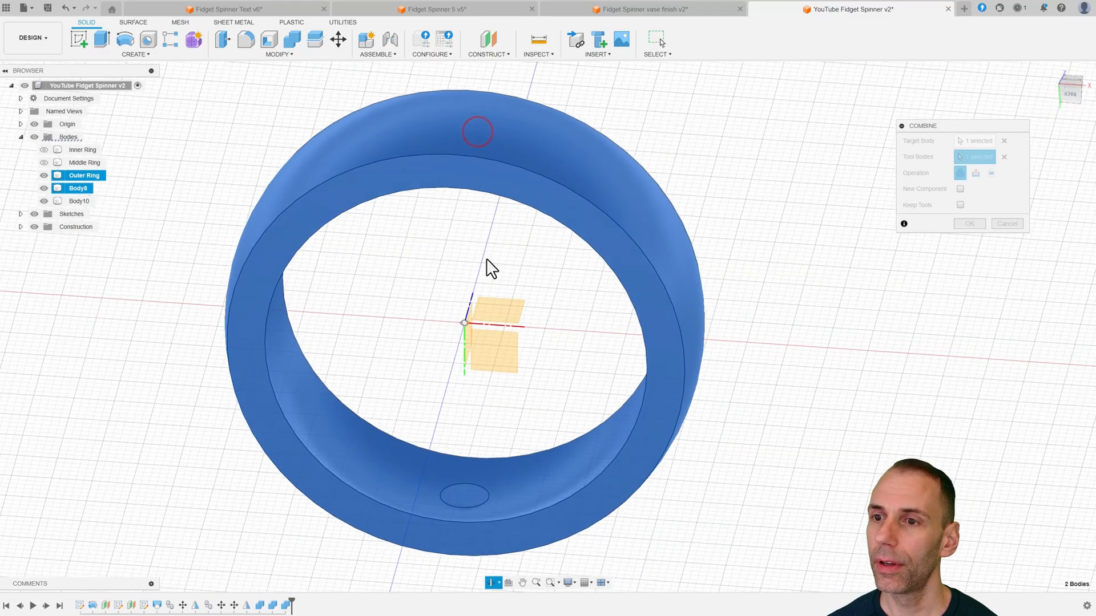
click(456, 486)
click(976, 173)
shift+middle_drag(833, 226, 821, 170)
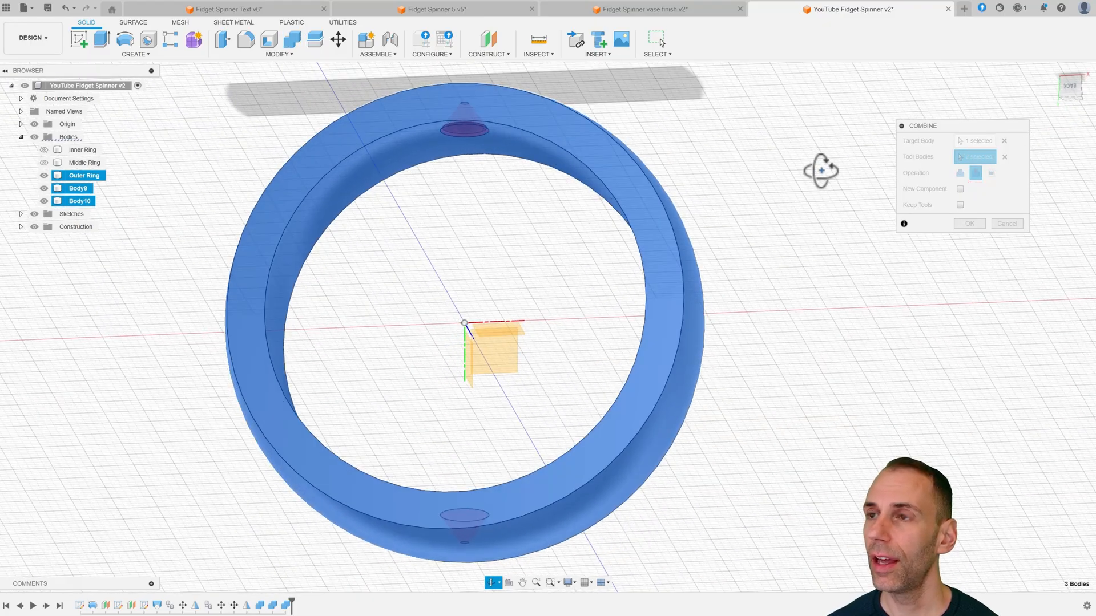
click(969, 224)
shift+middle_drag(934, 228, 753, 208)
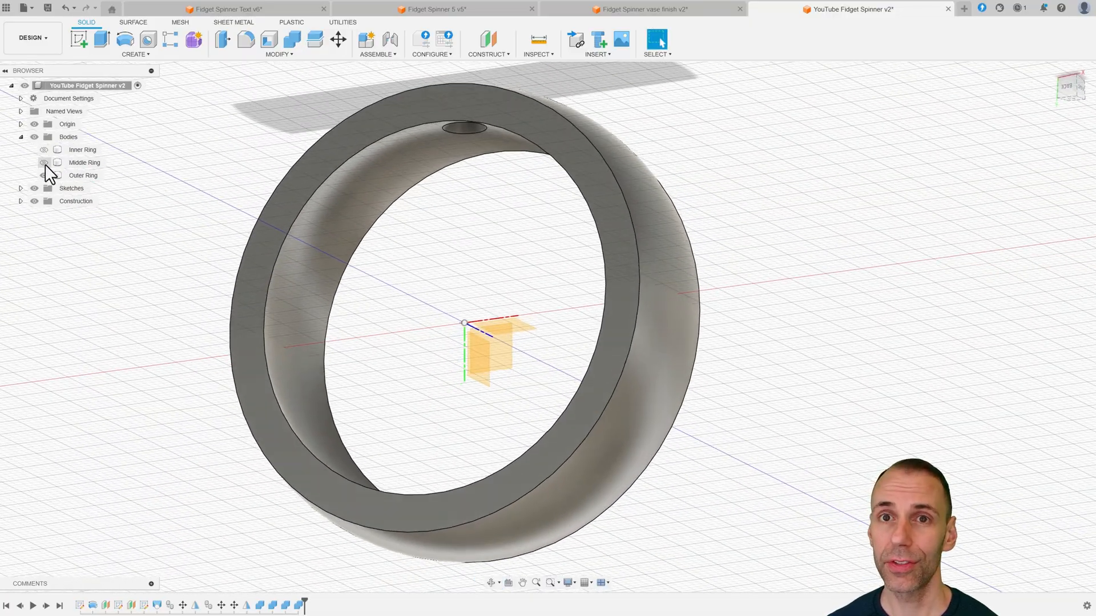
Show the Inner Ring and Middle Ring again so all three rings are displayed together.
click(44, 149)
click(44, 163)
shift+middle_drag(323, 183, 535, 231)
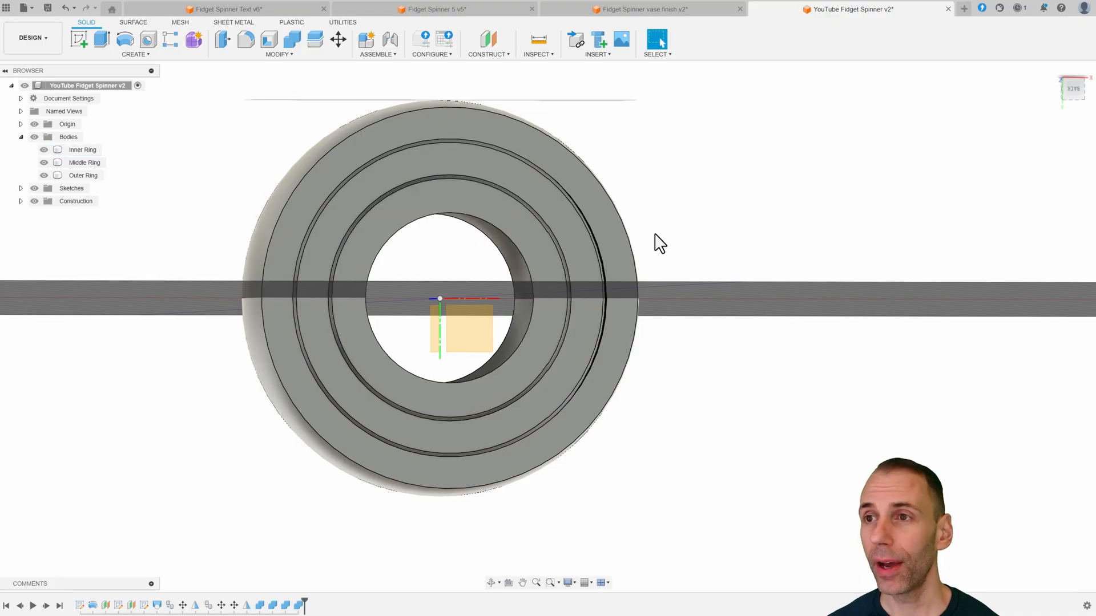
shift+middle_drag(692, 226, 673, 230)
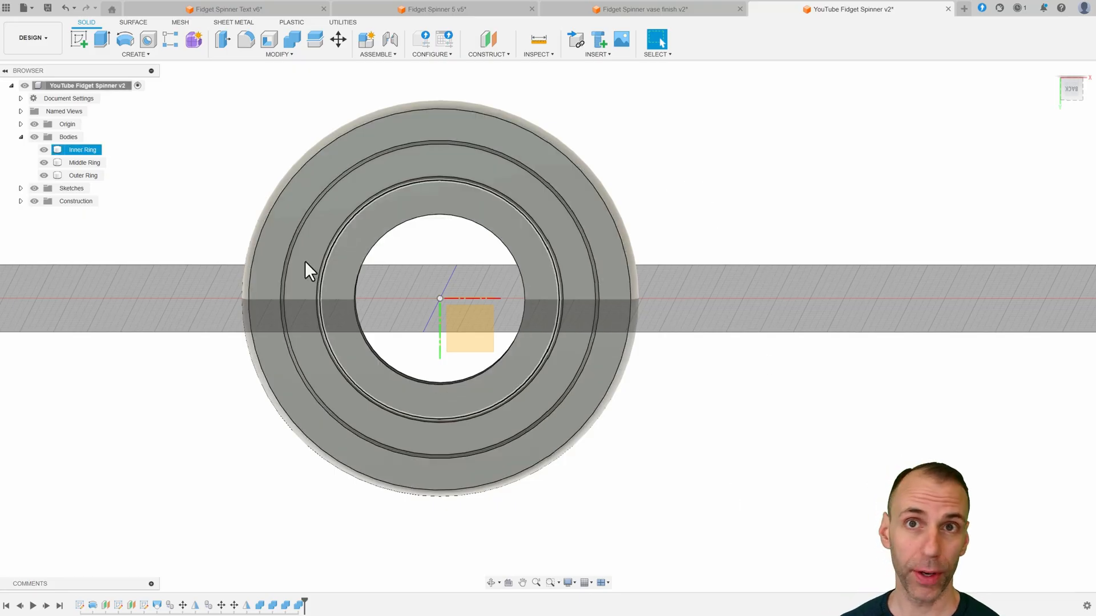
click(24, 8)
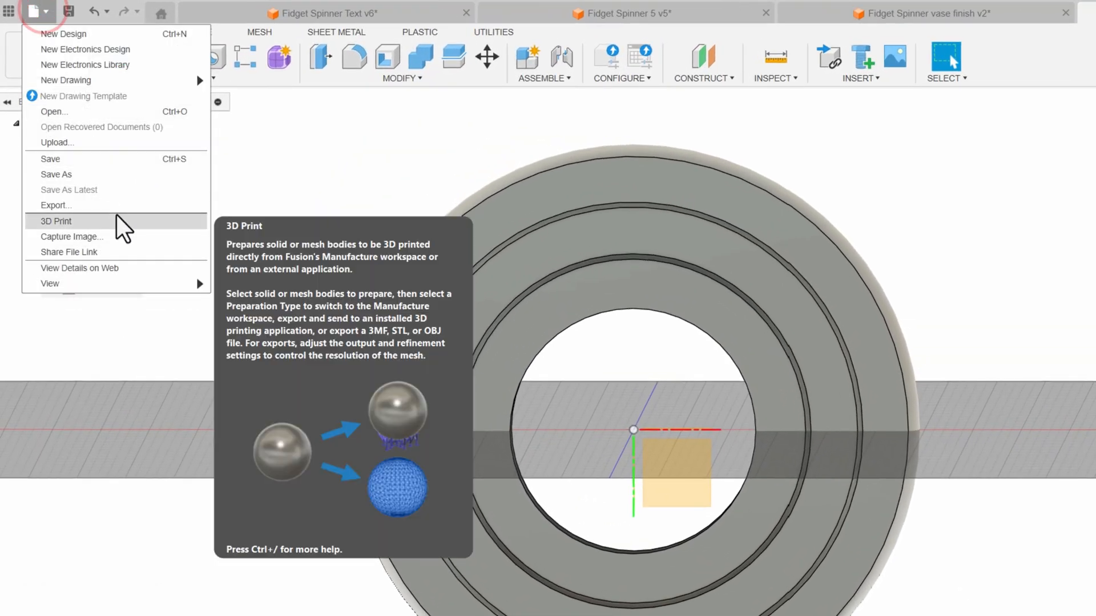
click(116, 219)
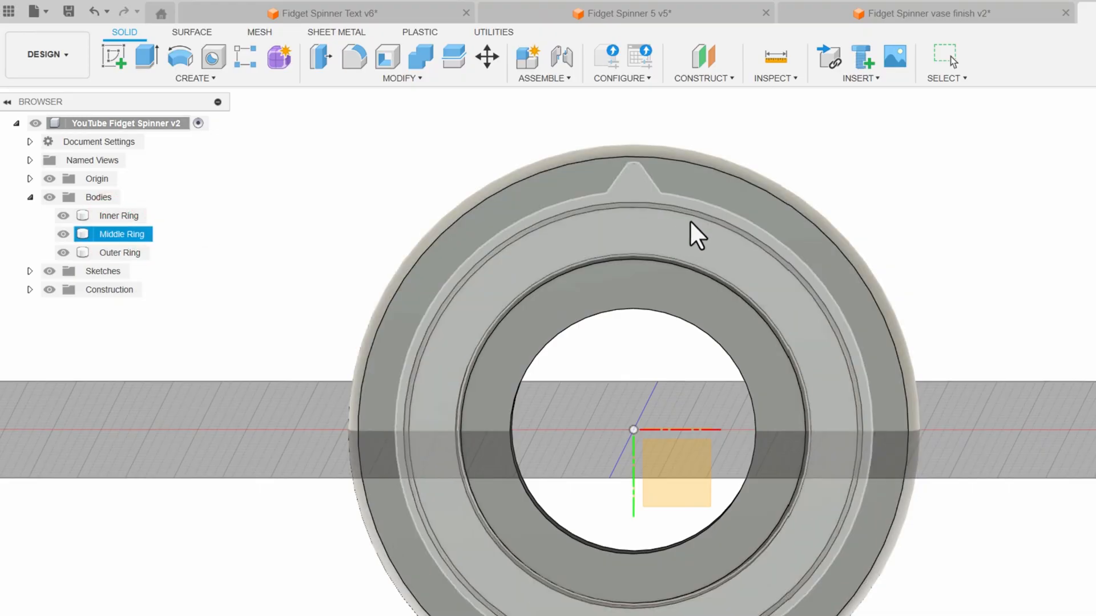
click(713, 198)
click(718, 246)
click(697, 307)
click(750, 216)
click(726, 252)
click(697, 292)
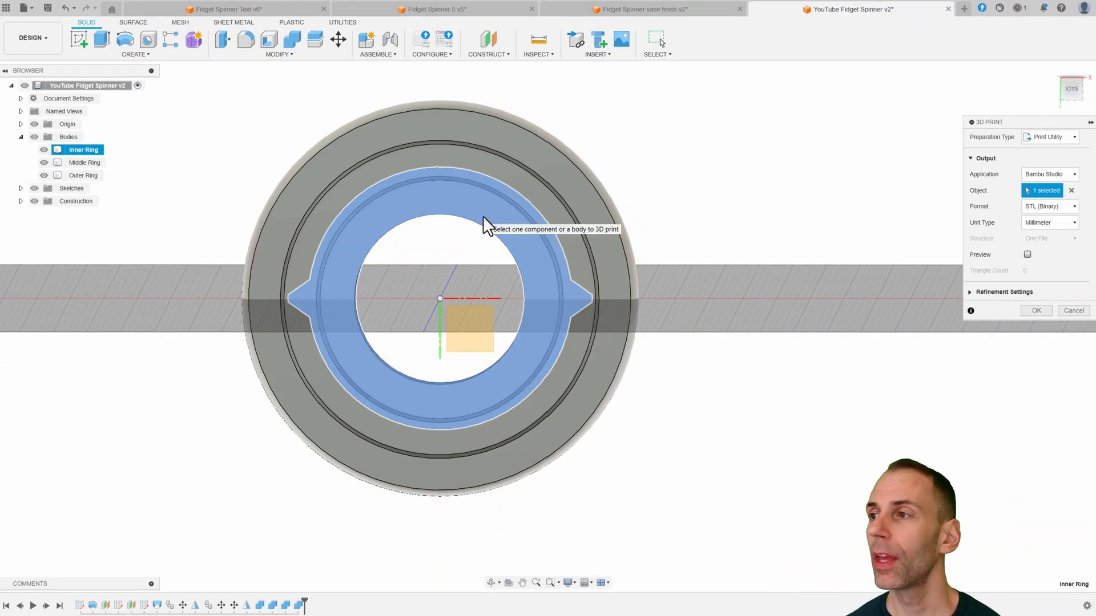
click(1073, 311)
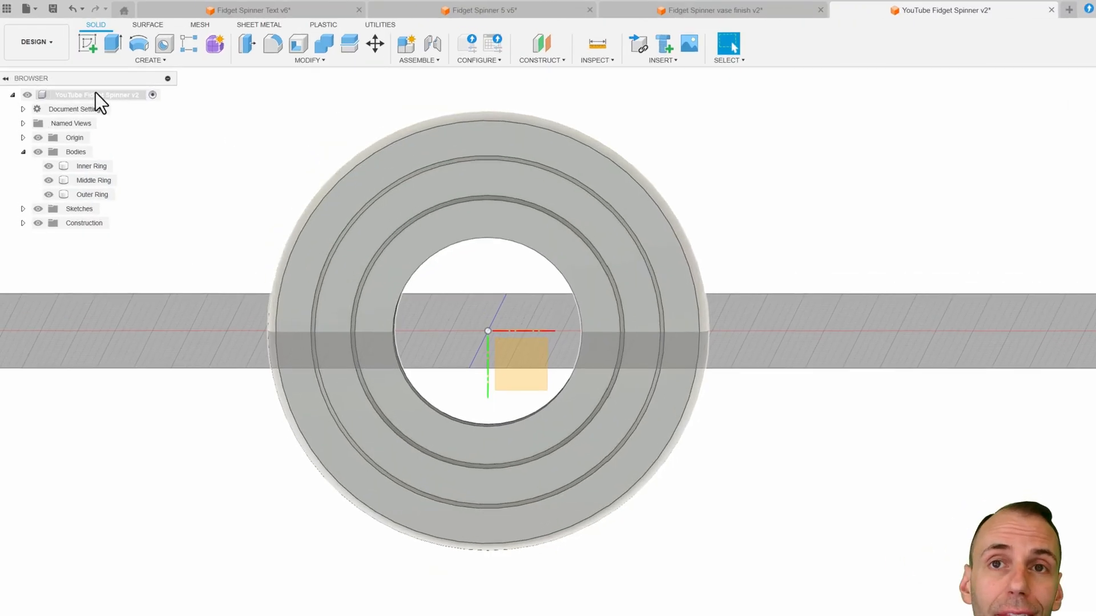
Save the whole design as a mesh to PrusaSlicer, loading it as a single object with multiple parts for all loaded objects.
right_click(87, 84)
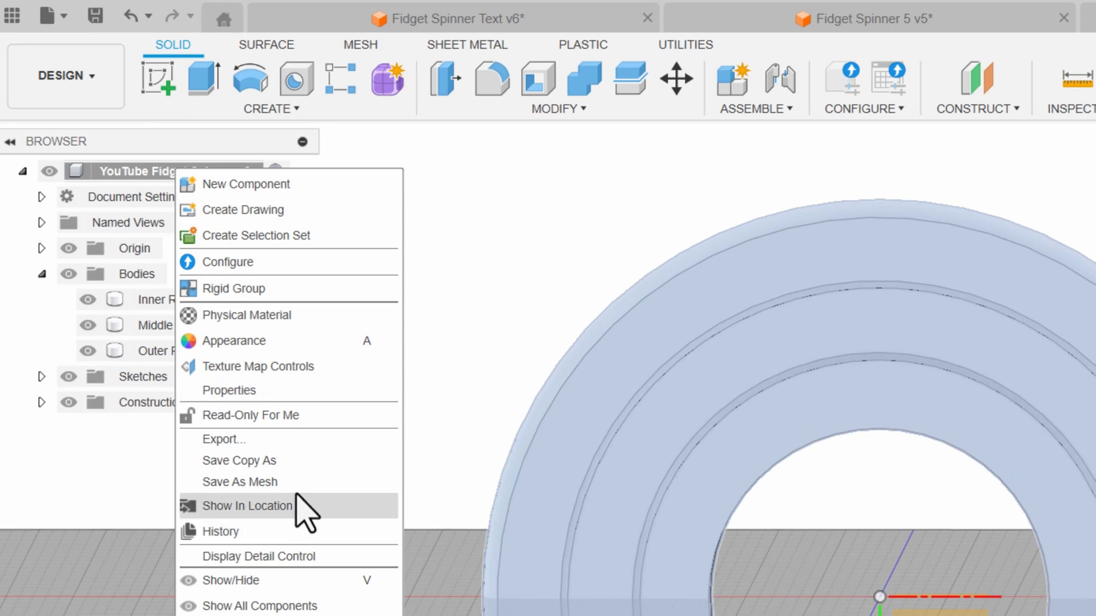
click(296, 482)
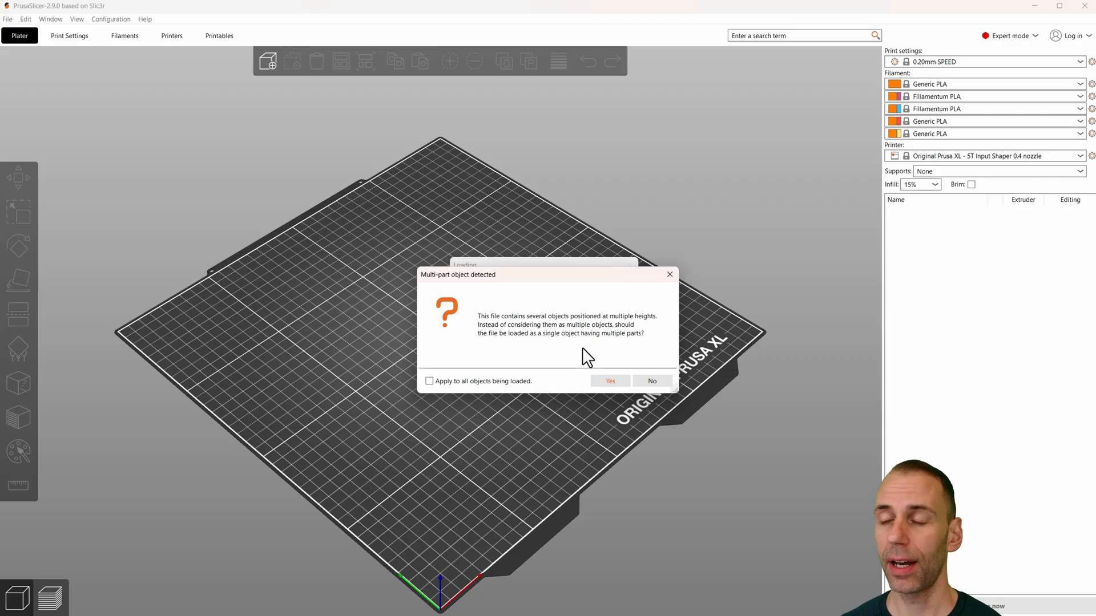
click(428, 381)
click(610, 381)
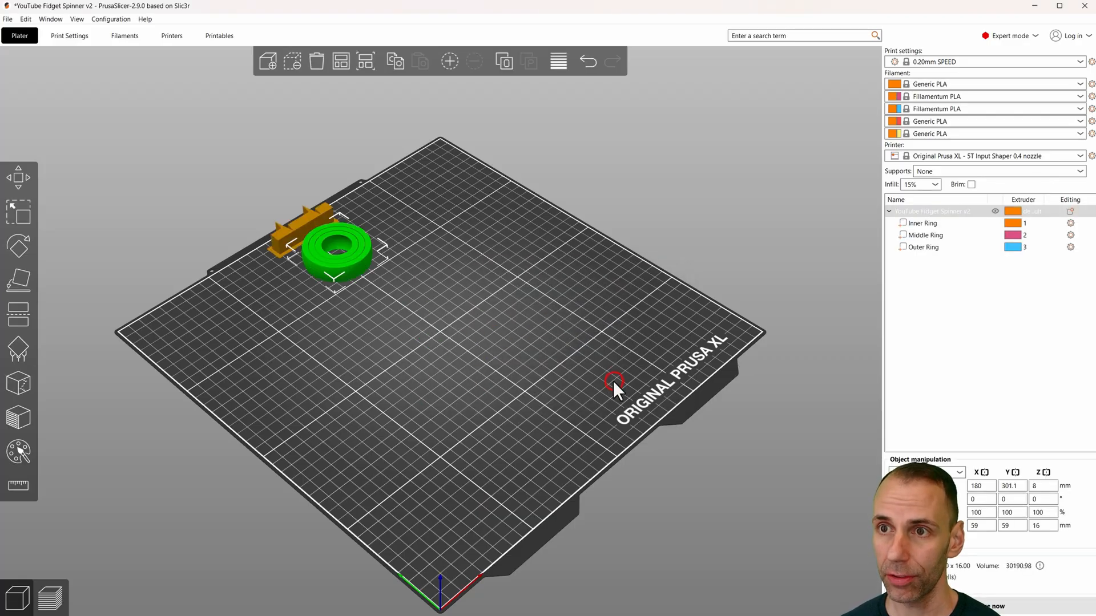
Move the spinner on the print bed away from the wipe tower, to about X 143, Y 229 mm.
scroll(425, 284, up, 5)
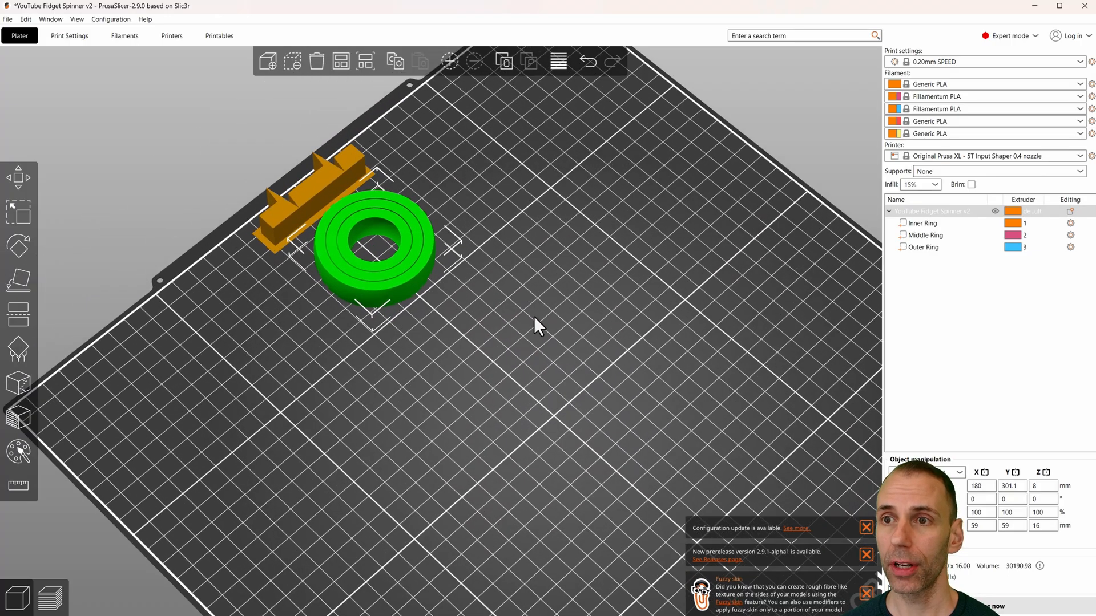
scroll(533, 316, down, 5)
drag(396, 286, 429, 405)
scroll(429, 405, up, 4)
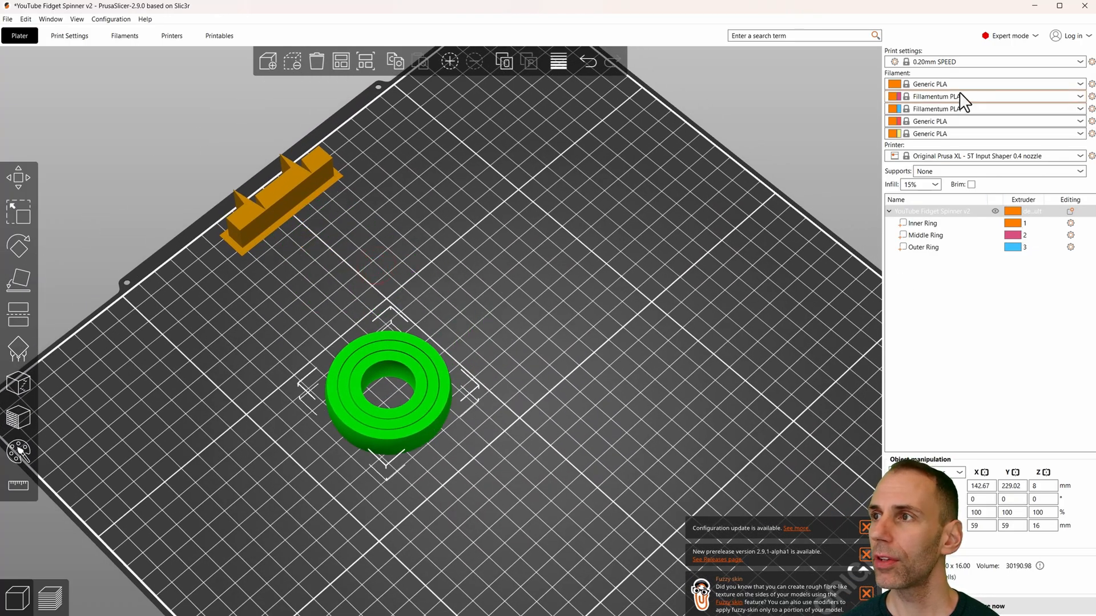
Assign extruder 1 to the Middle Ring and the Outer Ring.
click(1015, 238)
click(1015, 238)
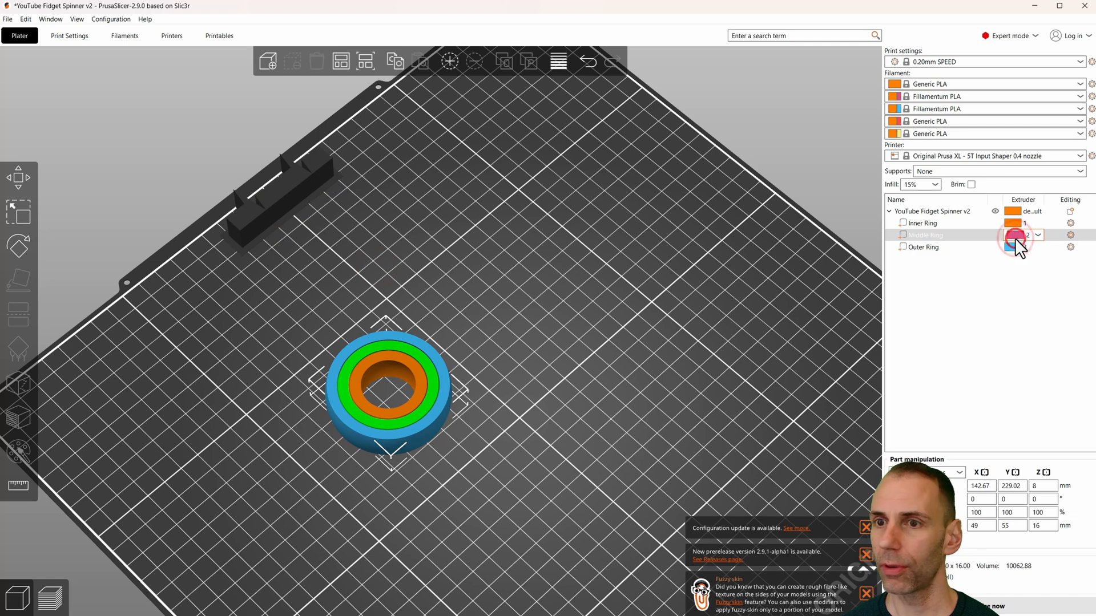
click(1015, 237)
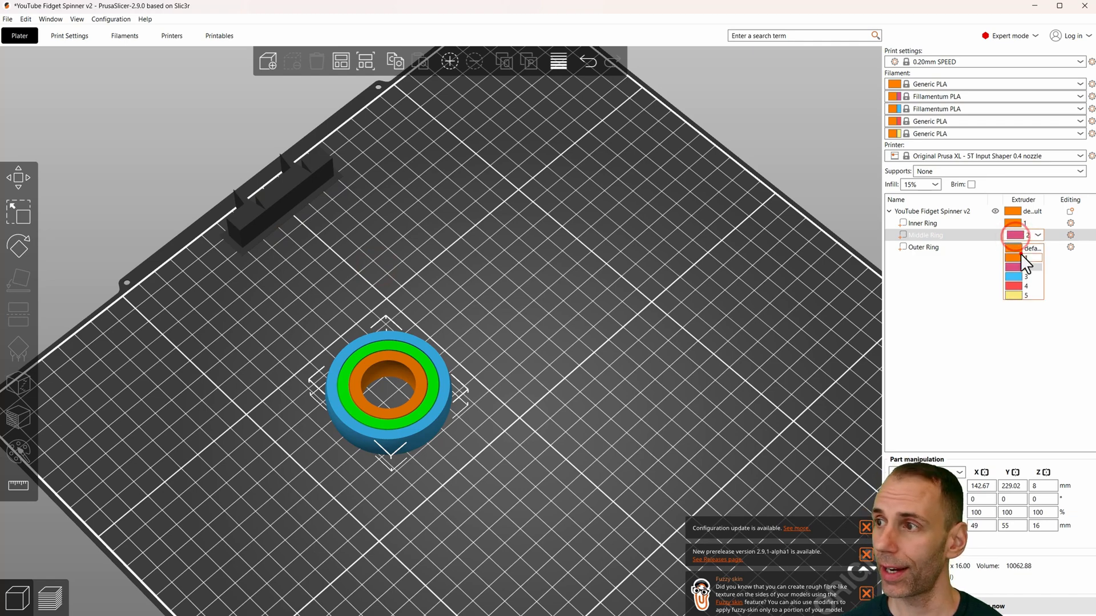
click(1013, 251)
click(1013, 250)
click(1014, 250)
click(1019, 273)
Slice the fidget spinner with the 0.20mm SPEED print settings.
drag(593, 344, 581, 322)
click(580, 323)
right_drag(534, 392, 546, 282)
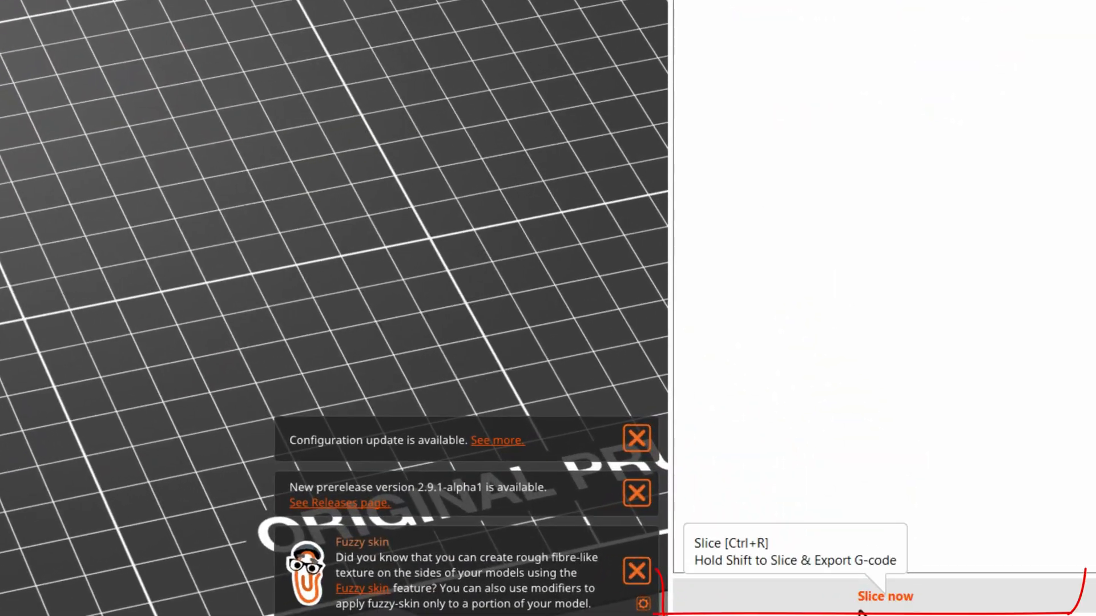
click(977, 607)
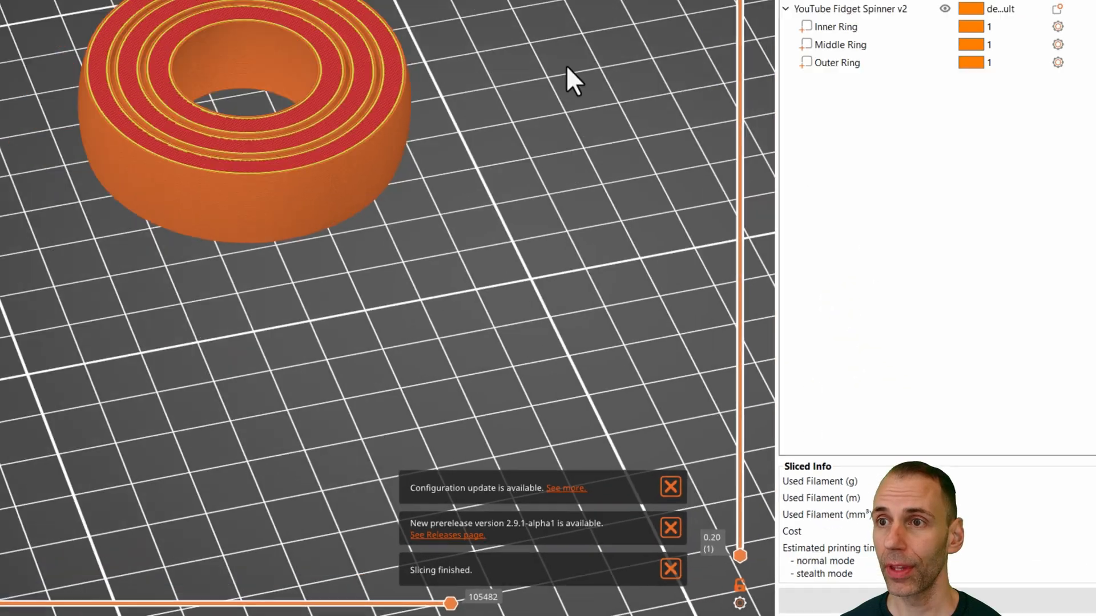
Preview the sliced spinner at the 8.60 mm layer and examine the cone pivots and sockets up close.
drag(642, 48, 625, 57)
right_drag(739, 249, 676, 190)
scroll(629, 193, up, 2)
drag(649, 192, 822, 129)
right_drag(724, 139, 699, 179)
drag(858, 79, 840, 307)
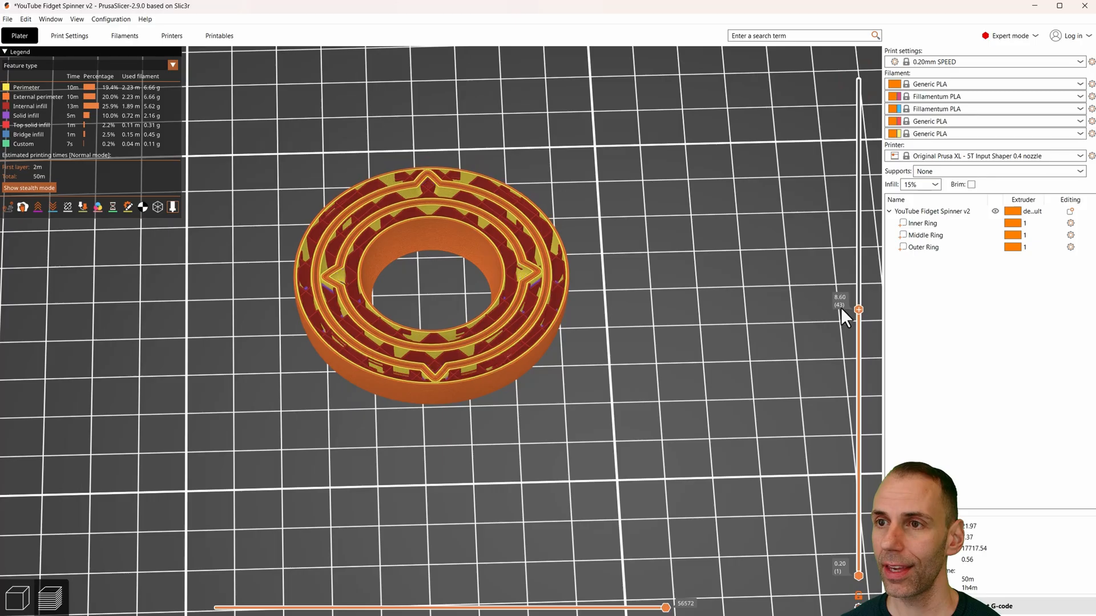
scroll(674, 264, up, 5)
scroll(636, 255, up, 2)
scroll(742, 248, up, 4)
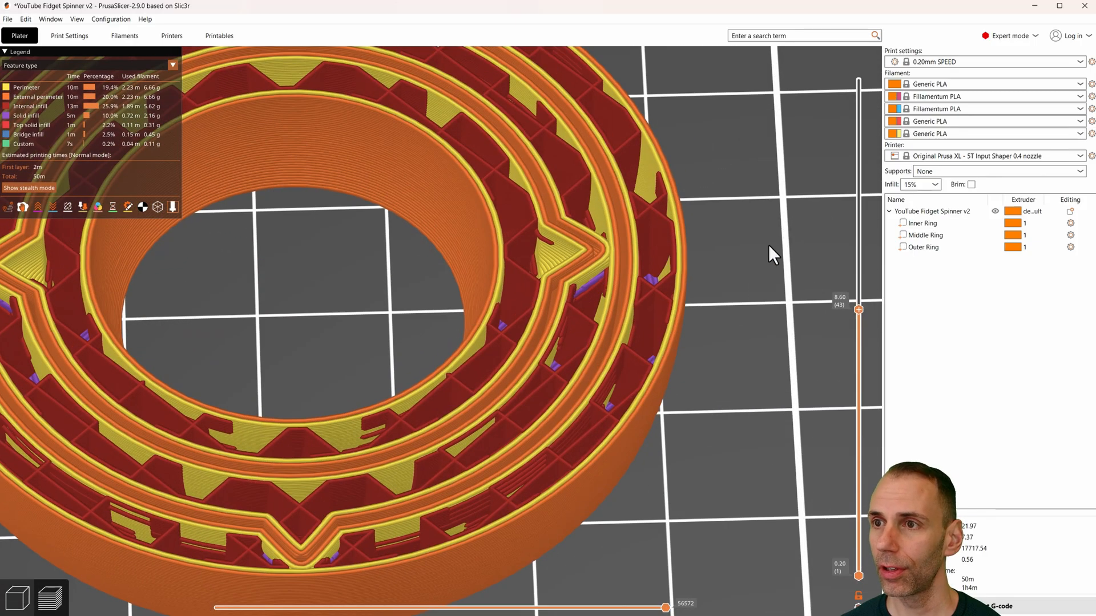
Examine the gaps between cones and sockets across the layers, from 7.60 mm up to the top layer at 16.00 mm.
drag(858, 311, 770, 350)
right_drag(721, 265, 686, 368)
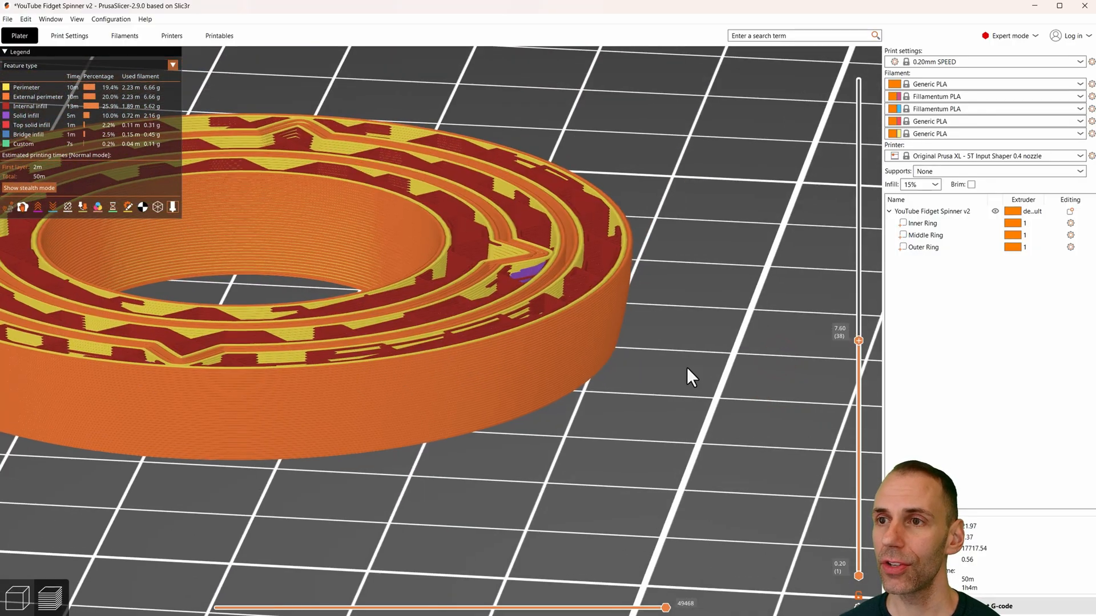
drag(688, 360, 695, 357)
scroll(701, 376, up, 3)
drag(855, 340, 772, 340)
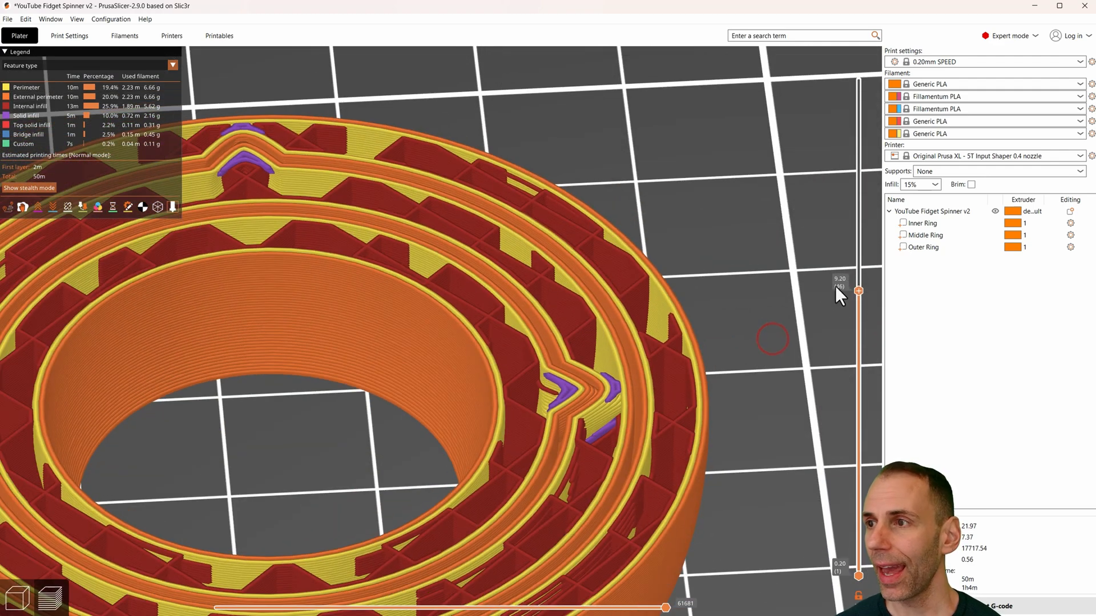
drag(857, 283, 779, 54)
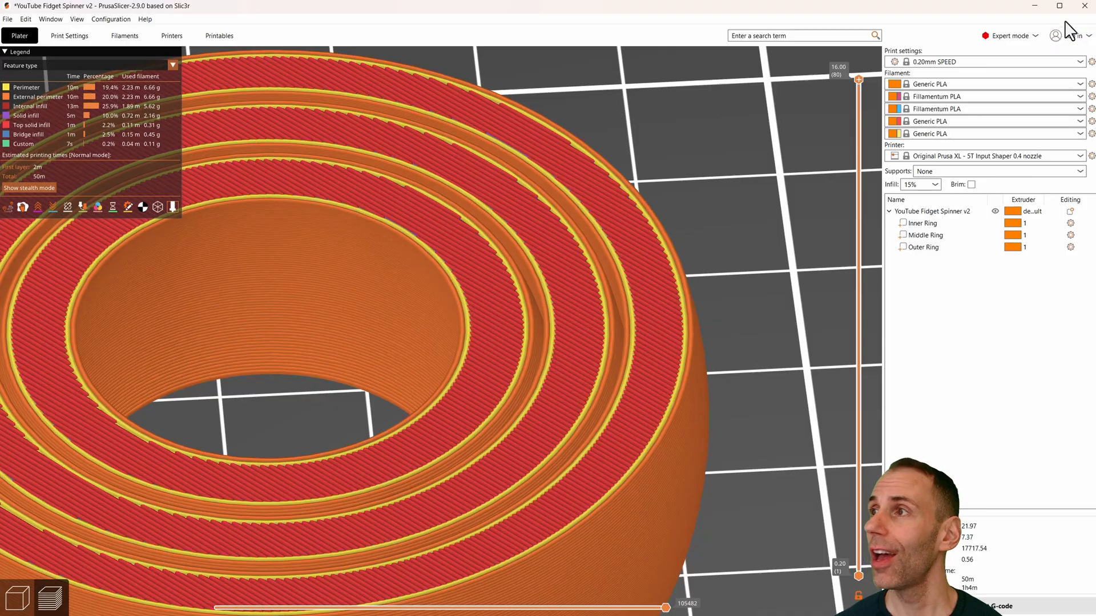
Close PrusaSlicer and, back in Fusion, save the whole design as a 3MF mesh in one file to Bambu Studio.
click(1085, 11)
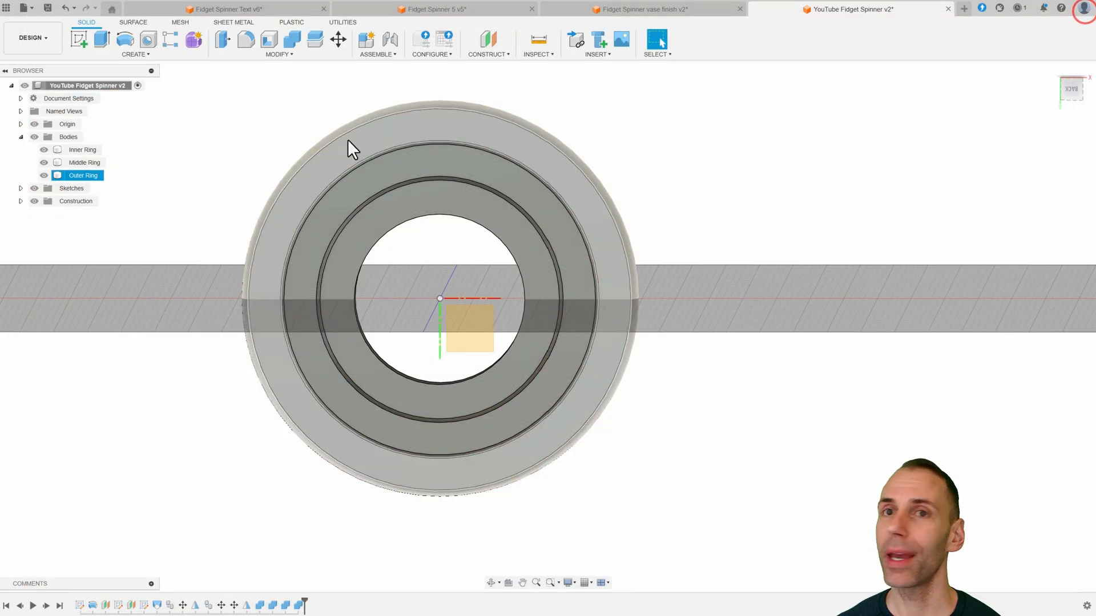
right_click(99, 86)
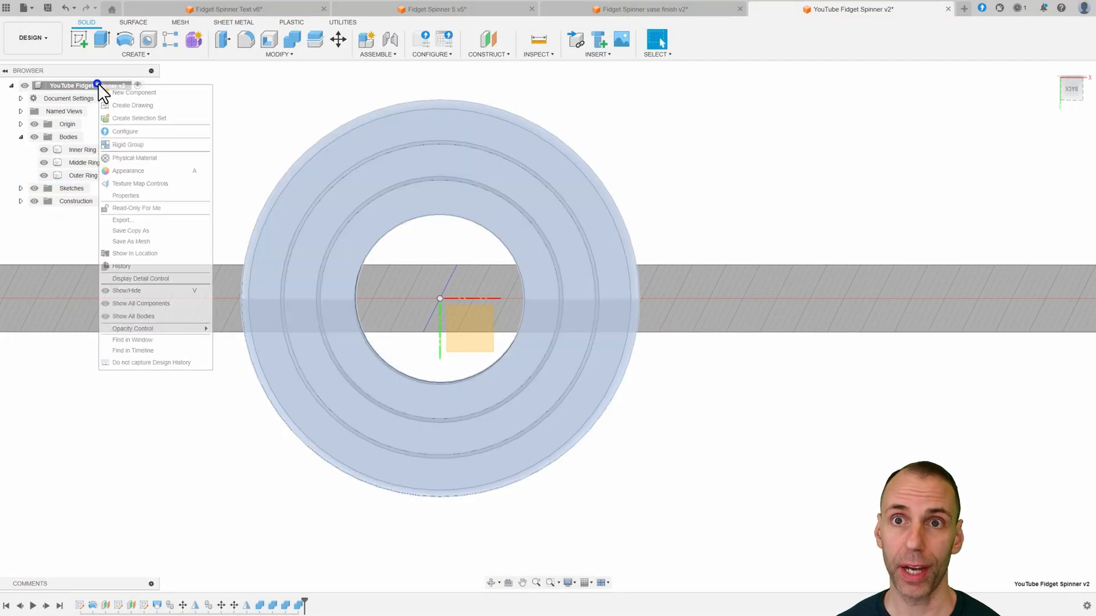
click(160, 242)
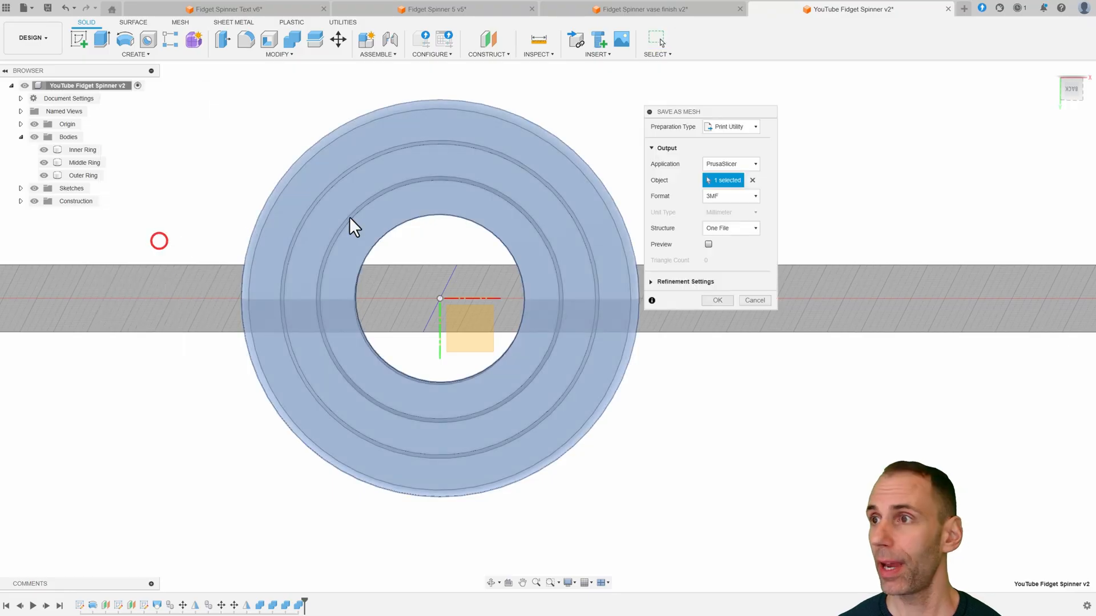
click(743, 163)
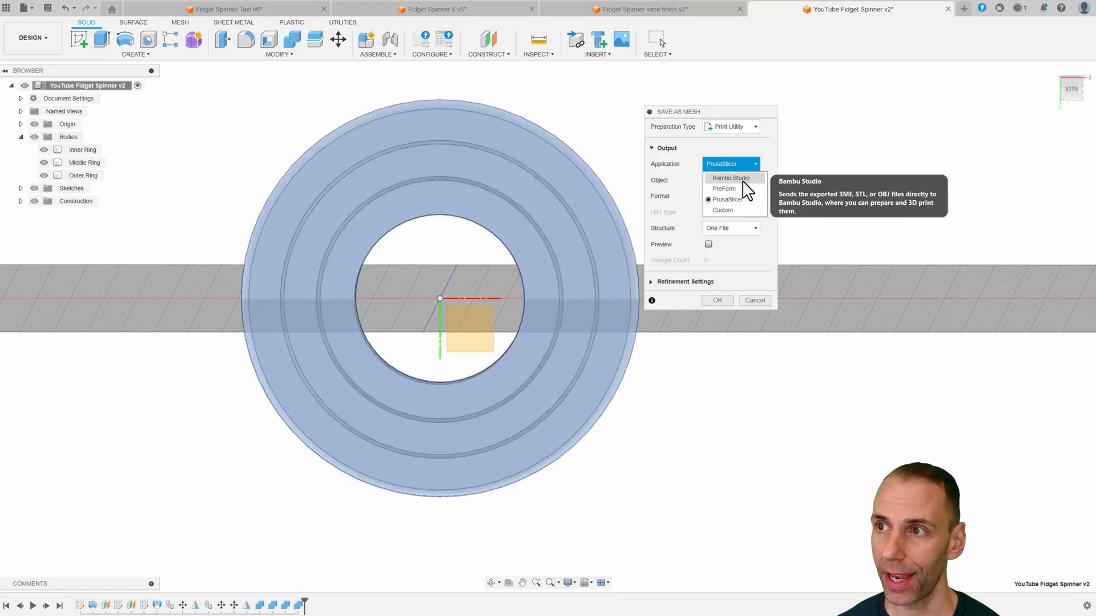
click(742, 178)
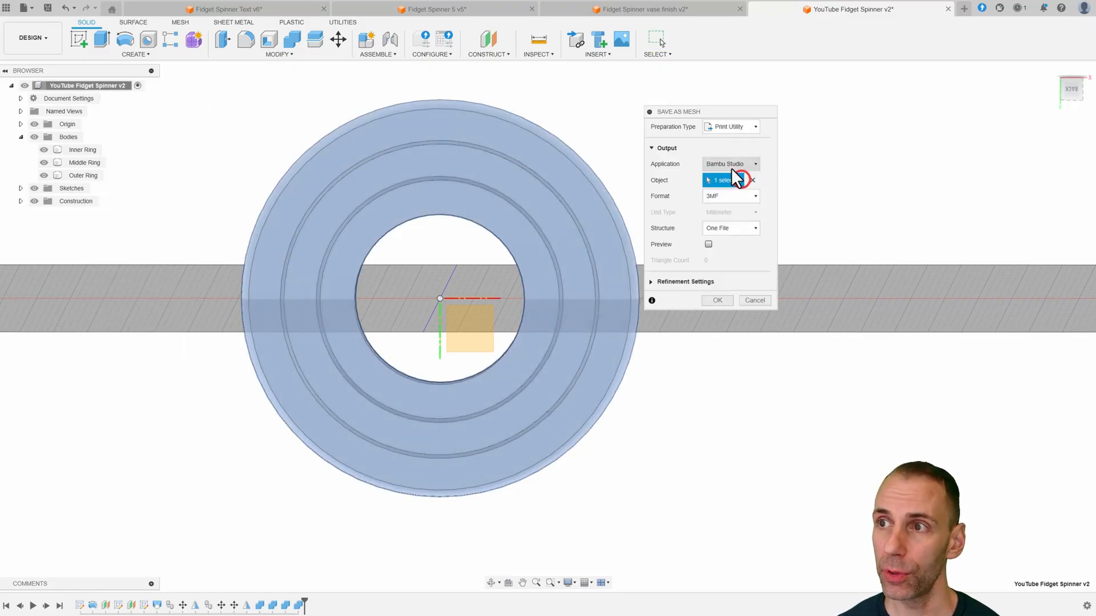
click(711, 296)
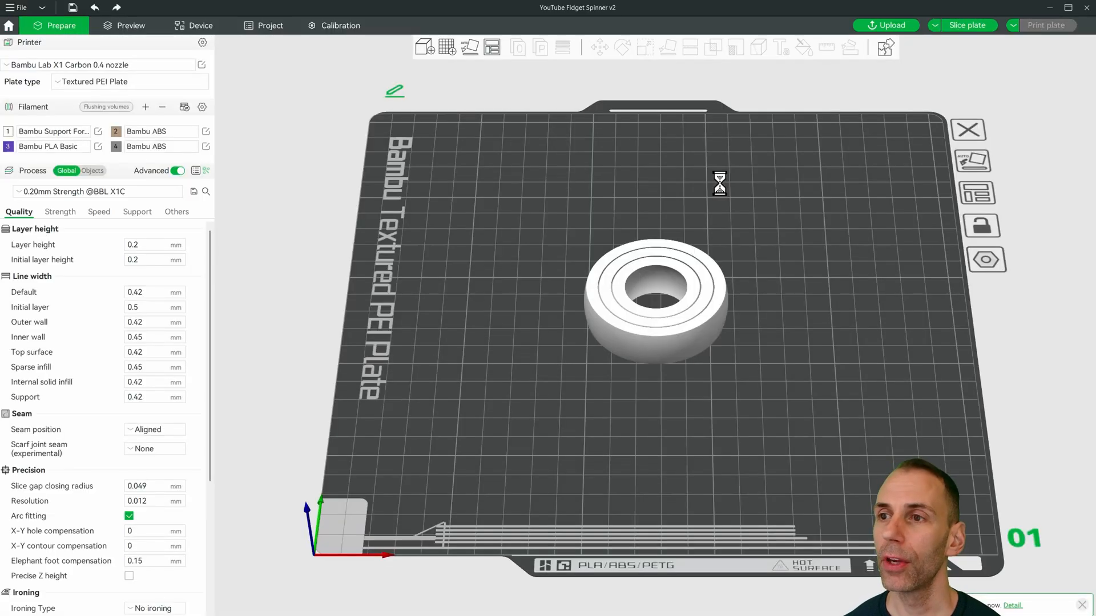
Resync all filaments with the AMS and assign filament 2, Bambu PLA Metal, to the Inner Ring, Middle Ring and Outer Ring.
click(184, 108)
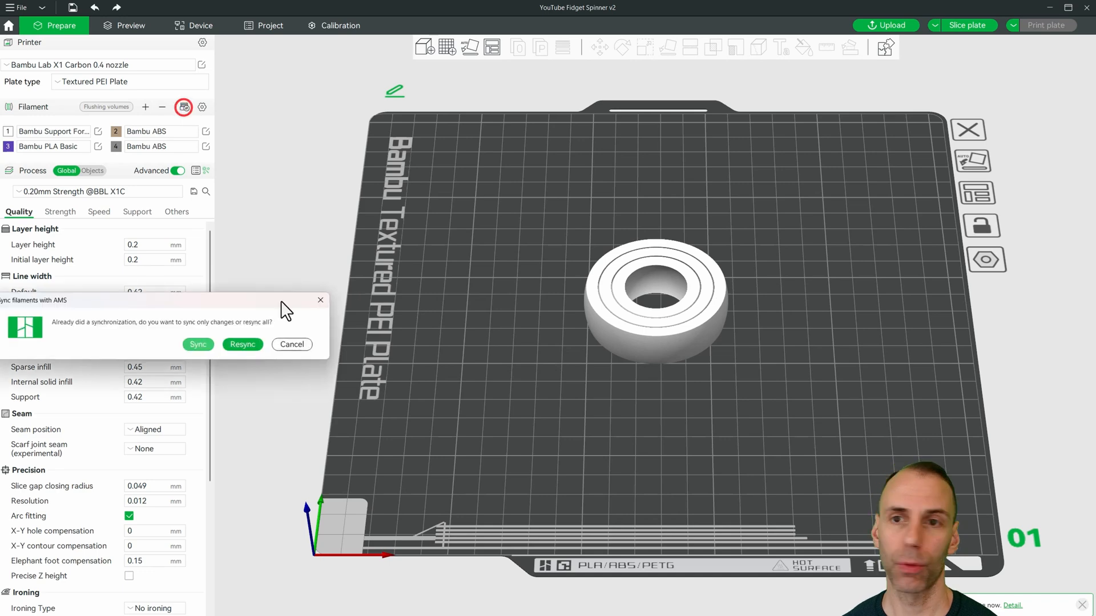
click(245, 344)
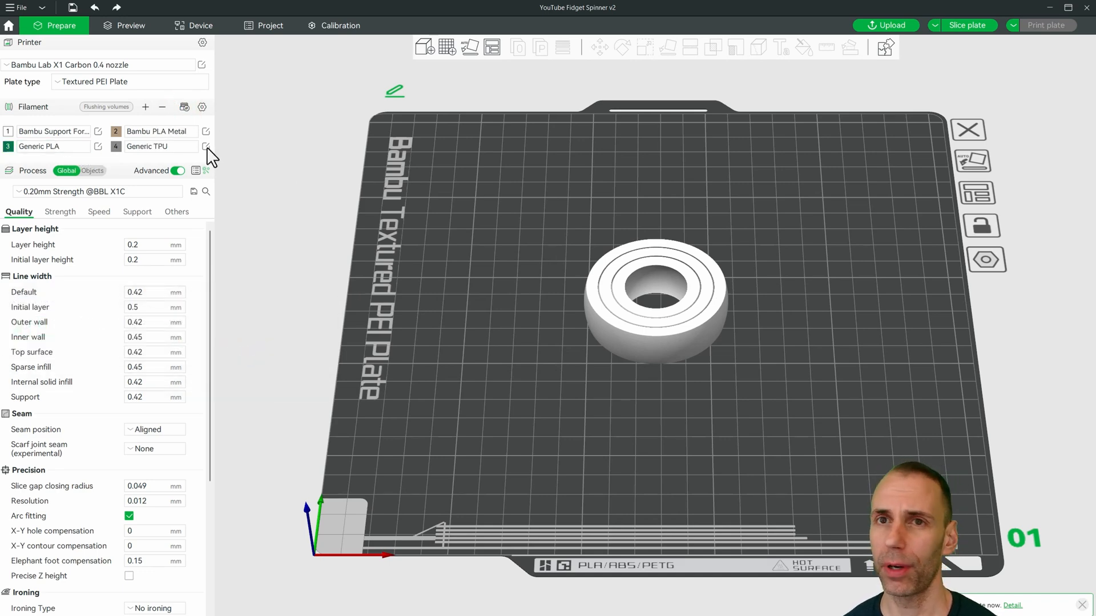
click(94, 170)
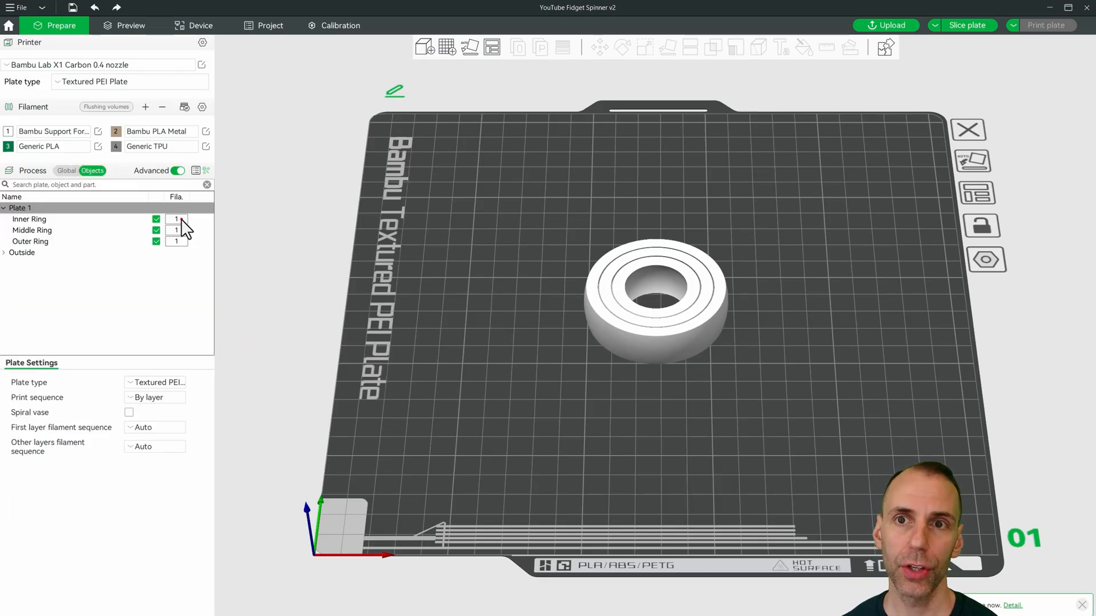
click(181, 220)
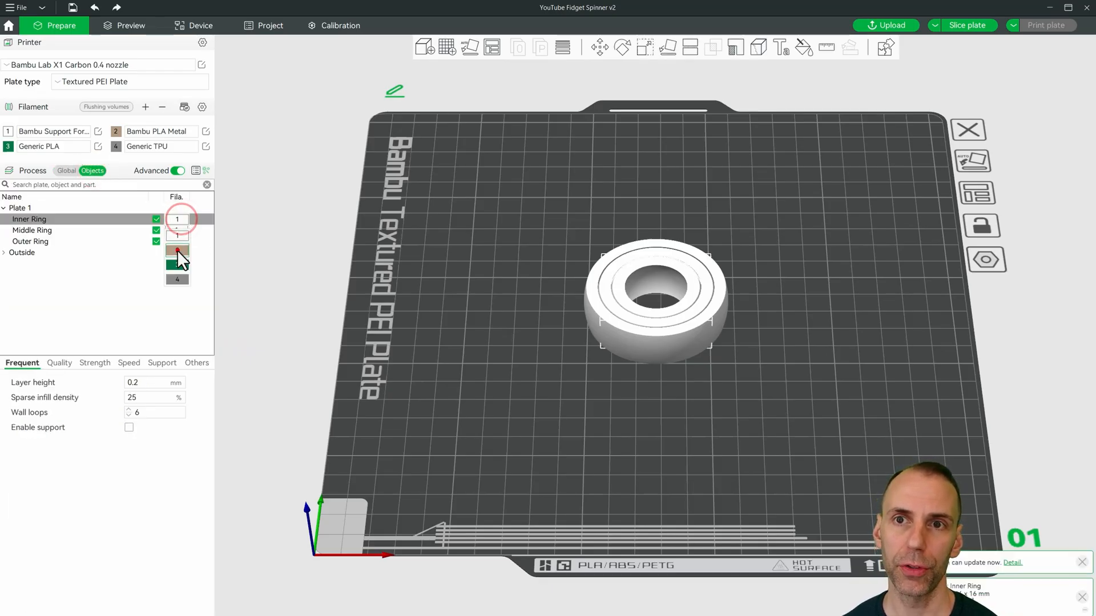
click(177, 249)
click(176, 232)
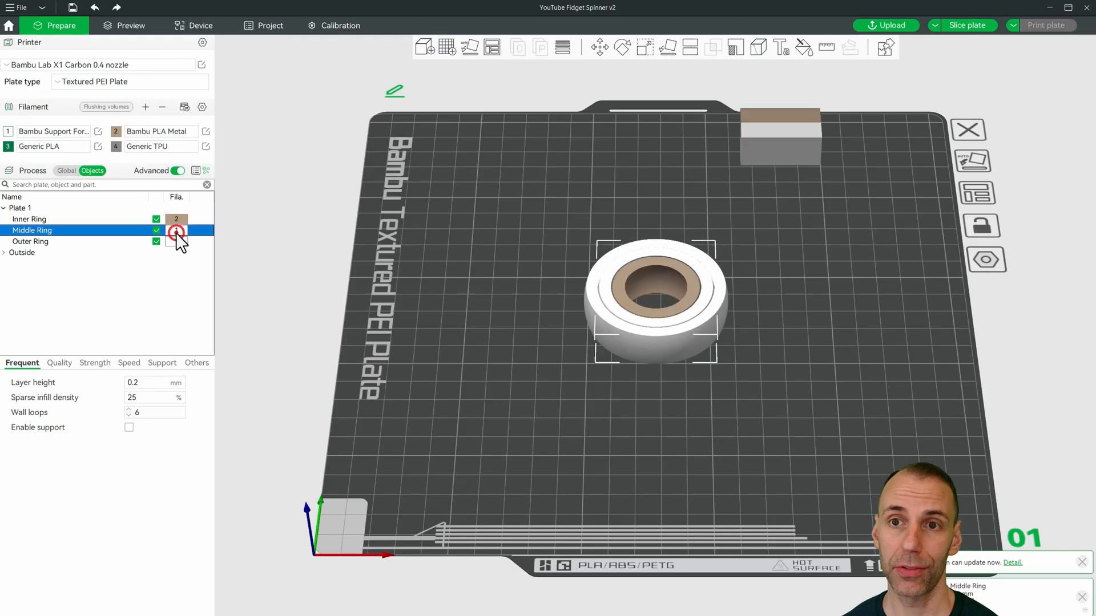
click(178, 260)
click(176, 242)
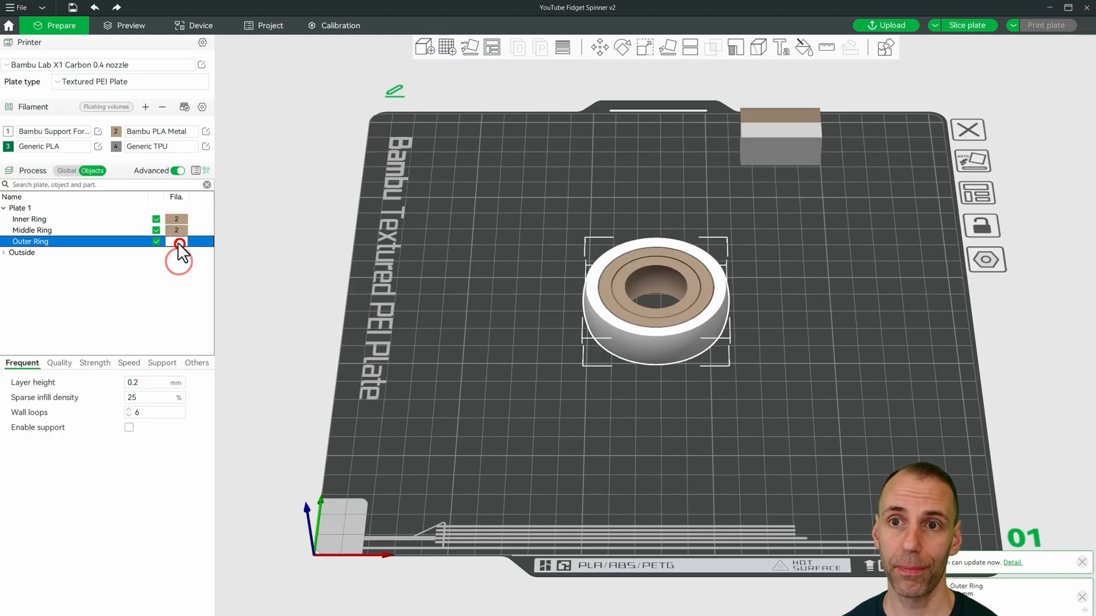
click(177, 272)
Slice the plate and preview the spinner's cone pivots and sockets up close at the 8.00 mm layer.
drag(810, 201, 824, 147)
click(957, 26)
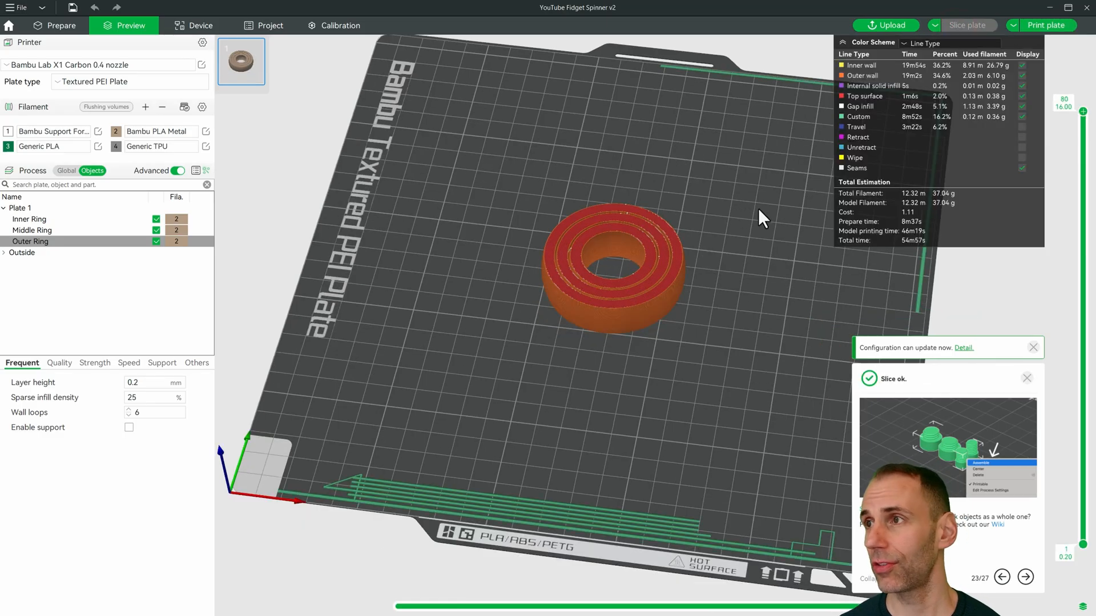
drag(1082, 111, 1083, 328)
drag(627, 306, 719, 170)
scroll(725, 168, up, 6)
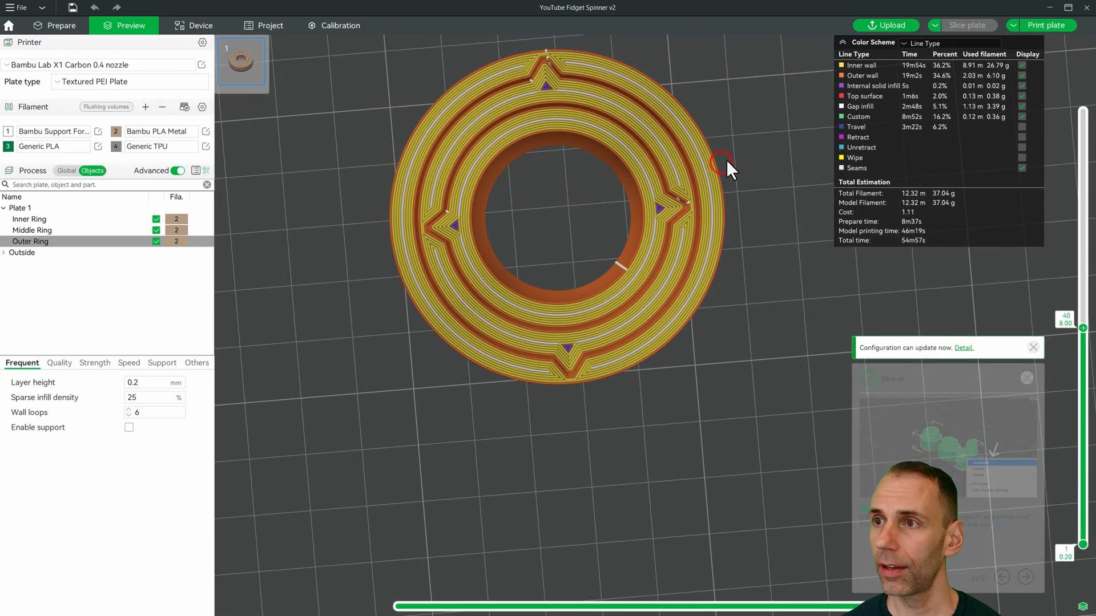
scroll(729, 189, up, 2)
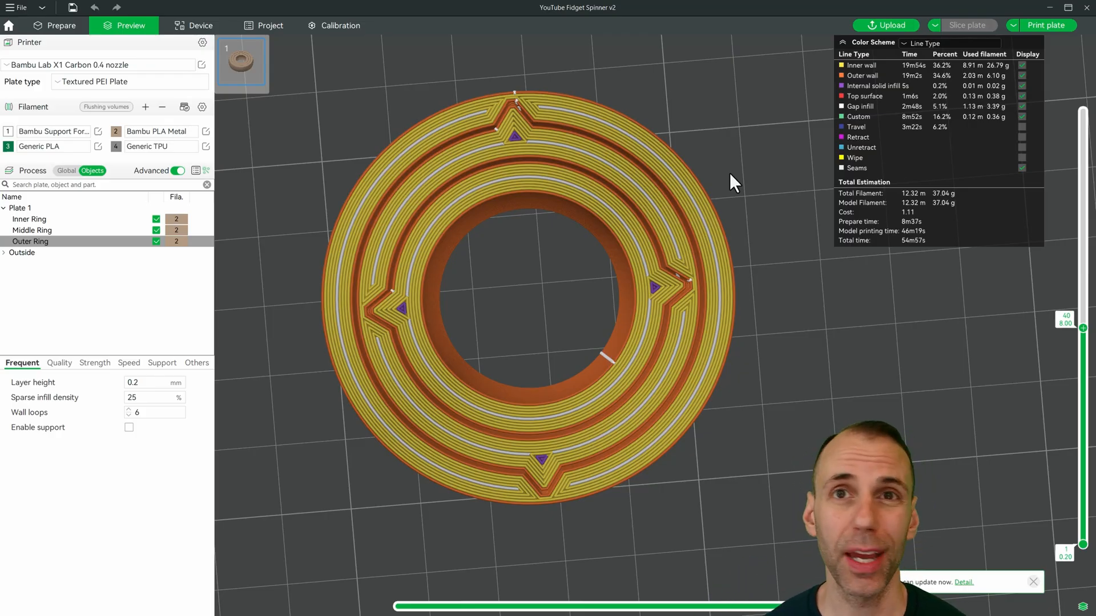
Switch back to Fusion and open the Robot Arm 11.2 Will prep design from the editable documents.
click(1048, 8)
click(7, 7)
click(113, 93)
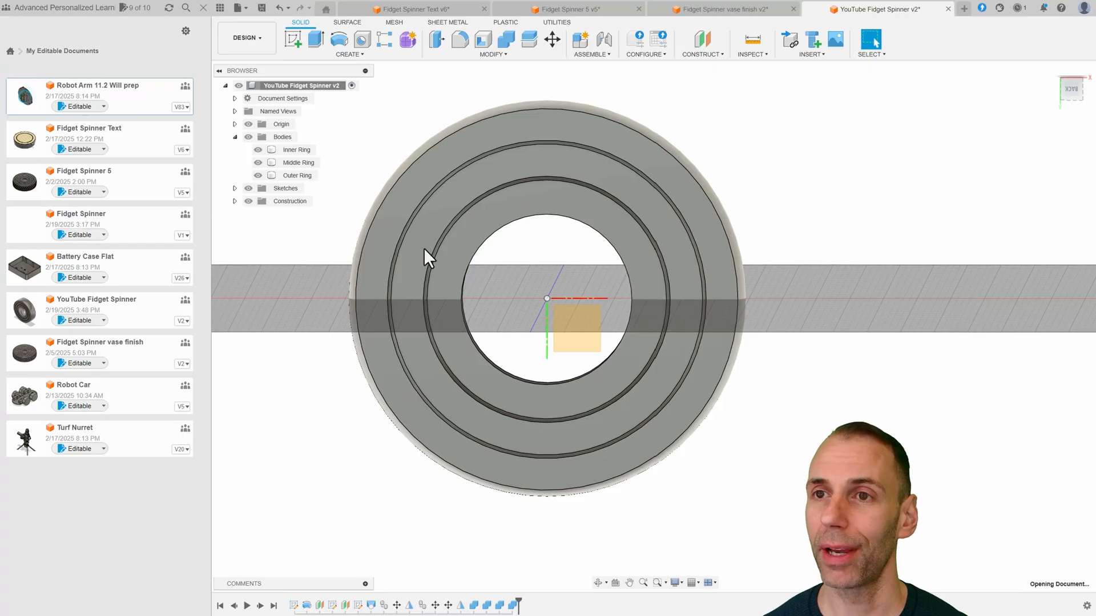
Unisolate all components of the robot arm assembly and view it from the side.
right_click(306, 86)
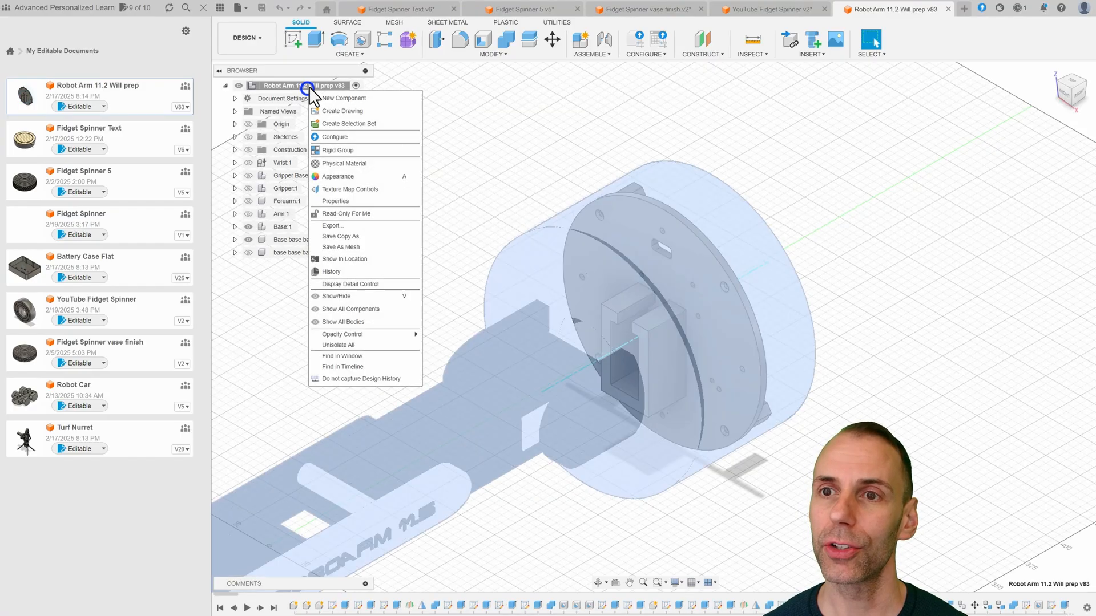
click(367, 346)
click(844, 171)
shift+middle_drag(834, 251, 1011, 209)
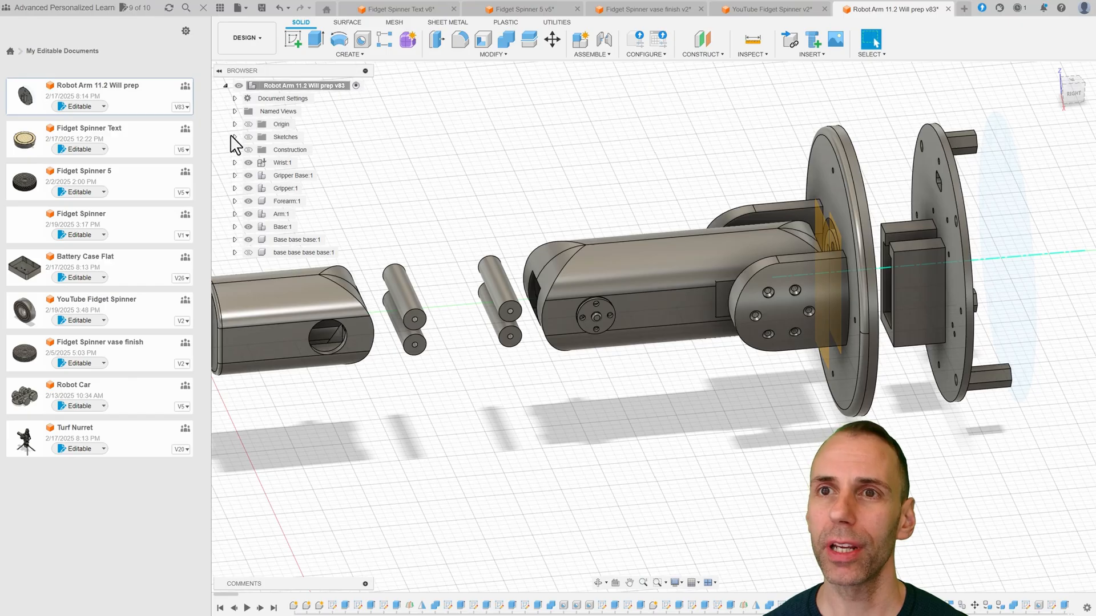
Show the Right Forearm and Left Forearm bodies of the Forearm component, plus the "base base base base" component.
click(235, 201)
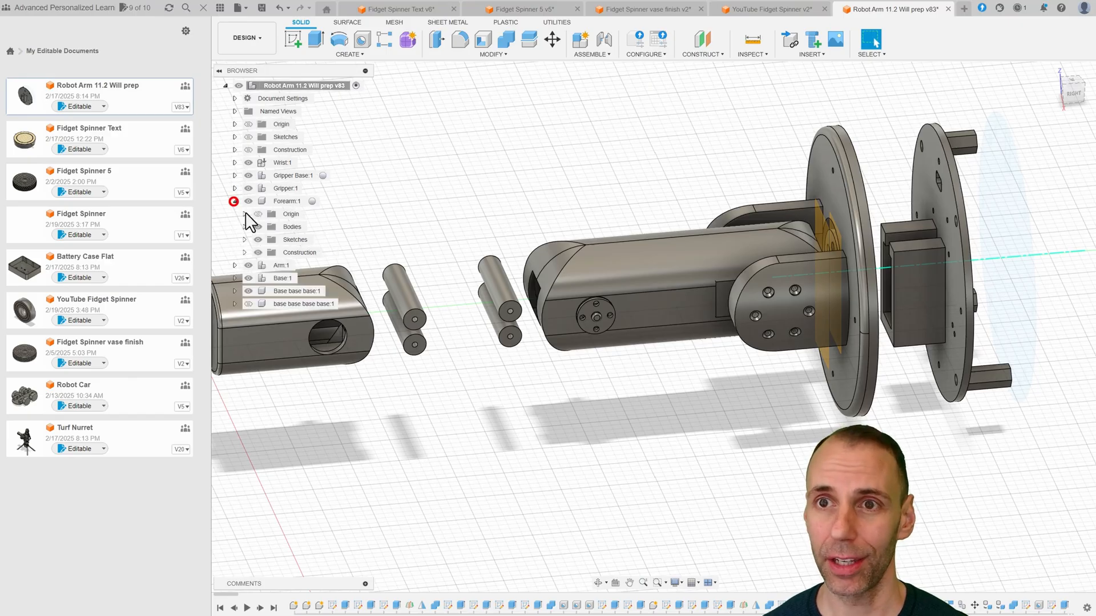
click(245, 227)
click(268, 239)
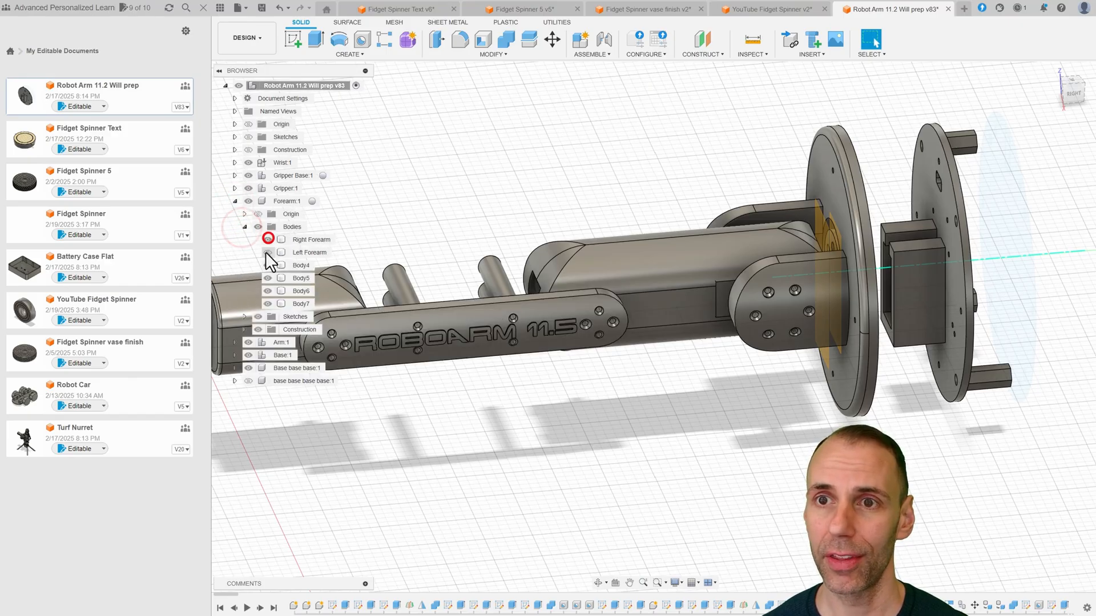
click(266, 252)
middle_drag(479, 483, 754, 406)
scroll(803, 372, down, 2)
middle_drag(804, 373, 745, 413)
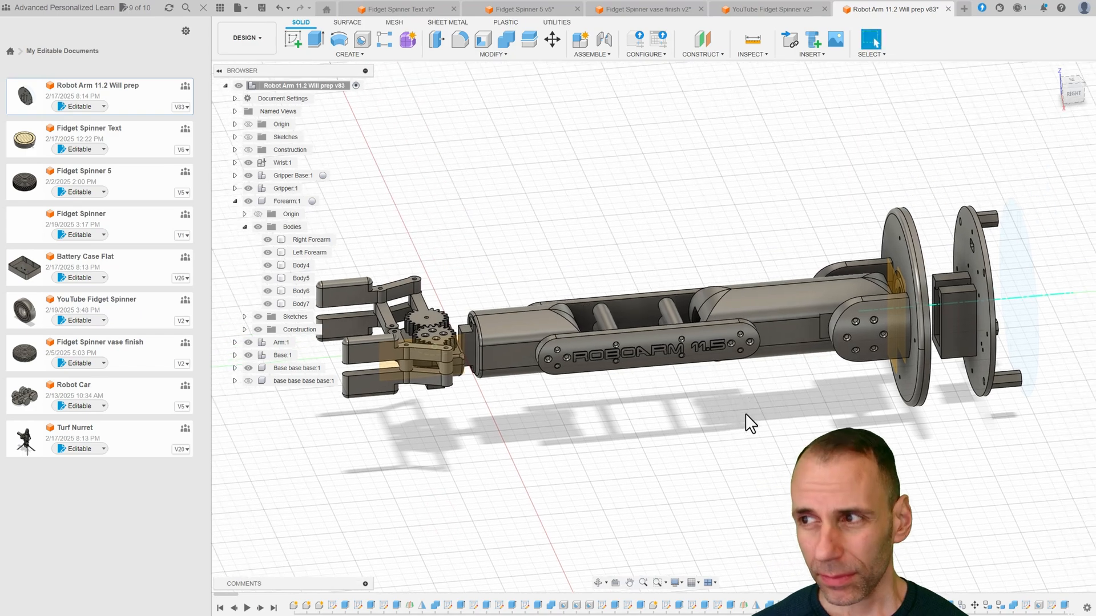
click(249, 381)
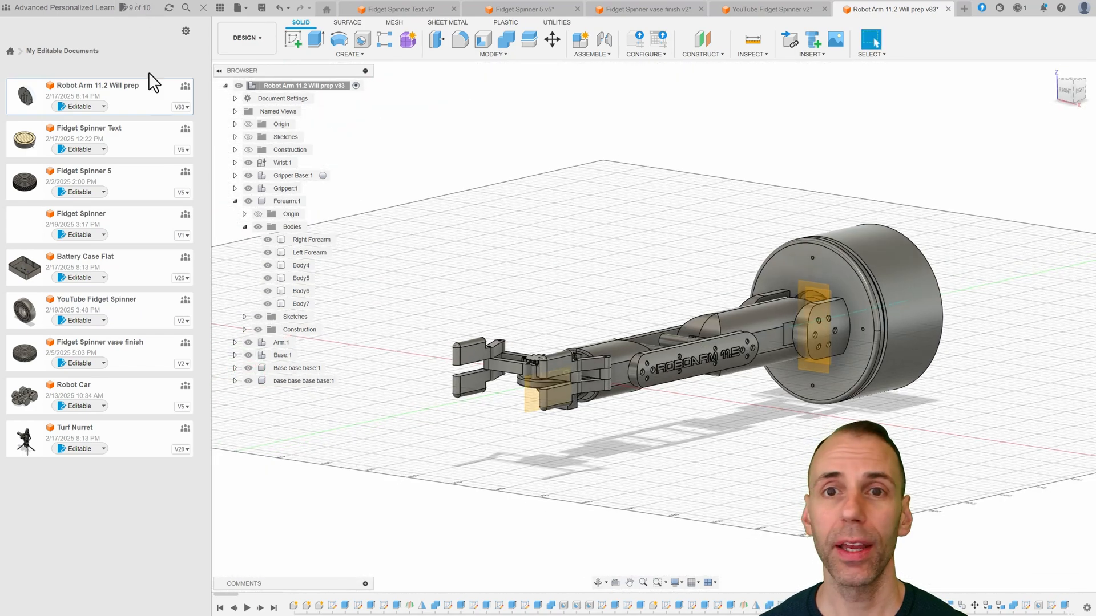
Open the Turf Nurret design and view the model from above.
double_click(148, 445)
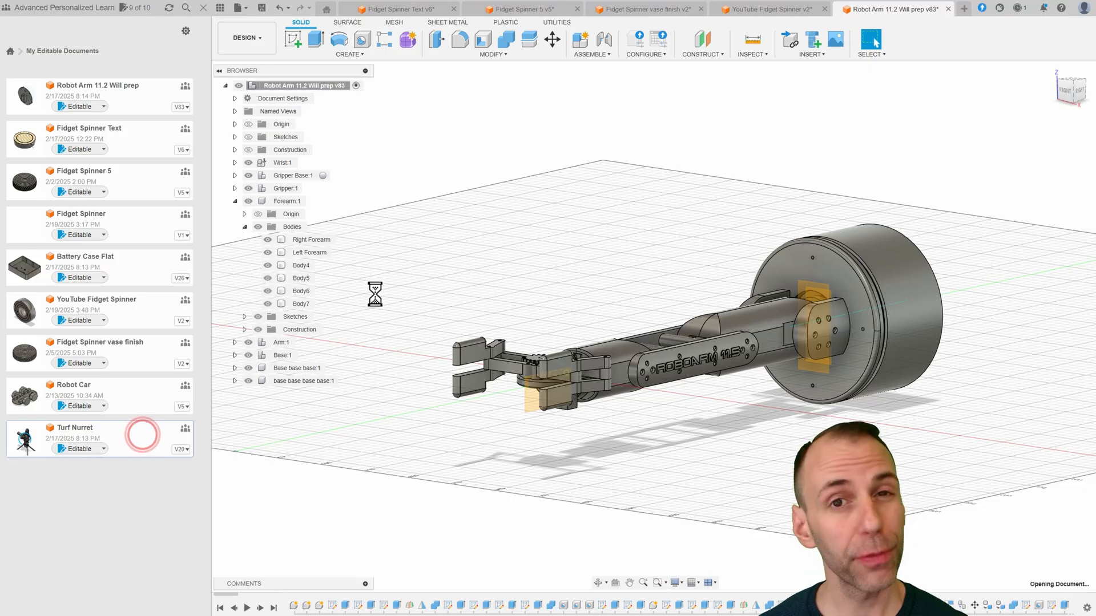
middle_drag(636, 355, 769, 358)
scroll(768, 358, up, 3)
scroll(701, 385, down, 1)
shift+middle_drag(701, 385, 752, 370)
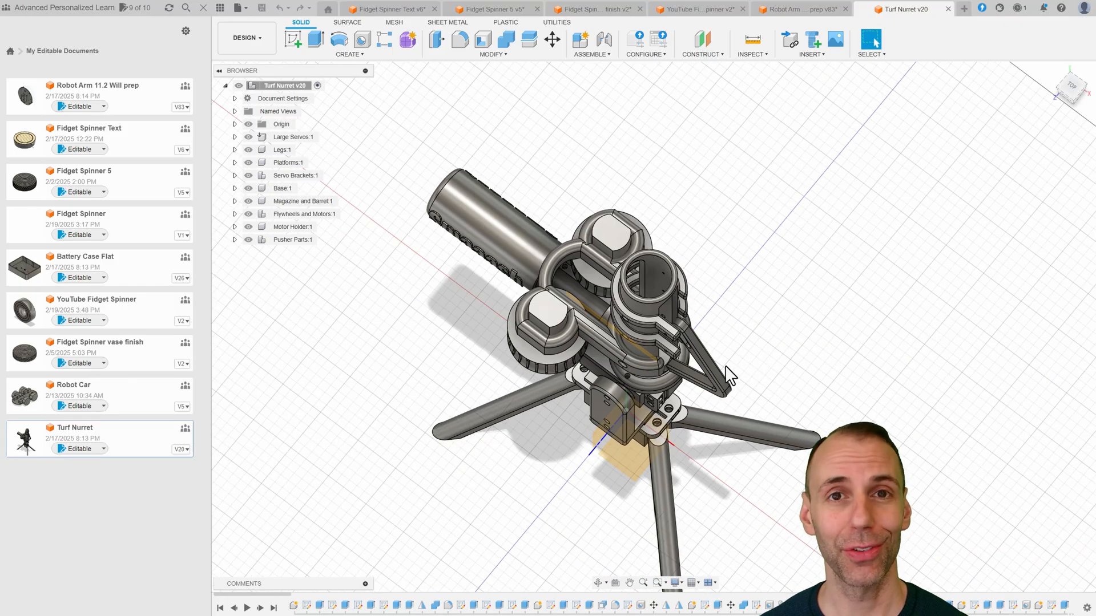